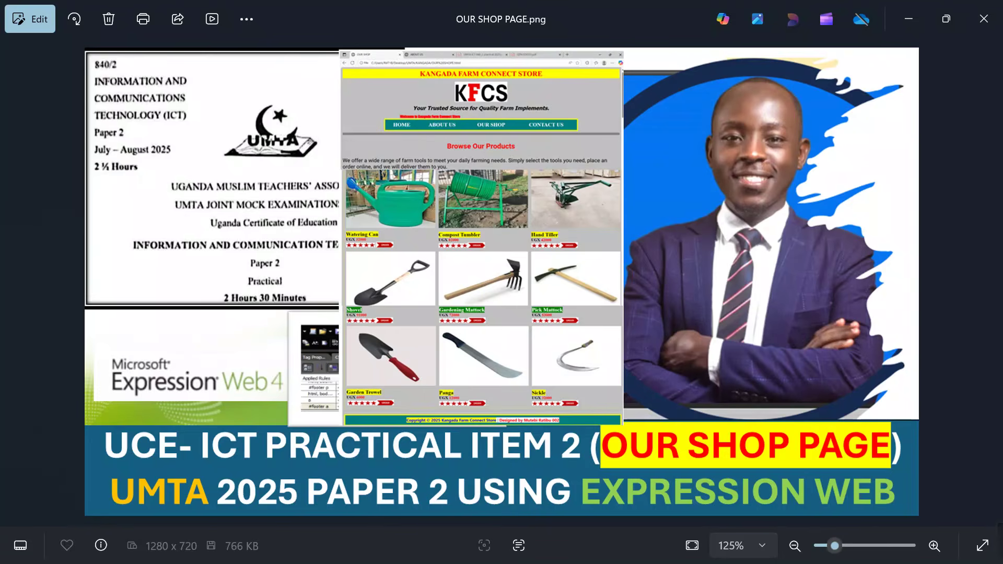
Examine the shop page design pictured in OUR SHOP PAGE.png, from its banner and navigation to the product grid.
scroll(547, 53, up, 5)
scroll(502, 282, down, 3)
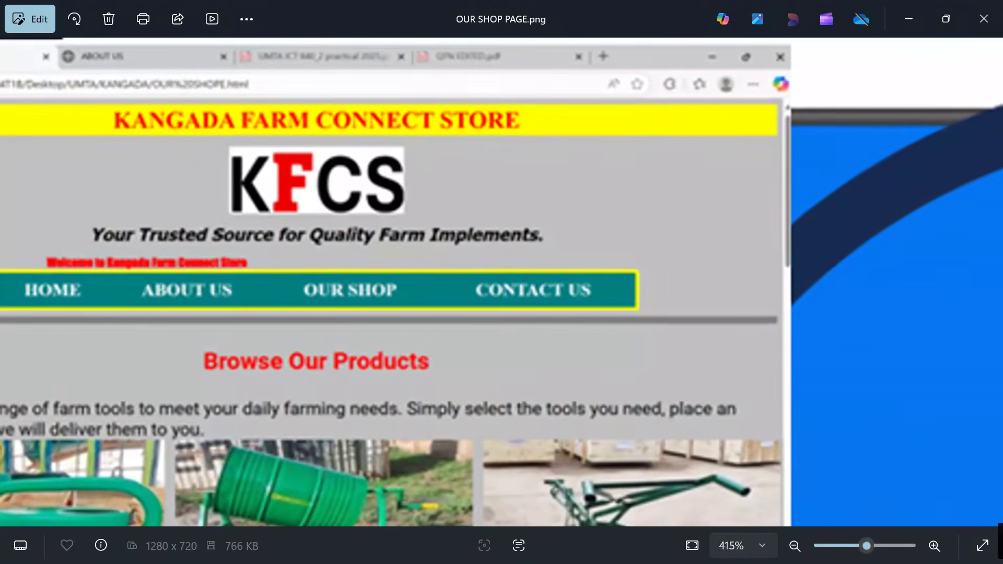
scroll(370, 413, up, 1)
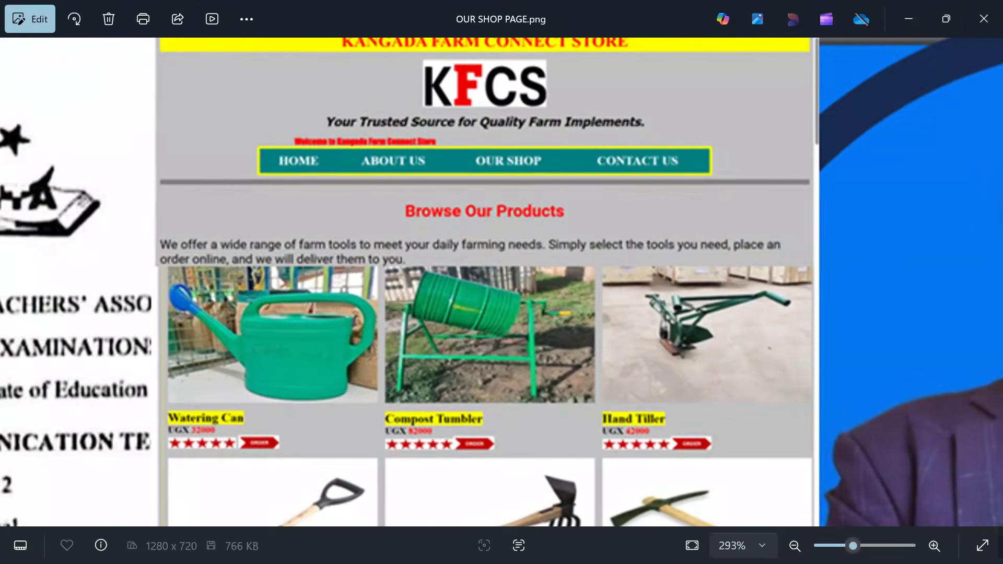
scroll(501, 282, down, 5)
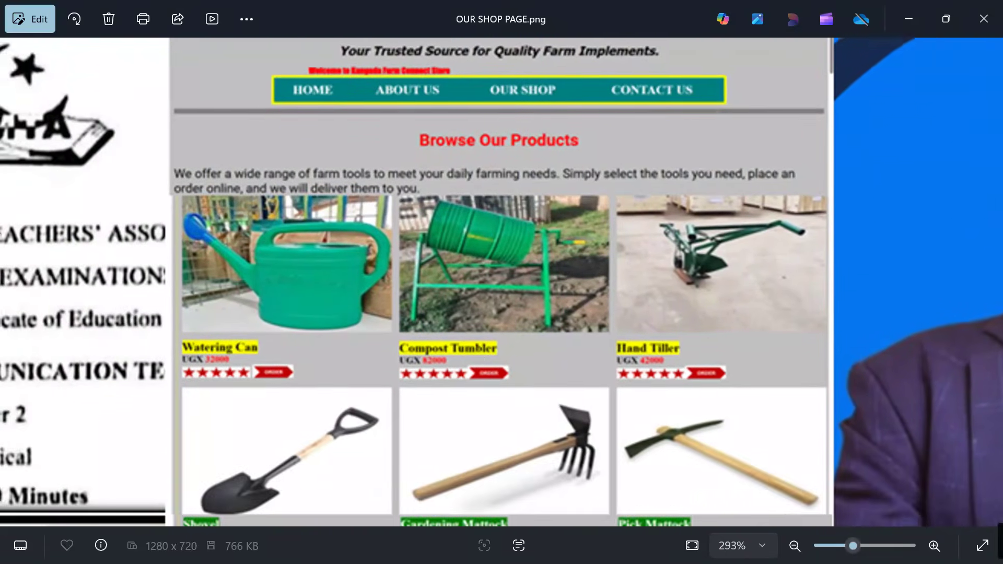
scroll(501, 282, down, 3)
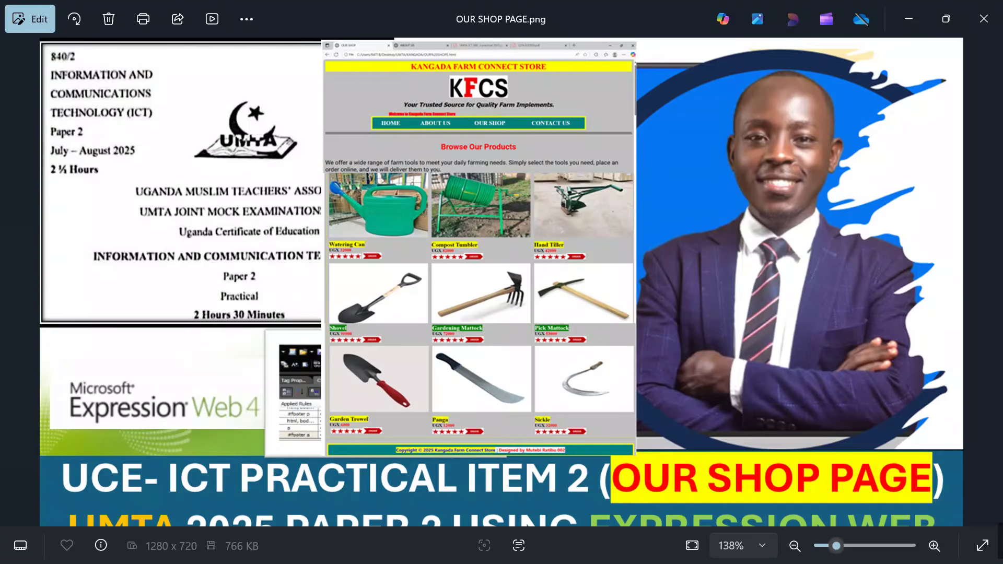
mouse_move(1000, 562)
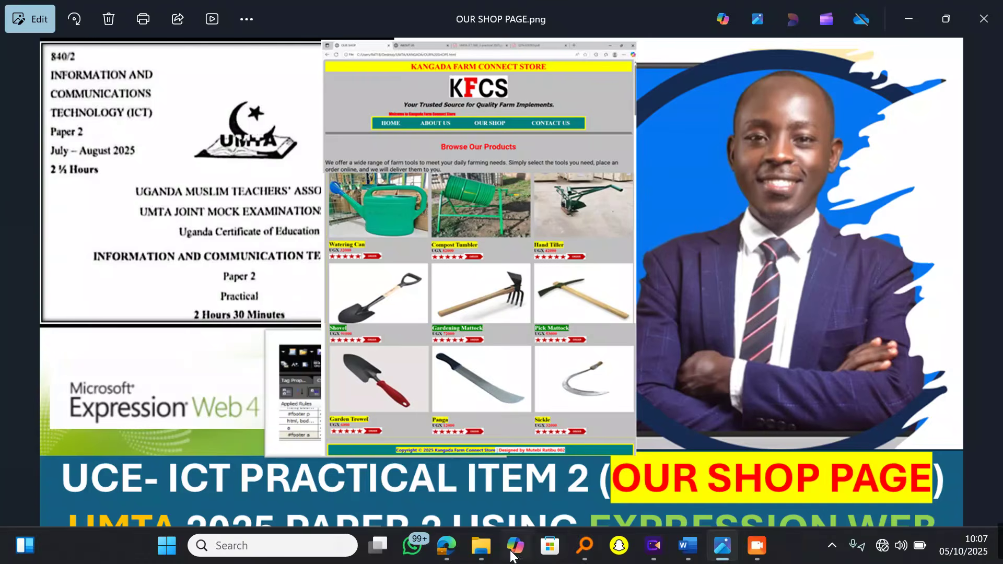
mouse_move(445, 546)
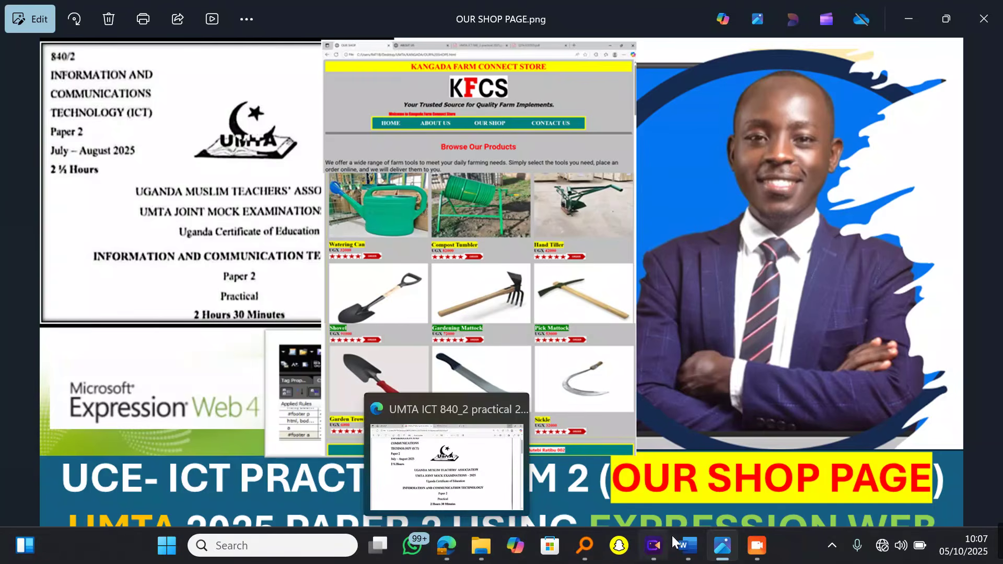
mouse_move(757, 546)
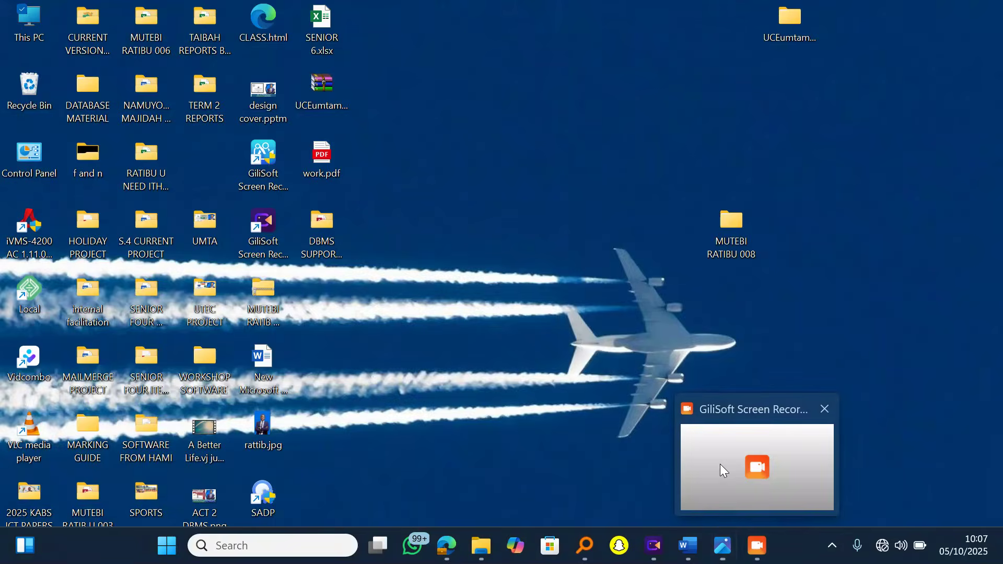
click(720, 464)
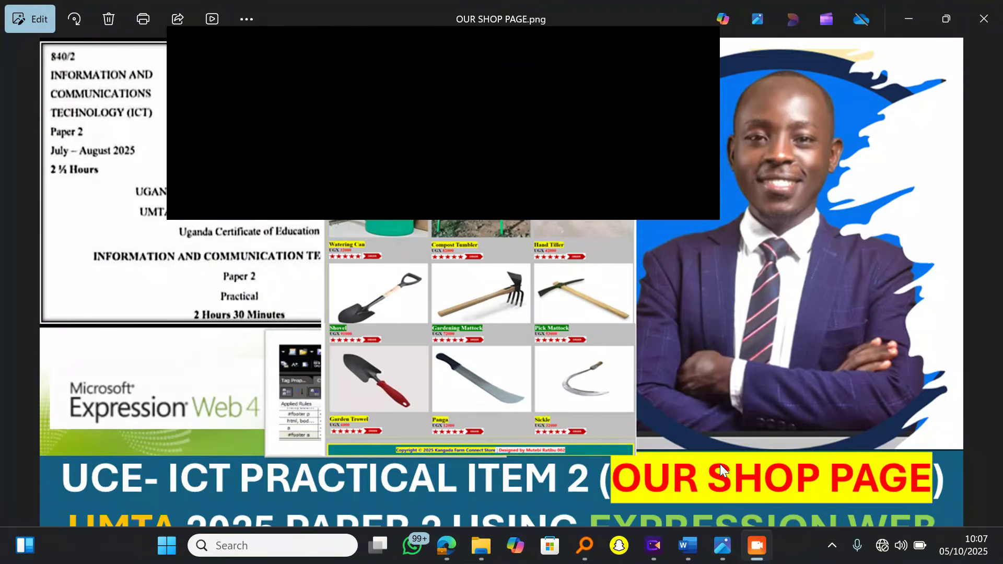
click(681, 42)
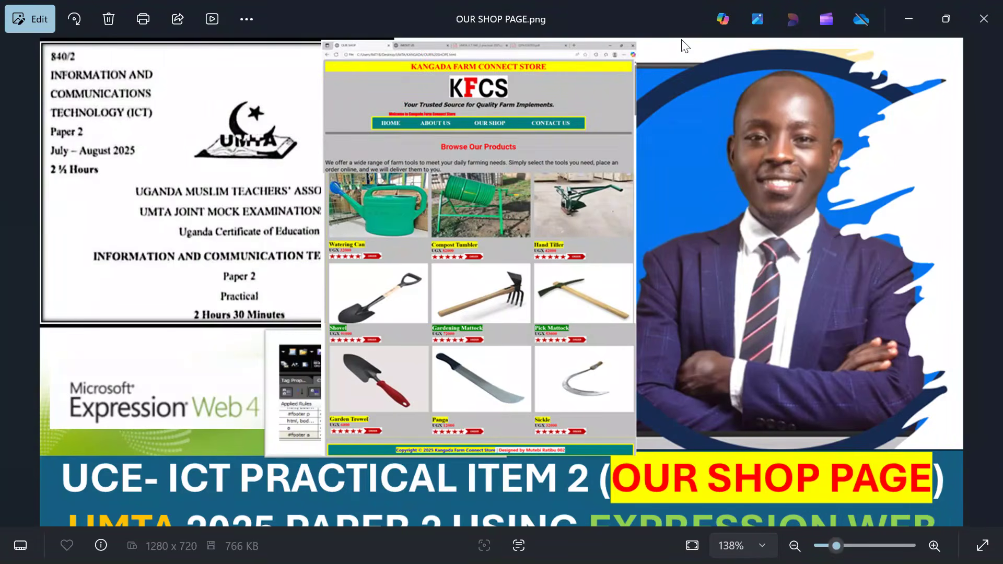
Switch to Microsoft Edge, bring up QTN EDITED.pdf and read the Item 2 scenario from its beginning.
mouse_move(509, 554)
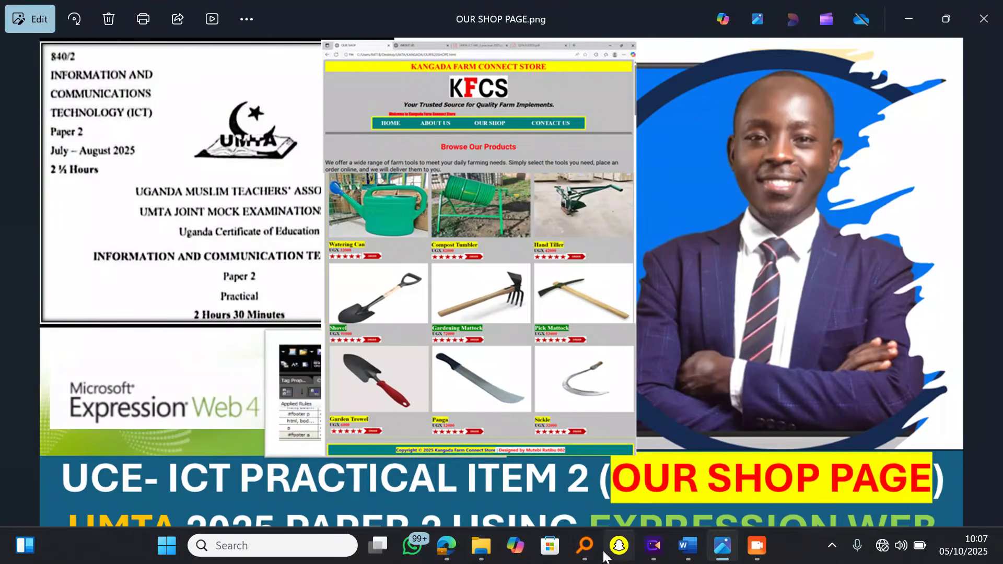
click(448, 549)
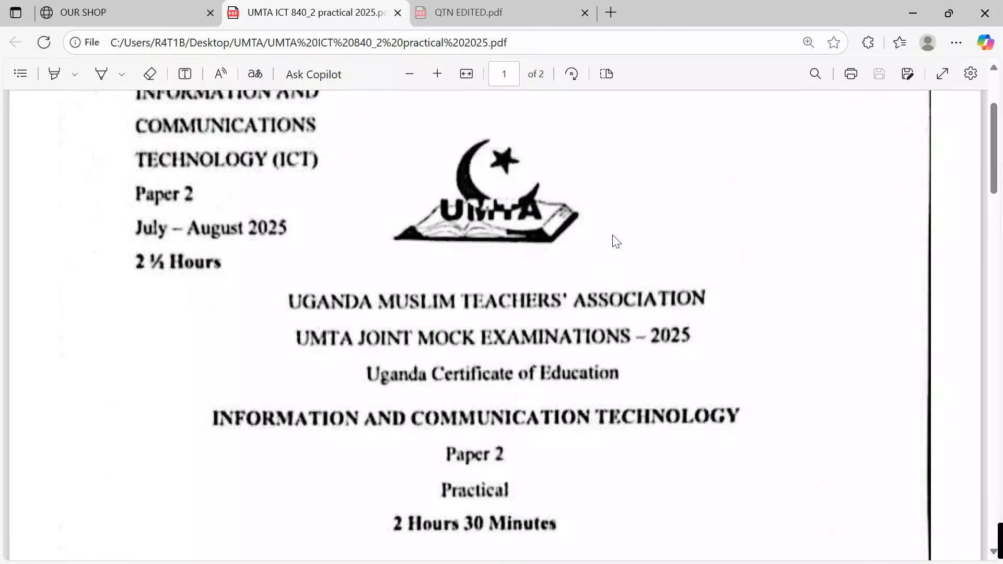
mouse_move(492, 6)
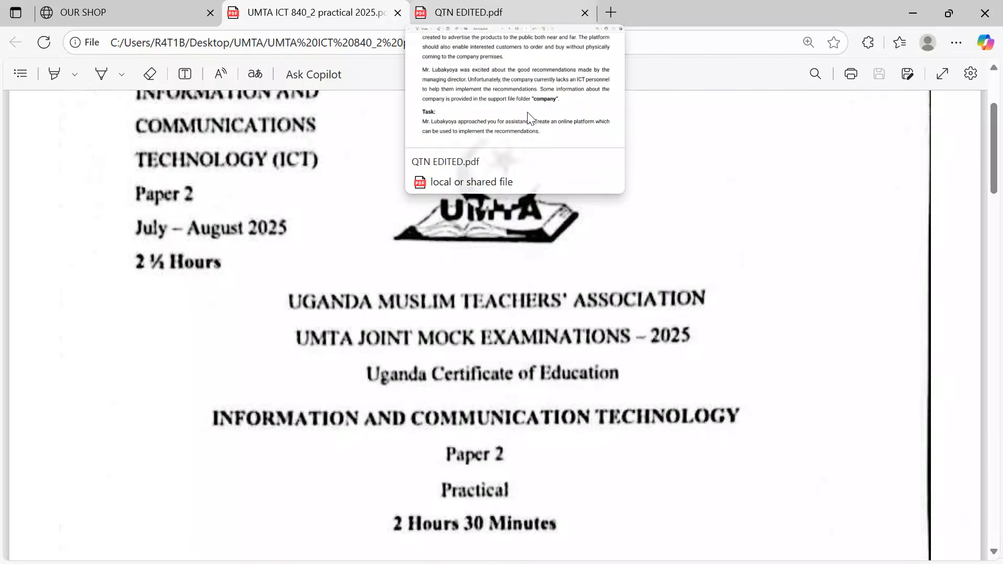
scroll(629, 324, down, 1)
scroll(627, 336, up, 1)
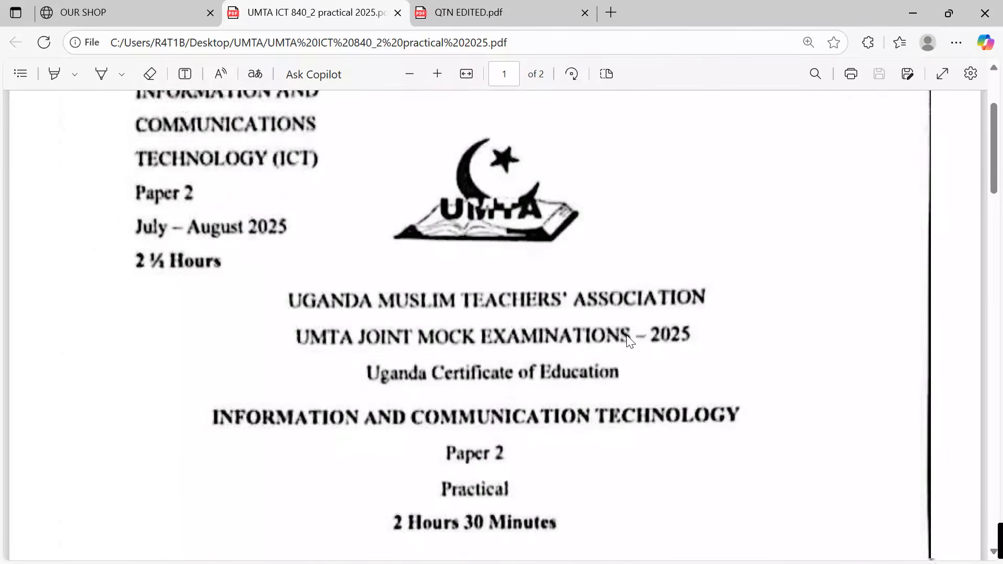
click(492, 15)
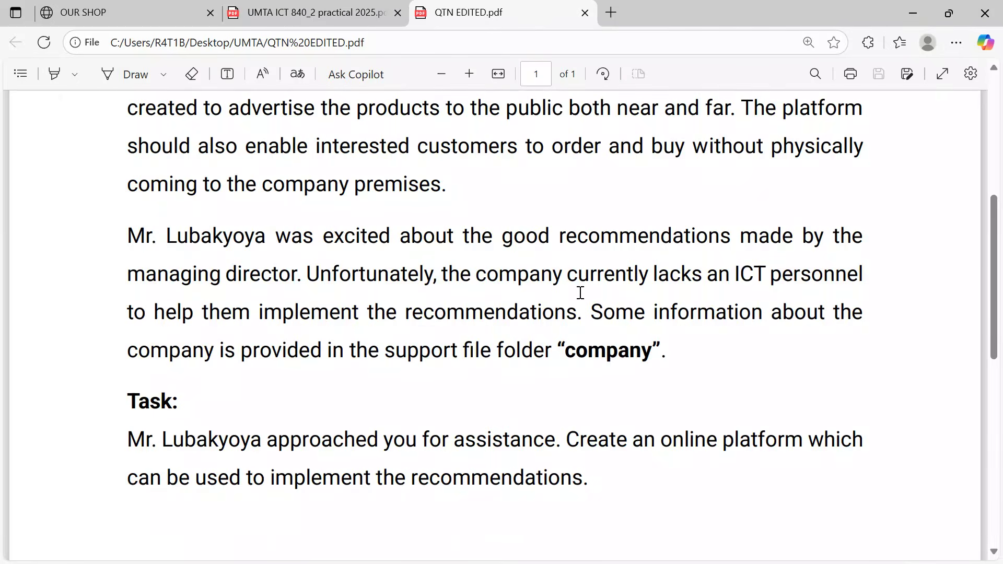
scroll(578, 295, up, 1)
scroll(580, 299, up, 3)
scroll(580, 300, down, 1)
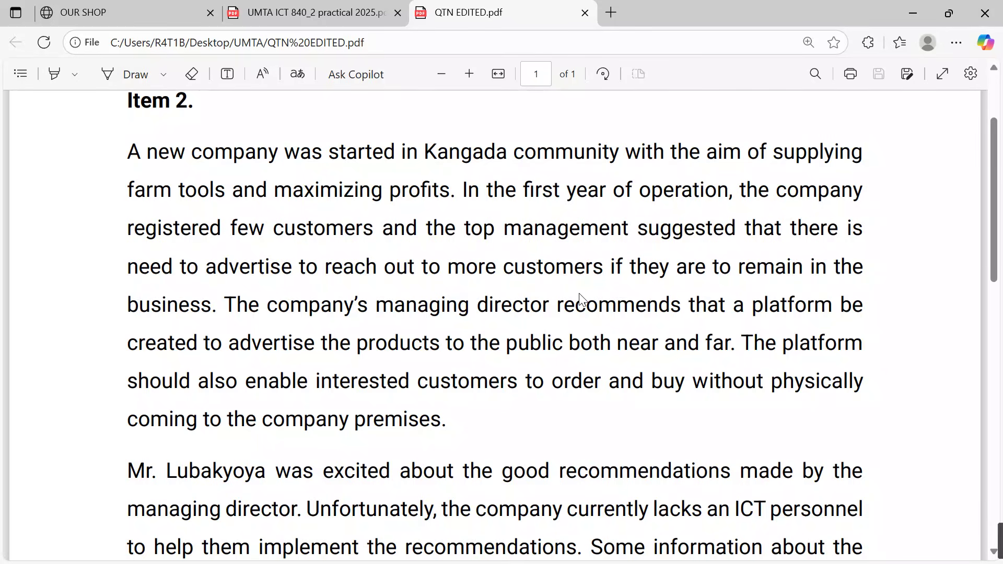
Set the drawing pen to red and underline the Item 2 passage from "the company registered few customers" through the start of "business".
click(128, 74)
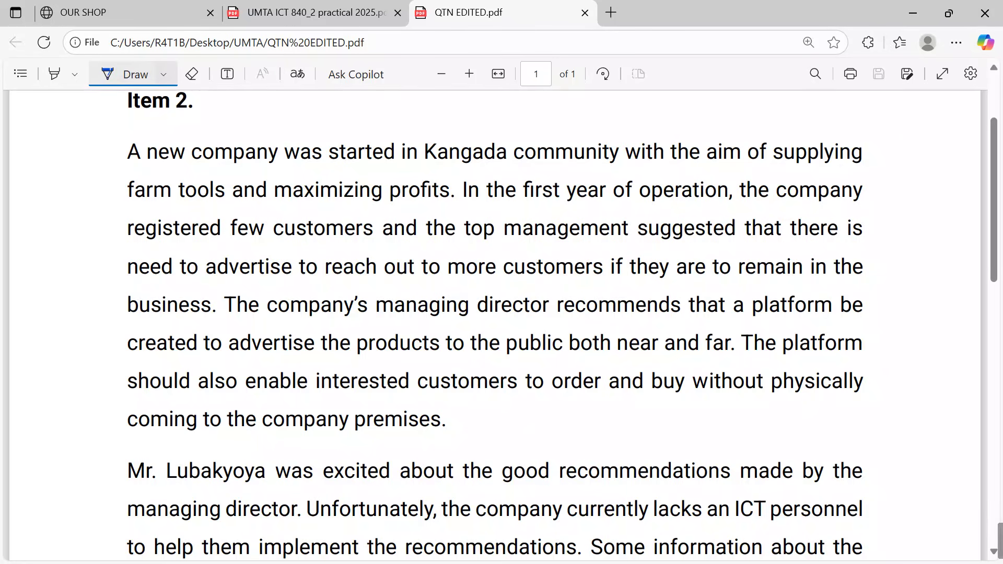
click(163, 74)
click(210, 166)
key(Escape)
drag(728, 212, 892, 206)
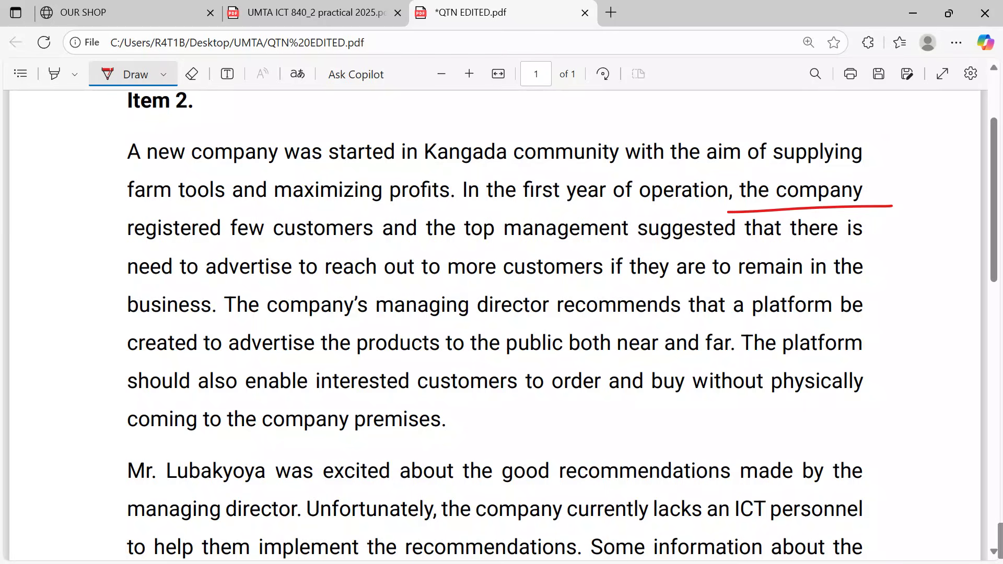
mouse_move(104, 266)
mouse_down()
mouse_move(319, 247)
mouse_move(598, 253)
mouse_move(897, 242)
mouse_up()
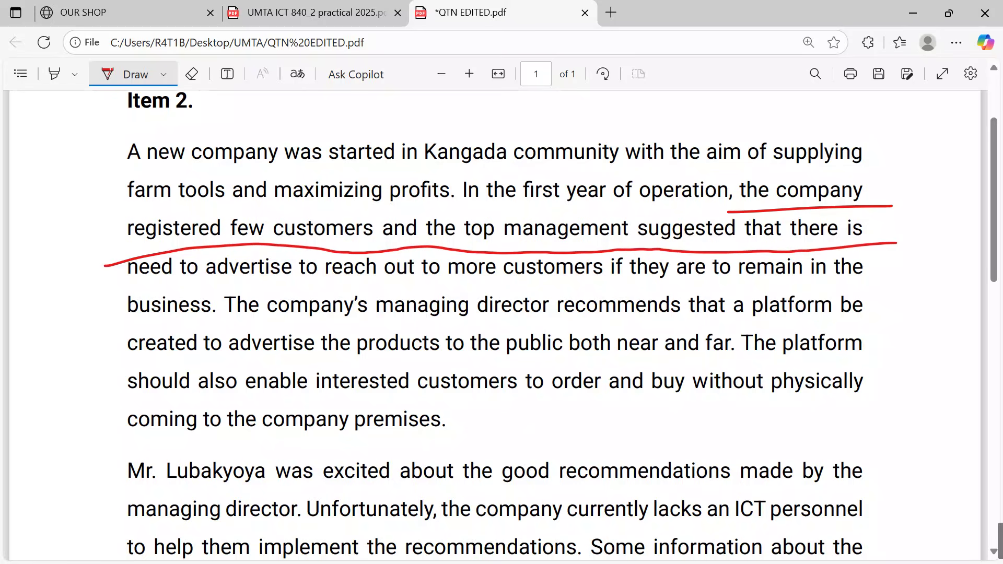
drag(129, 285, 886, 293)
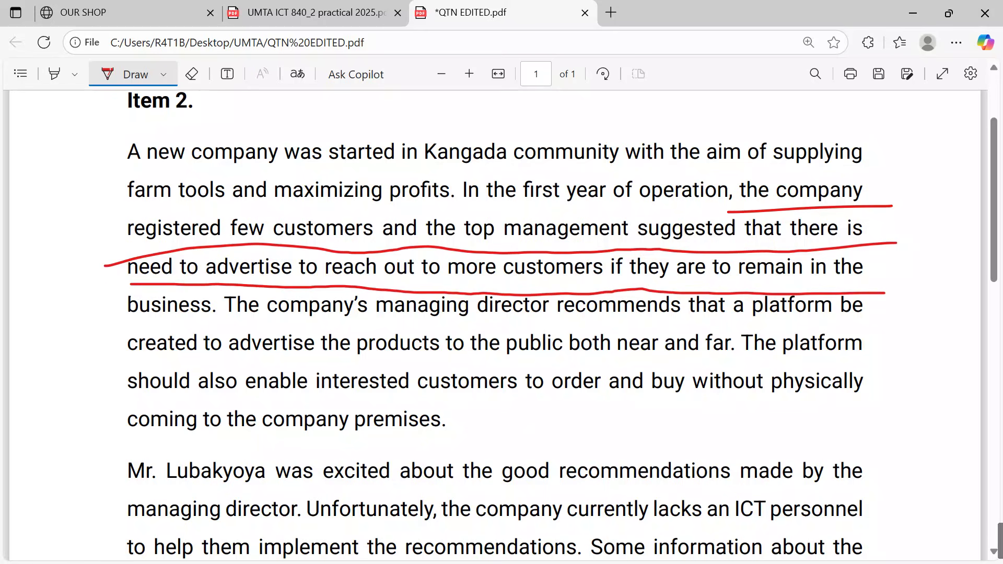
drag(126, 324, 148, 325)
Underline the managing director's platform recommendation through "coming to the company premises" in red and circle "order and buy".
drag(268, 325, 882, 331)
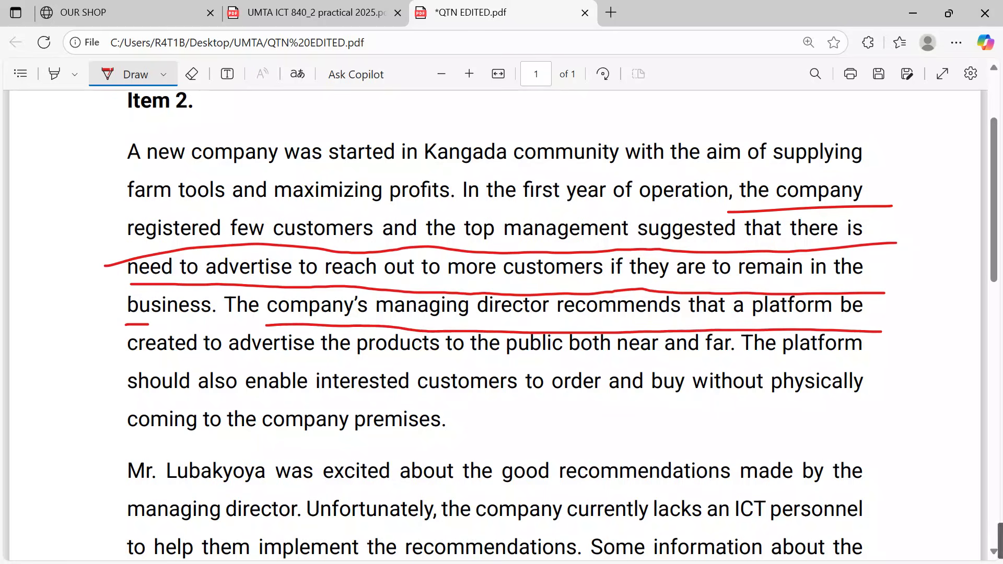
drag(95, 359, 736, 369)
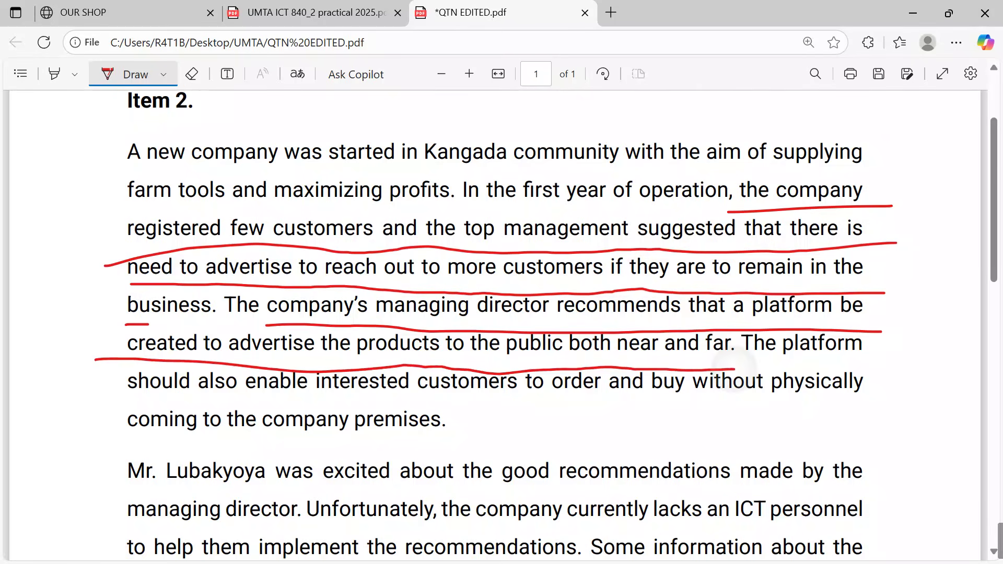
drag(106, 400, 550, 411)
mouse_move(556, 348)
mouse_down()
mouse_move(549, 406)
mouse_move(667, 426)
mouse_move(695, 333)
mouse_move(538, 347)
mouse_up()
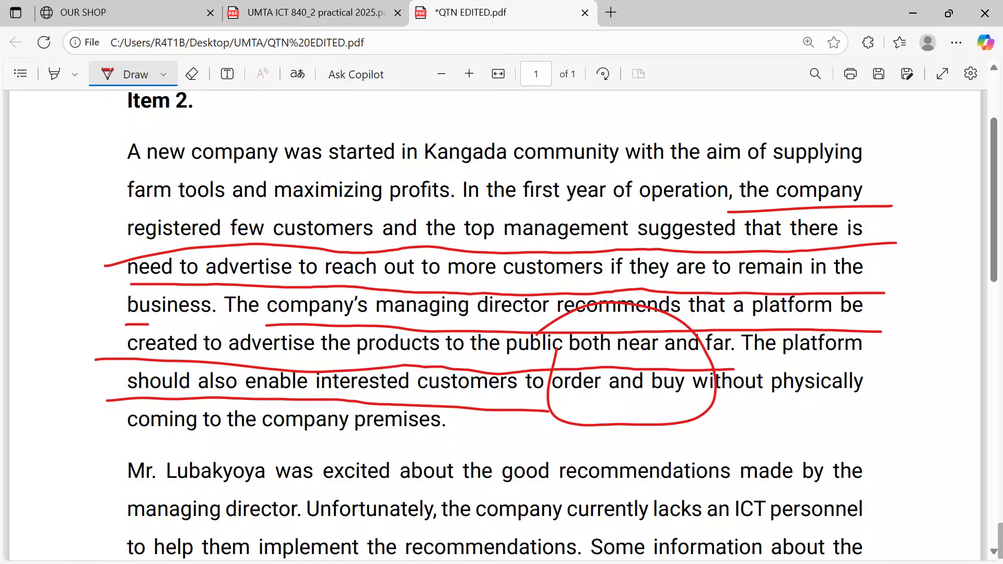
drag(90, 434, 443, 447)
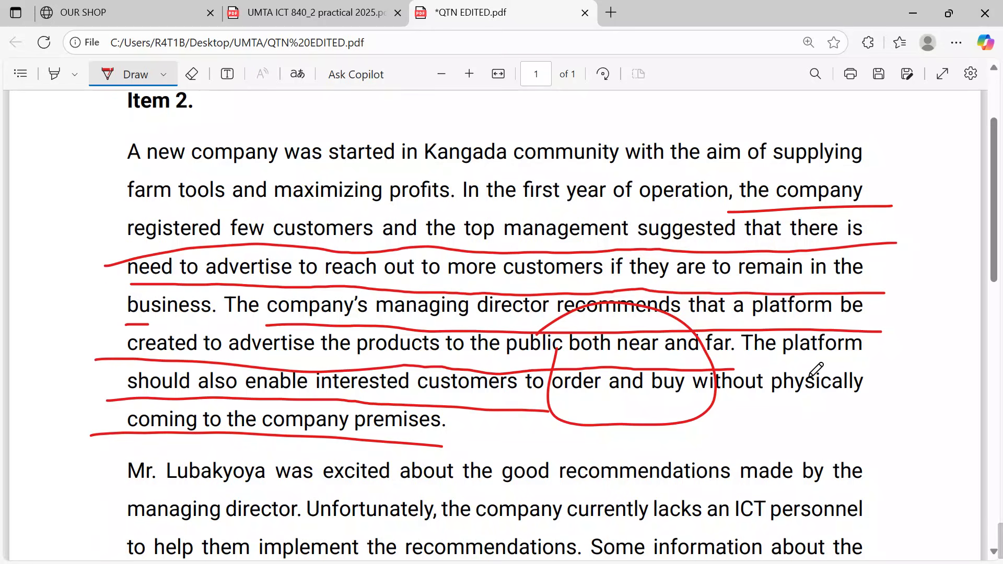
Underline the client's name at the start of the second paragraph in red and view the Task section.
scroll(816, 369, down, 3)
drag(101, 313, 297, 309)
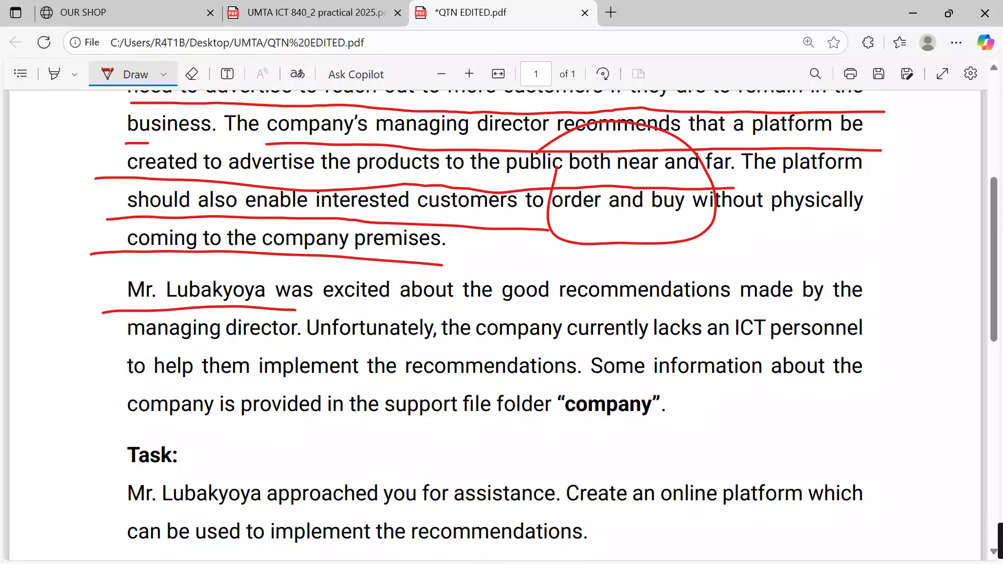
scroll(656, 400, down, 3)
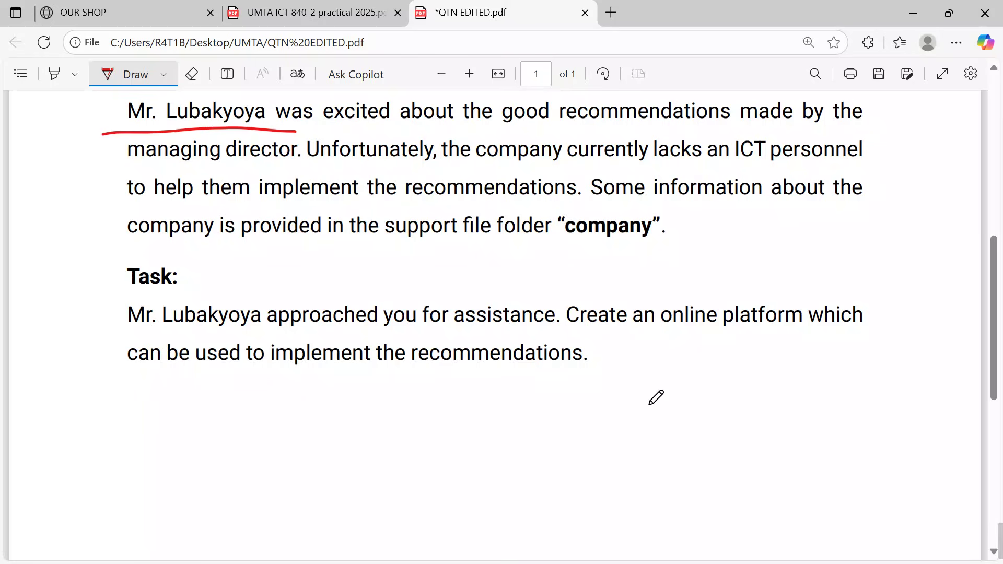
Switch to the finished OUR SHOP web page and look over its full layout from banner to footer.
click(115, 8)
scroll(578, 242, up, 12)
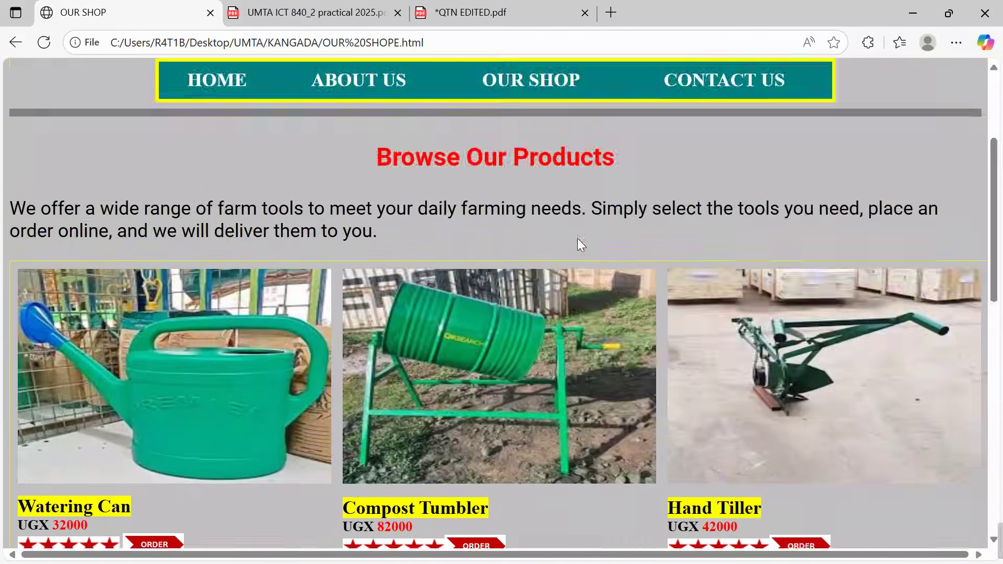
scroll(578, 242, down, 4)
scroll(578, 238, down, 8)
scroll(577, 239, up, 12)
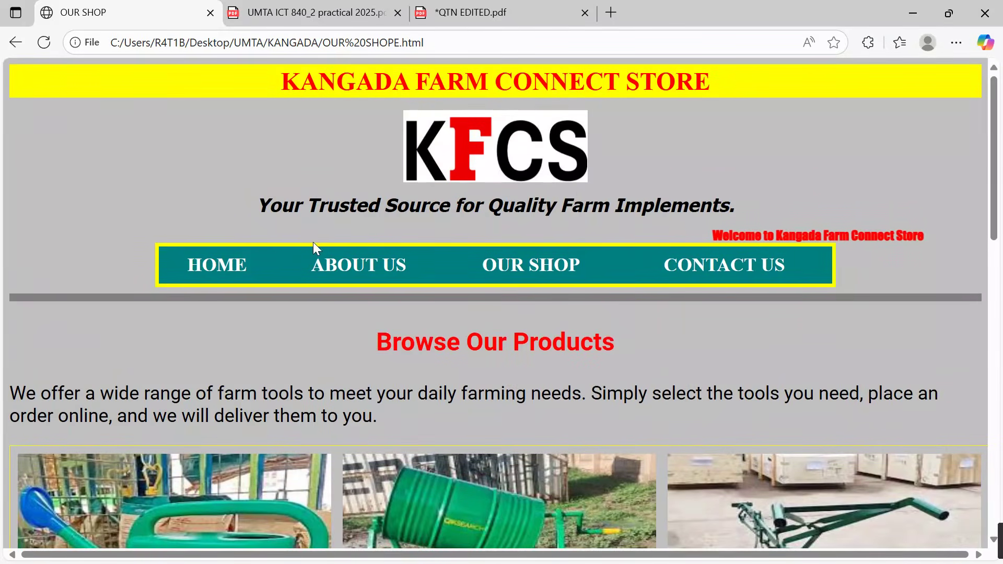
Visit the sample site's Home, About Us and Contact Us pages through its navigation links, and return to Our Shop.
click(216, 268)
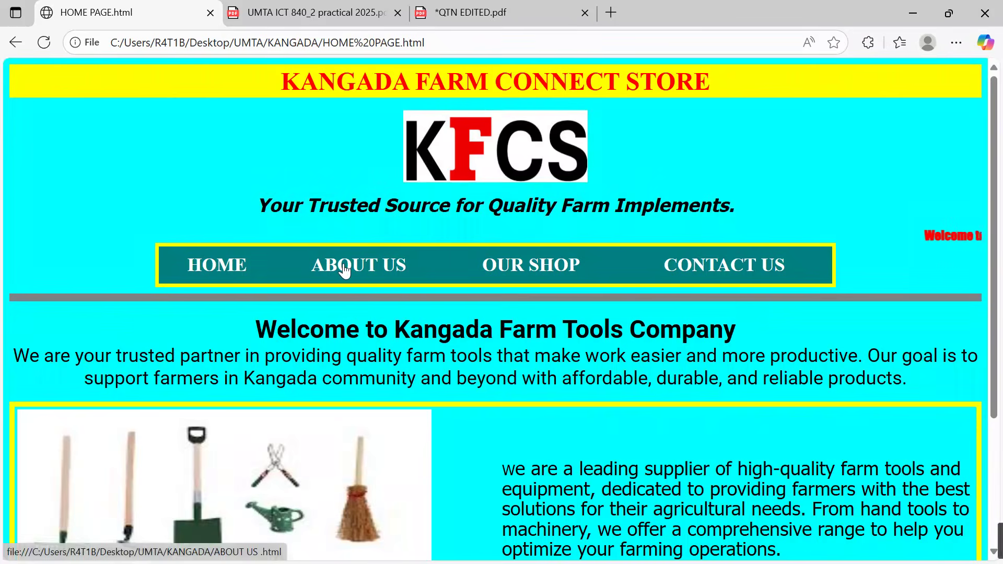
click(343, 268)
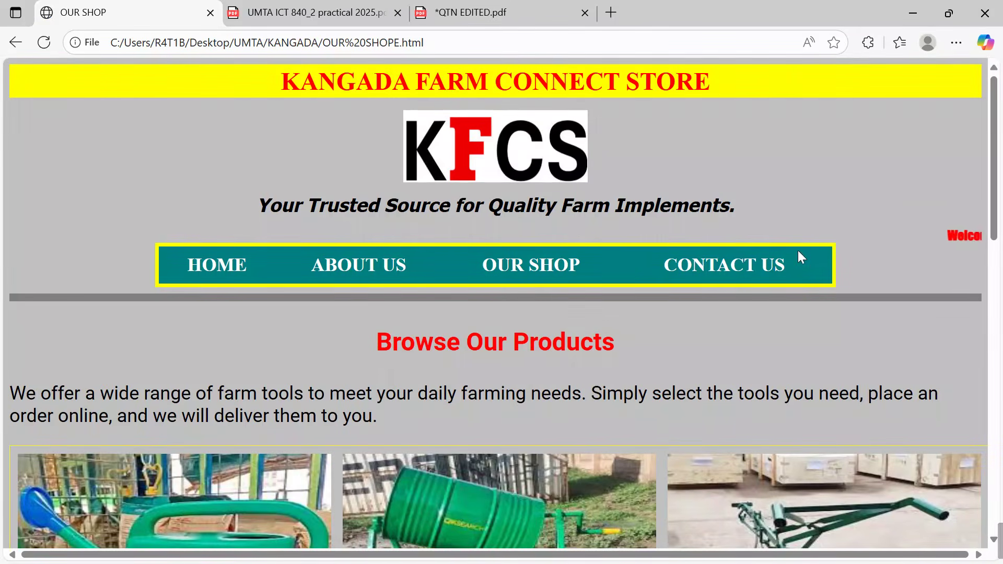
click(710, 271)
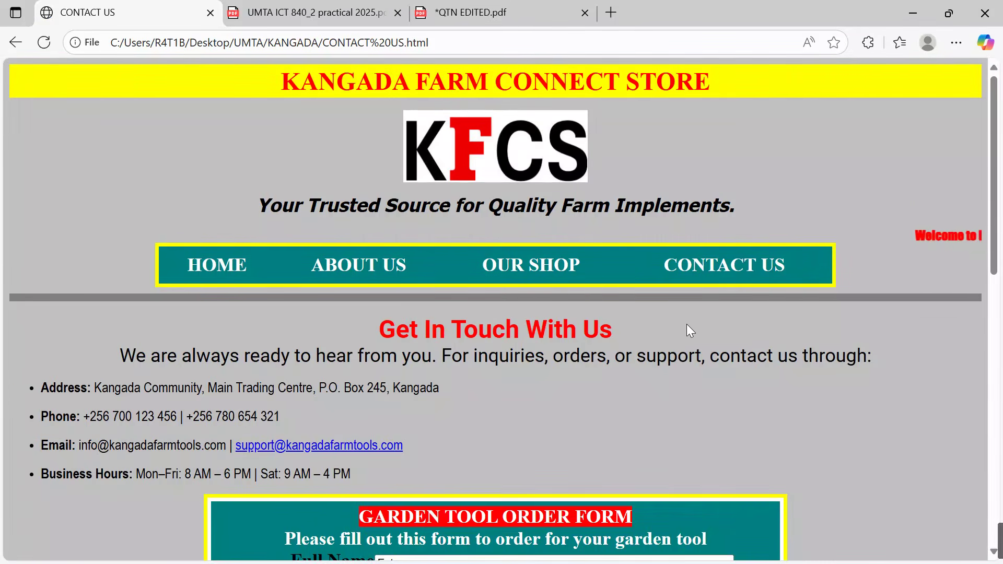
click(512, 266)
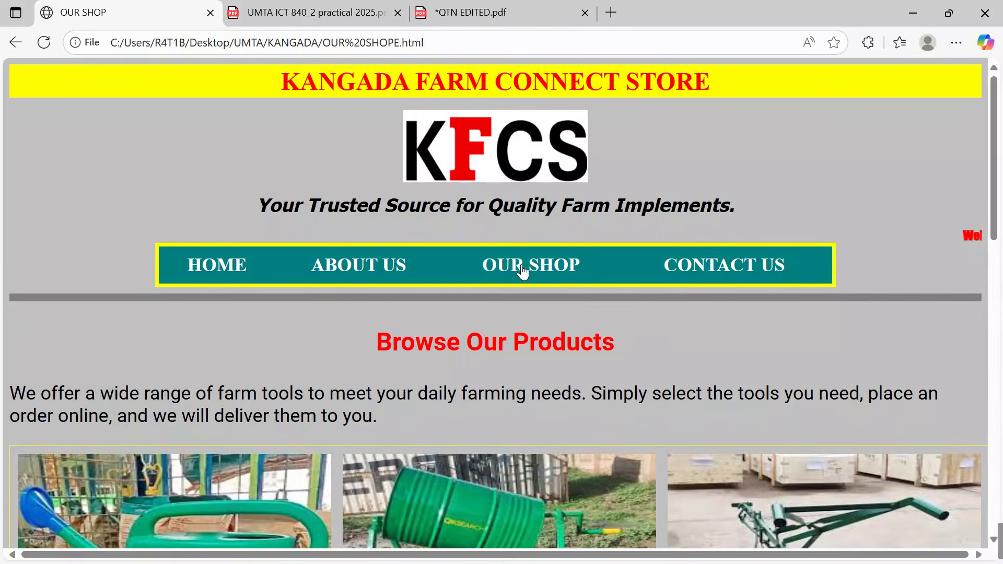
Examine the Our Shop product grid with its item names, prices, star ratings, order buttons and footer.
scroll(664, 364, down, 10)
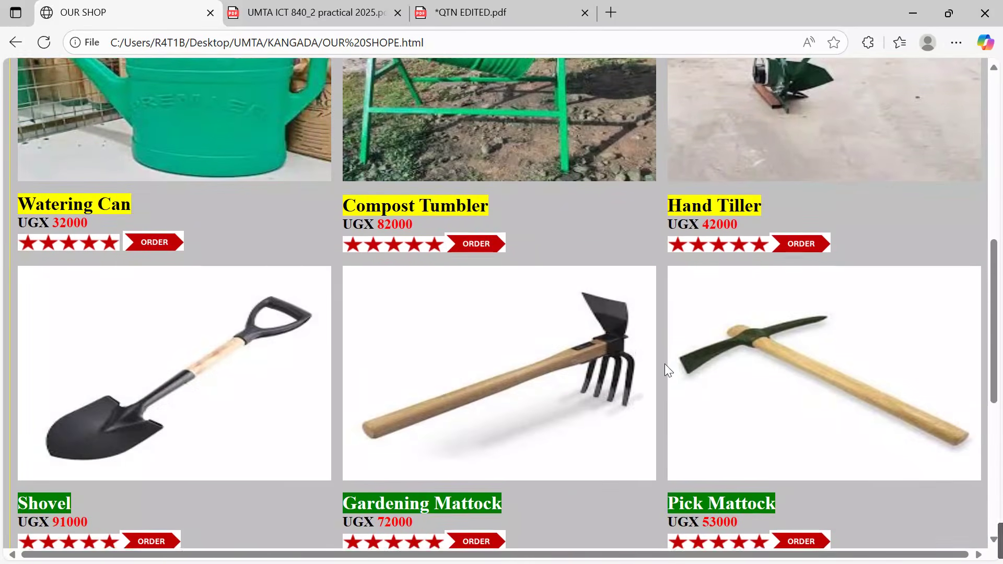
scroll(664, 363, down, 7)
scroll(665, 364, up, 6)
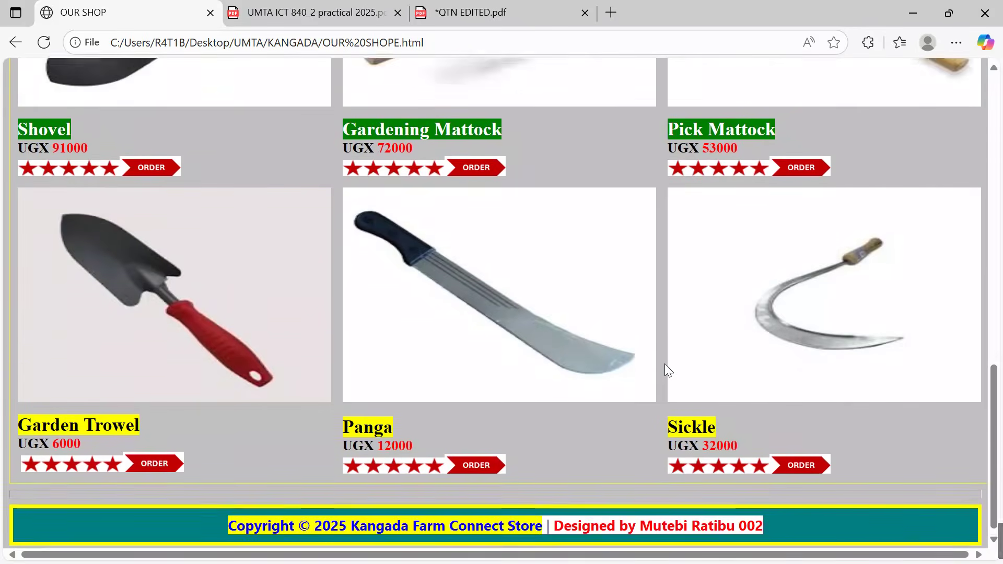
scroll(664, 364, up, 4)
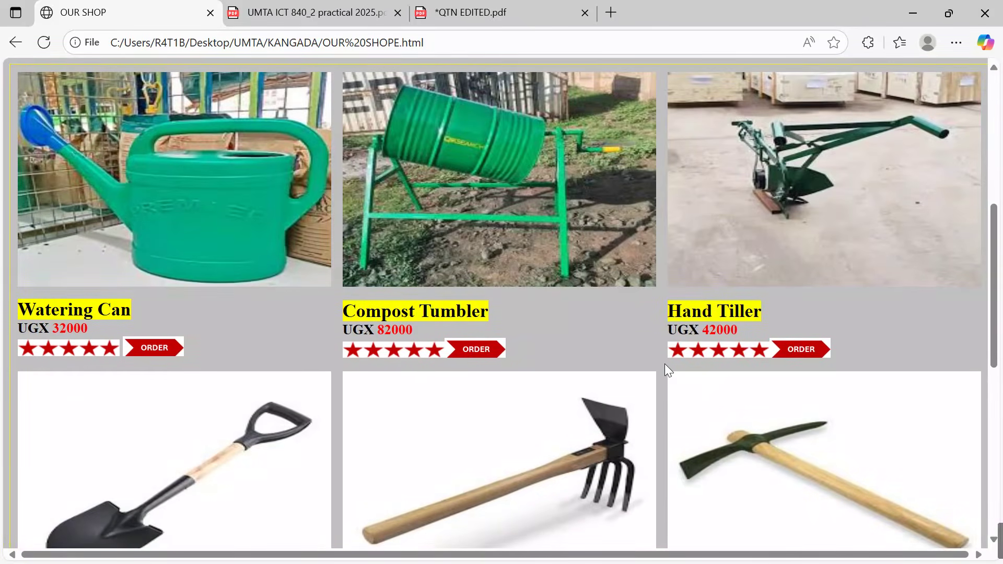
scroll(665, 364, up, 3)
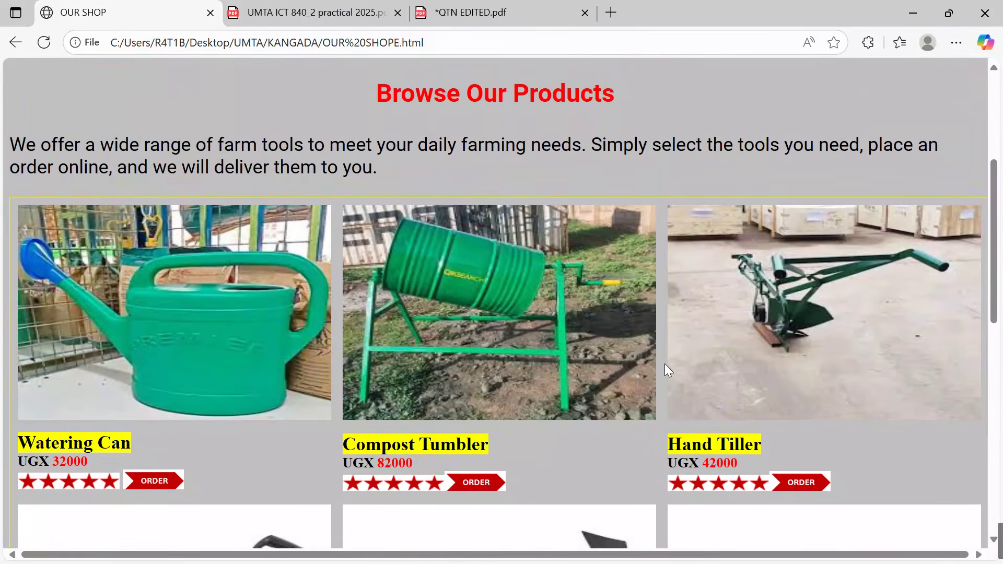
Look over the sample Our Shop page again, from the banner and introduction through all three rows of products.
scroll(665, 363, up, 1)
scroll(665, 363, down, 5)
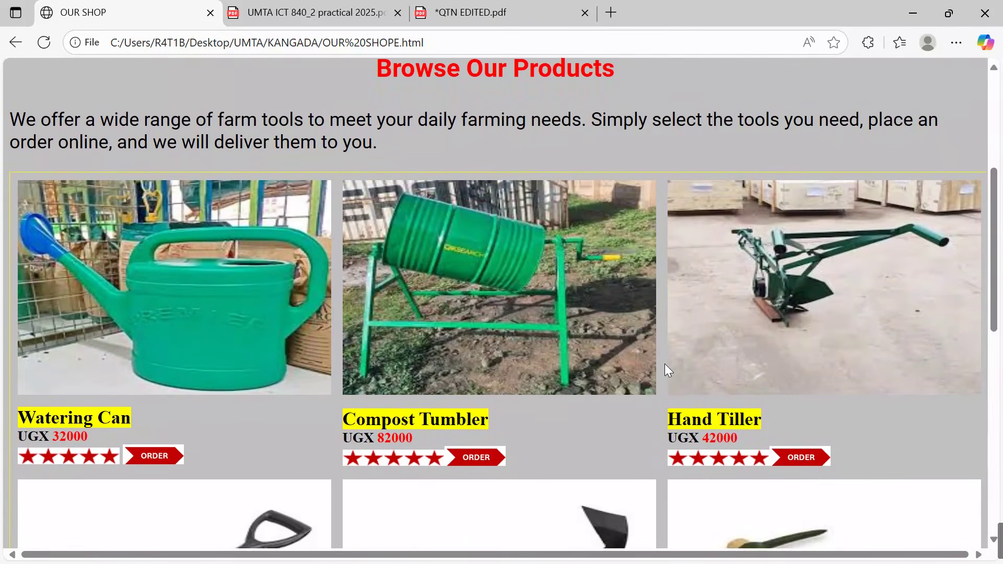
scroll(665, 364, up, 9)
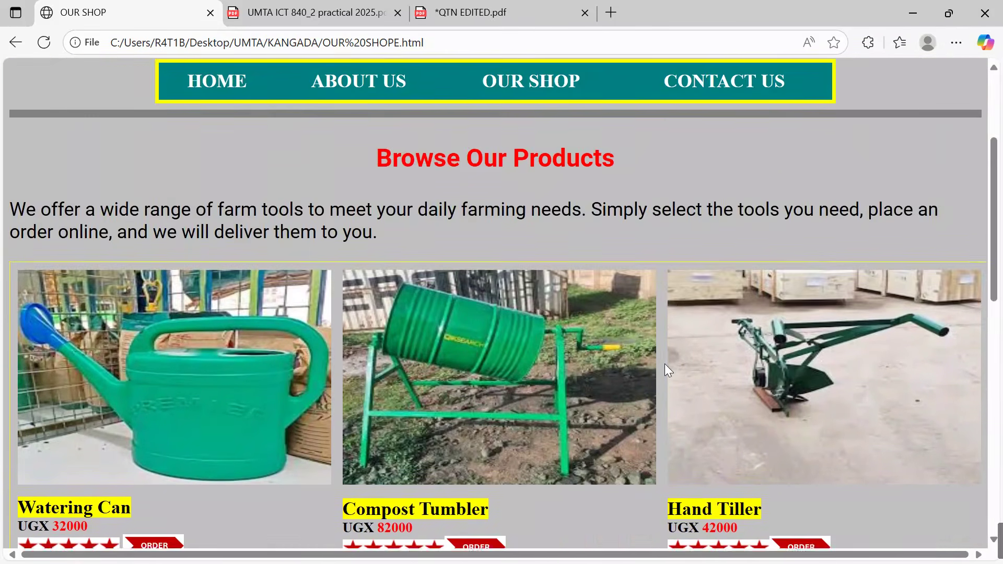
scroll(665, 363, down, 4)
scroll(664, 364, up, 4)
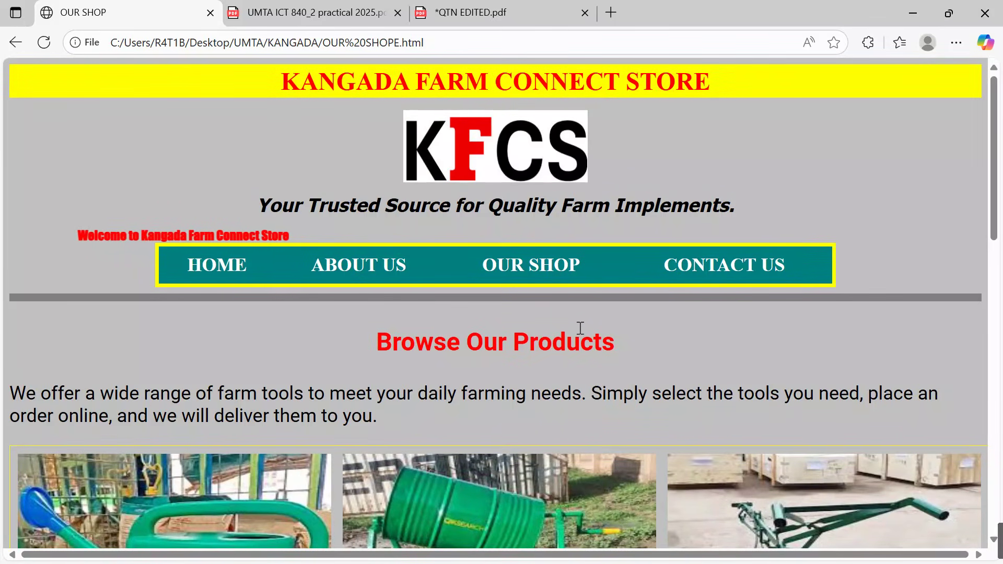
scroll(579, 332, down, 5)
scroll(577, 330, down, 7)
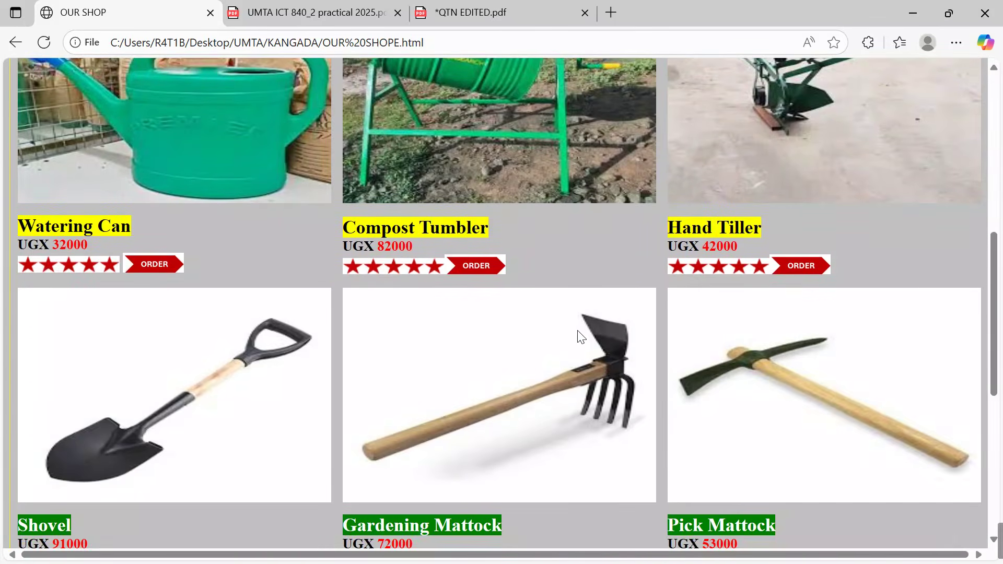
scroll(577, 330, down, 4)
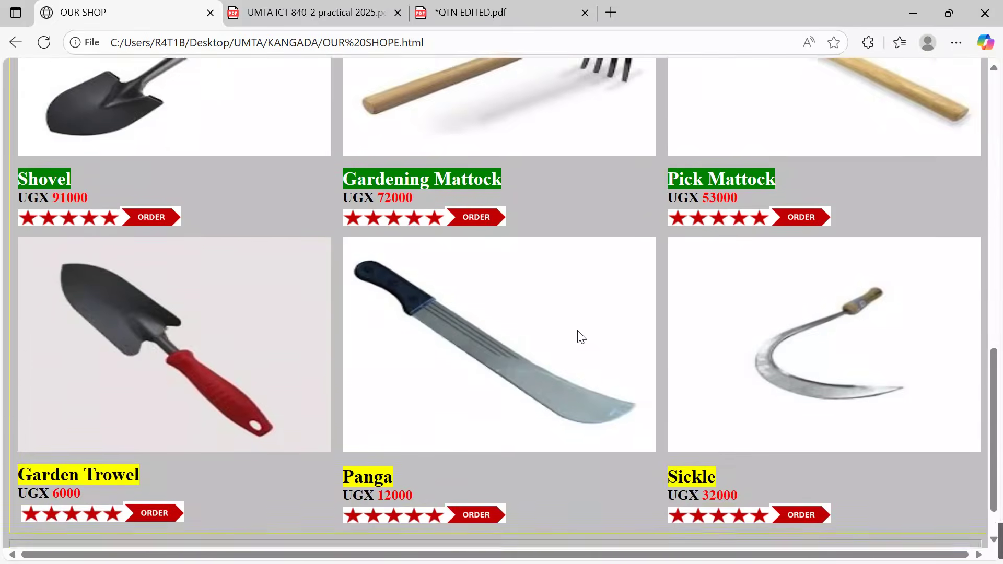
scroll(578, 330, up, 1)
scroll(578, 331, up, 8)
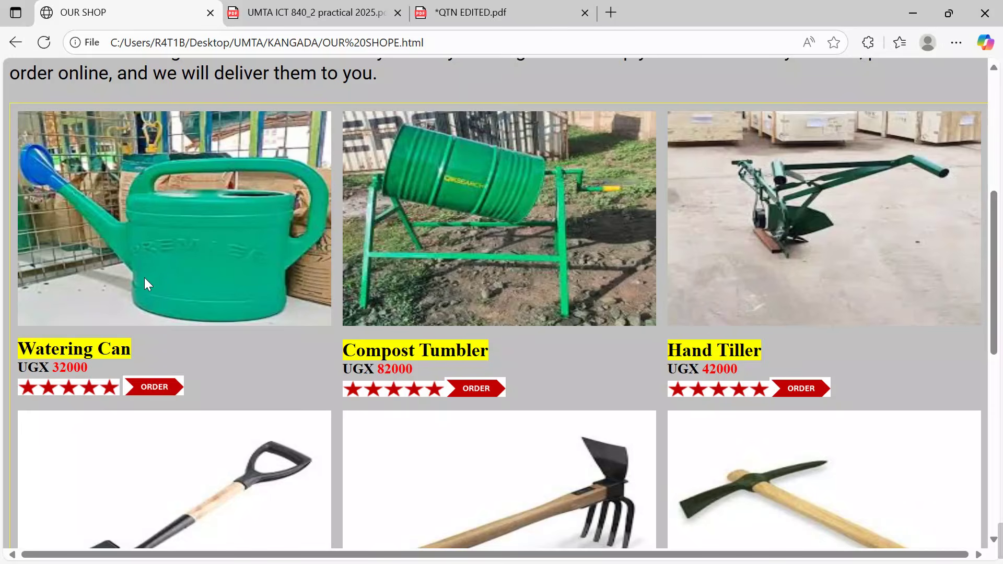
Follow the Watering Can's order link to the Contact Us page and review its contact details and garden tool order form.
click(154, 390)
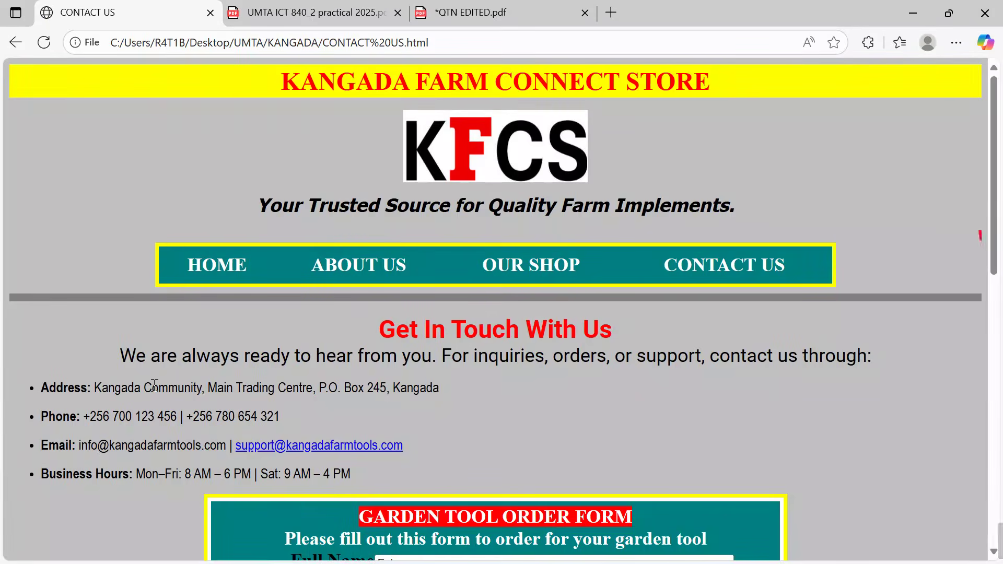
scroll(516, 415, down, 6)
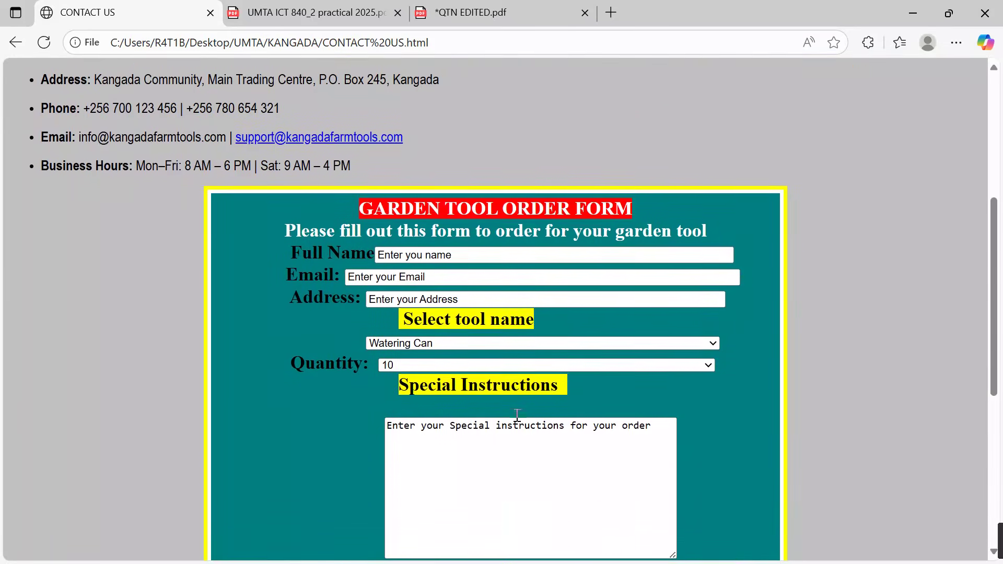
scroll(517, 415, down, 2)
scroll(517, 416, up, 4)
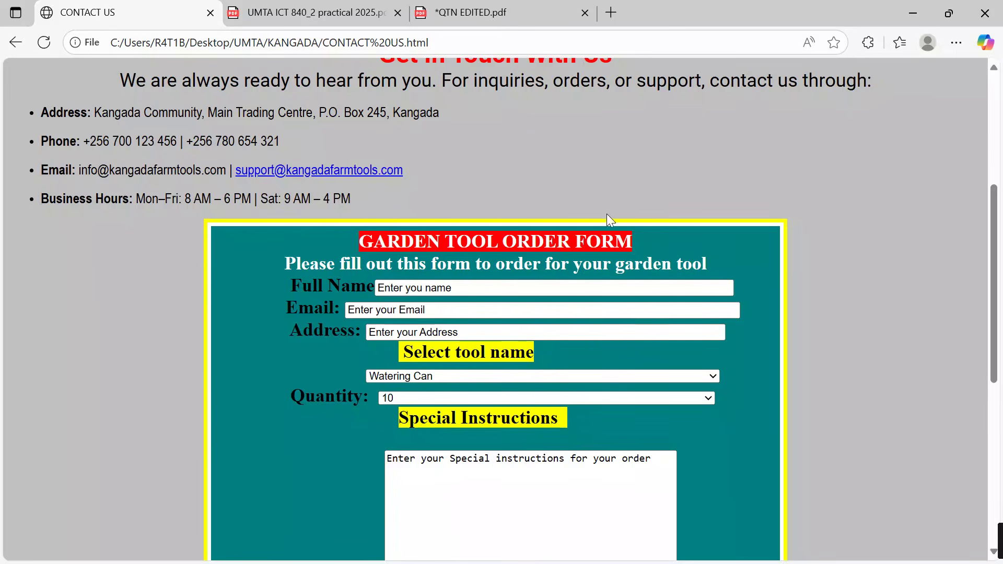
scroll(626, 178, up, 5)
scroll(625, 174, down, 1)
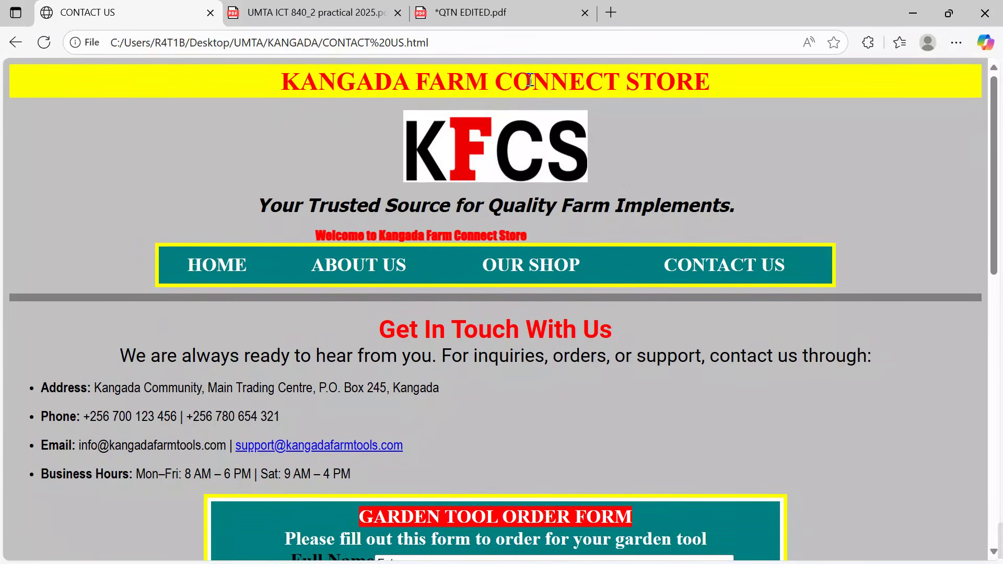
Open the ITEM TWO folder inside the candidate's desktop folder and preview OUR SHOP PAGE.HTML in the browser.
click(905, 12)
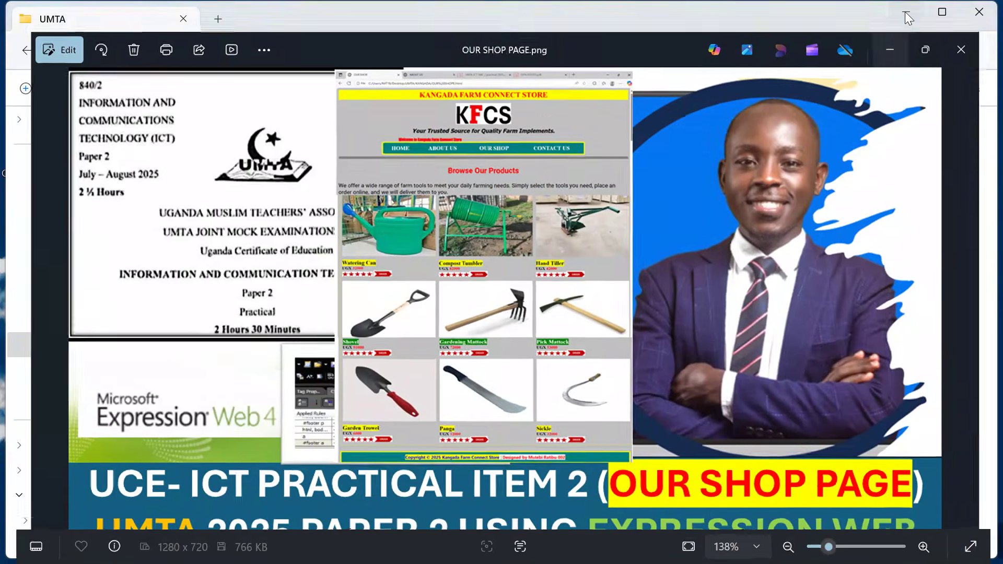
click(906, 13)
click(906, 13)
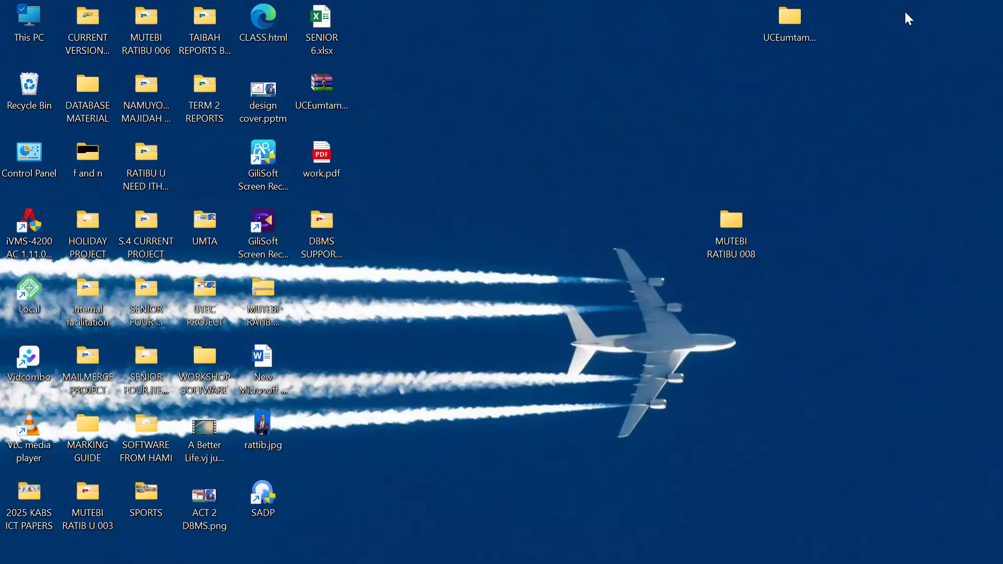
double_click(730, 225)
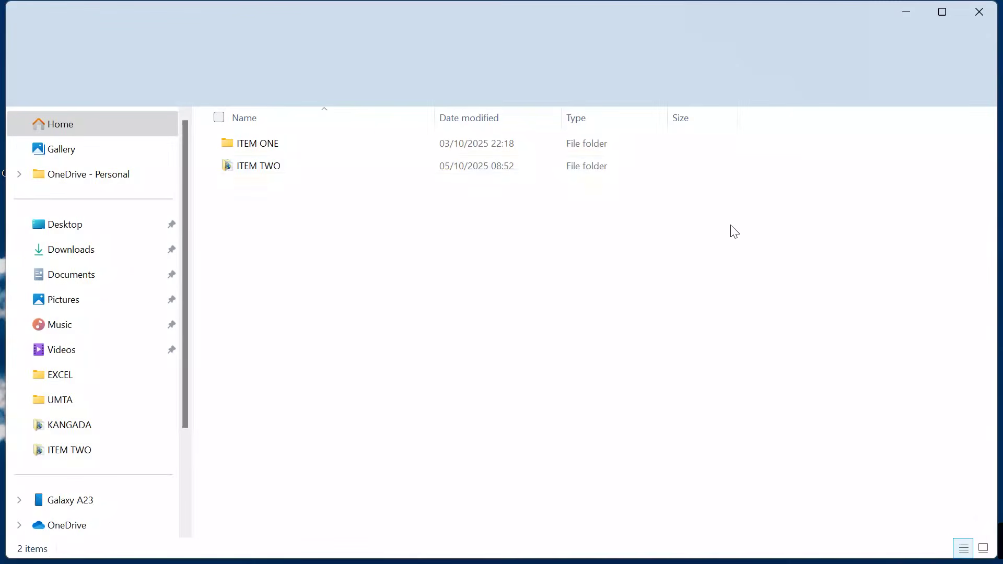
double_click(286, 168)
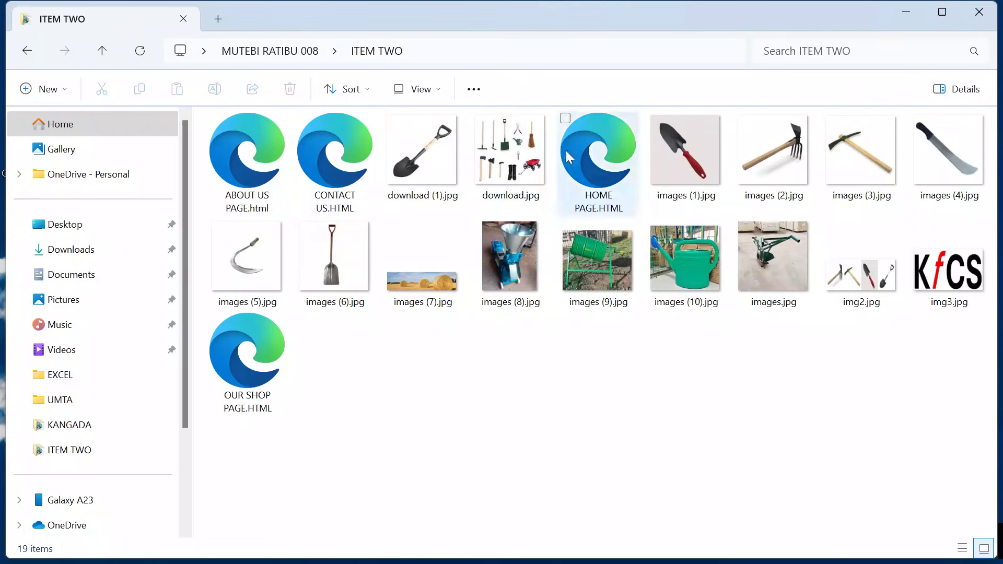
double_click(254, 348)
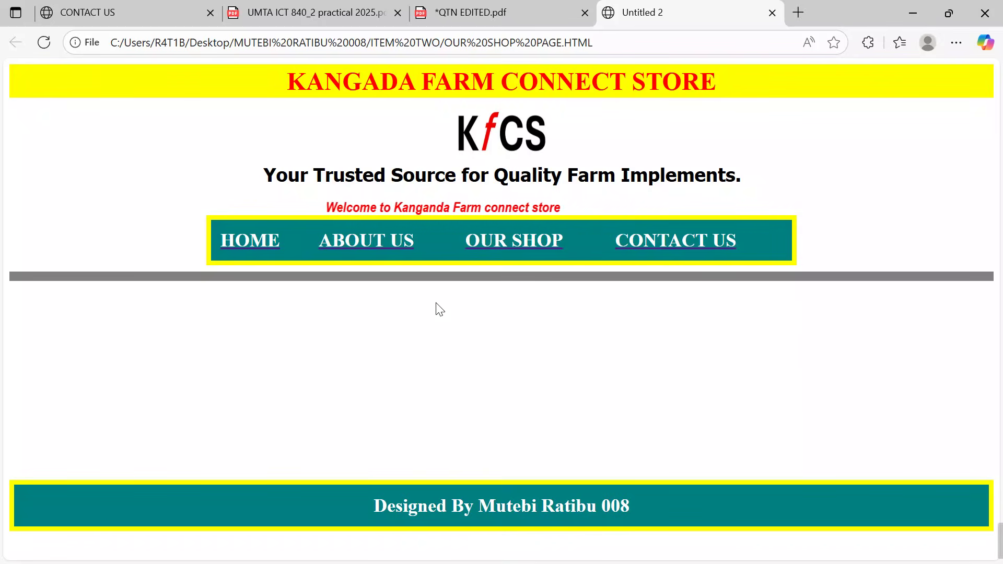
click(910, 10)
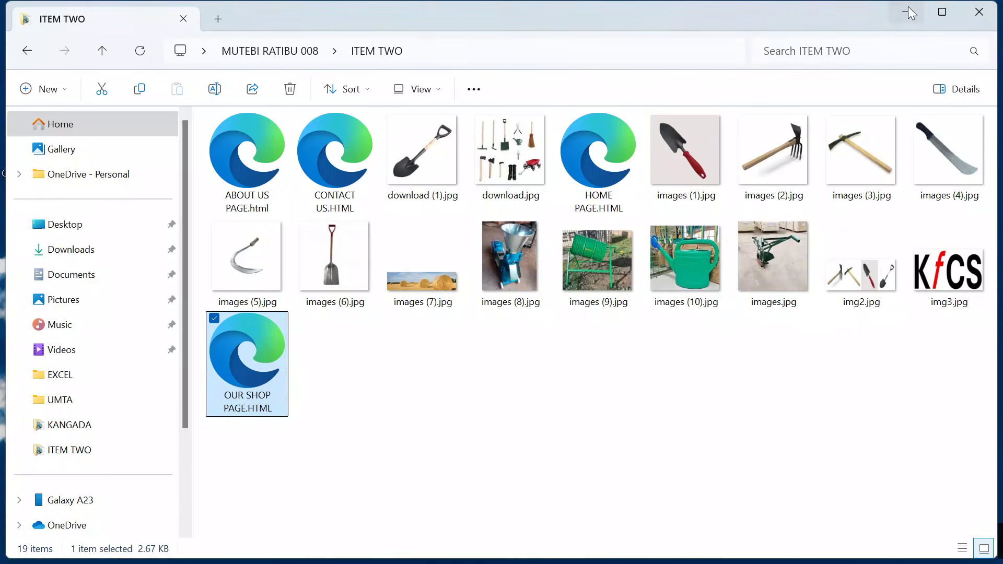
Open OUR SHOP PAGE.HTML in Microsoft Expression Web 4 and place the cursor in the empty paragraph below the horizontal line.
right_click(250, 349)
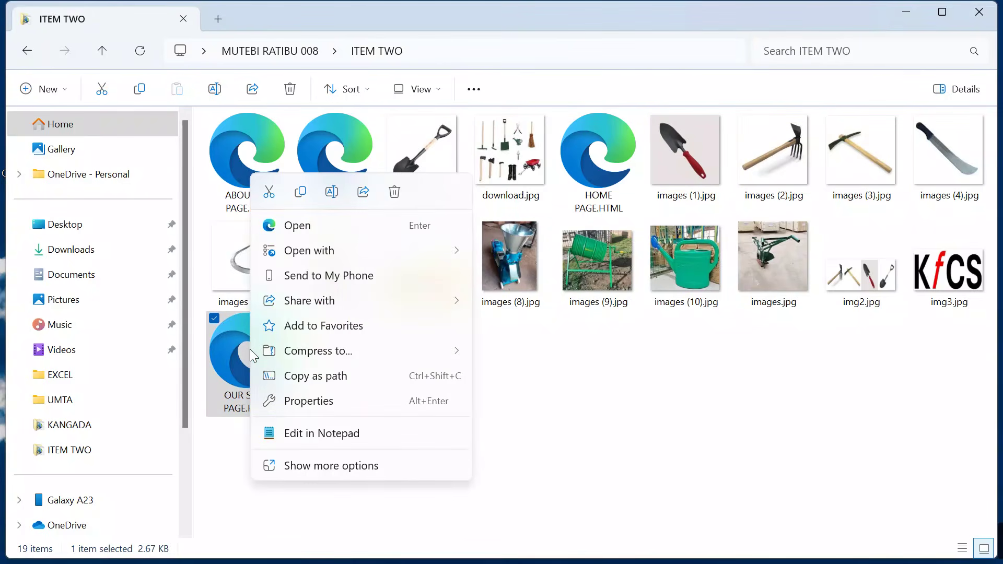
mouse_move(300, 253)
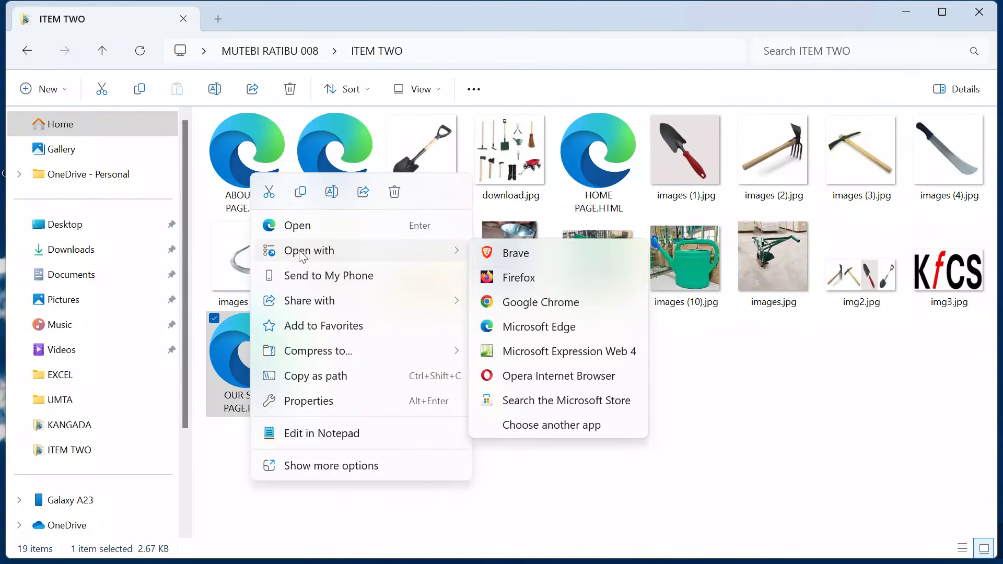
click(572, 354)
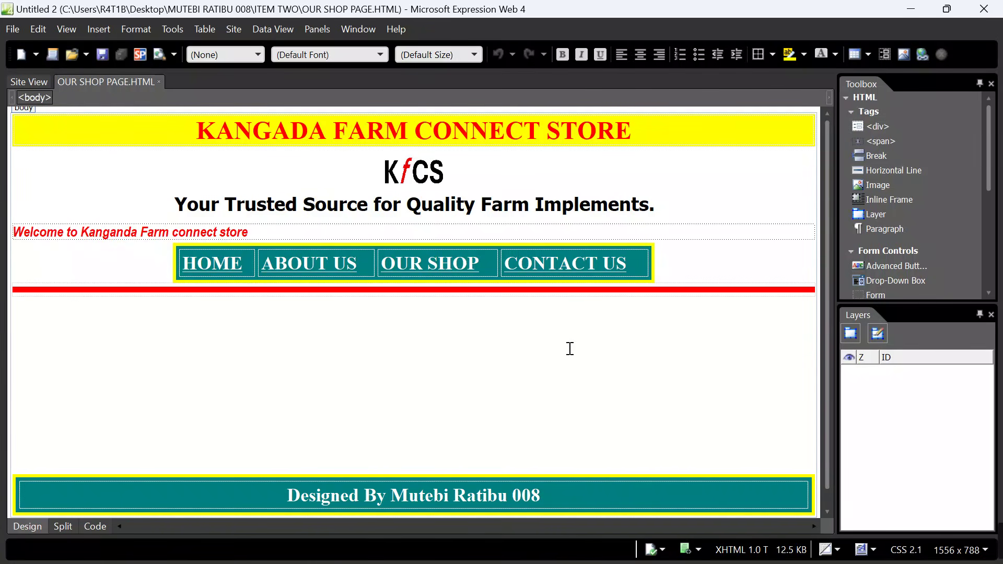
click(497, 319)
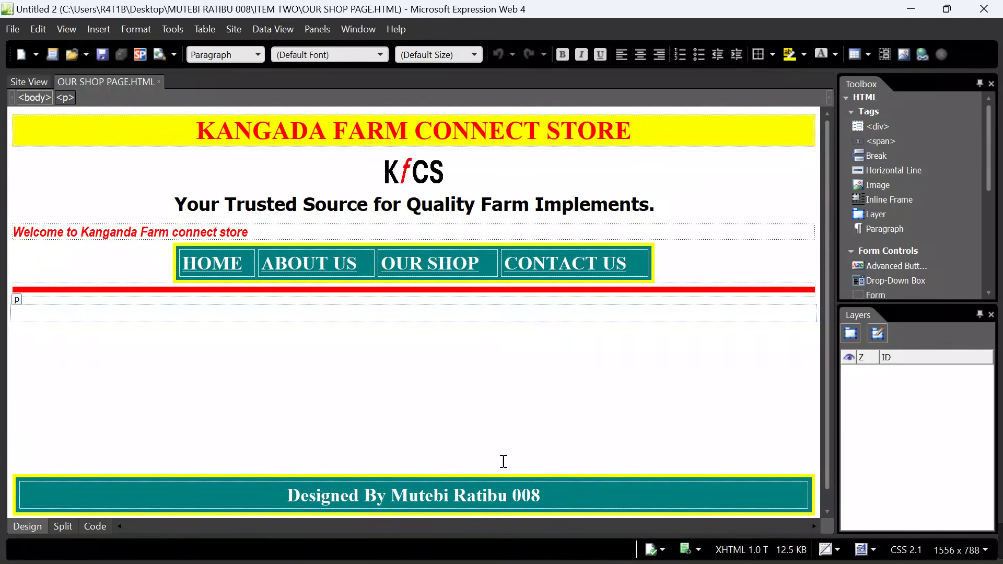
Switch to the browser, return to the sample Our Shop page and examine its heading, introductory paragraph and product layout.
click(412, 545)
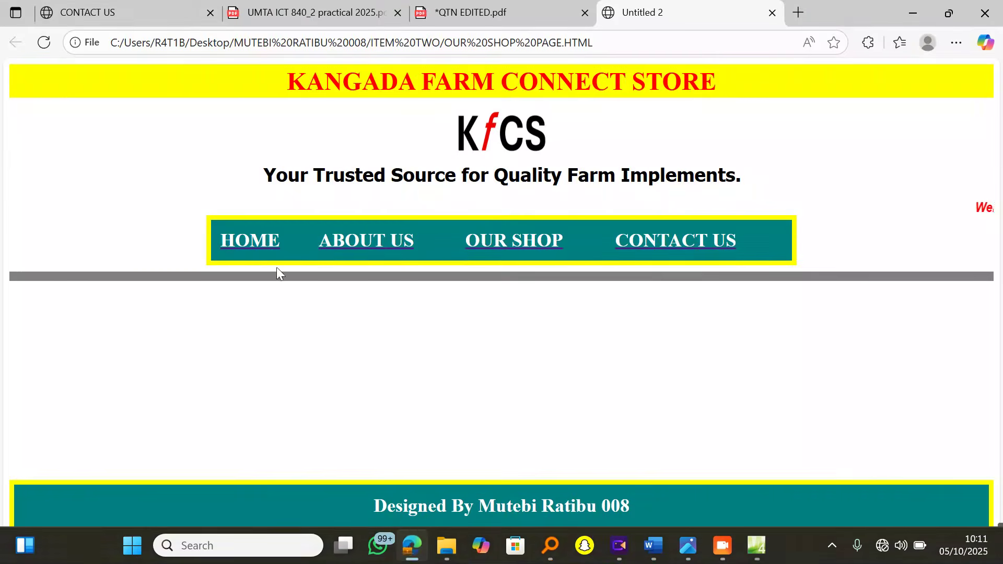
click(140, 10)
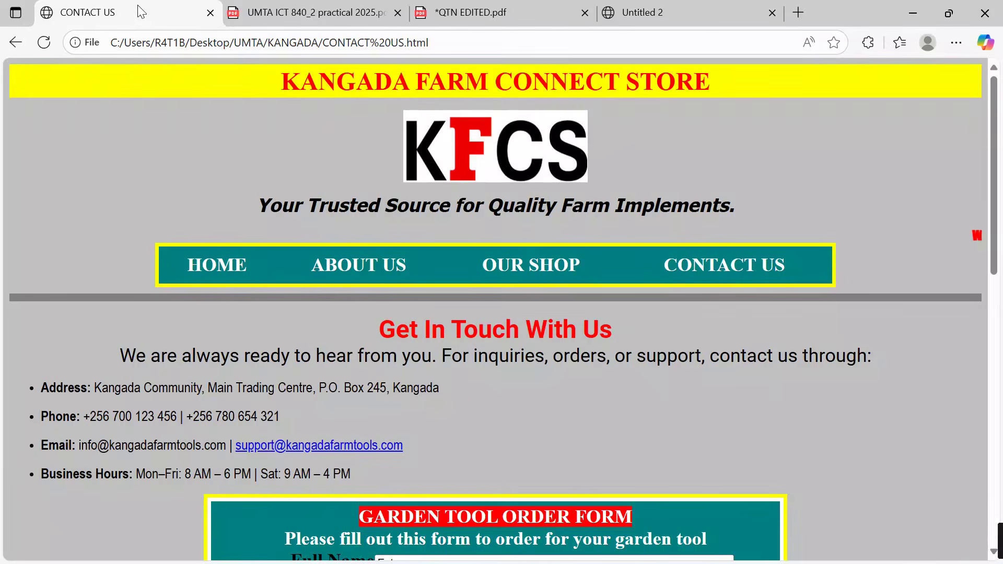
click(540, 265)
scroll(611, 308, down, 2)
scroll(612, 311, down, 1)
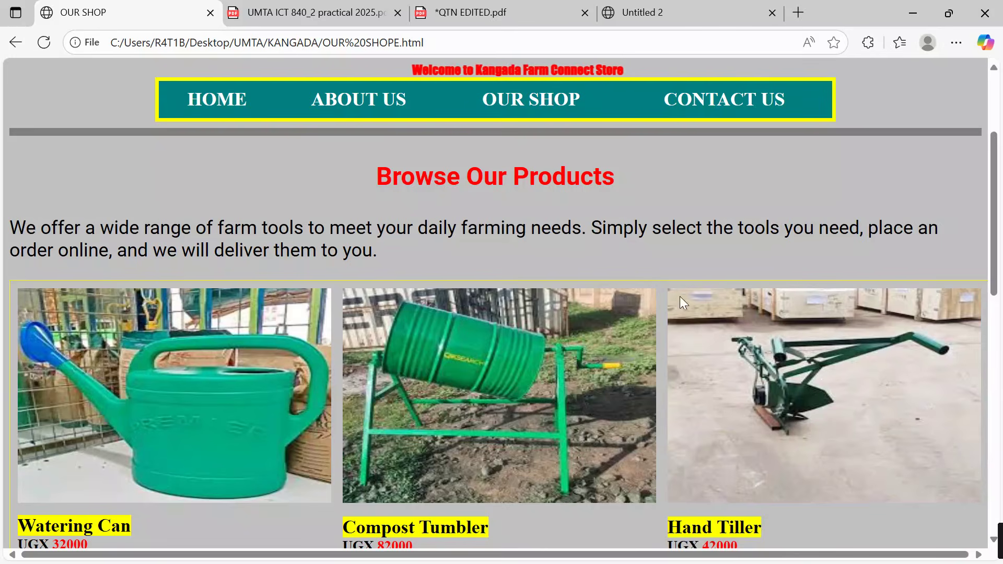
scroll(718, 349, down, 2)
scroll(721, 356, down, 1)
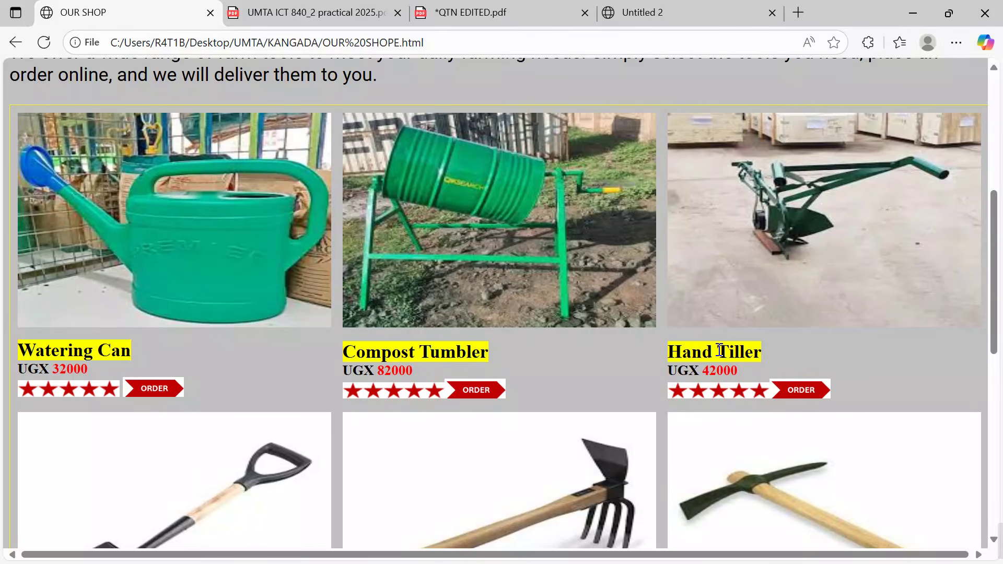
scroll(869, 338, down, 2)
scroll(869, 338, up, 8)
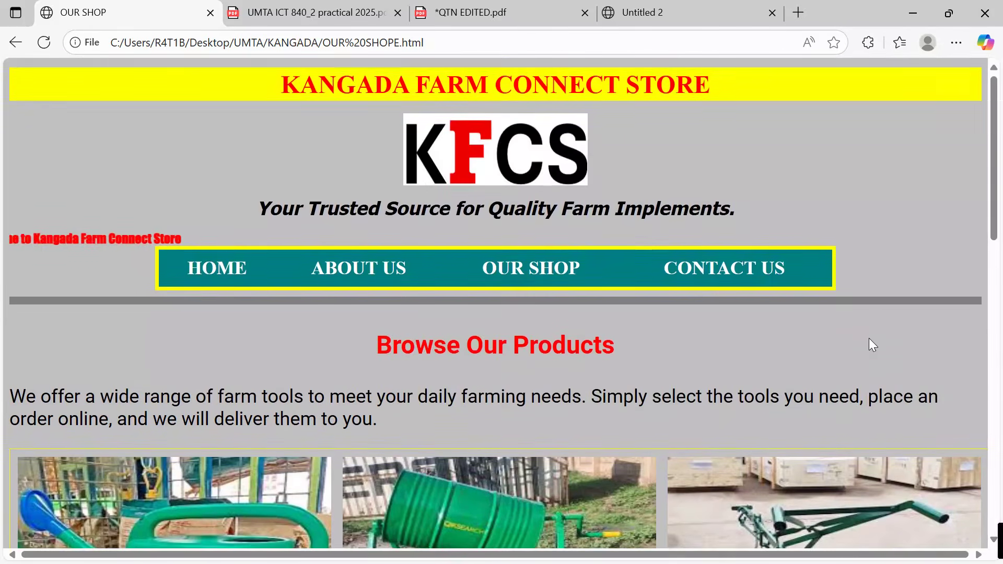
Switch to UMTA WEBSITE SUPPORT MATERIAL.docx in Word, review the Our Shop Page section, and copy the "Browse Our Products" heading with its paragraph.
mouse_move(654, 547)
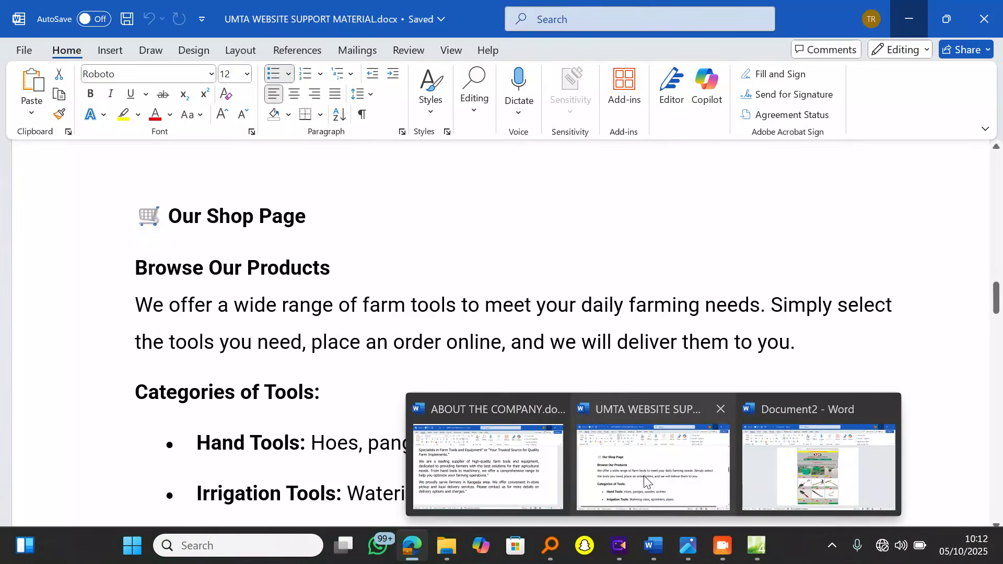
click(646, 481)
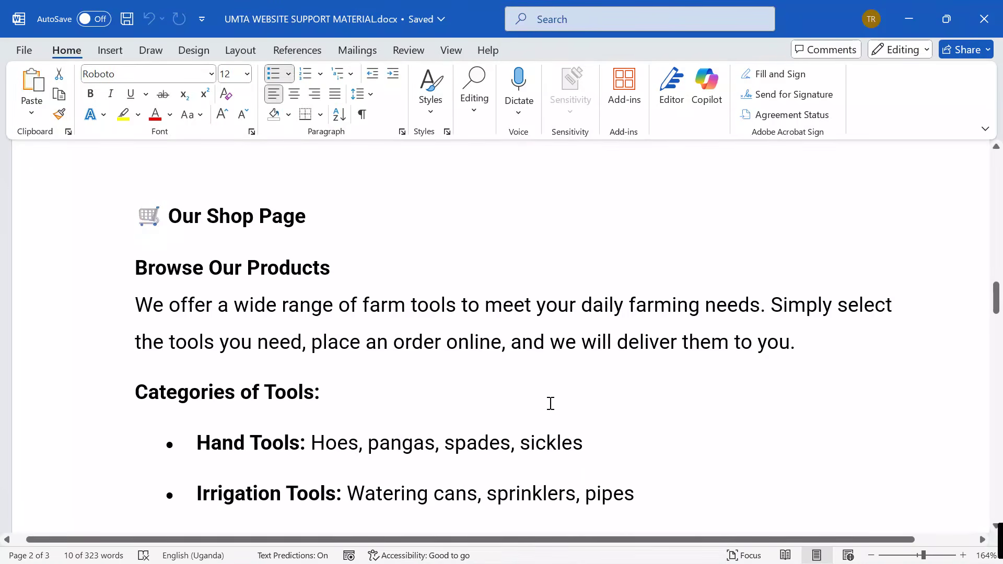
scroll(551, 405, down, 1)
scroll(551, 405, down, 10)
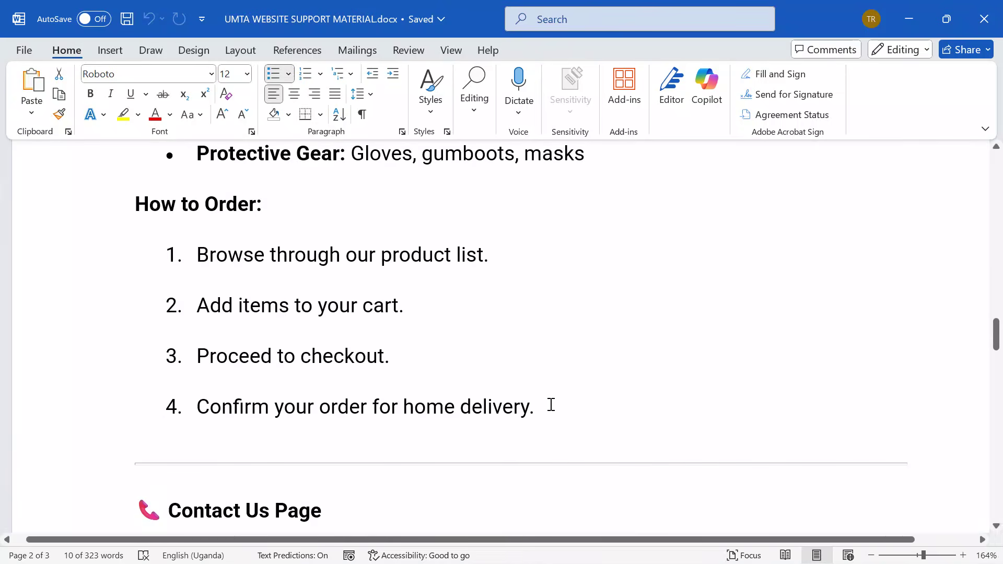
scroll(551, 405, up, 6)
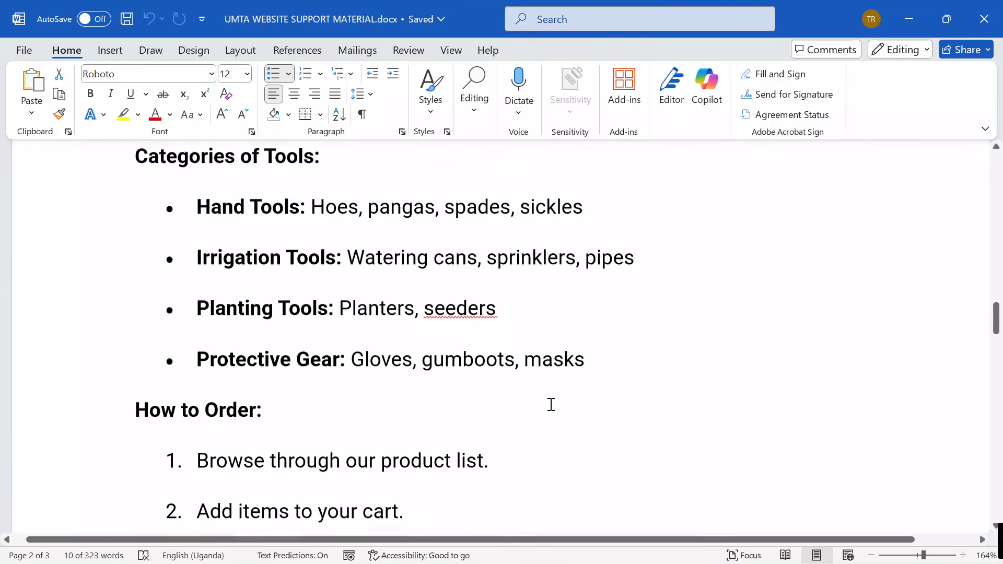
scroll(551, 405, up, 5)
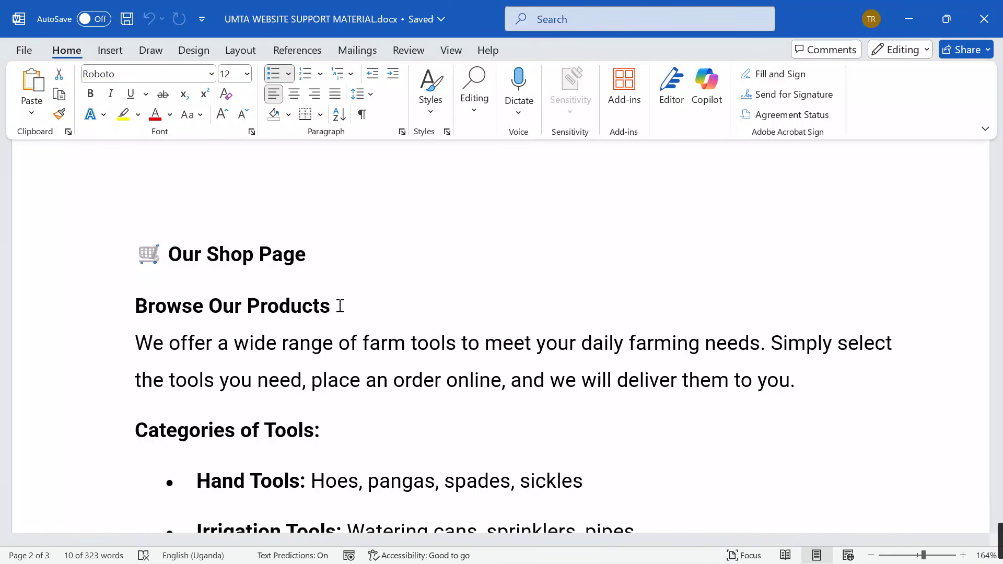
drag(811, 391, 99, 330)
key(ctrl+c)
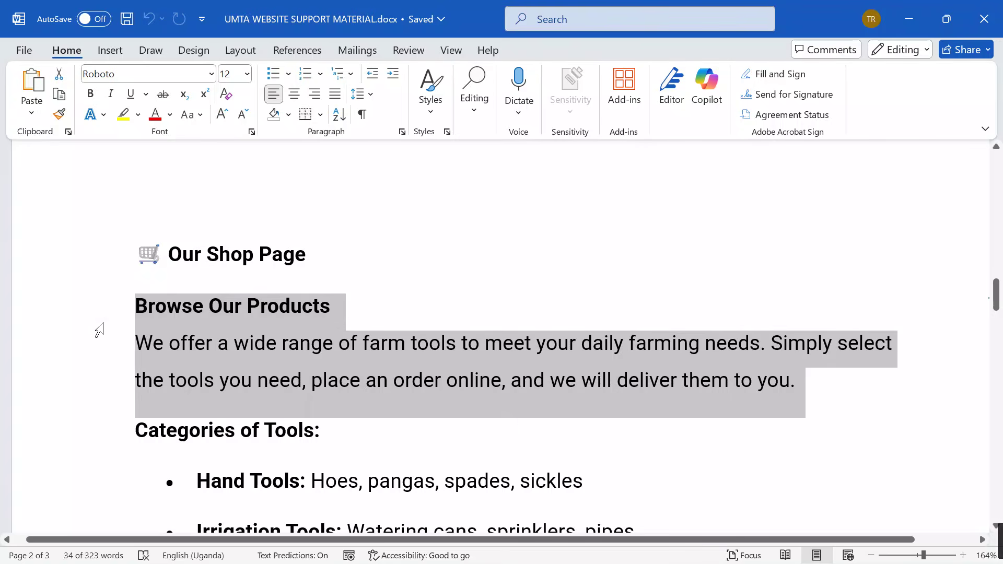
Switch back to Expression Web and paste the copied heading and paragraph below the horizontal line, placing the cursor after the heading.
click(908, 21)
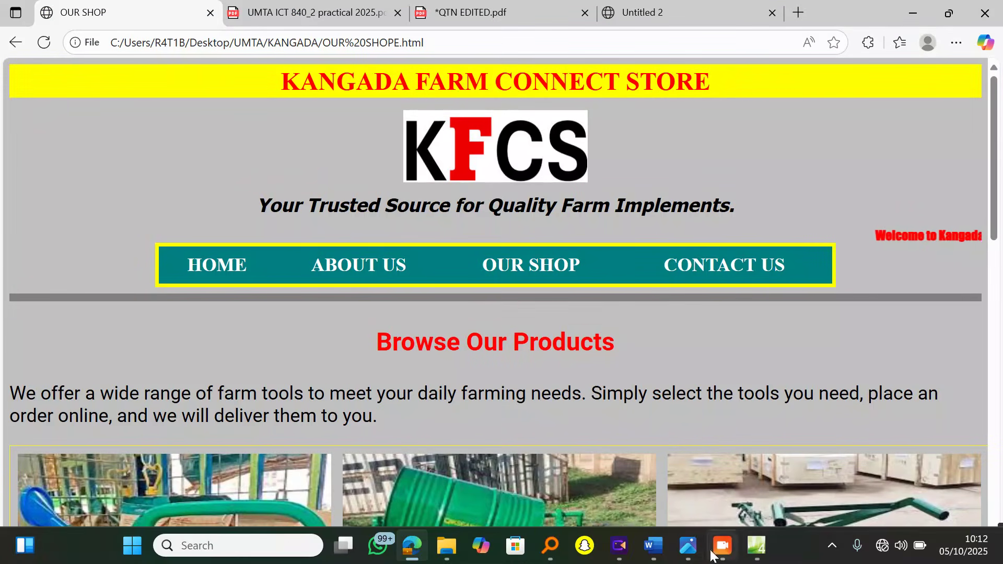
mouse_move(761, 550)
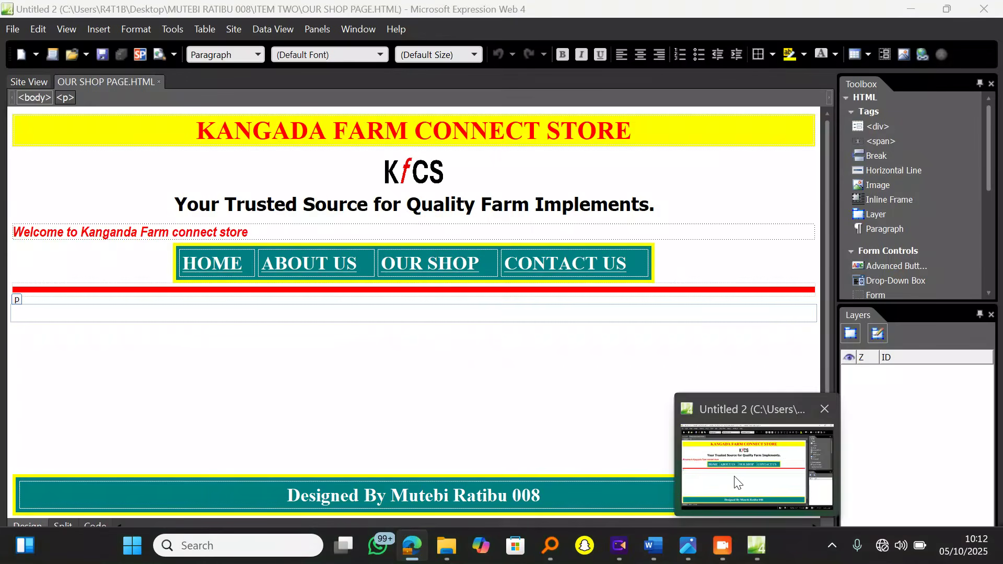
click(735, 472)
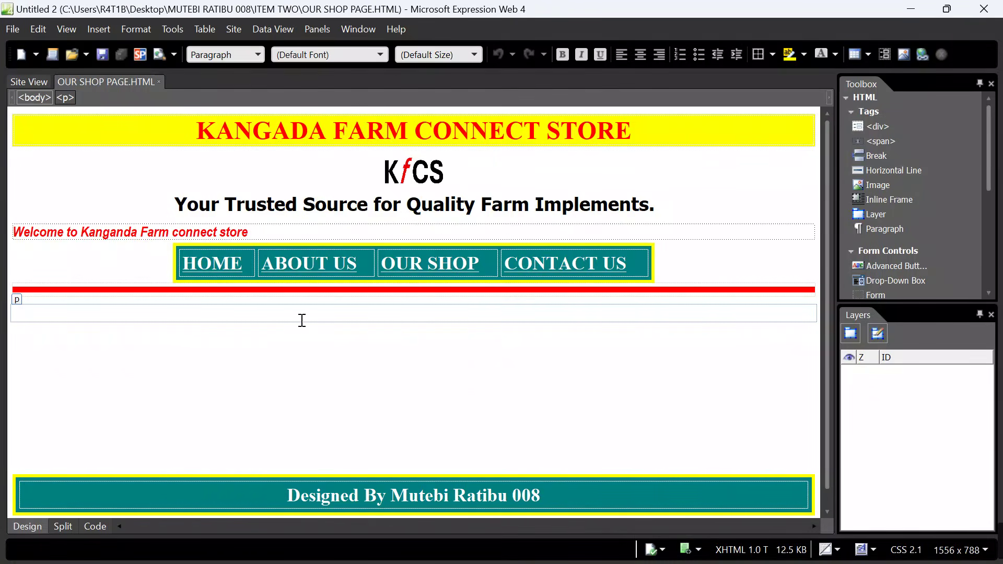
key(ctrl+v)
click(163, 316)
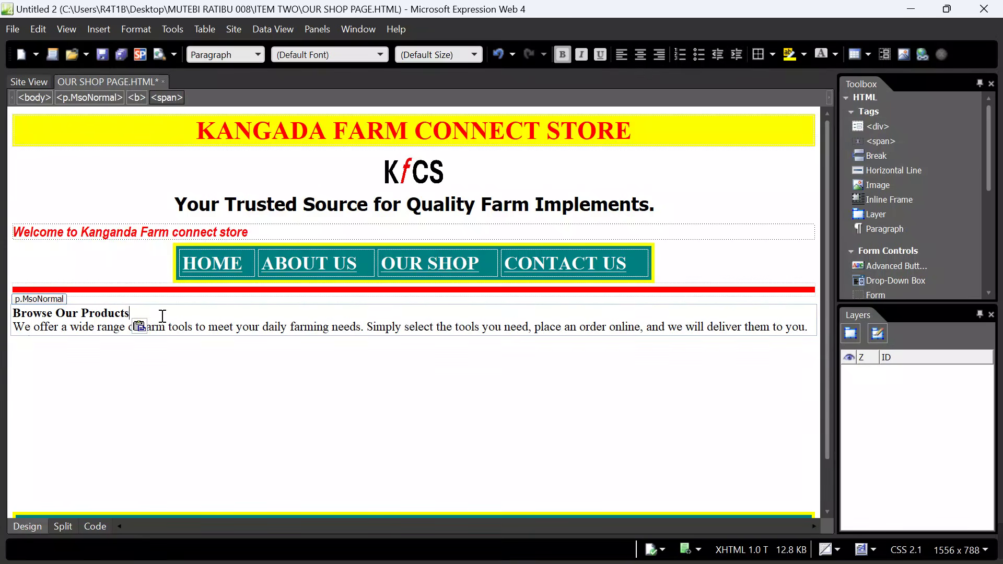
key(Return)
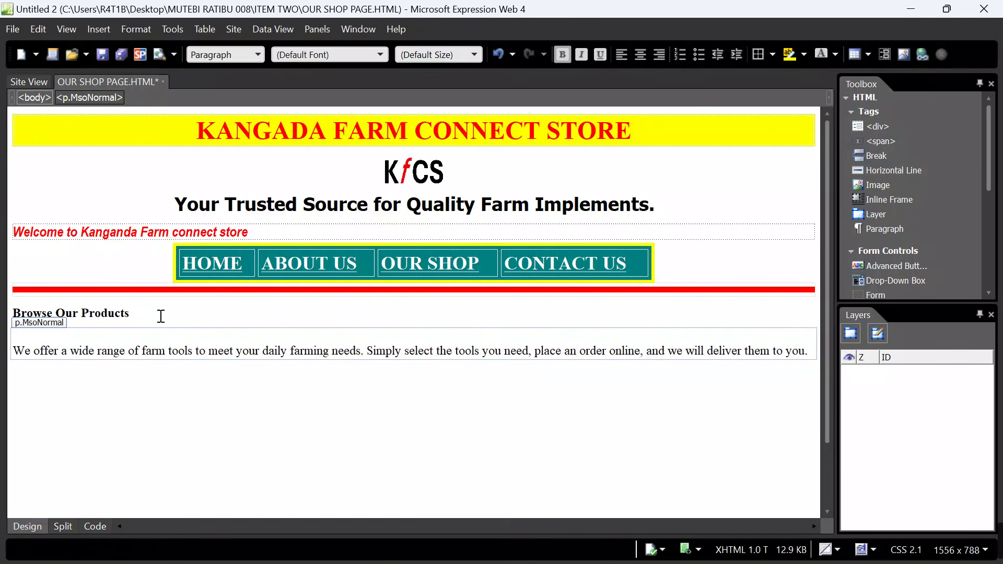
key(BackSpace)
drag(160, 316, 3, 311)
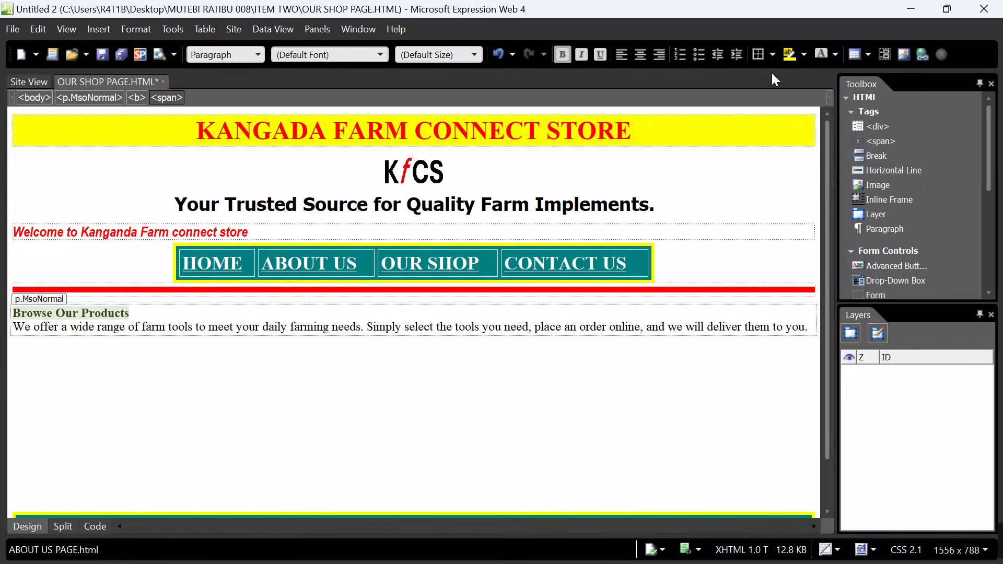
click(639, 54)
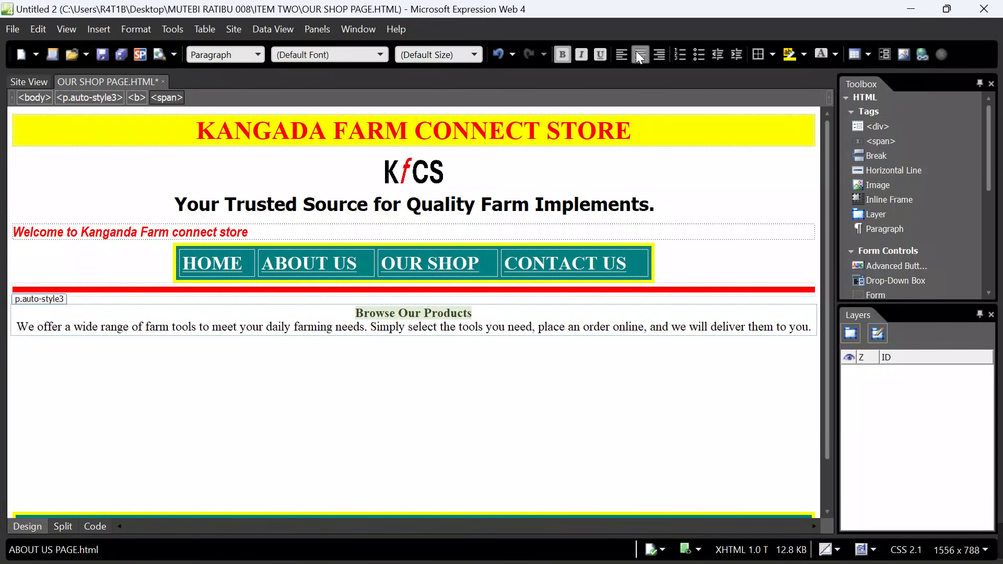
key(ctrl+z)
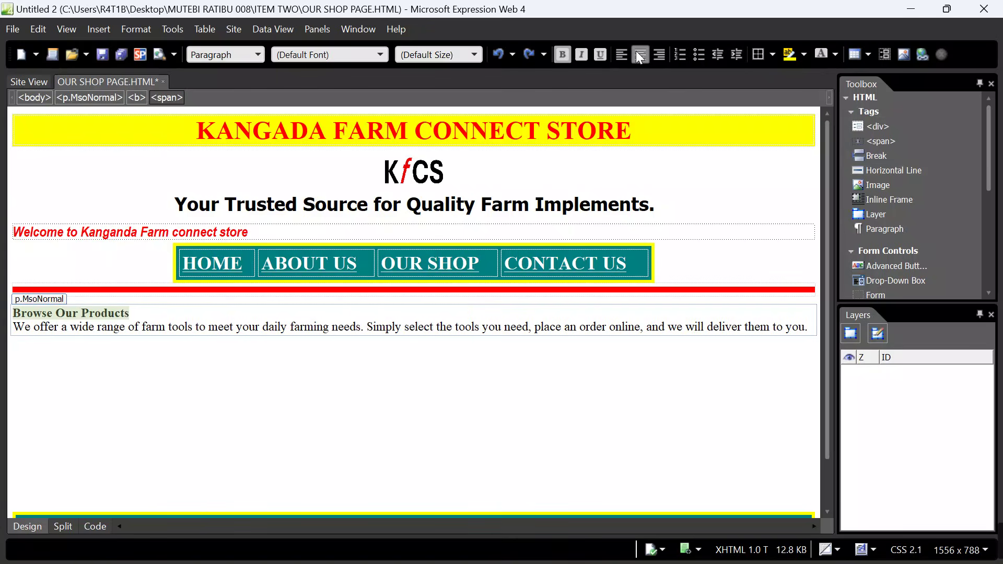
Split the "Browse Our Products" heading from the introductory text into its own paragraph and centre it.
click(146, 313)
key(Return)
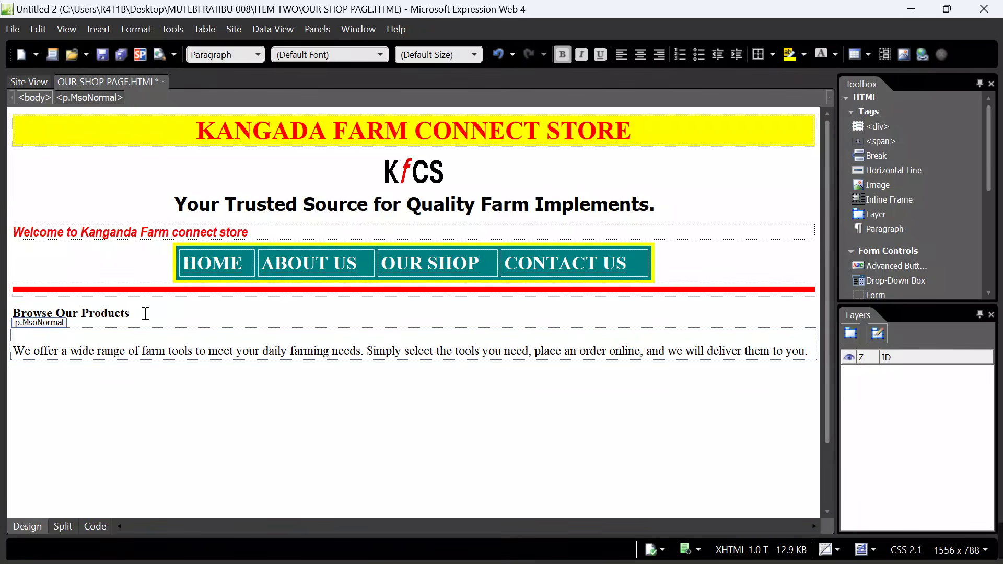
drag(146, 313, 2, 319)
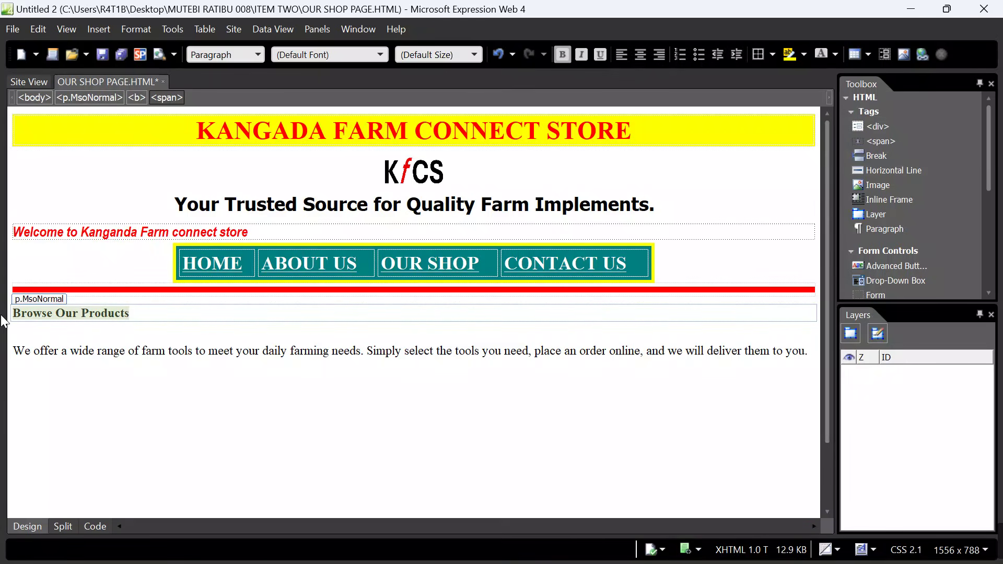
key(ctrl+e)
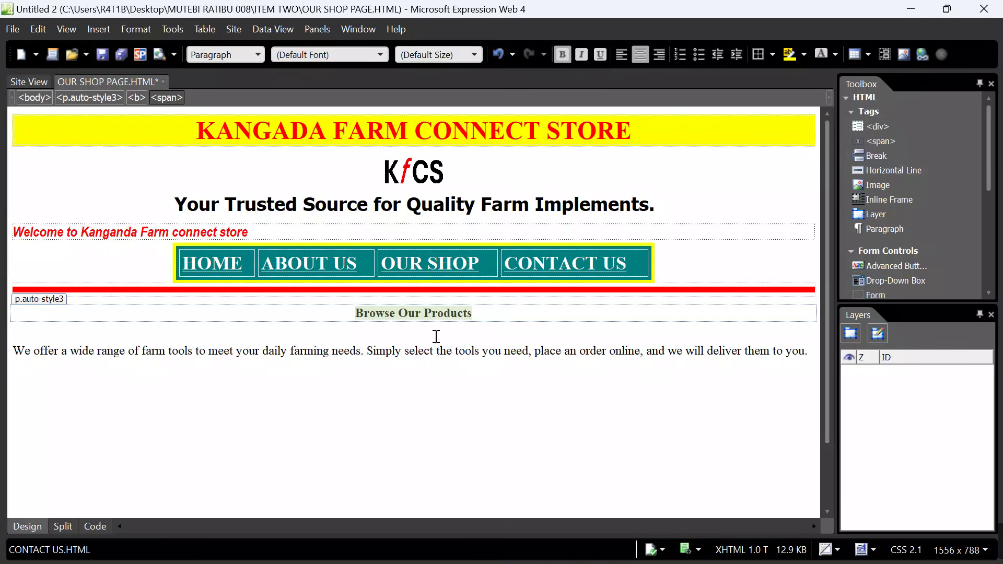
Format the "Browse Our Products" heading with font size xx-large (36 pt) and red font colour #FF0000.
click(471, 52)
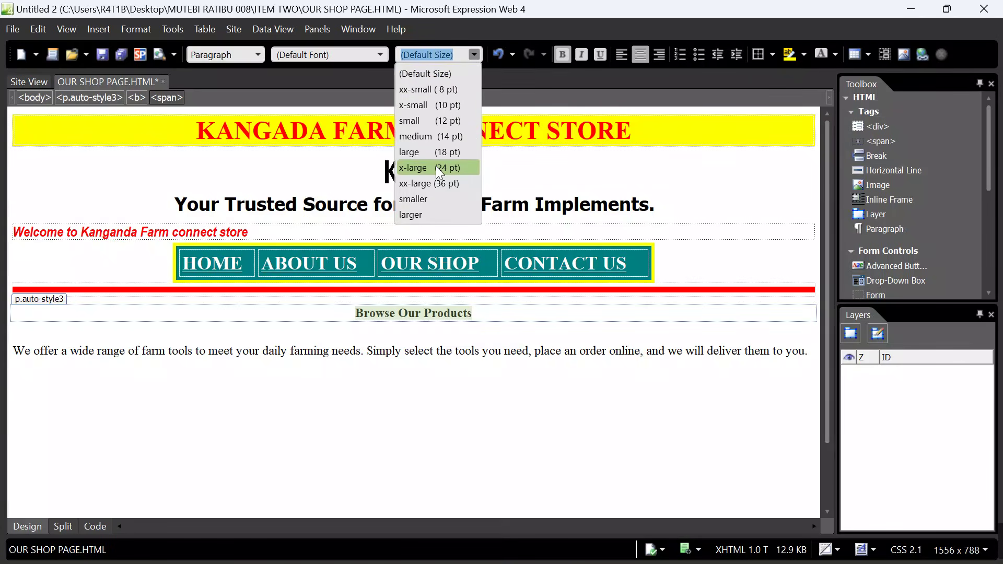
click(435, 166)
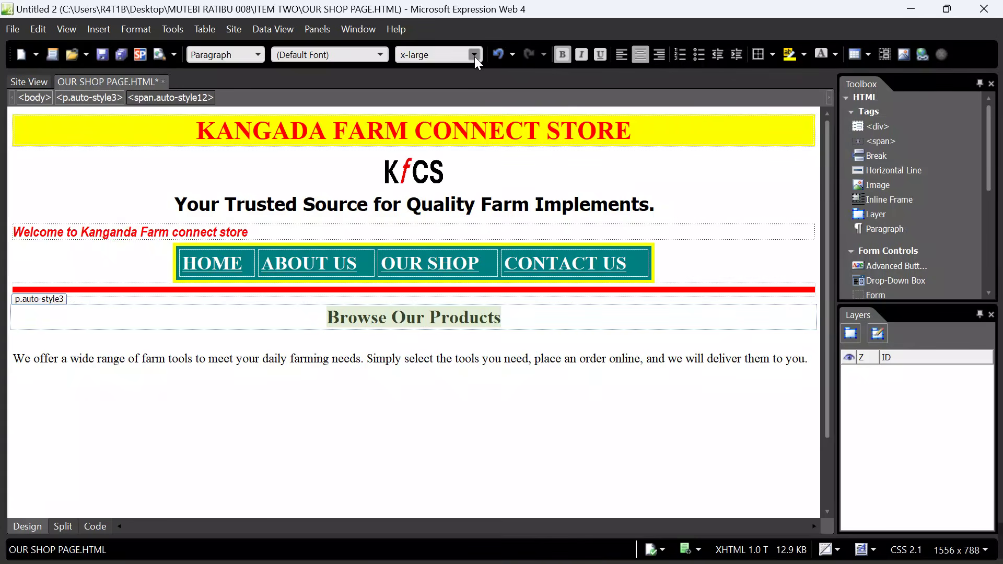
click(475, 55)
click(450, 184)
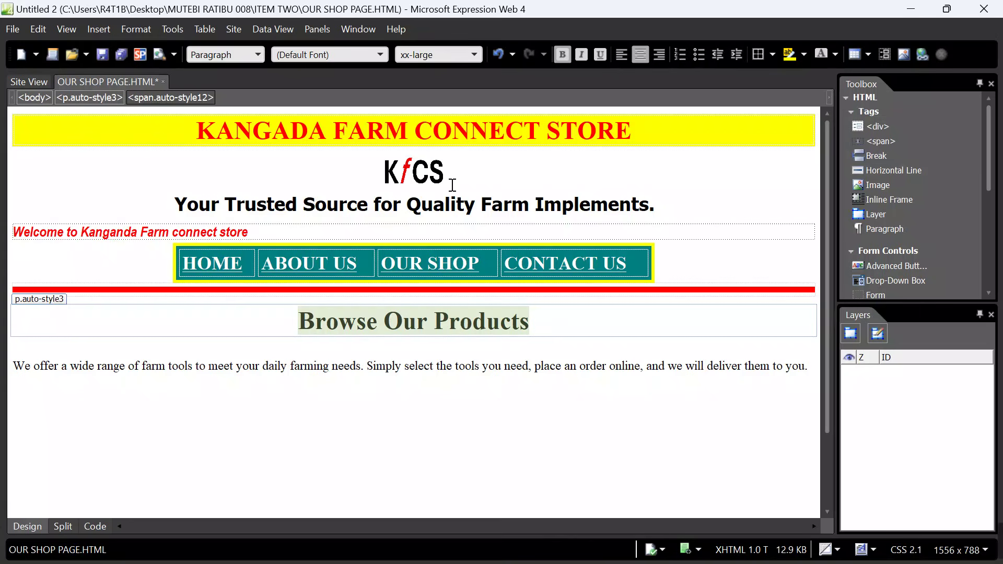
click(835, 53)
click(812, 74)
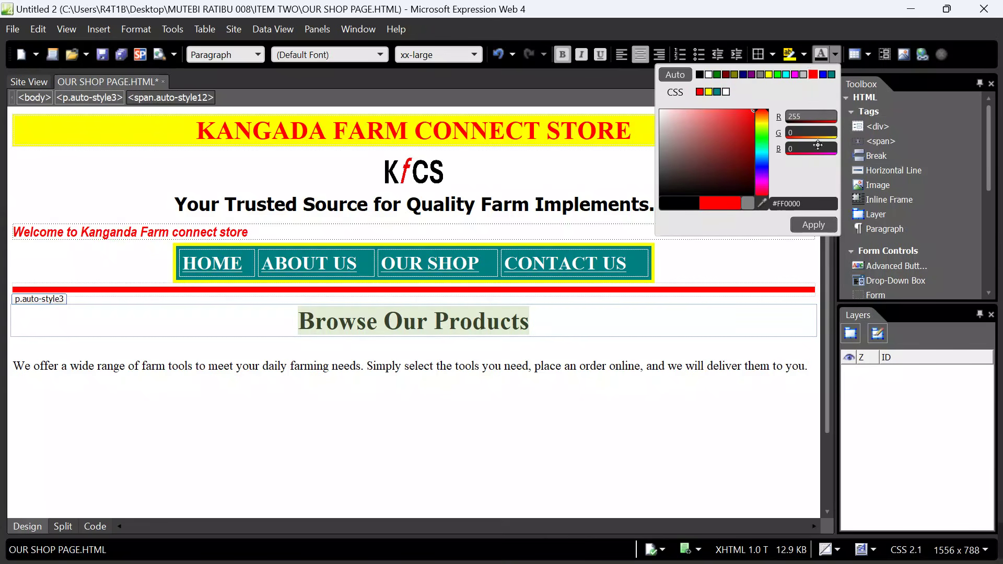
click(823, 223)
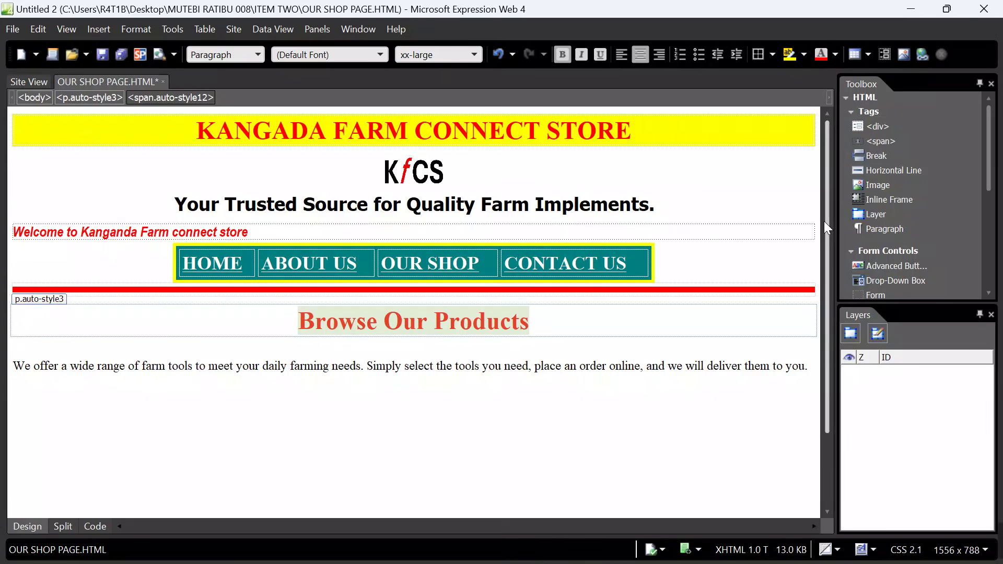
click(328, 348)
key(BackSpace)
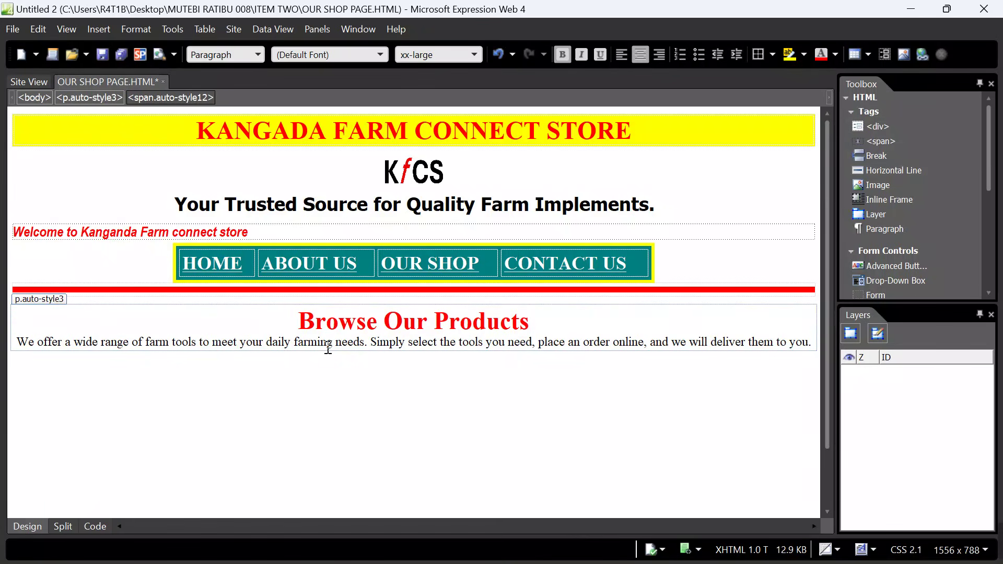
triple_click(331, 345)
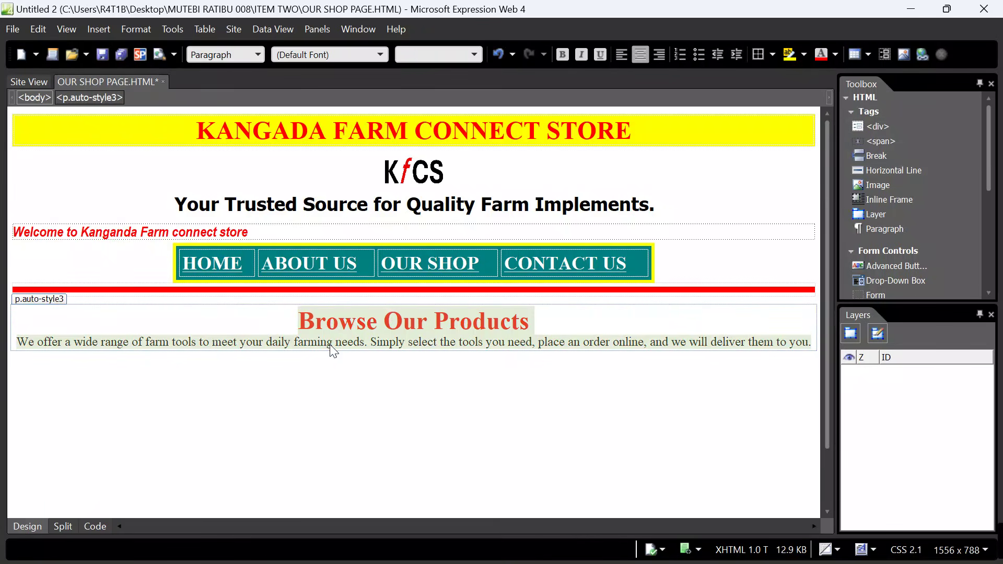
click(515, 358)
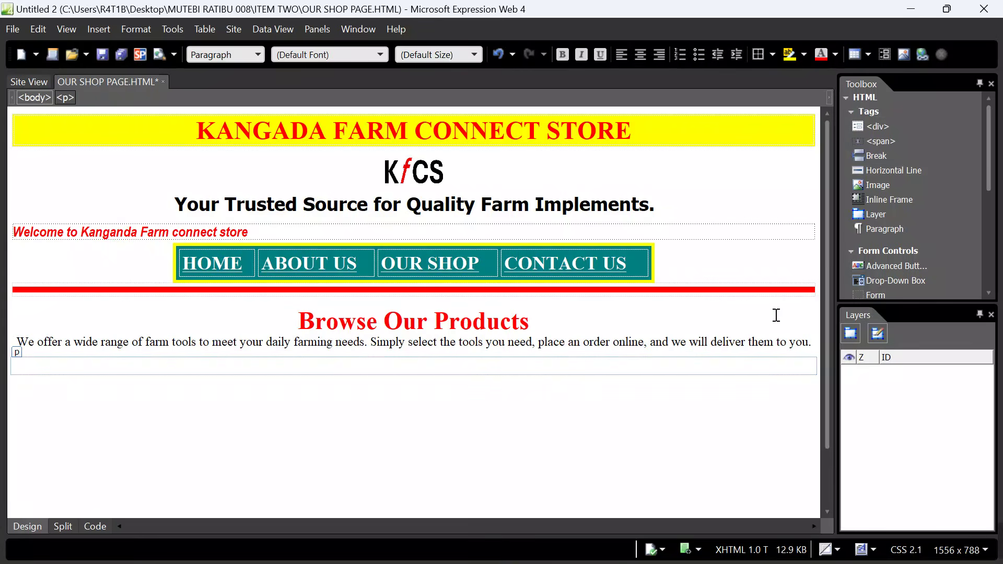
key(ctrl+z)
Set the introductory text's font size to x-large (24 pt) and remove the blank line between it and the heading.
click(811, 366)
drag(314, 379, 12, 364)
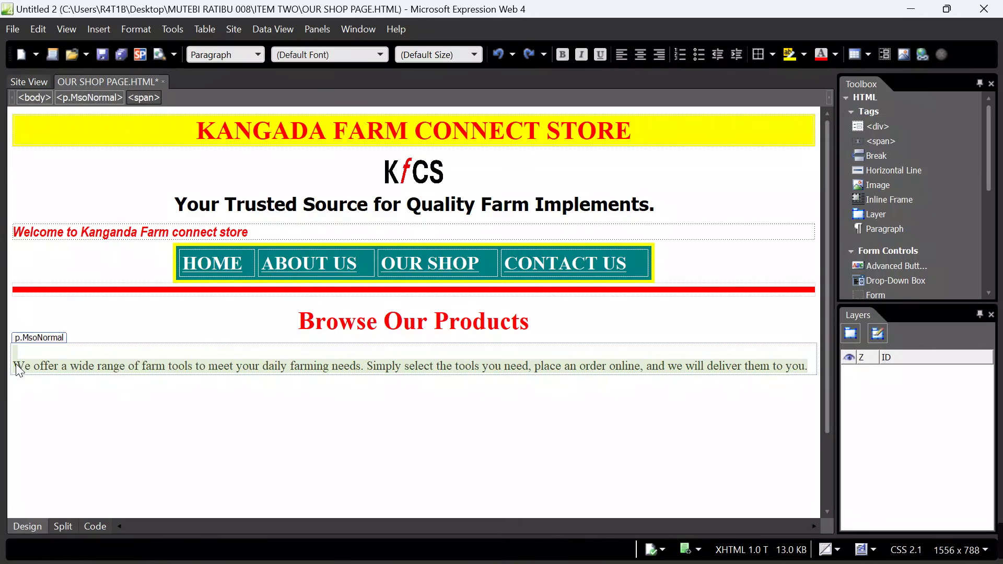
click(17, 365)
drag(16, 365, 810, 369)
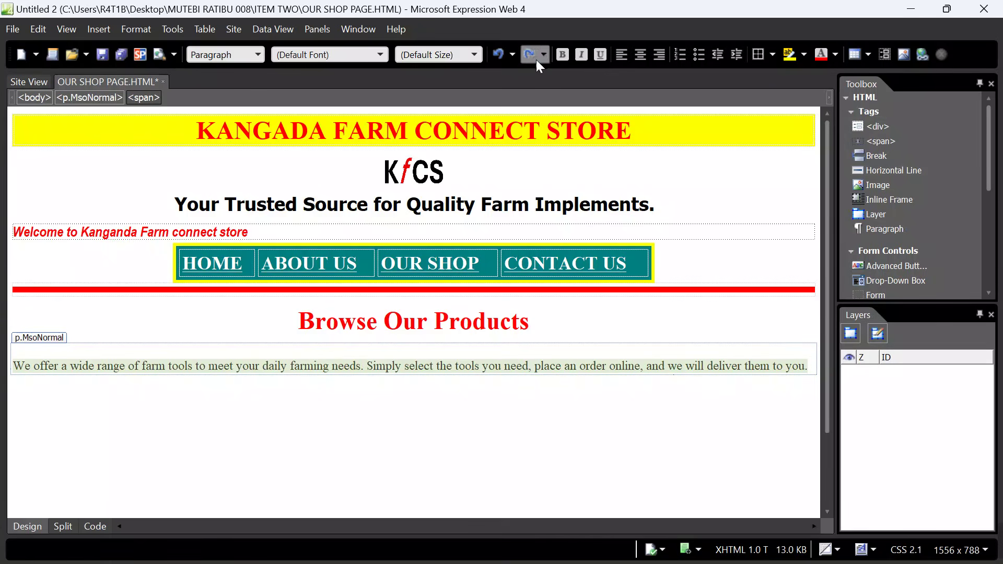
click(474, 54)
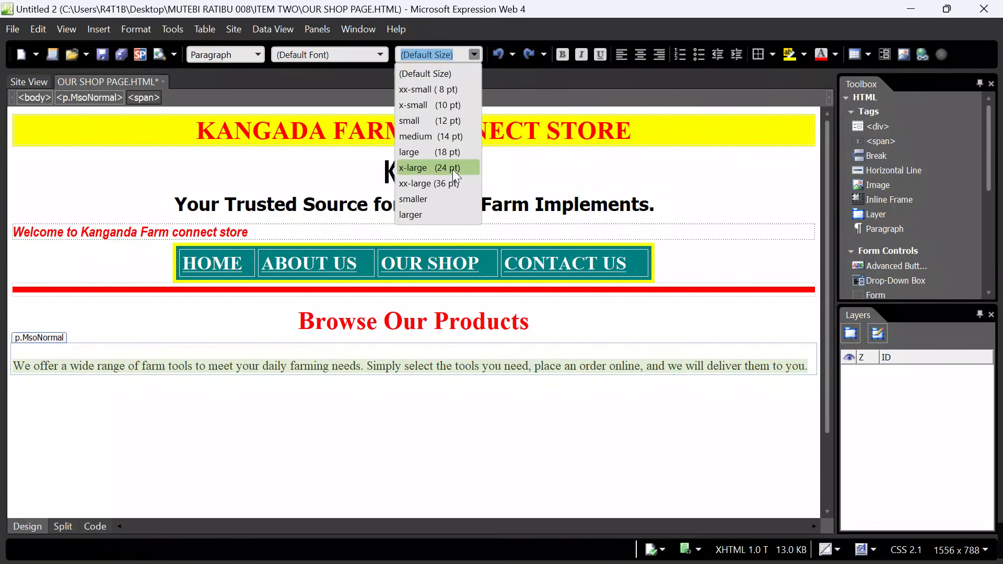
click(453, 169)
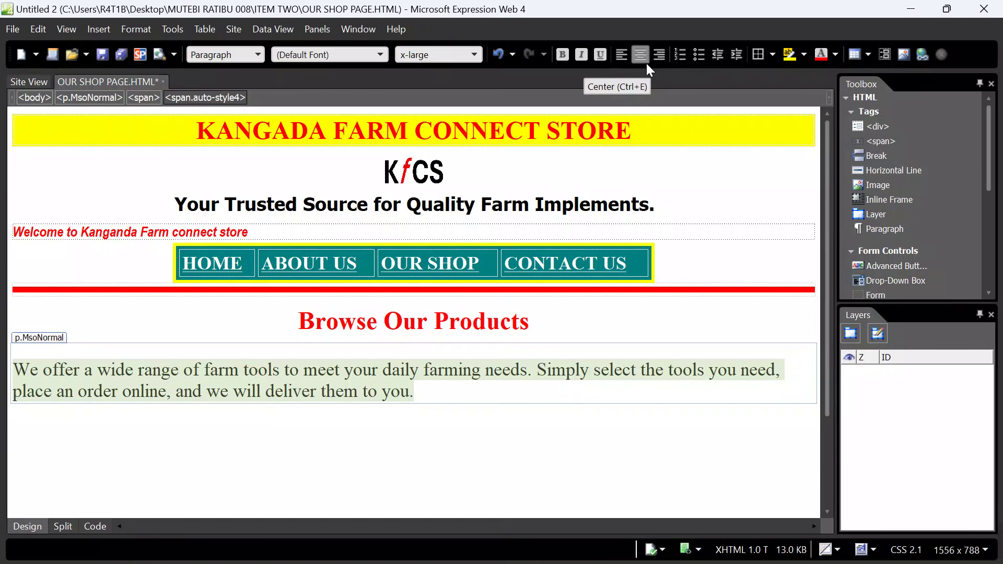
click(78, 350)
key(BackSpace)
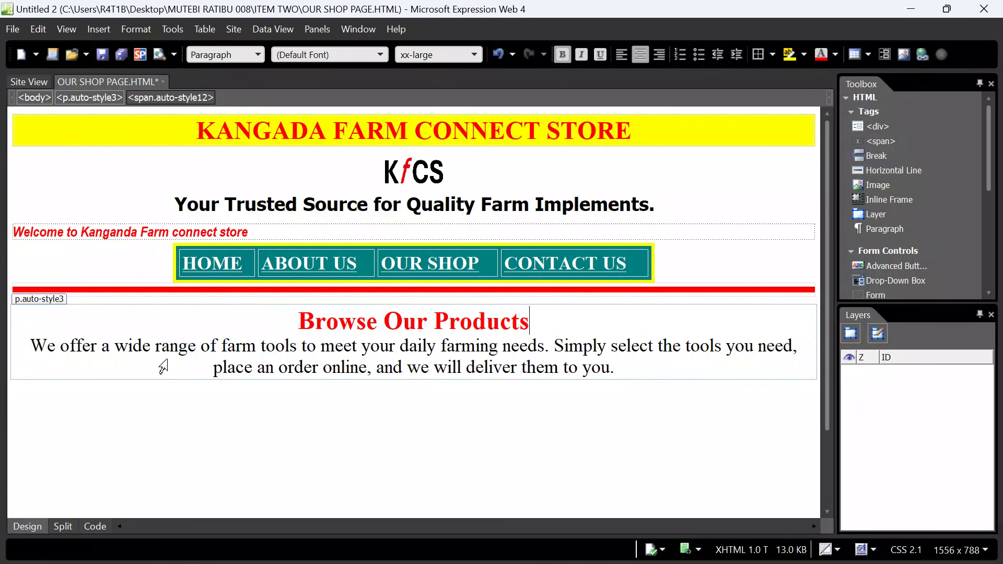
Add an empty, left-aligned paragraph below the introductory text.
click(634, 376)
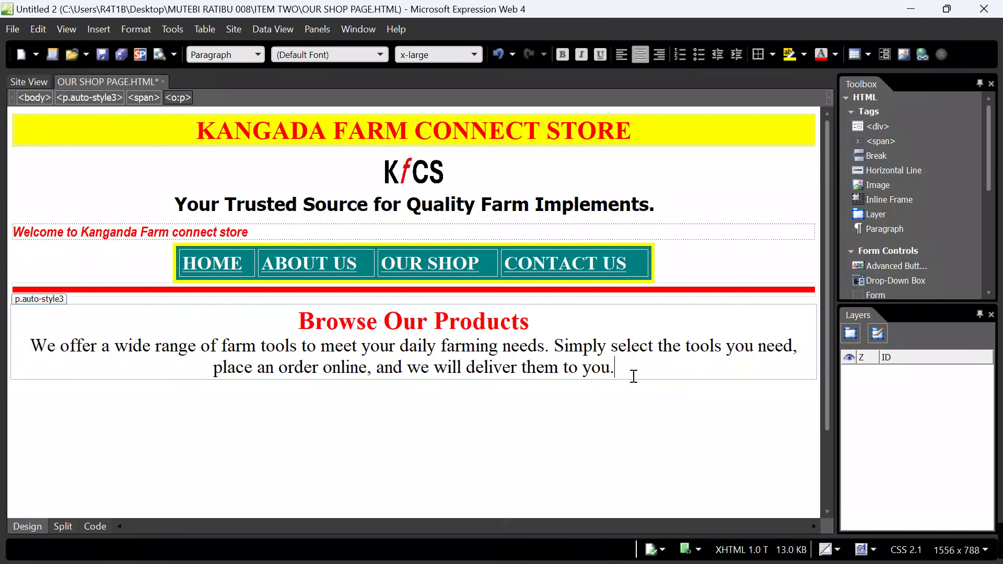
key(Return)
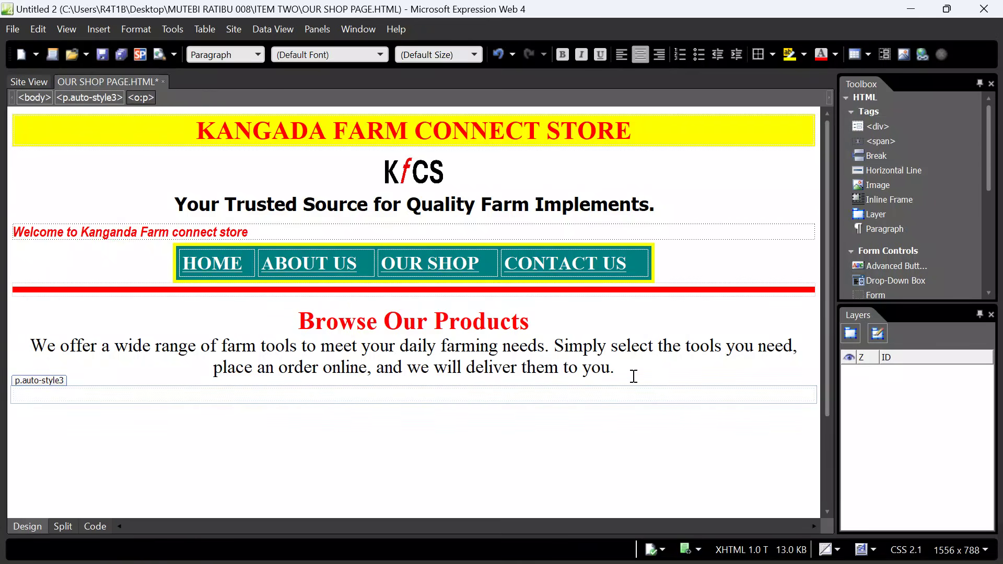
click(621, 59)
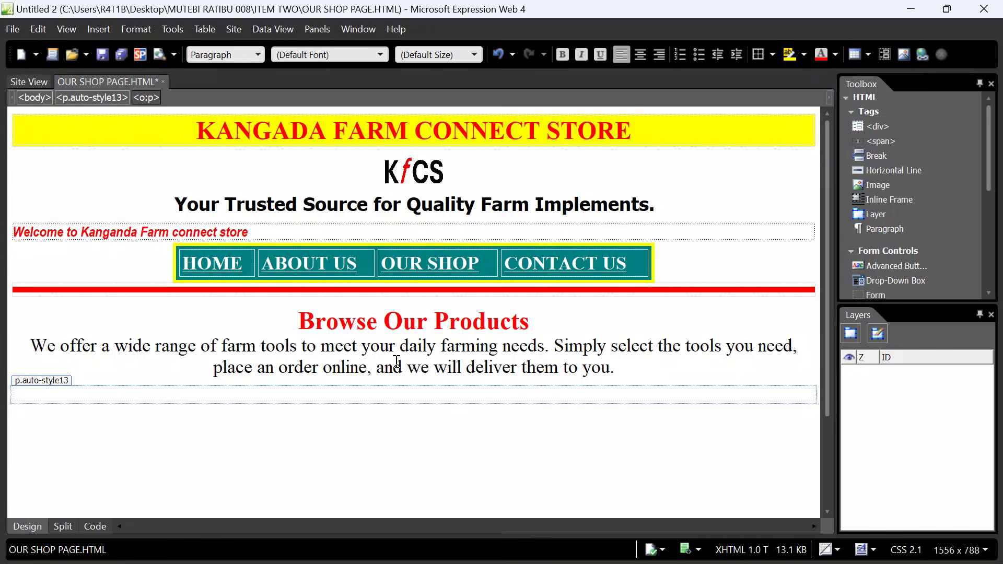
Switch to the browser, examine the sample Our Shop page's product grid, captions, prices, ratings and order buttons, and return to Expression Web.
mouse_move(455, 562)
mouse_move(412, 553)
click(453, 426)
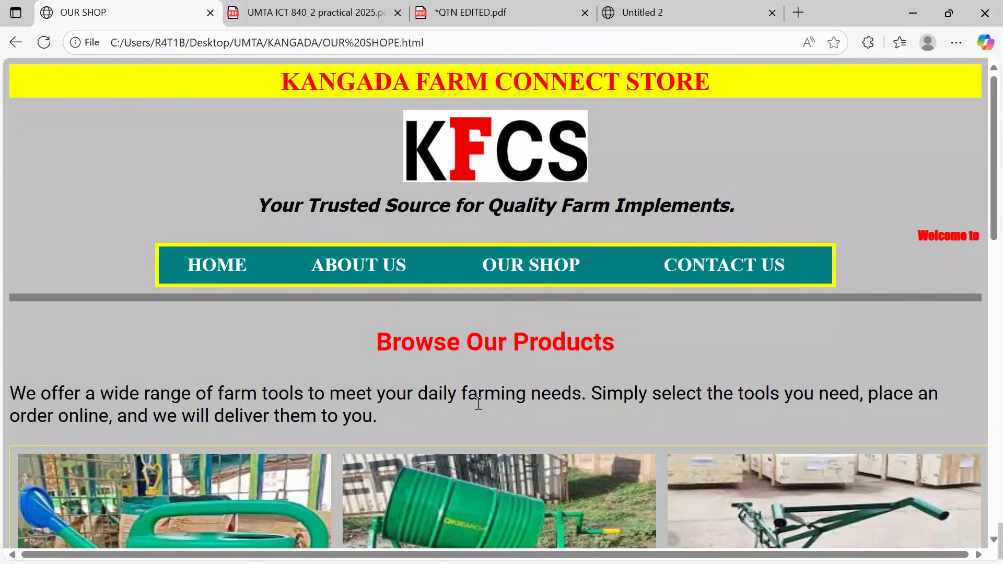
scroll(465, 412, down, 3)
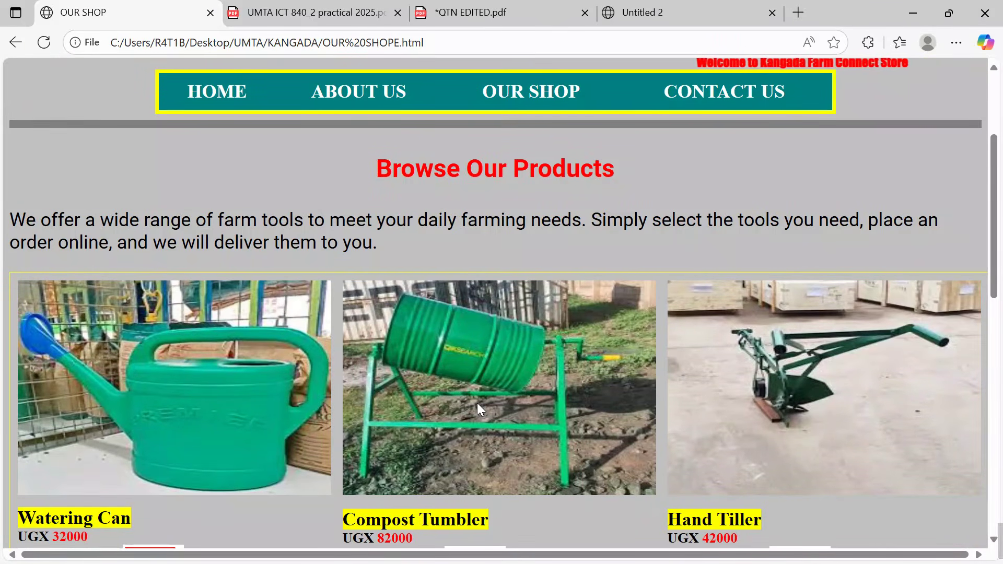
scroll(644, 417, down, 8)
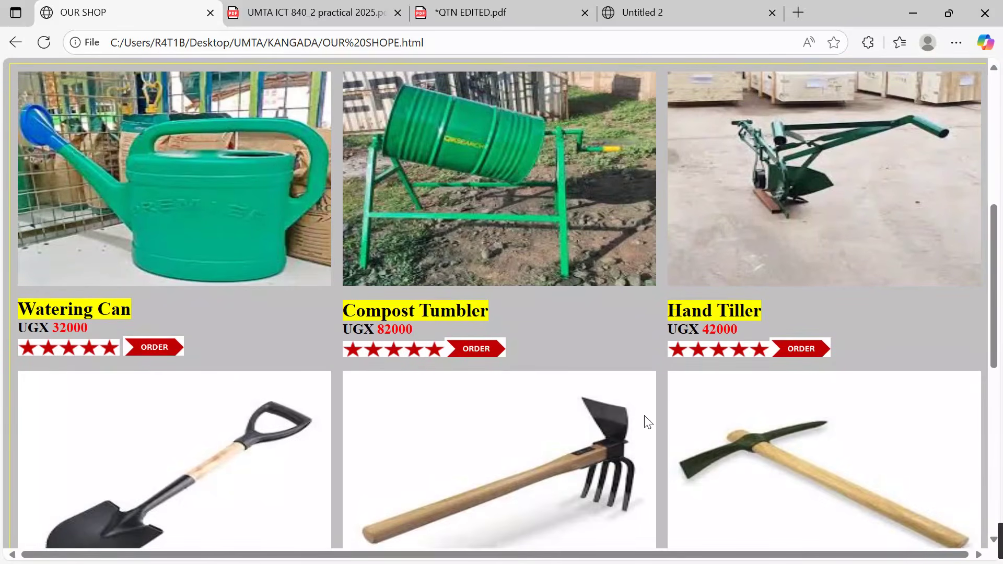
scroll(645, 416, down, 5)
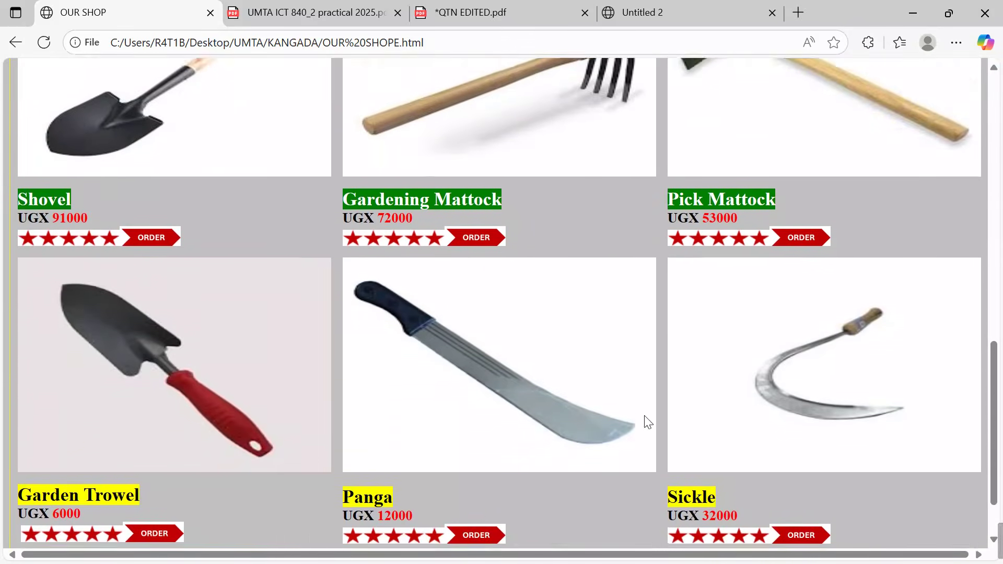
scroll(644, 417, up, 9)
scroll(648, 422, up, 5)
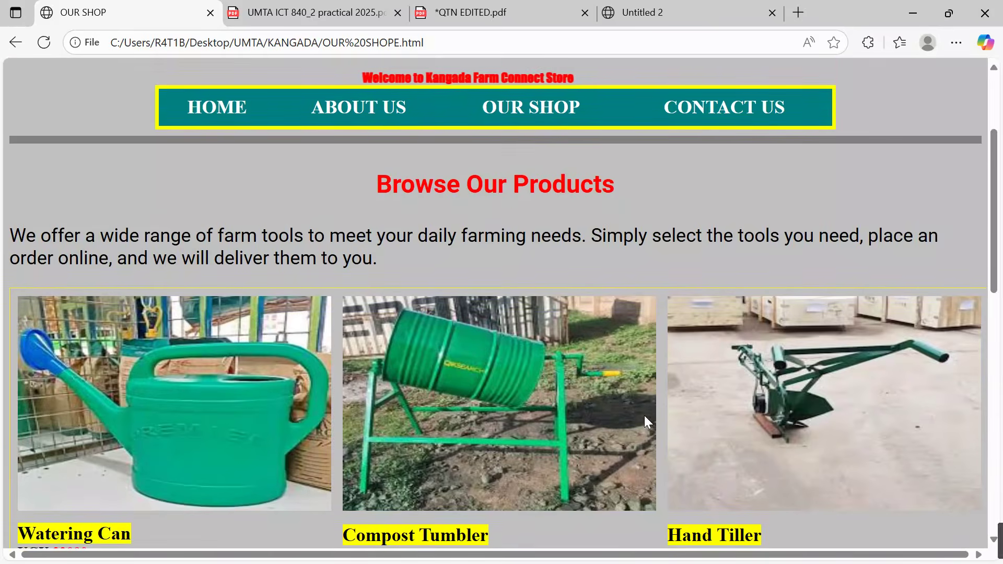
scroll(648, 422, down, 1)
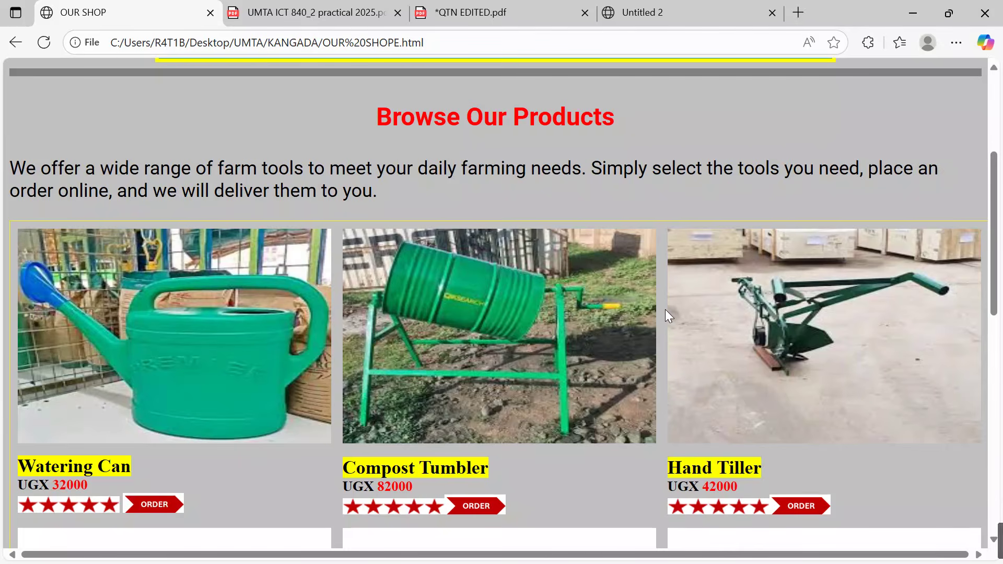
scroll(666, 309, down, 2)
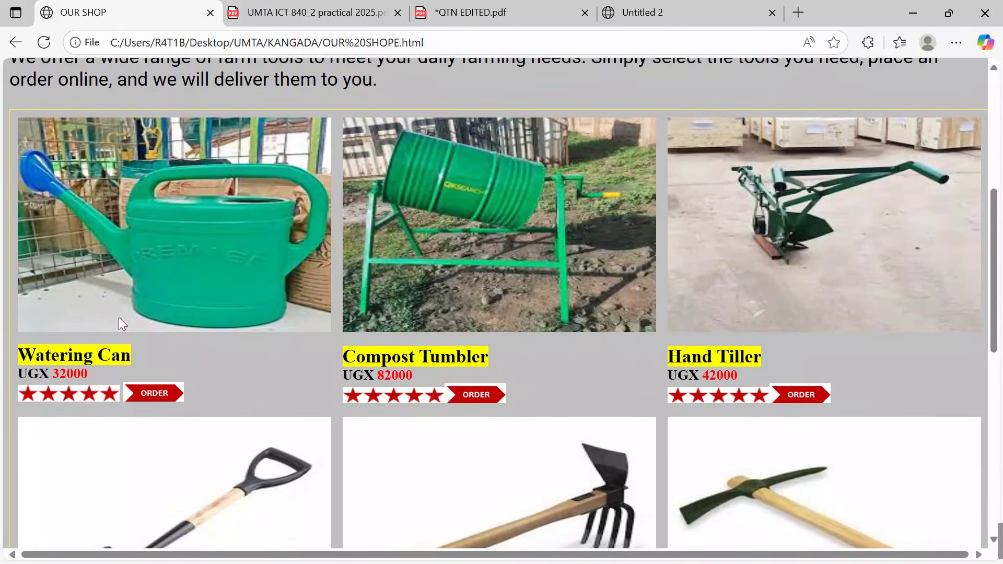
scroll(383, 356, down, 4)
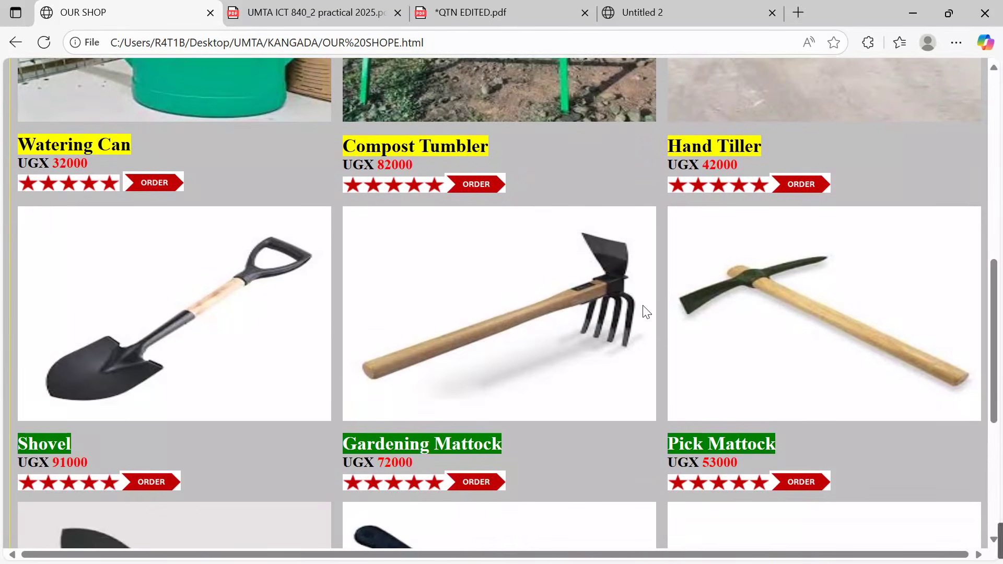
scroll(647, 312, down, 4)
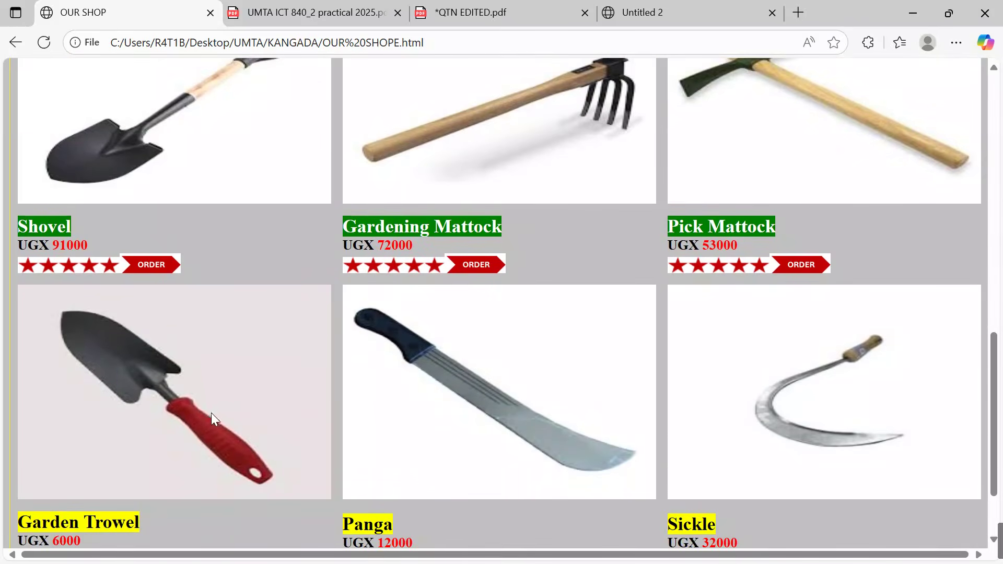
scroll(607, 389, down, 2)
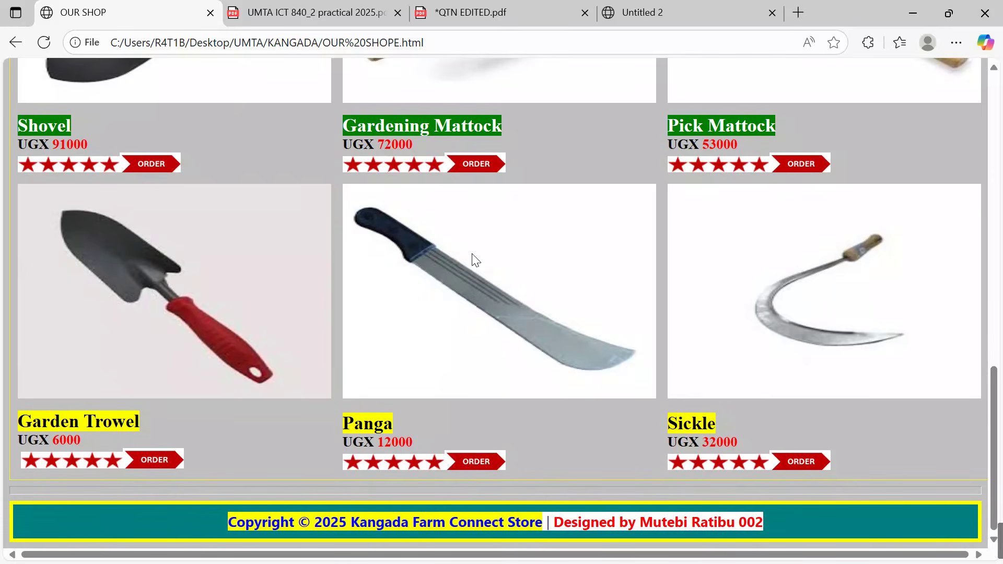
scroll(472, 256, up, 10)
scroll(472, 256, up, 2)
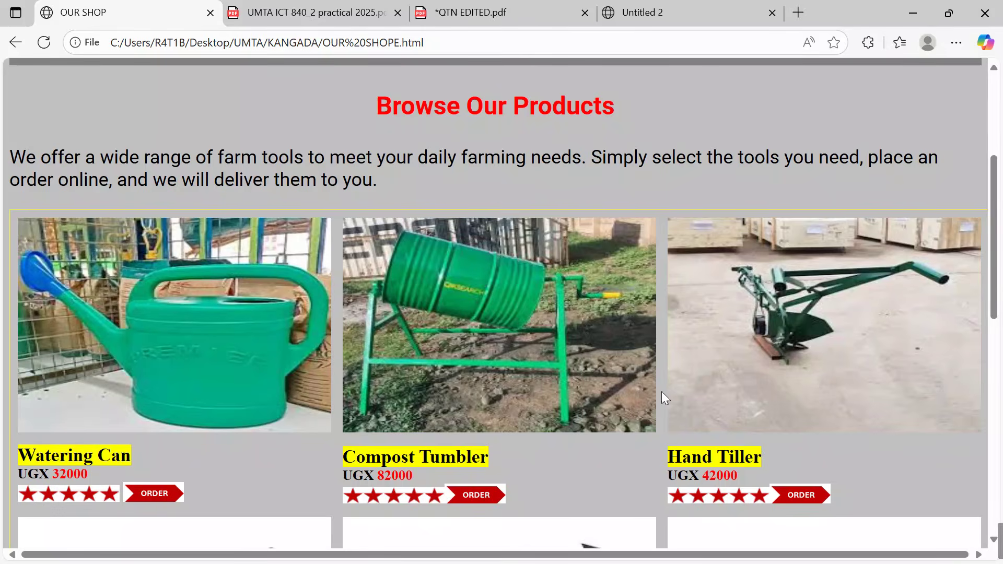
mouse_move(727, 557)
click(757, 546)
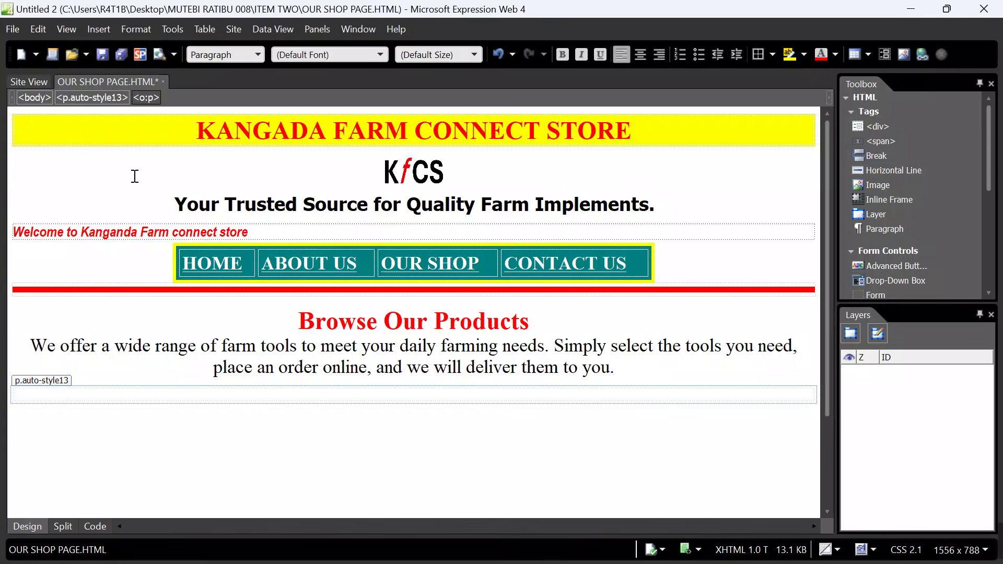
Set up a new table below the introductory text with 6 rows, 3 columns and a width of 80 percent.
click(196, 27)
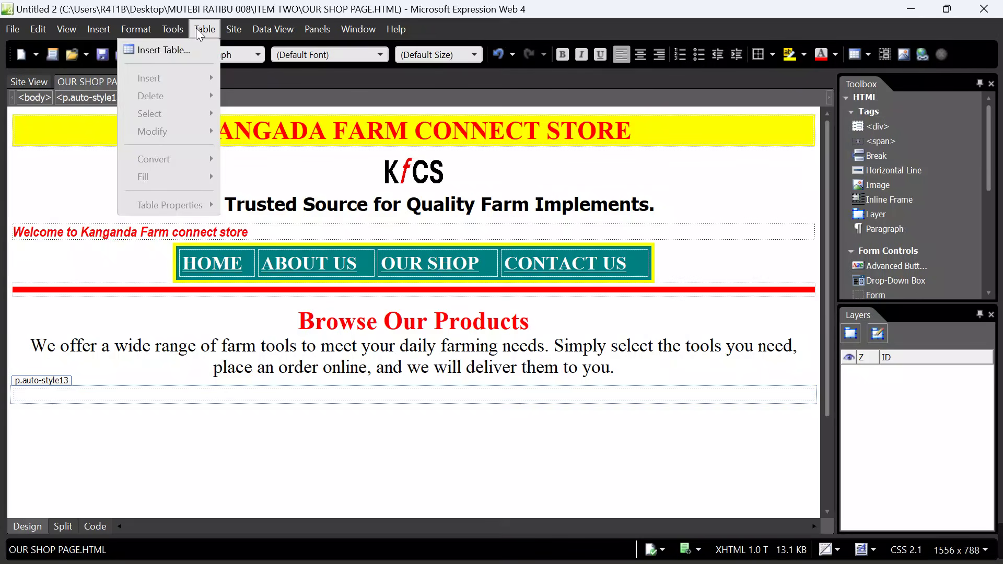
click(185, 51)
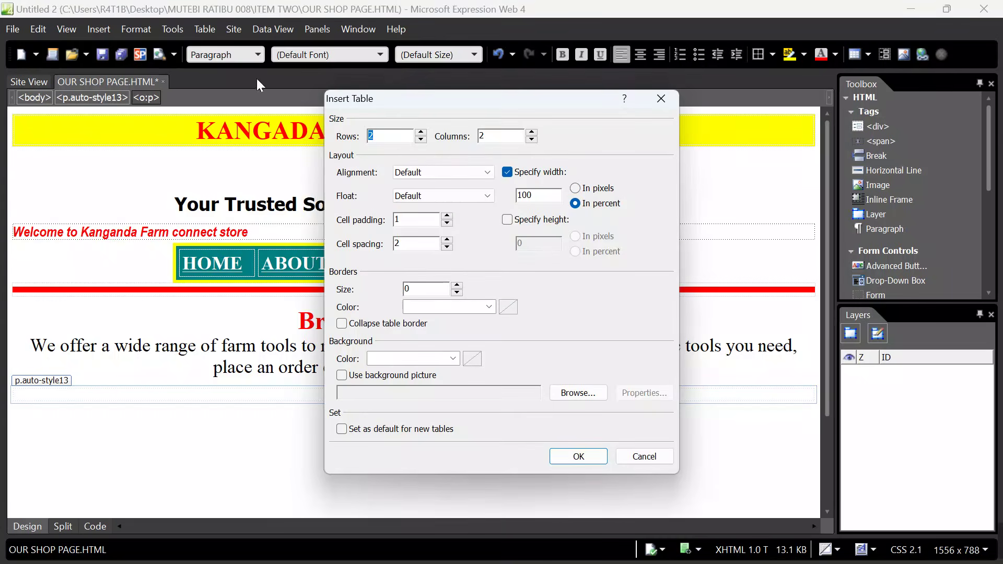
double_click(421, 133)
click(421, 133)
click(526, 194)
key(BackSpace)
key(BackSpace)
key(BackSpace)
text(80)
Set the new table's cell padding and cell spacing to 6 and insert it.
click(447, 216)
click(447, 216)
click(447, 240)
click(447, 240)
click(447, 240)
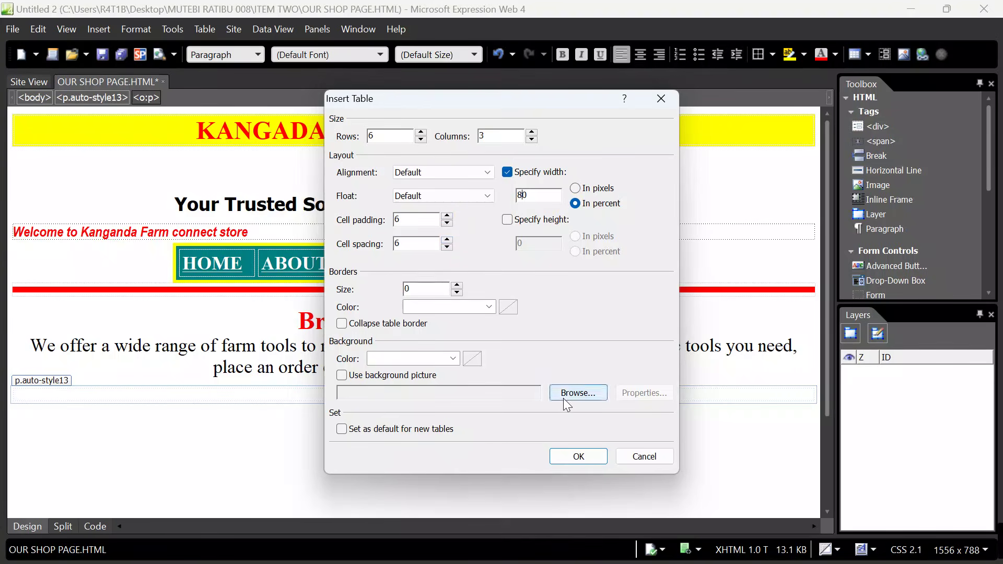
click(578, 457)
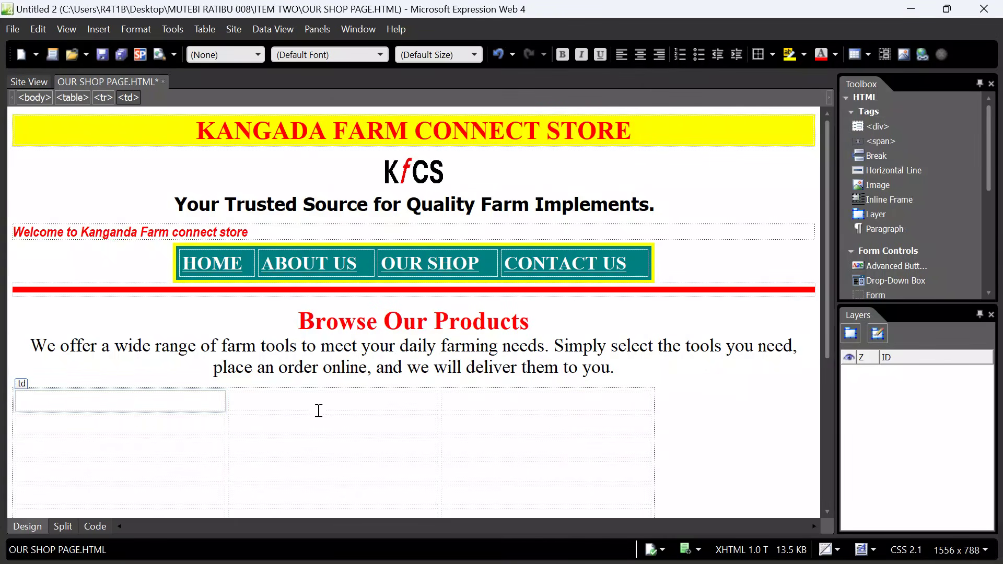
Set the product table's alignment to Center in its table properties.
right_click(304, 403)
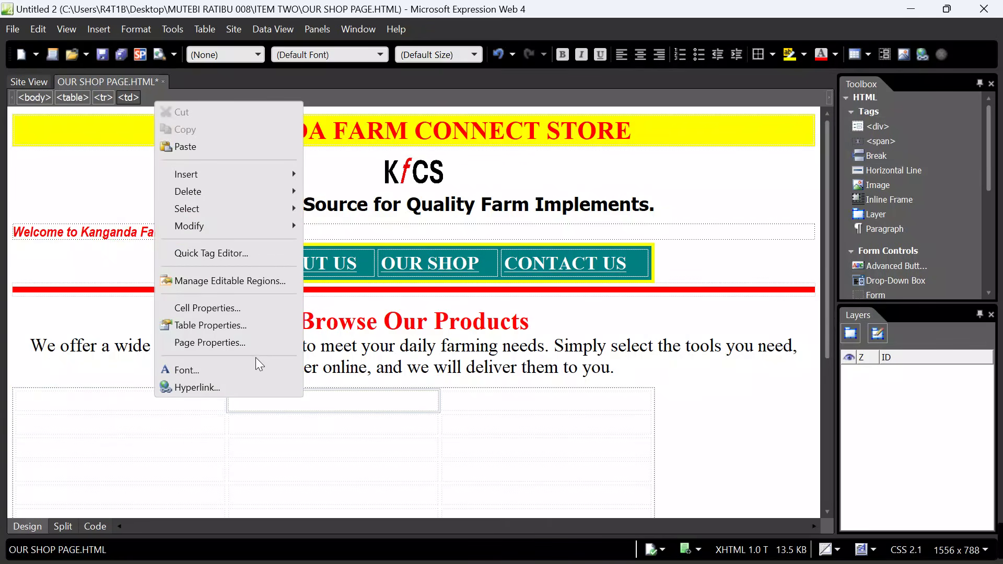
click(237, 324)
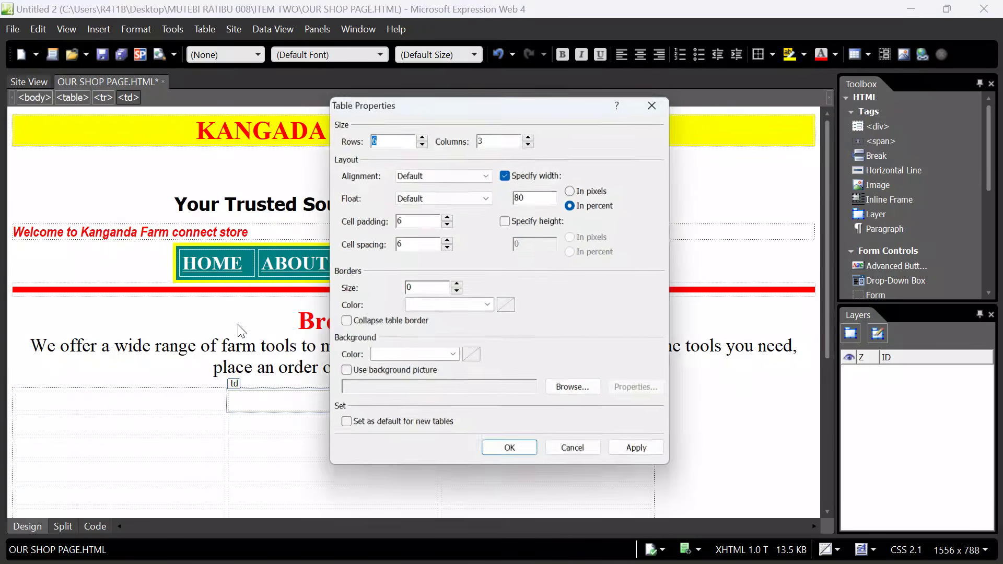
click(490, 171)
click(479, 214)
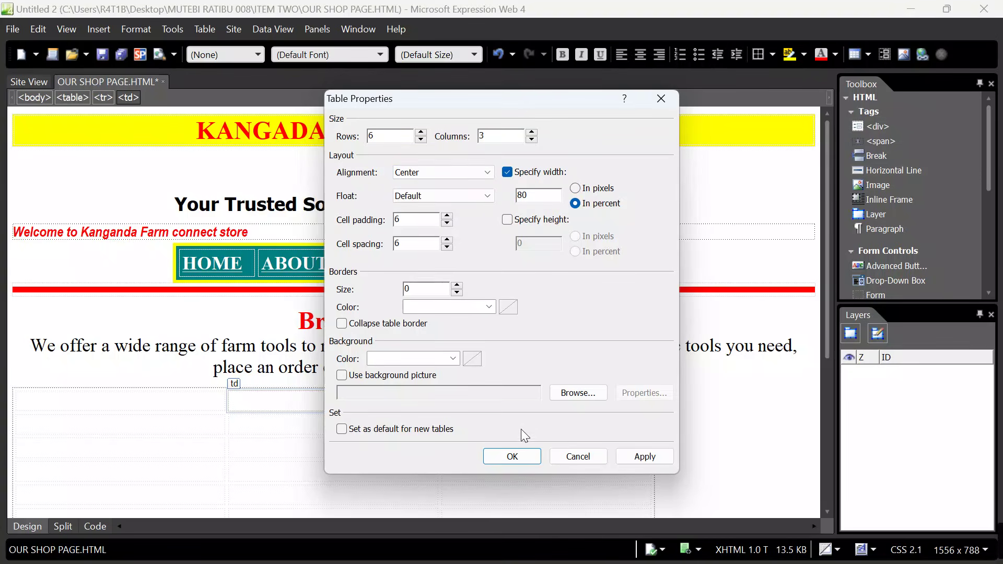
click(513, 457)
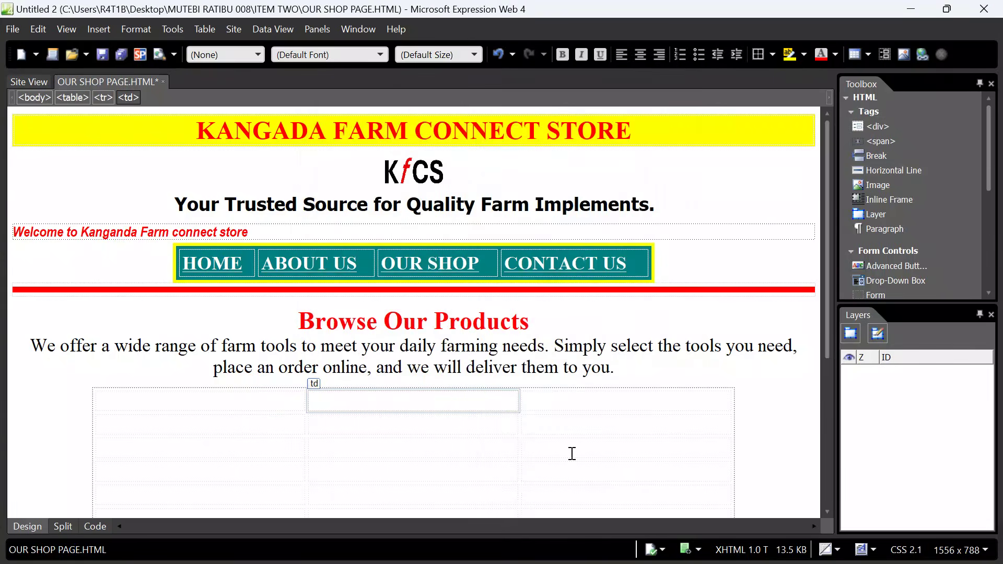
Copy images (10).jpg from the ITEM TWO folder in File Explorer and paste it into the table's first cell in Expression Web, without alternate text.
scroll(571, 454, down, 5)
scroll(572, 454, up, 2)
scroll(572, 453, up, 1)
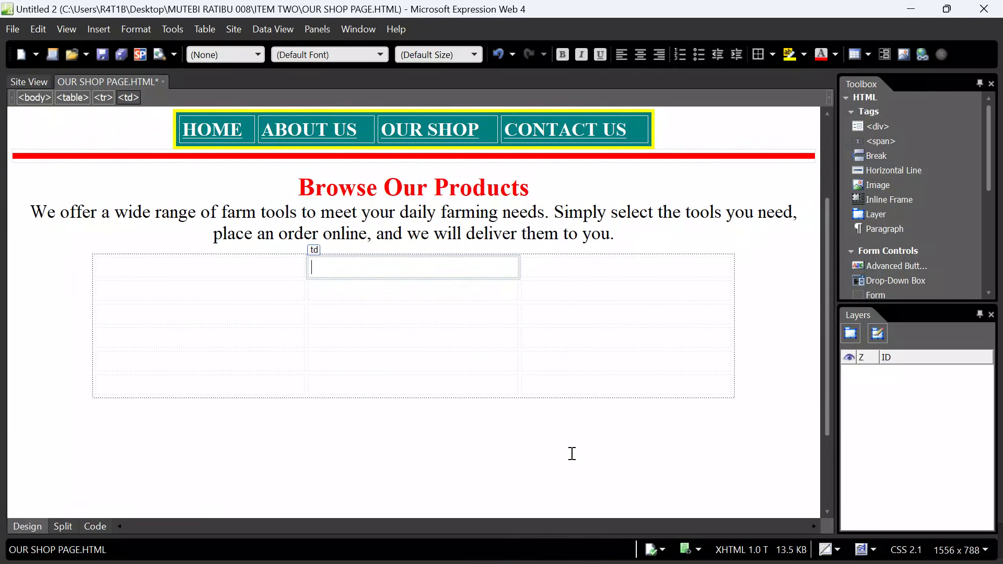
click(275, 266)
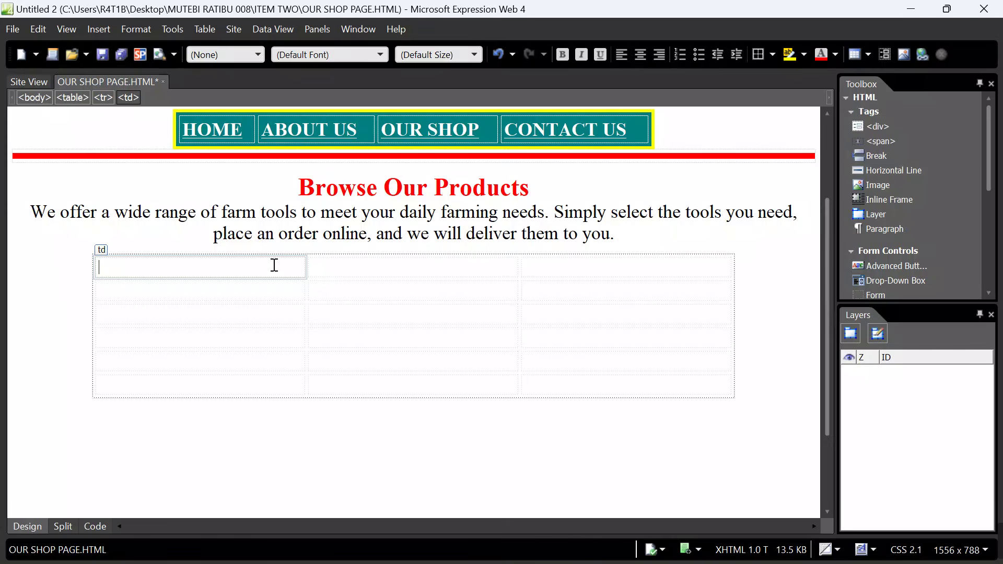
click(911, 10)
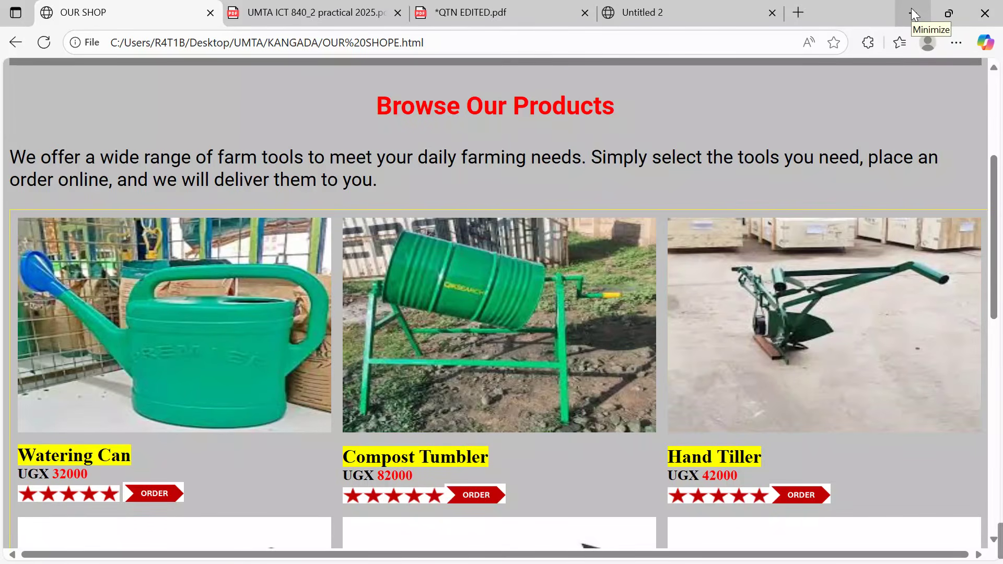
click(912, 12)
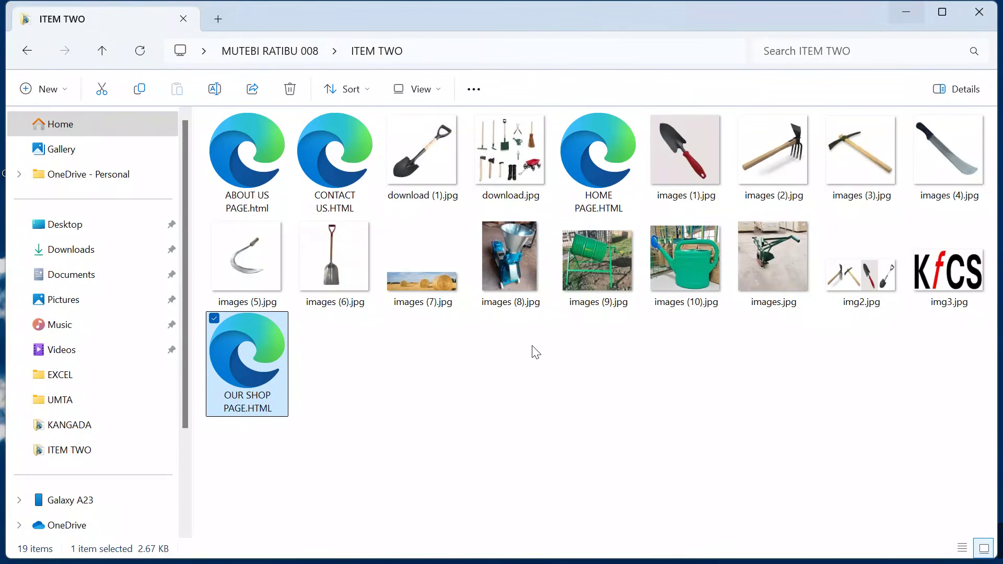
click(674, 272)
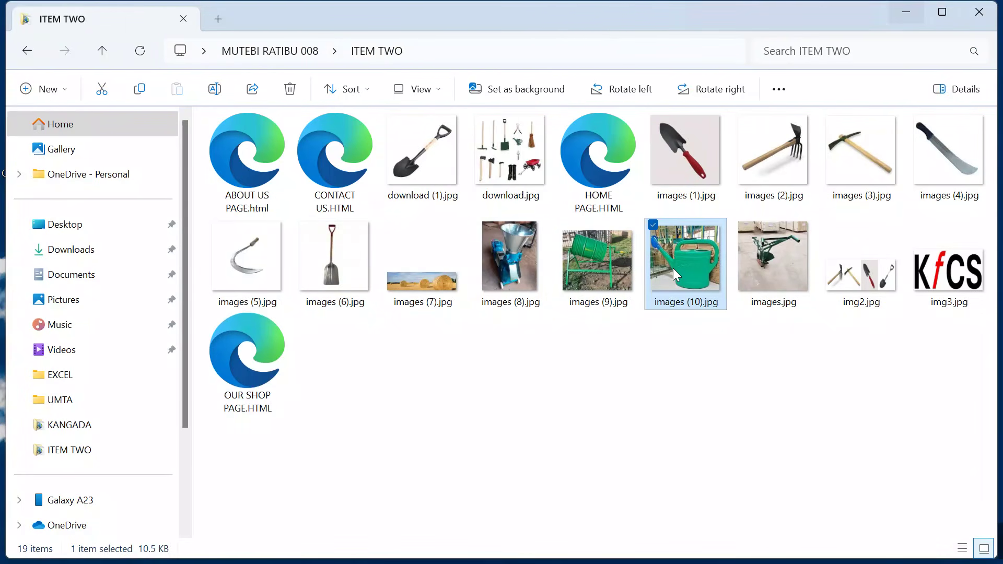
click(898, 12)
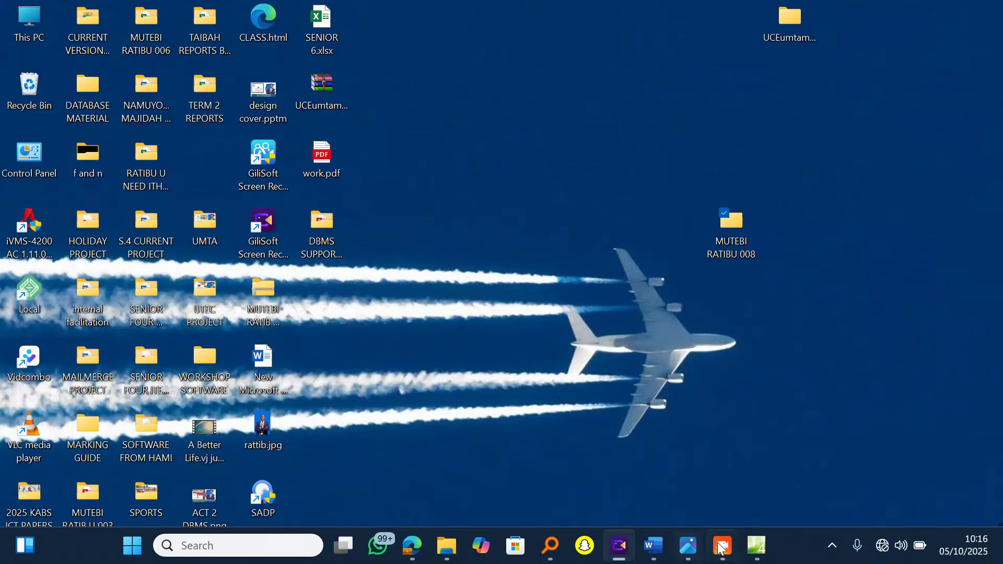
click(747, 548)
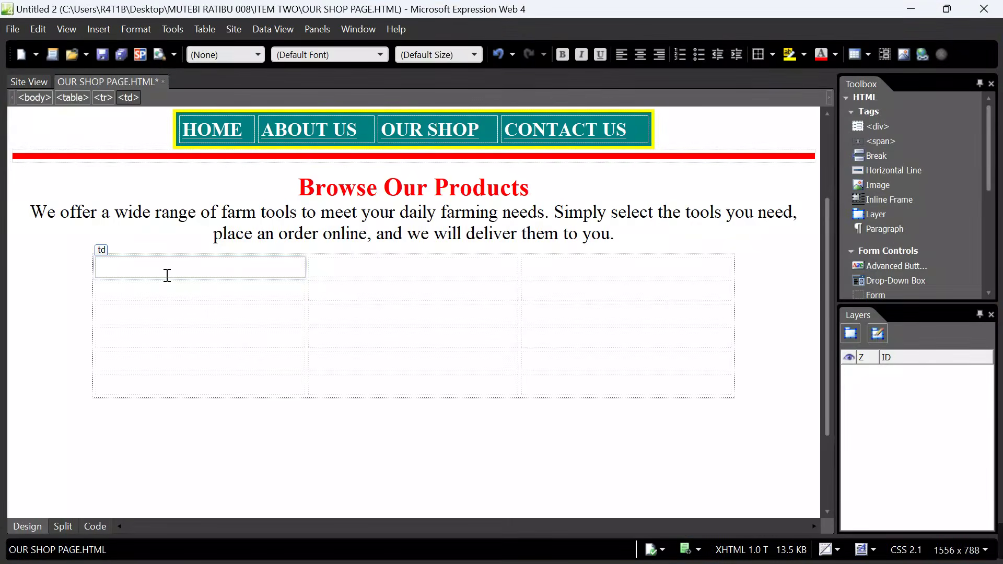
key(ctrl+v)
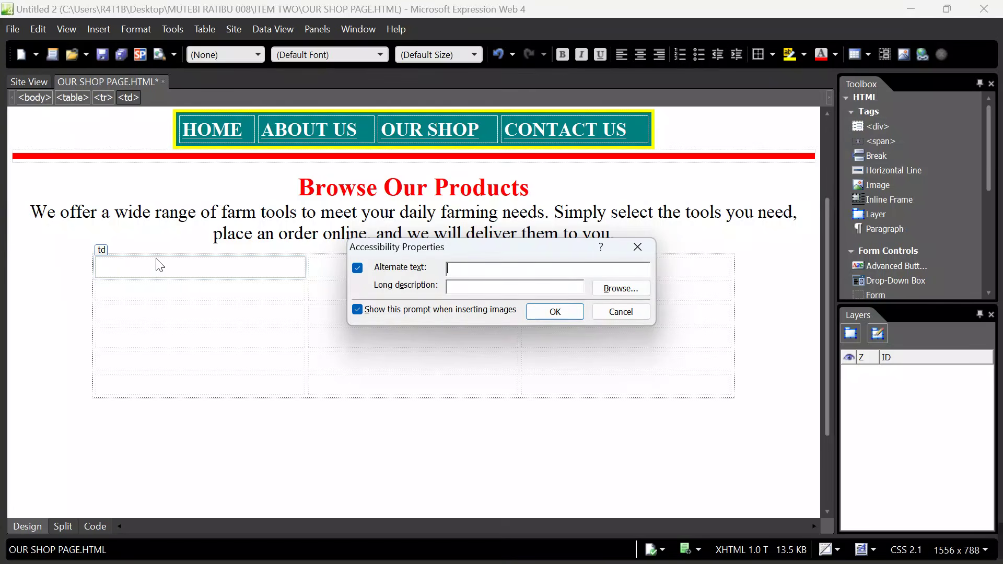
click(556, 312)
Set the watering can picture's width to 400 pixels and turn off its Keep aspect ratio option.
click(145, 330)
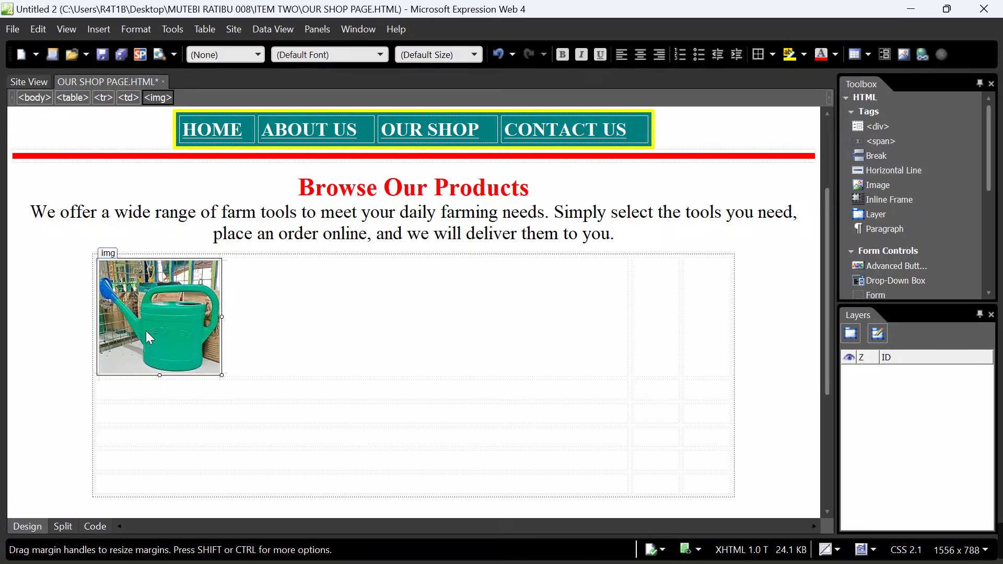
right_click(146, 336)
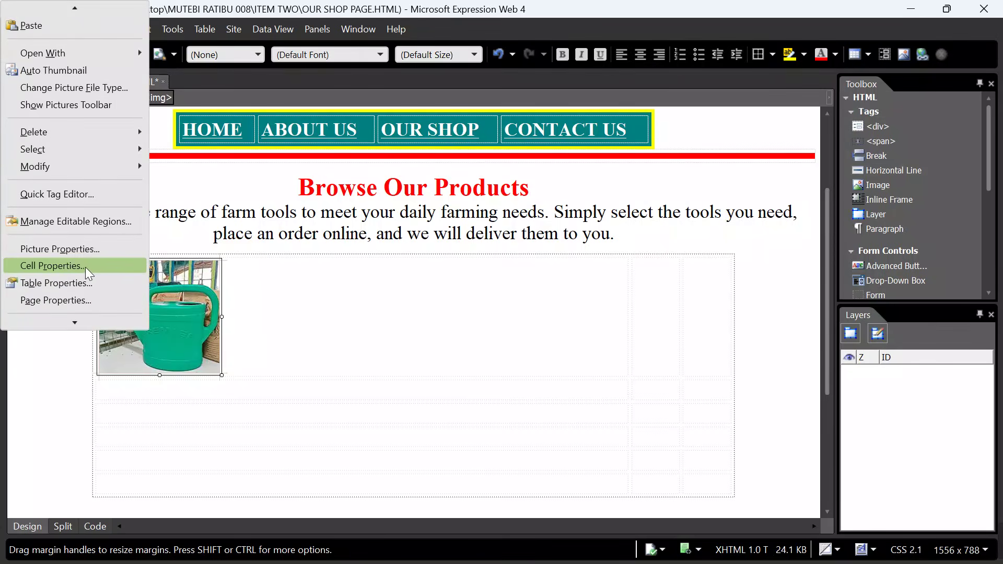
click(82, 252)
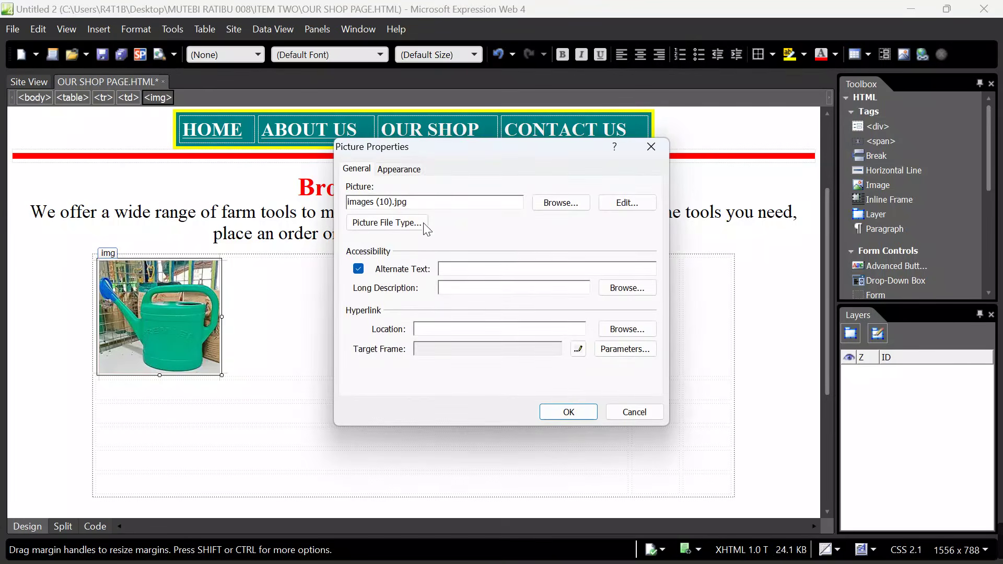
click(410, 172)
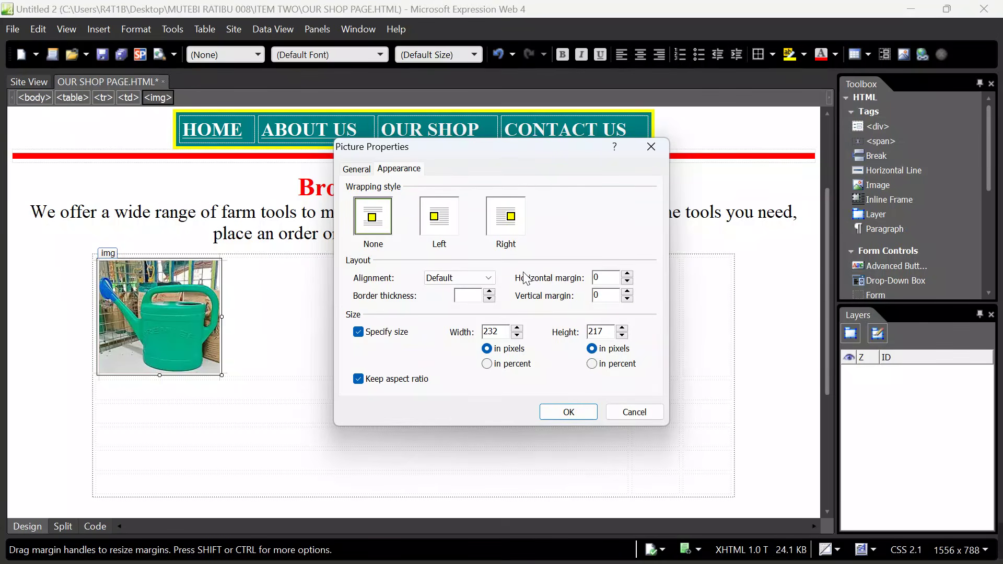
click(464, 278)
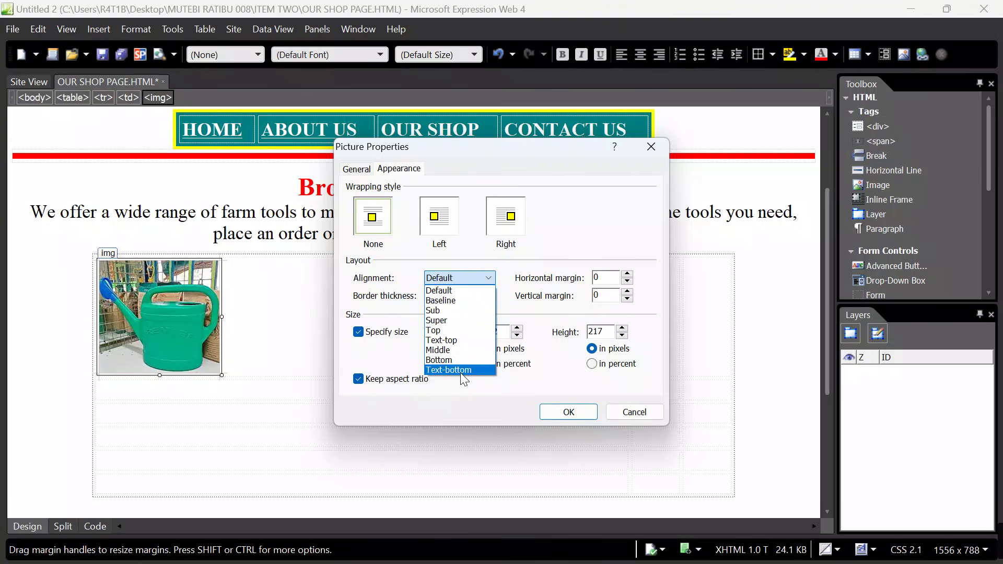
click(297, 331)
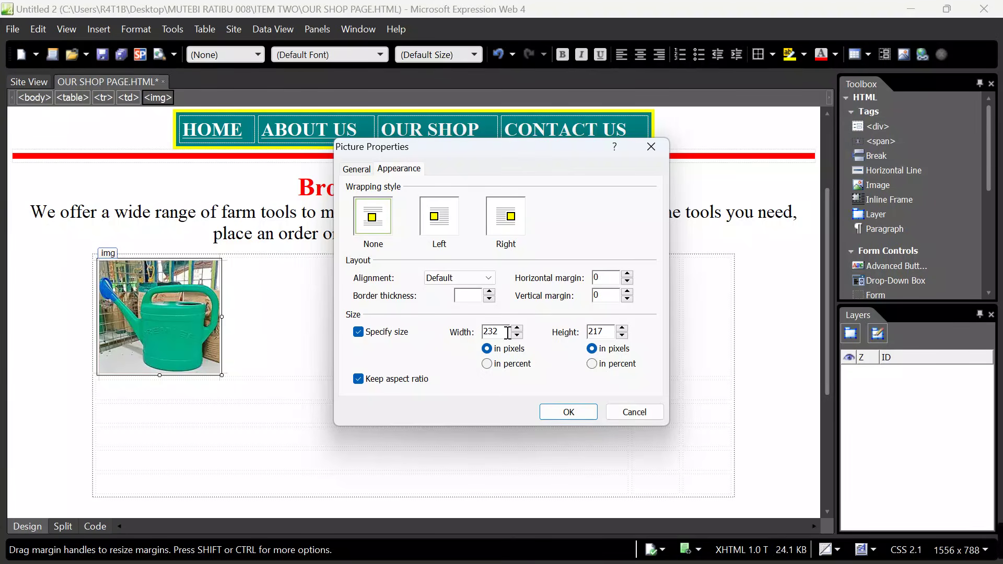
key(BackSpace)
key(BackSpace)
key(BackSpace)
text(400)
click(358, 380)
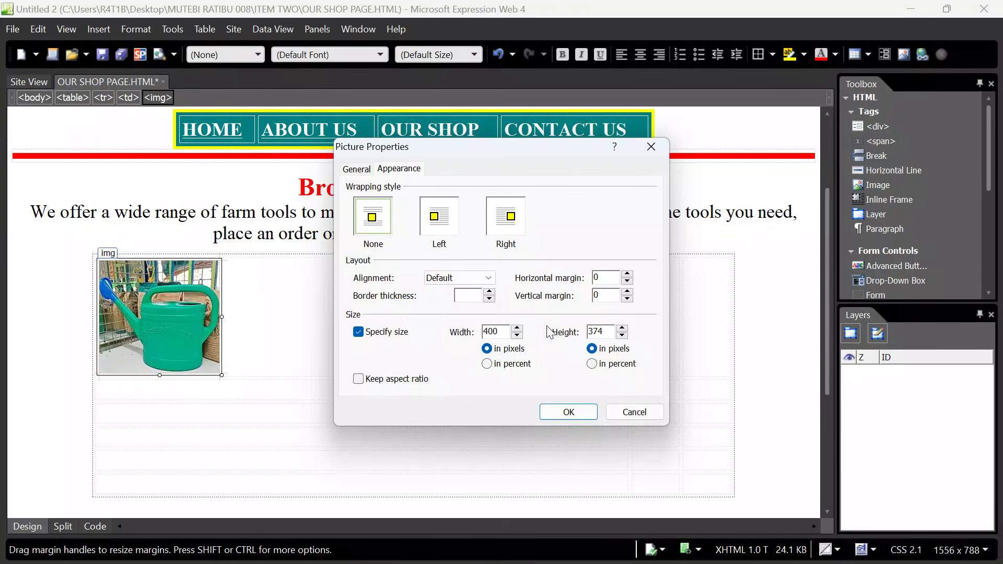
Give the watering can picture a smaller height in pixels and apply the new size.
click(610, 331)
key(BackSpace)
key(BackSpace)
key(BackSpace)
text(2)
click(563, 414)
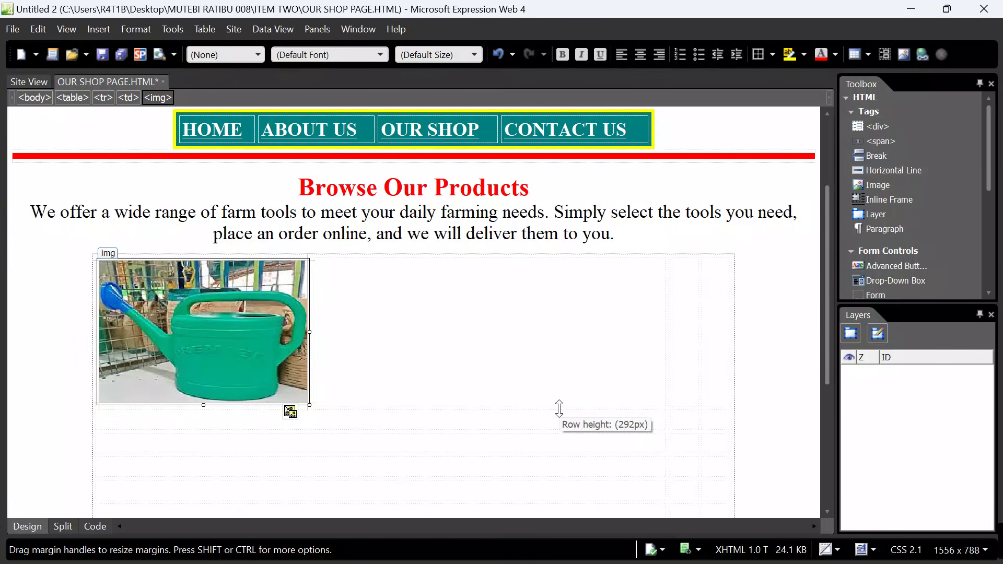
Copy images (9).jpg from the ITEM TWO folder in File Explorer and paste it into the first row's middle cell in Expression Web, without alternate text.
click(686, 354)
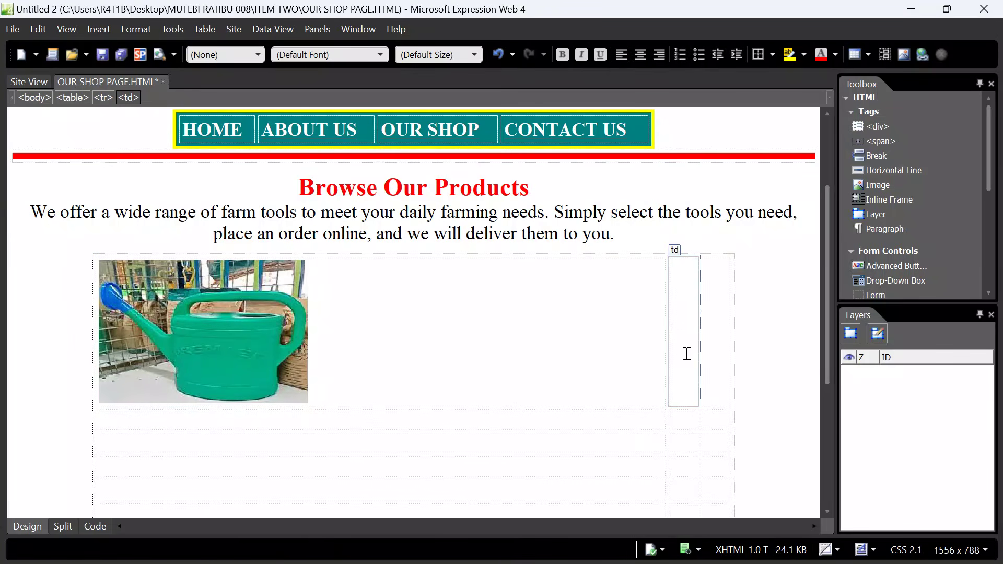
mouse_move(606, 563)
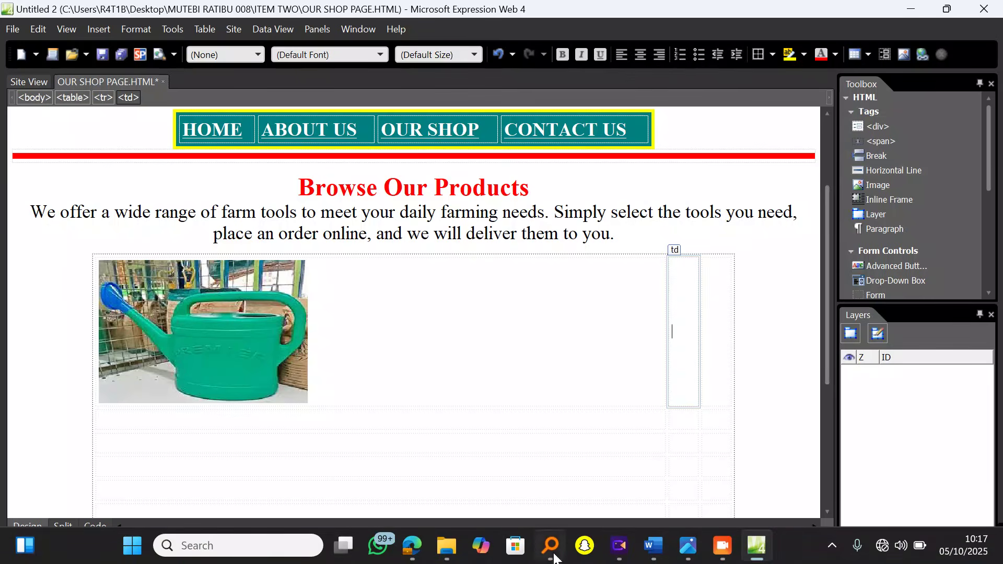
mouse_move(434, 544)
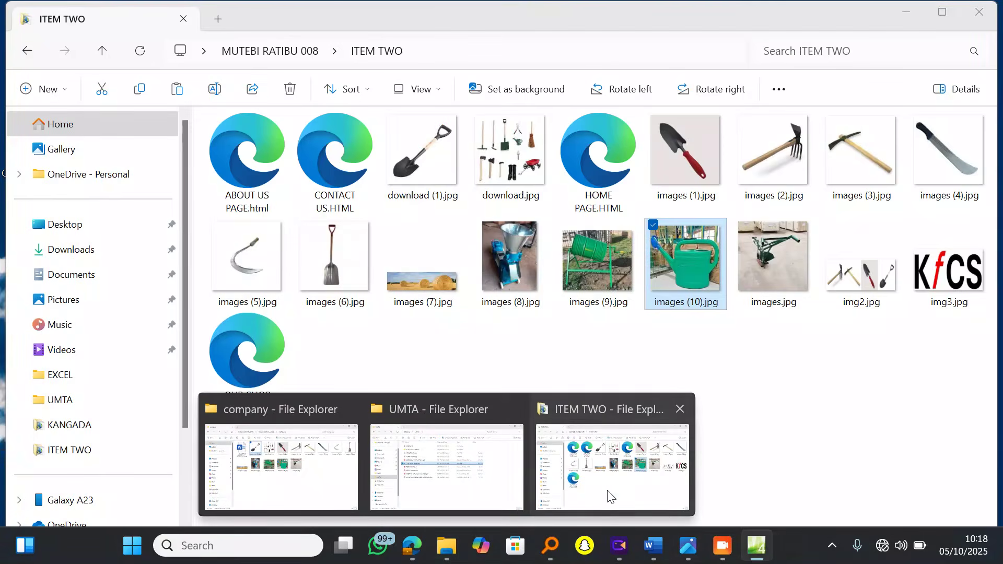
click(610, 497)
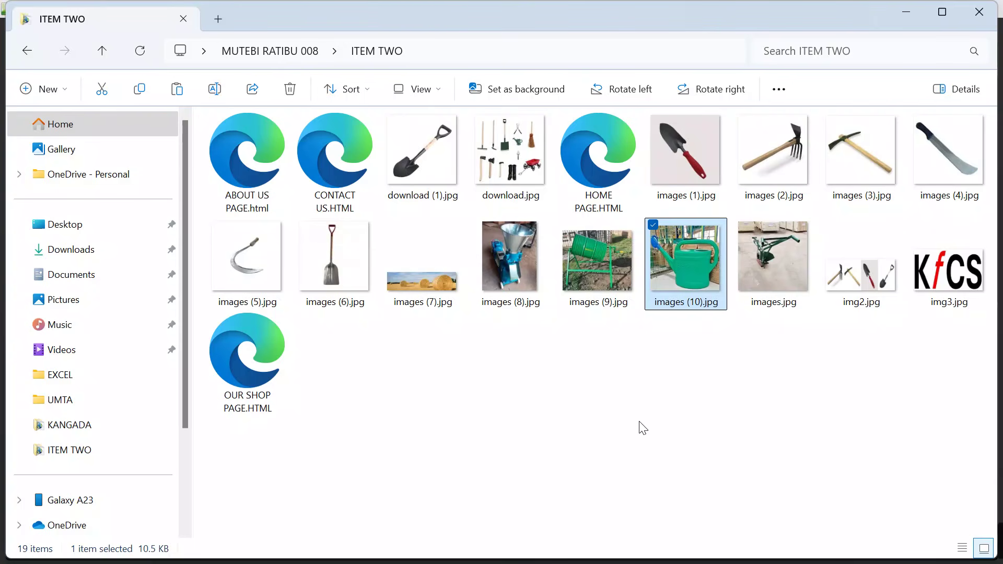
click(597, 265)
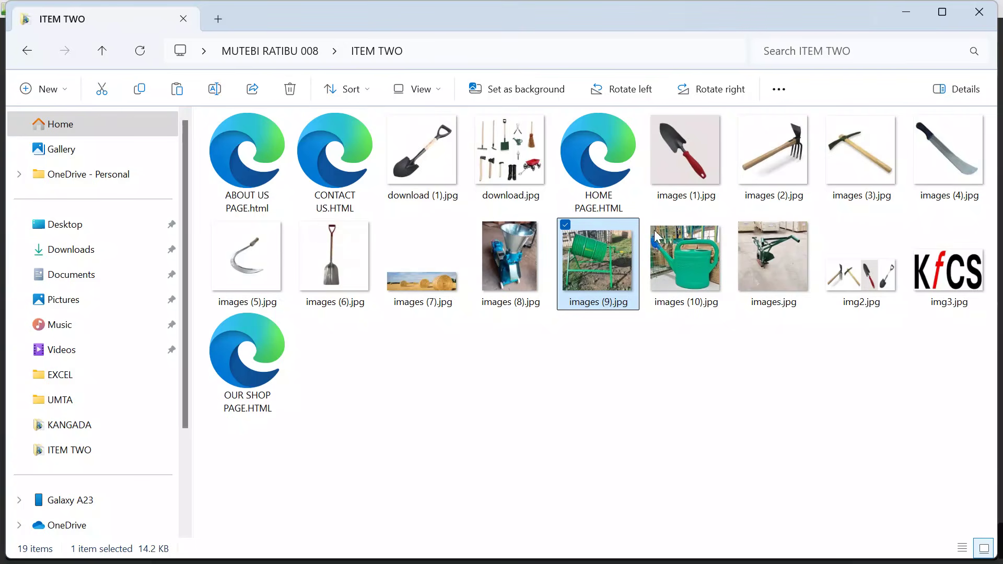
click(903, 7)
drag(686, 322, 685, 320)
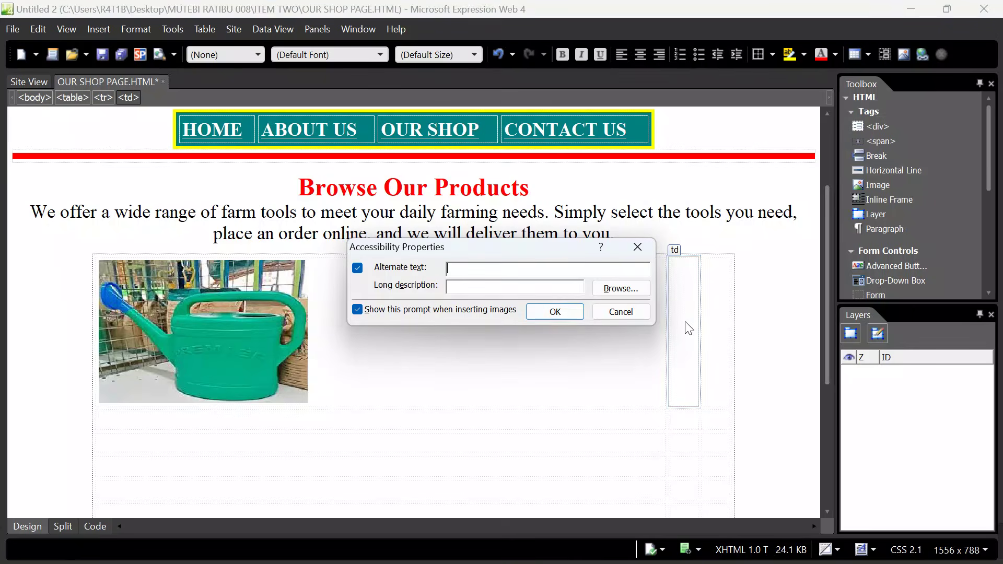
click(561, 310)
Resize the compost tumbler picture to 400 pixels wide with Keep aspect ratio off, matching its height to the watering can picture.
right_click(558, 309)
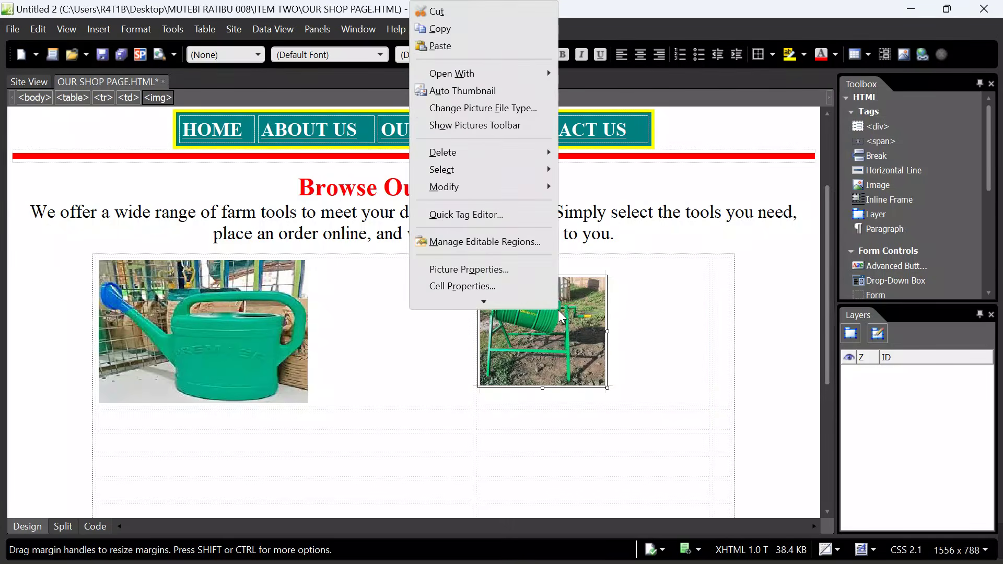
click(491, 250)
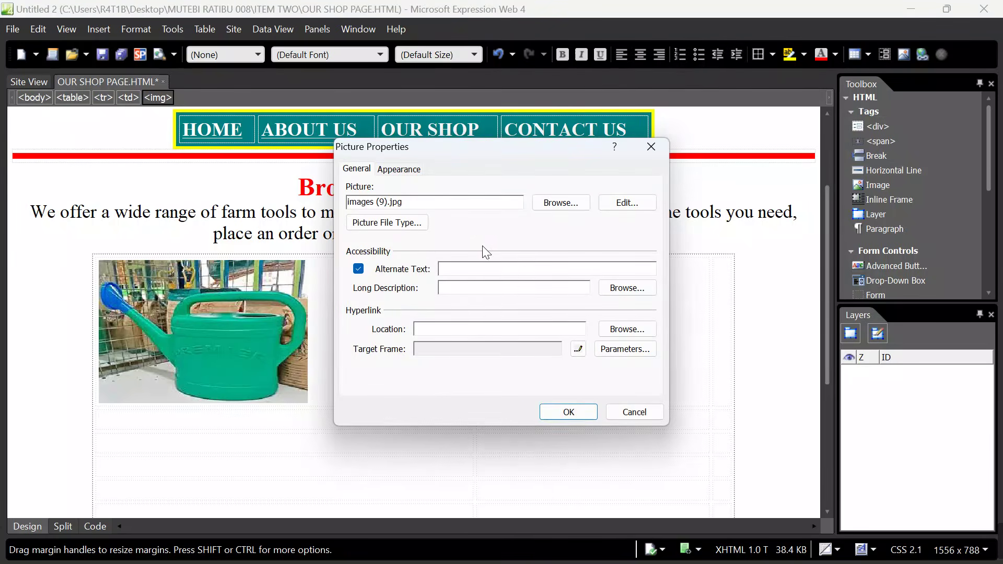
click(400, 169)
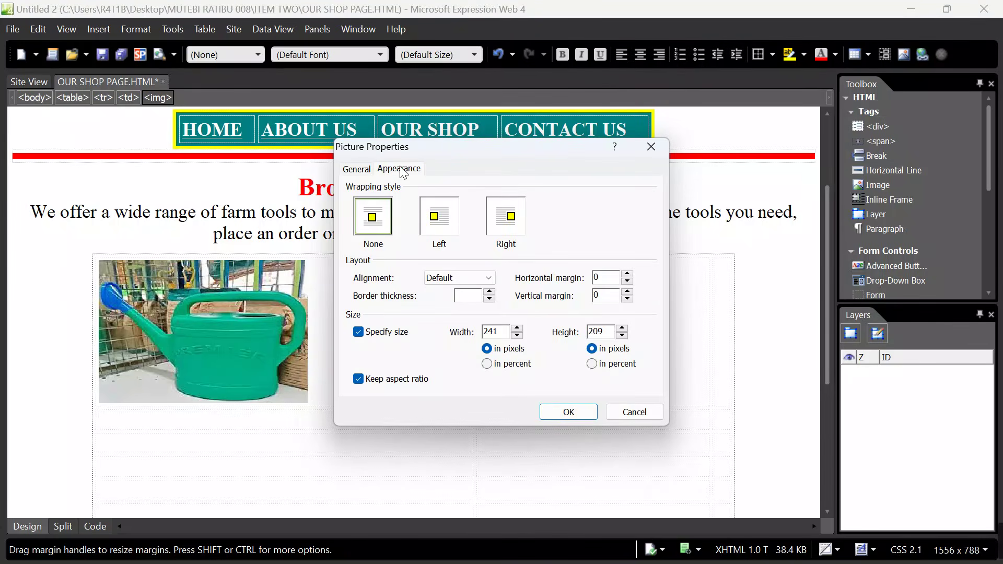
click(359, 380)
key(BackSpace)
key(BackSpace)
key(BackSpace)
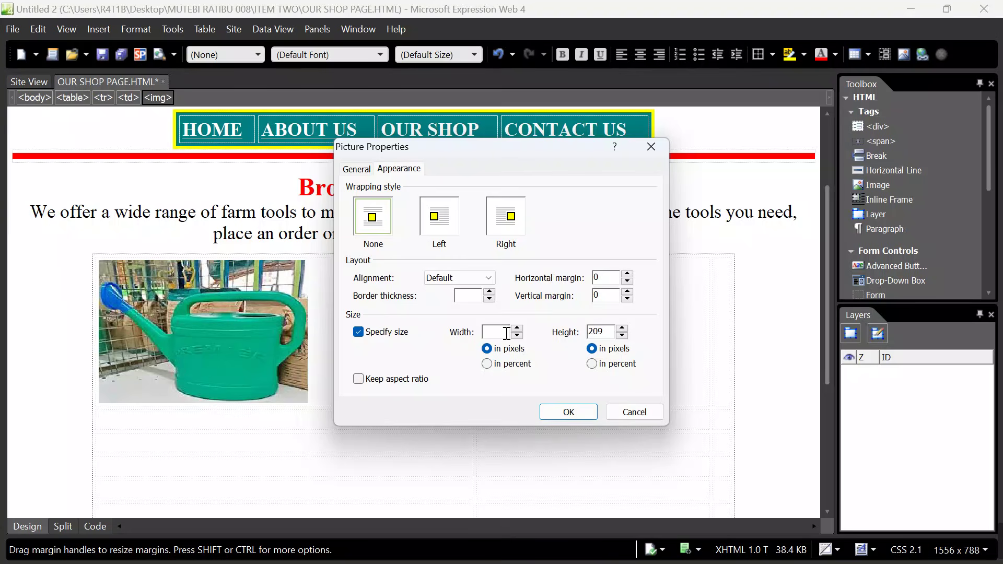
text(400)
key(BackSpace)
key(BackSpace)
click(568, 411)
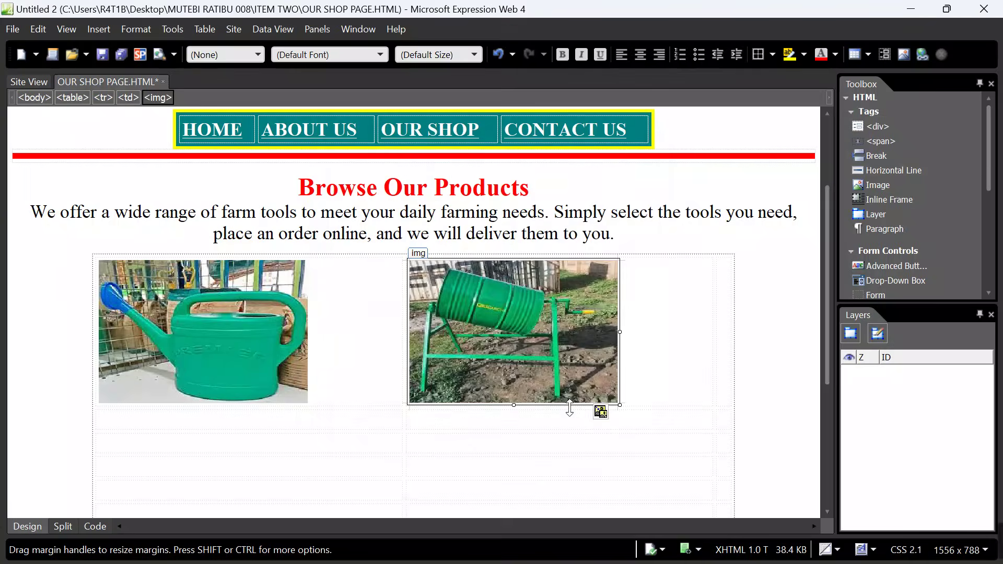
Copy images.jpg from the ITEM TWO folder in File Explorer and paste it into the first row's last cell in Expression Web, without alternate text.
click(724, 360)
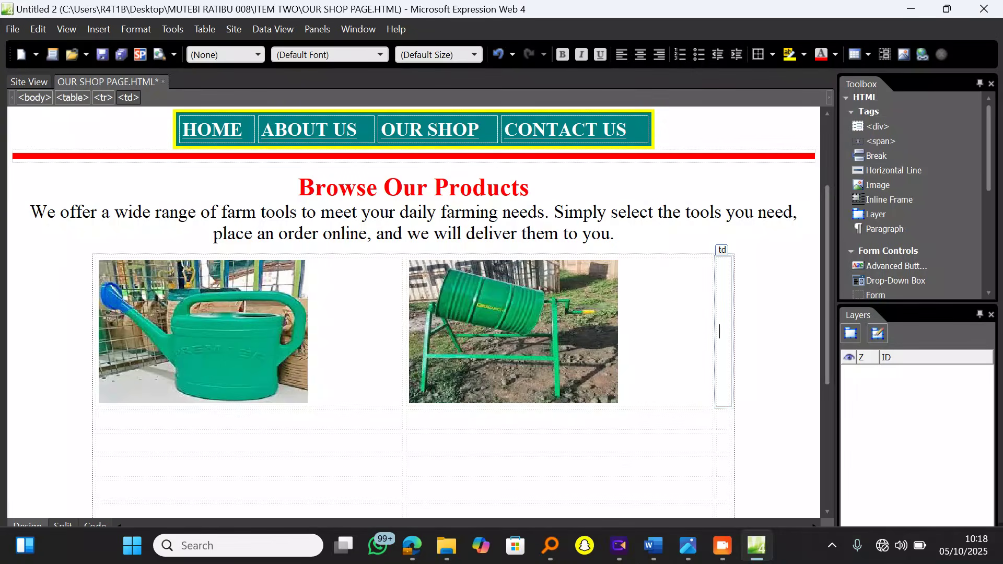
mouse_move(454, 550)
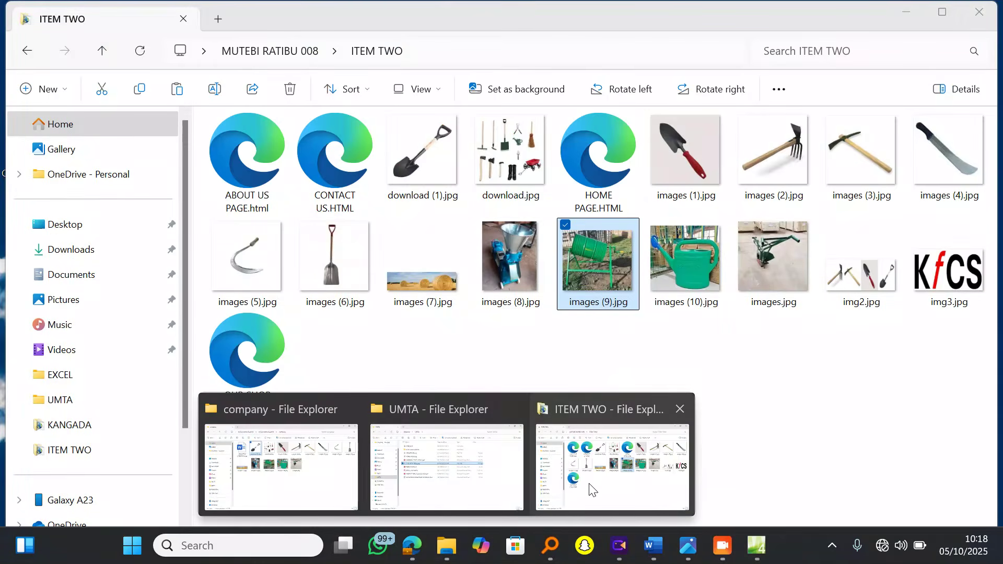
click(592, 489)
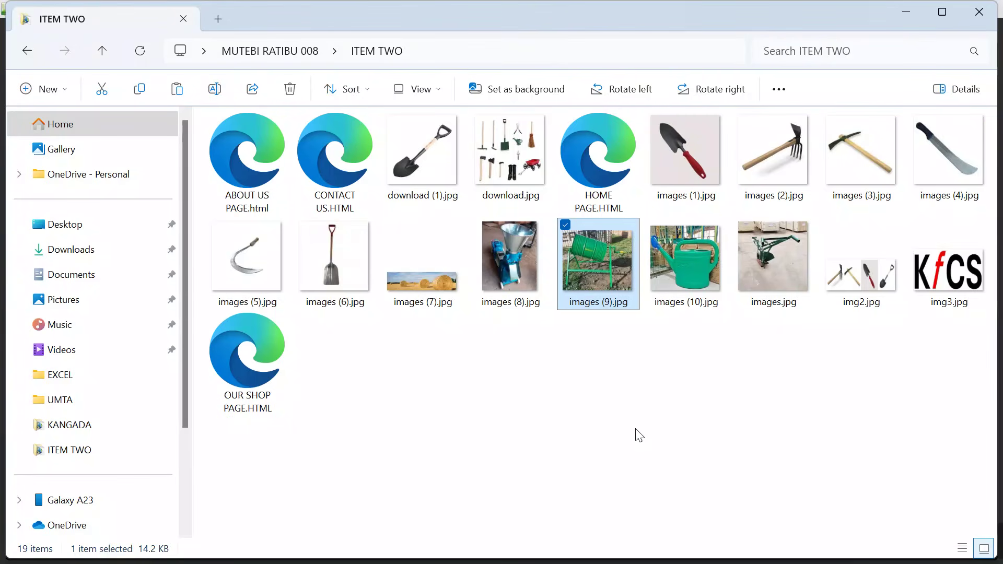
click(784, 263)
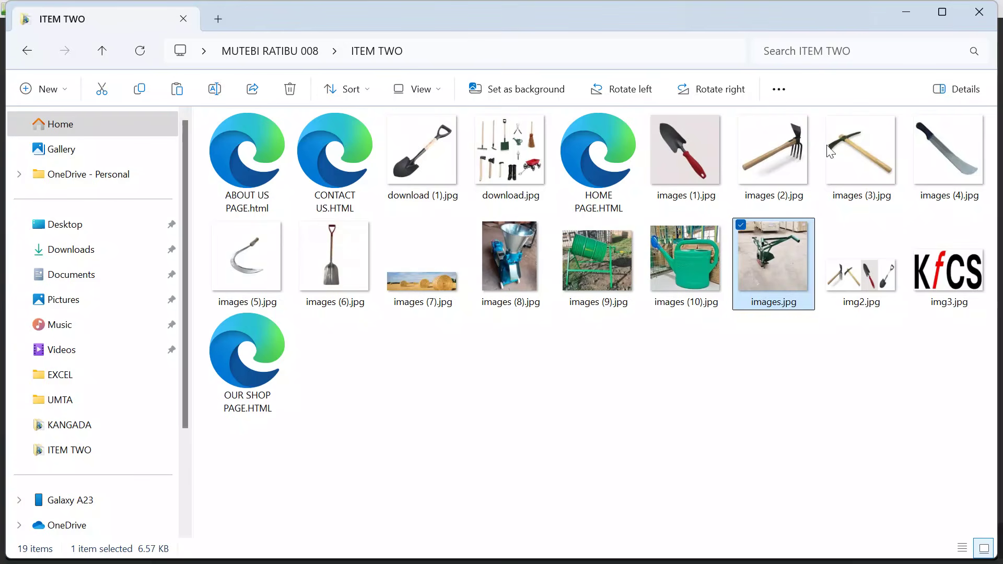
click(903, 12)
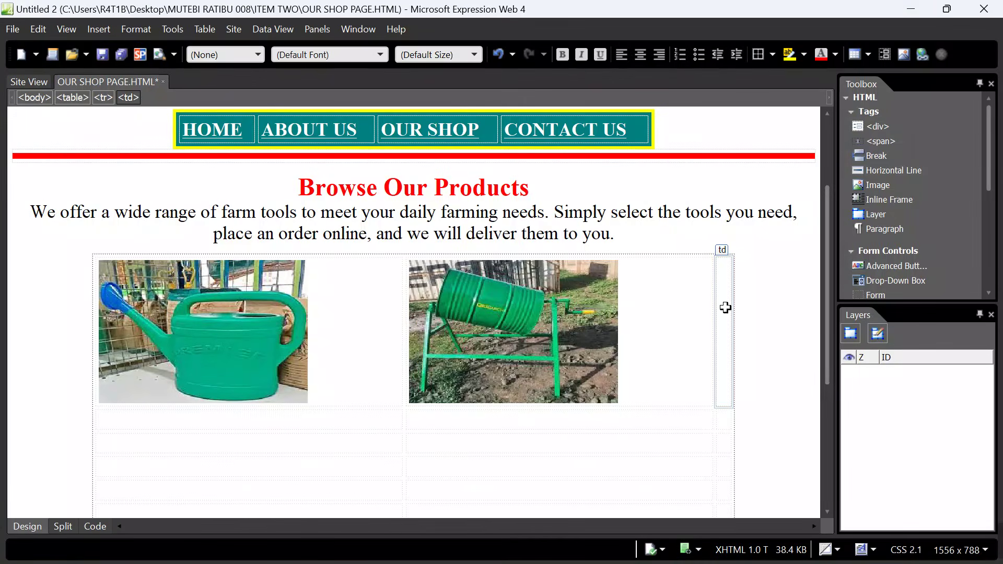
drag(725, 308, 725, 308)
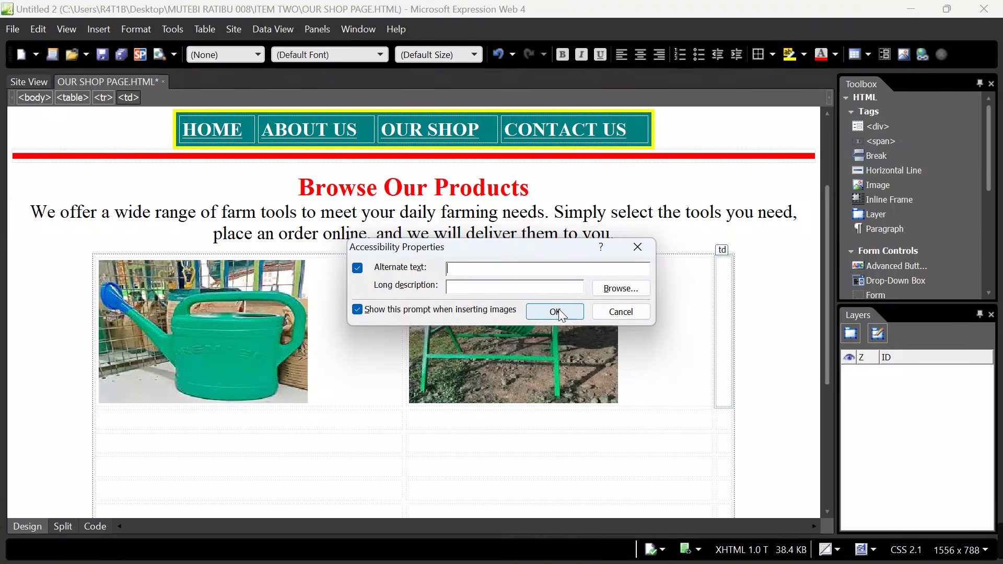
click(558, 313)
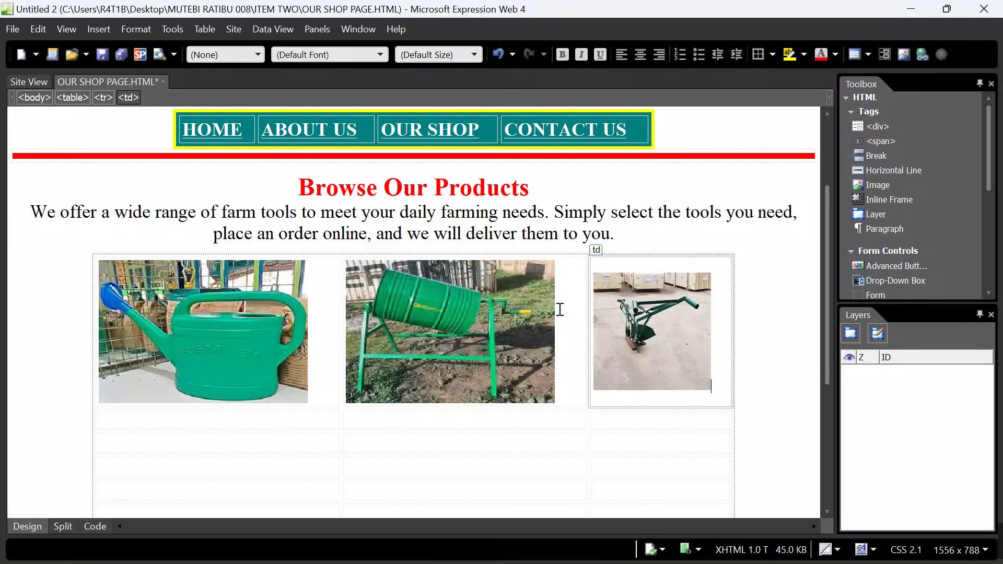
Resize the hand tiller picture to 400 pixels wide and 274 pixels high with Keep aspect ratio off.
click(642, 322)
right_click(641, 322)
scroll(627, 303, down, 1)
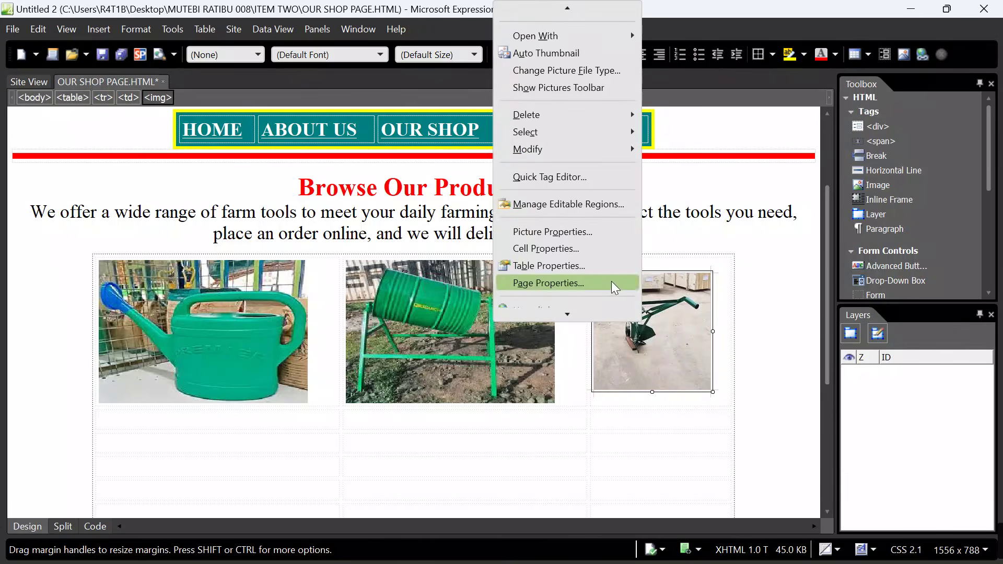
click(586, 231)
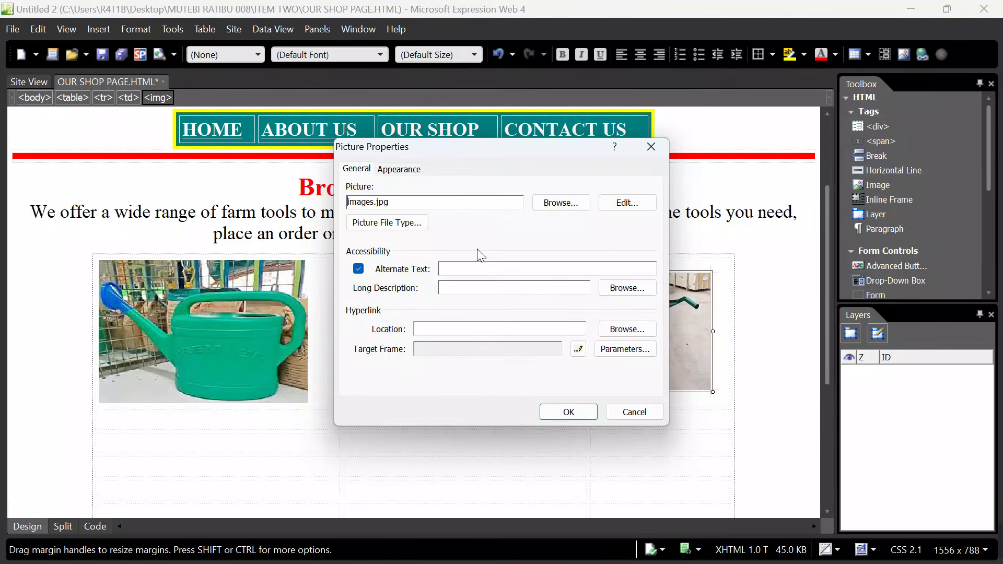
click(398, 171)
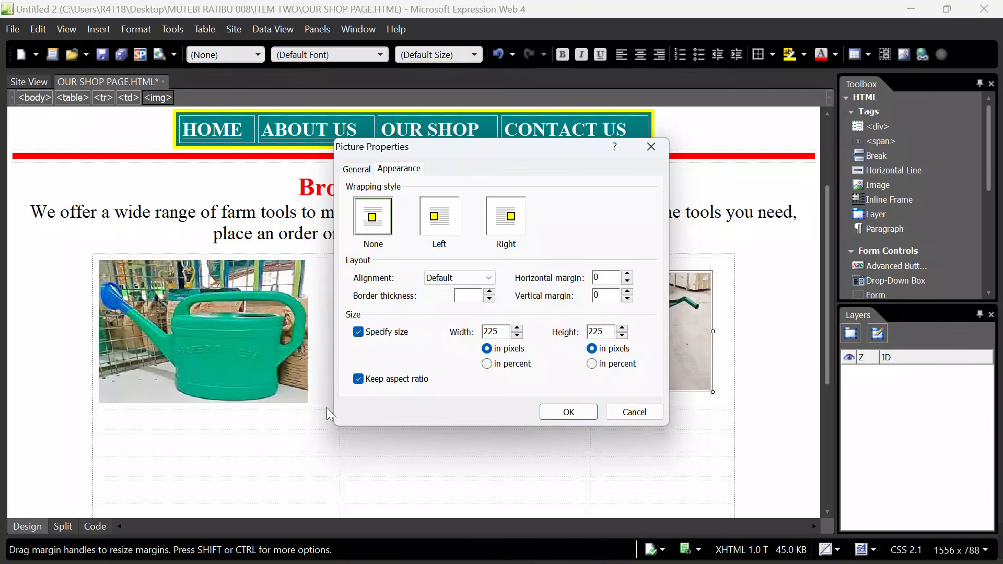
click(359, 380)
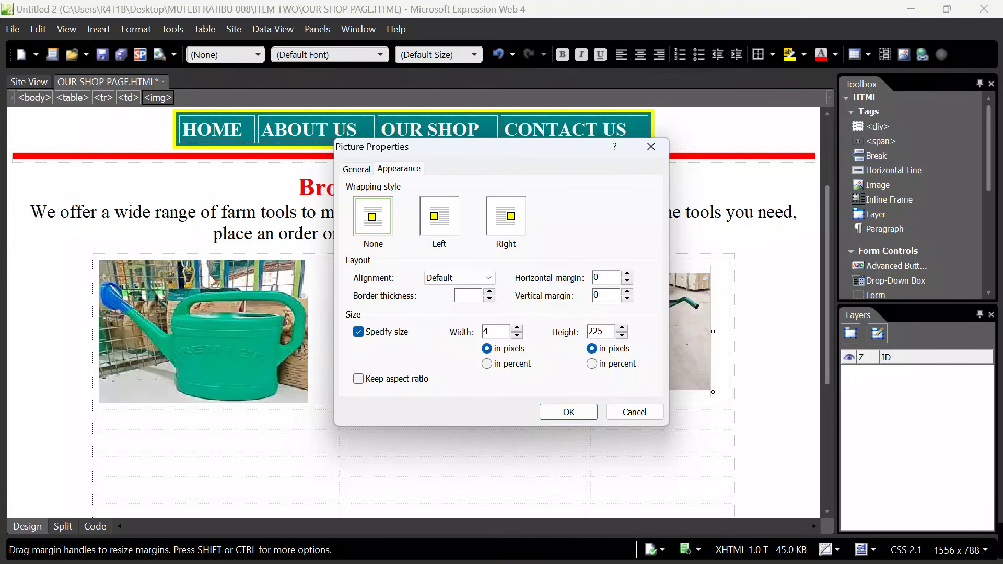
click(608, 333)
text(274)
click(572, 410)
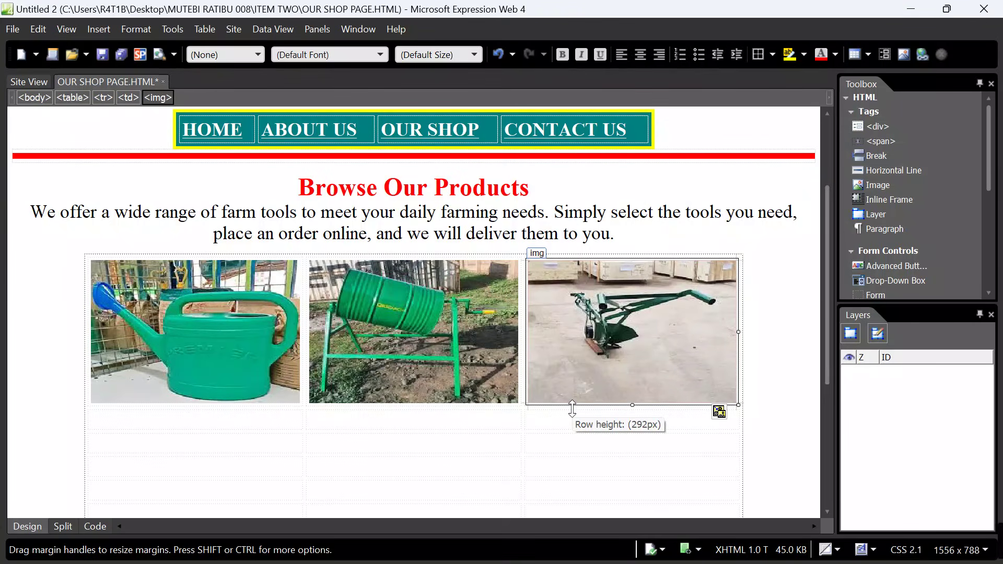
Save the Our Shop page and reload it in Edge to check the first row of product pictures.
key(ctrl+s)
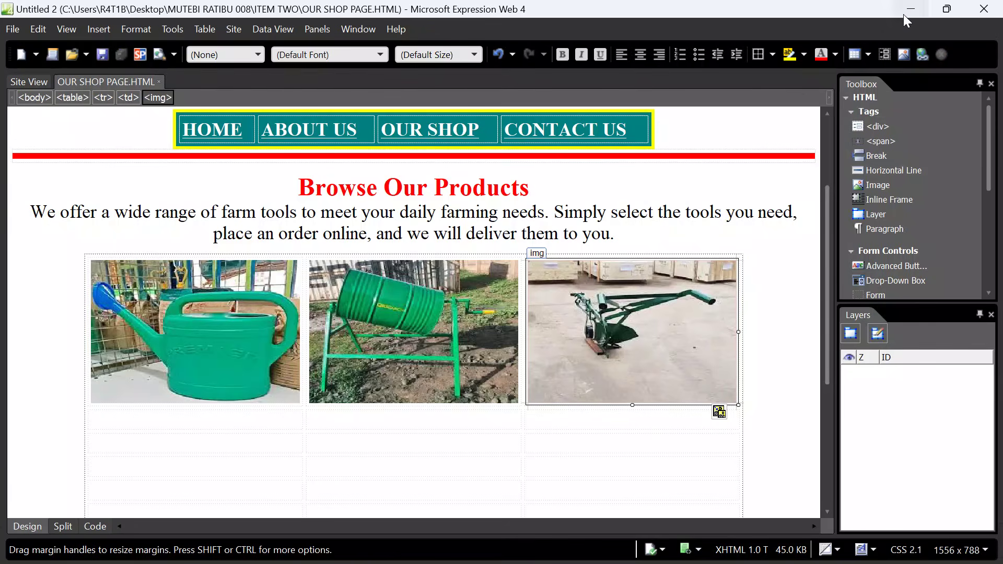
click(915, 9)
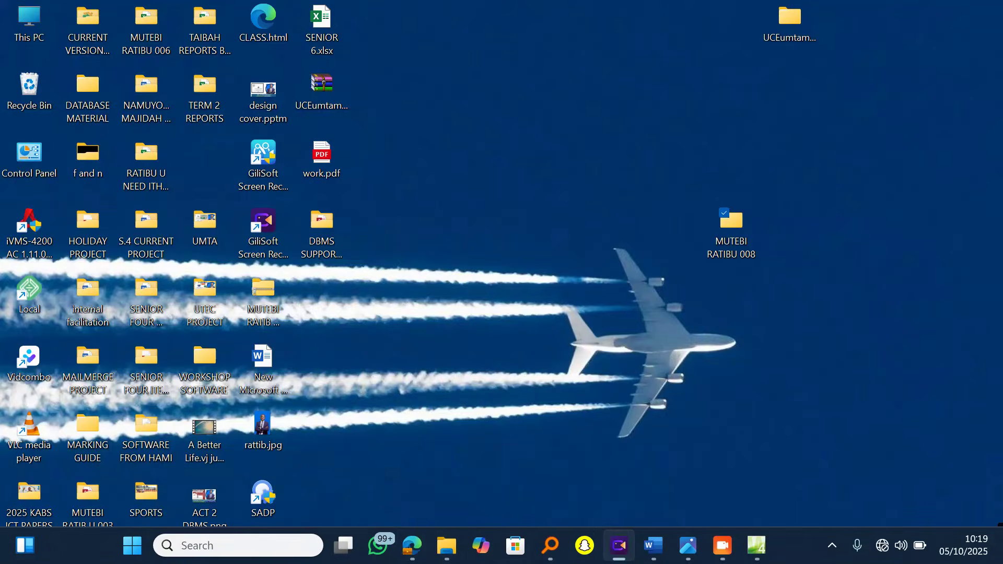
click(418, 553)
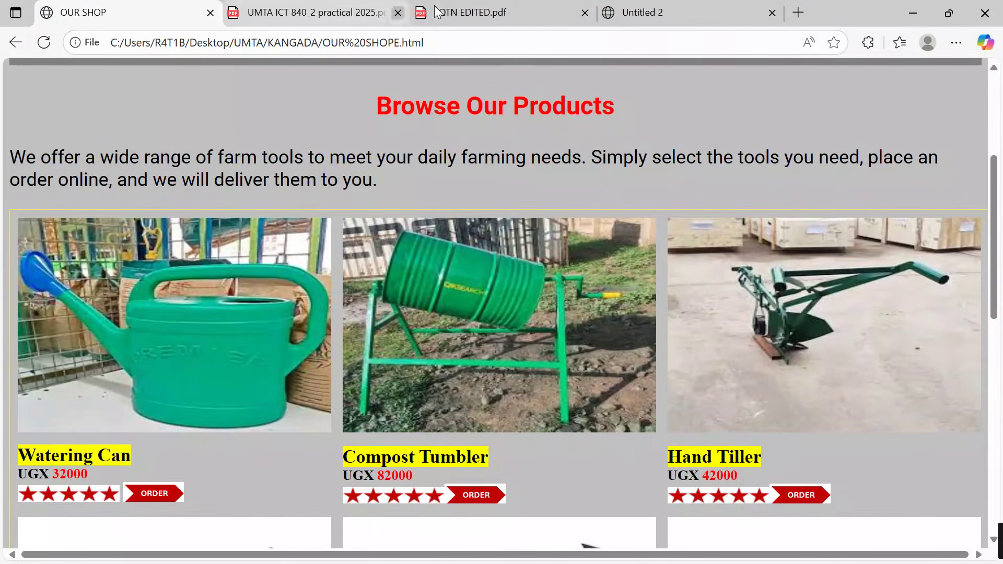
click(632, 15)
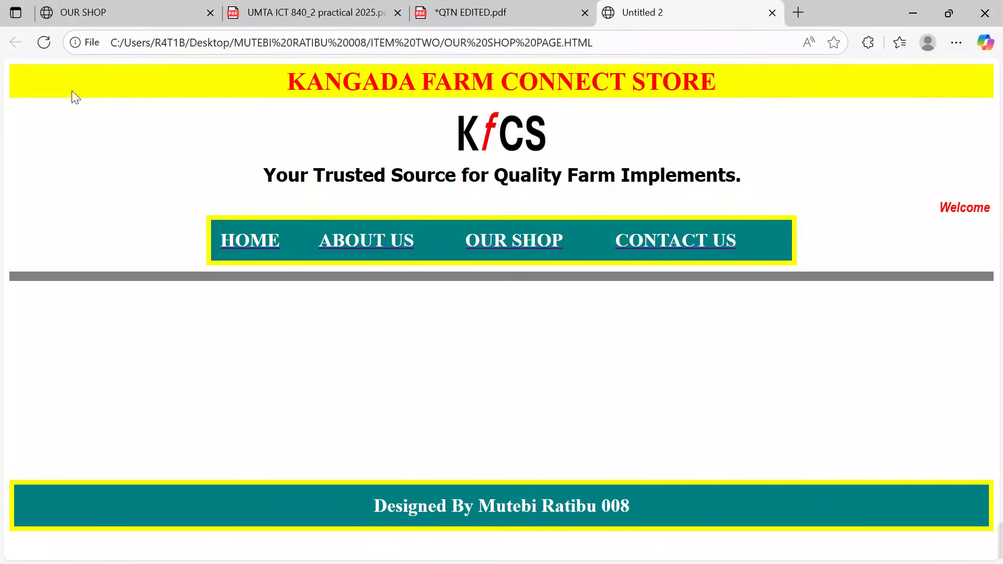
click(46, 42)
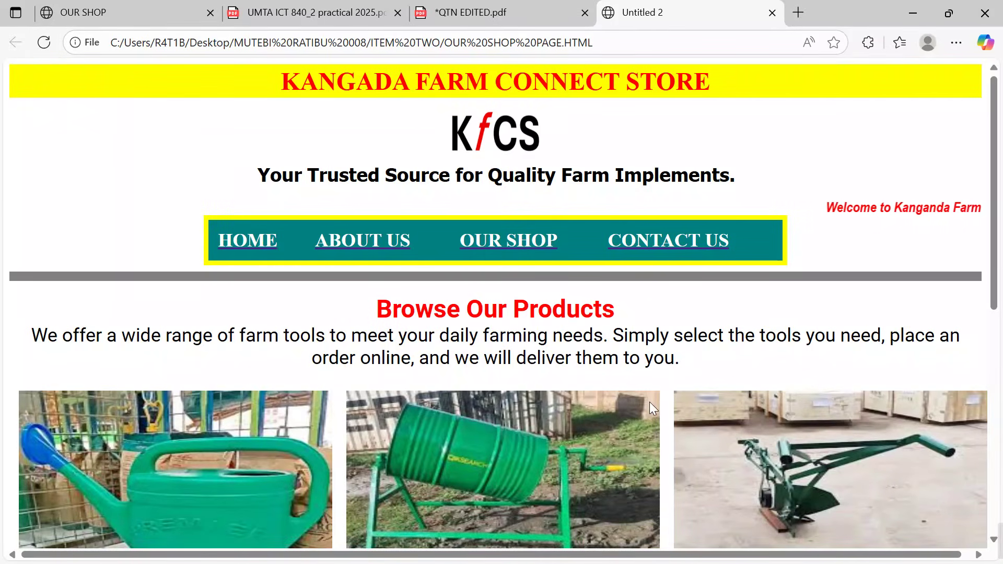
scroll(650, 402, down, 3)
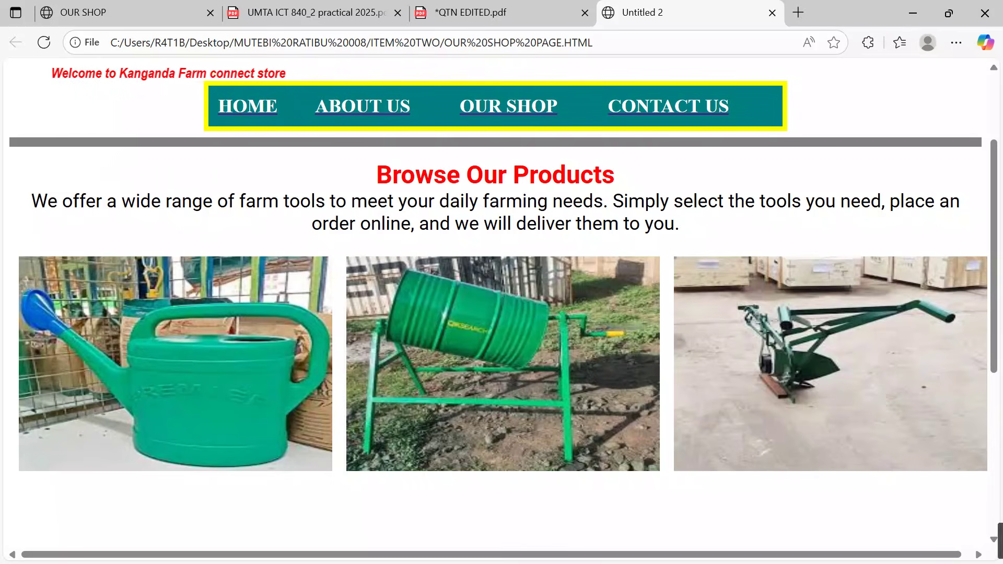
Copy download (1).jpg from the ITEM TWO folder and paste it into the third row's first cell in Expression Web, without alternate text.
mouse_move(756, 549)
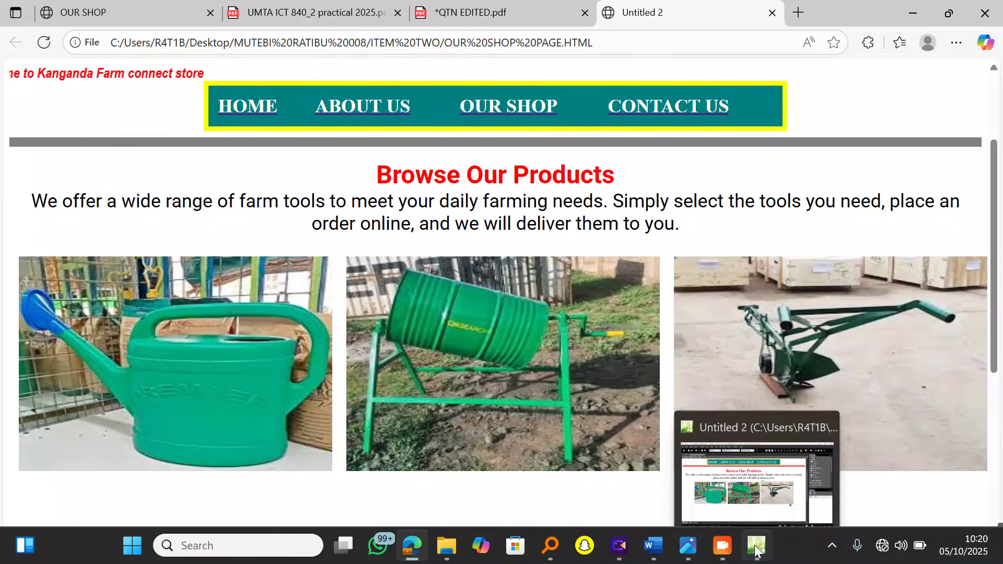
click(743, 467)
scroll(595, 422, down, 5)
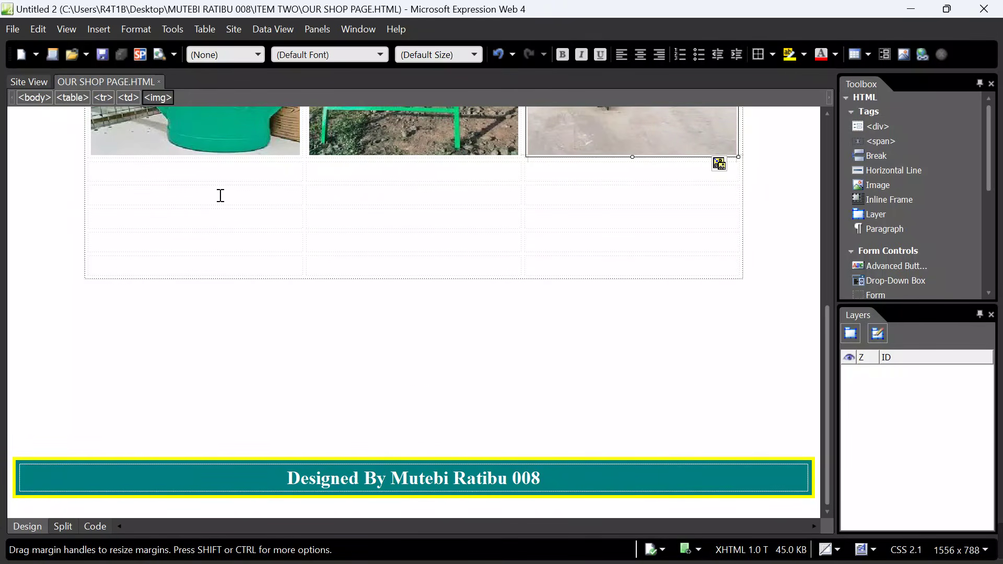
click(220, 196)
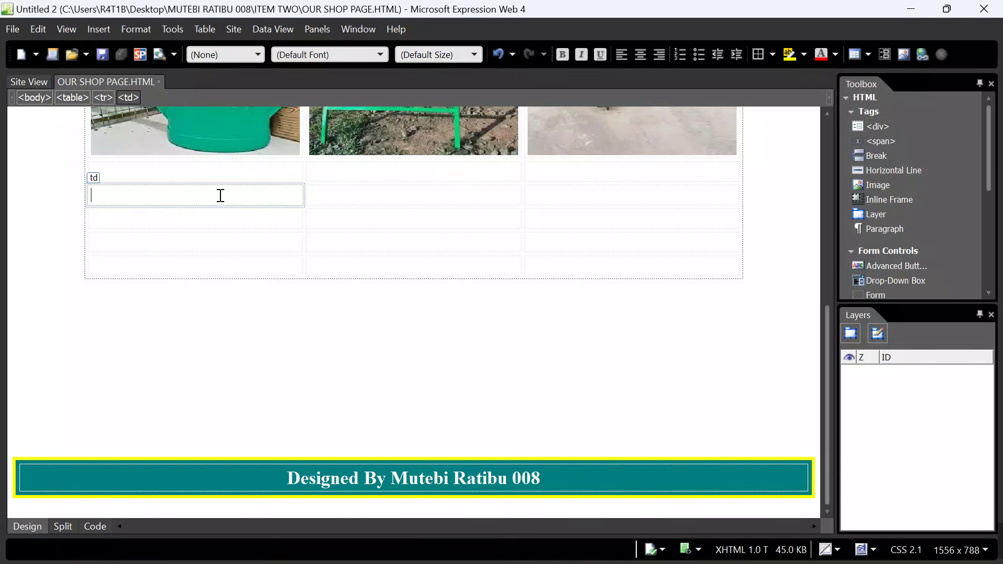
mouse_move(621, 560)
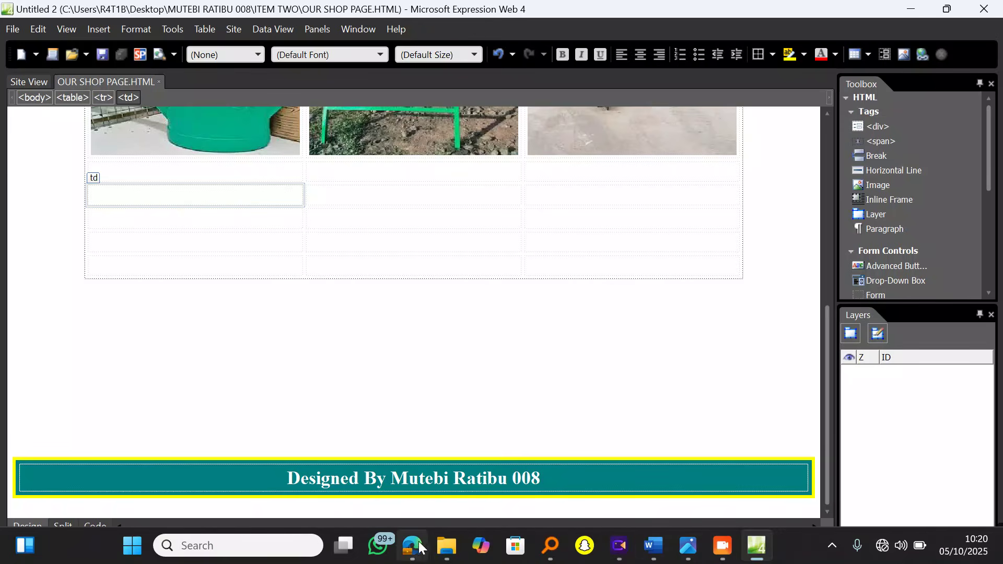
mouse_move(457, 529)
click(622, 487)
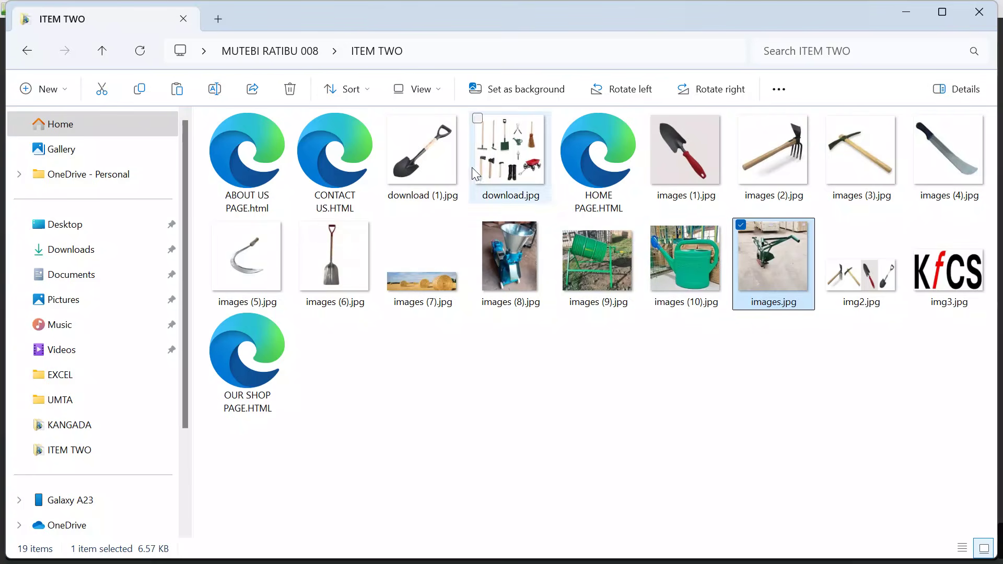
click(431, 159)
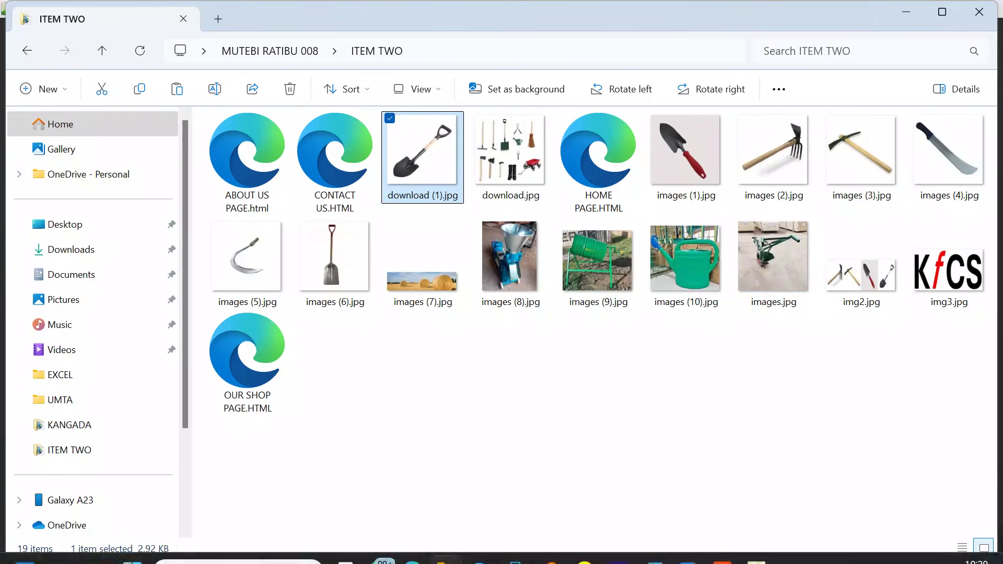
click(761, 545)
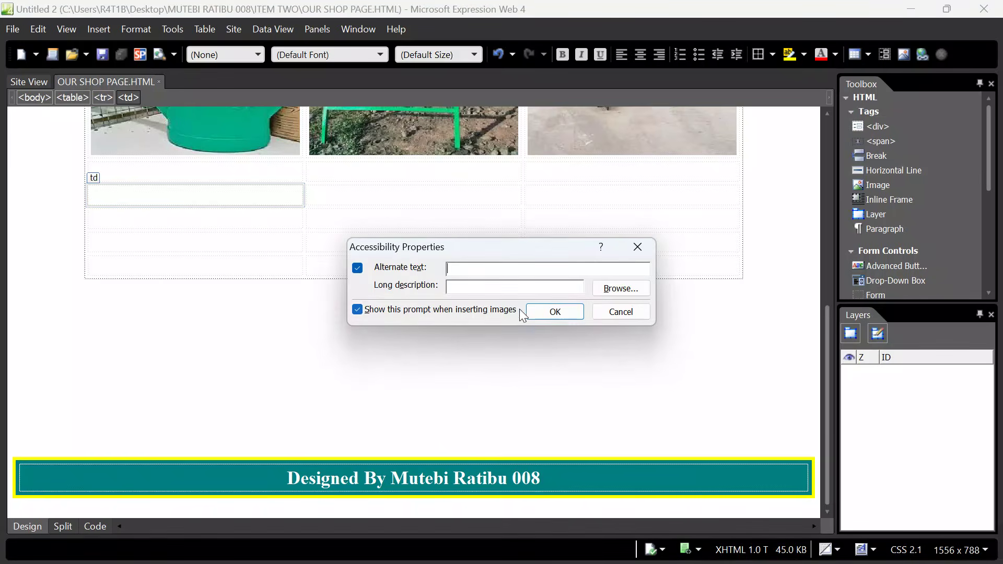
click(538, 311)
Resize the shovel picture to 400 pixels wide and 274 pixels high with Keep aspect ratio off.
click(168, 252)
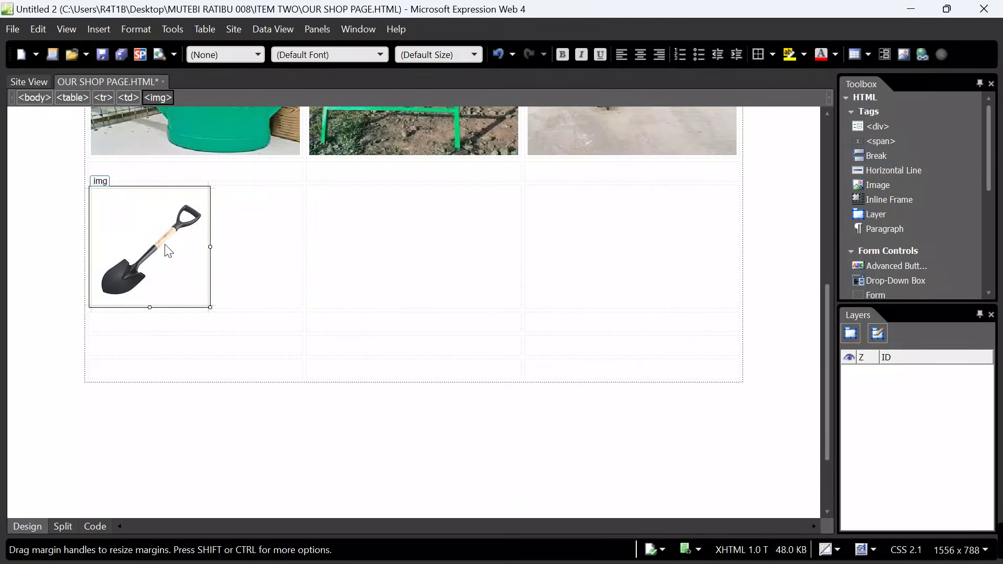
right_click(166, 245)
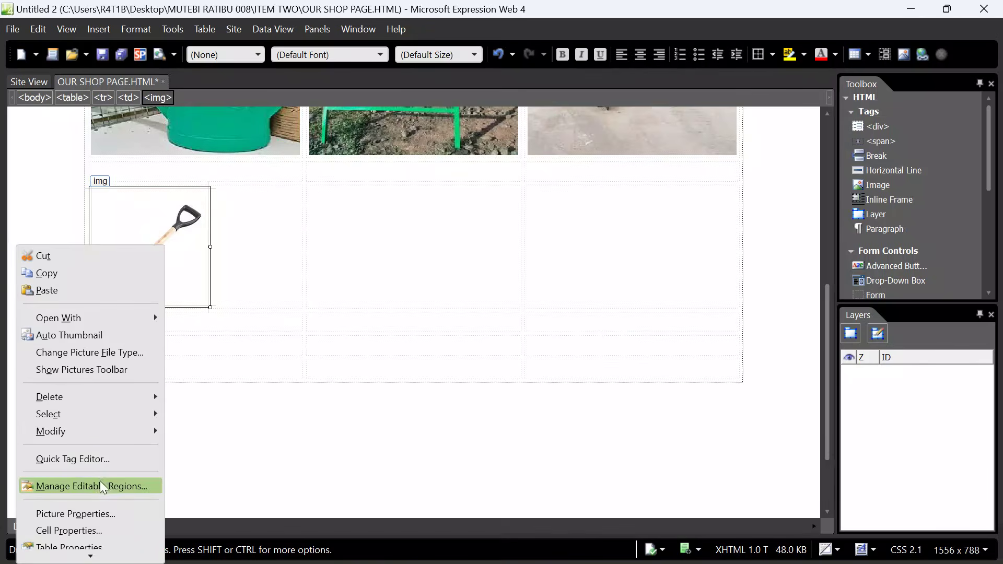
click(100, 512)
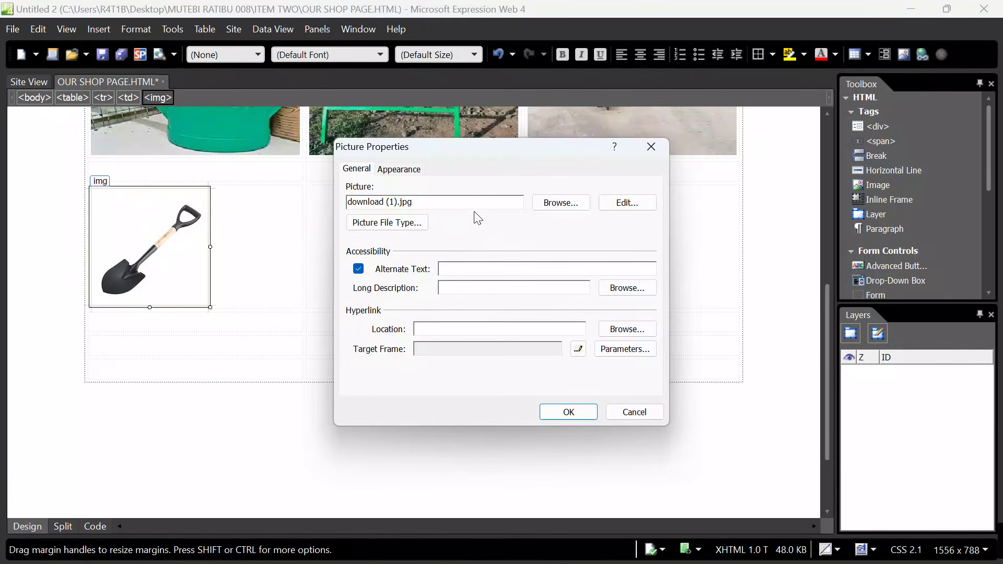
click(416, 172)
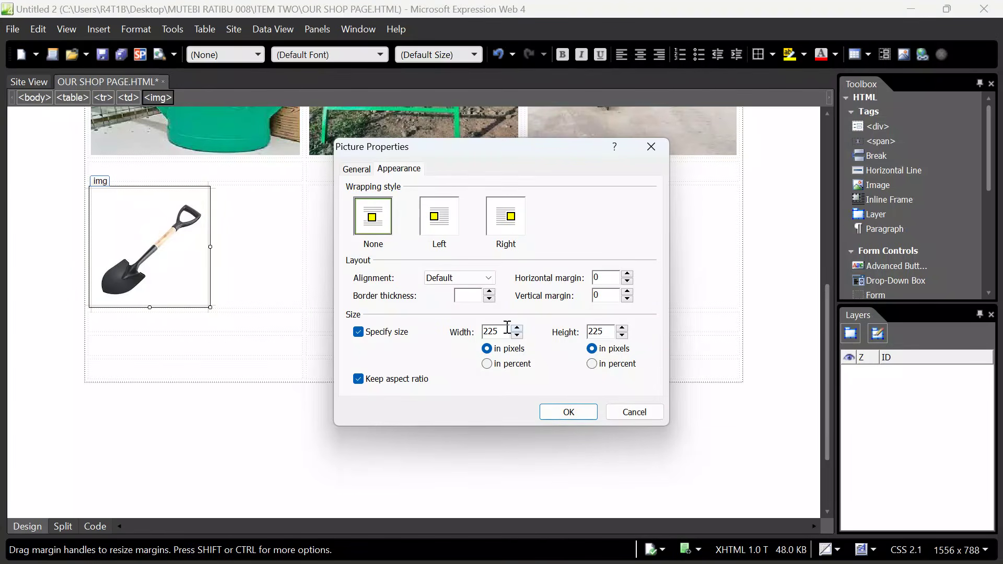
click(358, 380)
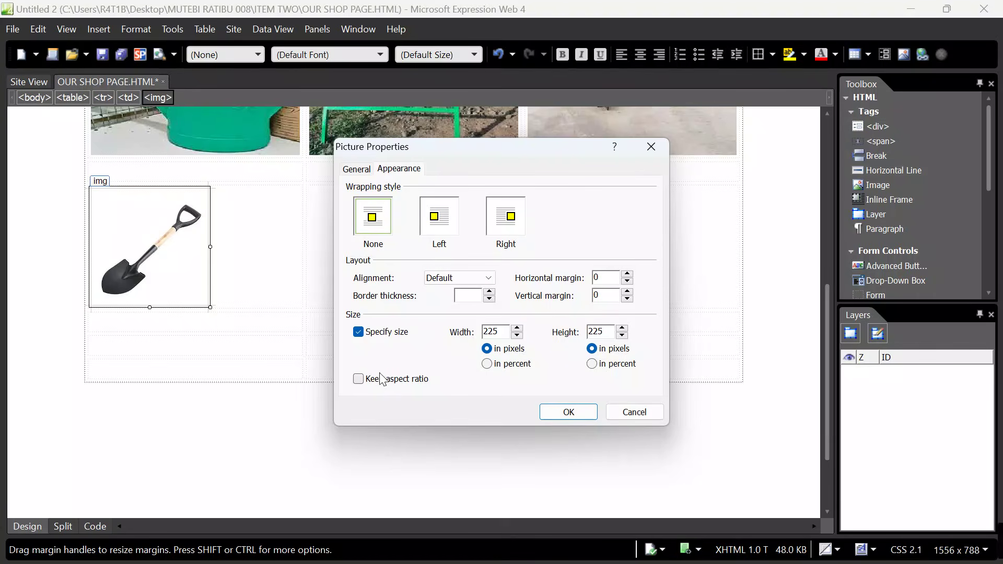
click(501, 332)
key(BackSpace)
key(BackSpace)
key(BackSpace)
text(400)
key(BackSpace)
key(BackSpace)
key(BackSpace)
text(274)
click(569, 412)
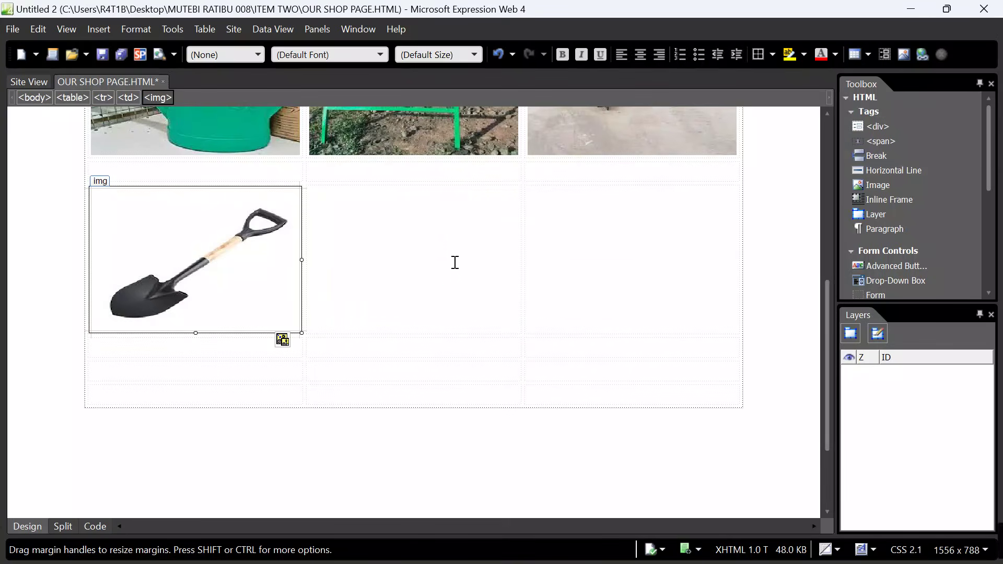
Copy images (2).jpg from the ITEM TWO folder and paste it into the third row's second cell in Expression Web, without alternate text.
click(454, 261)
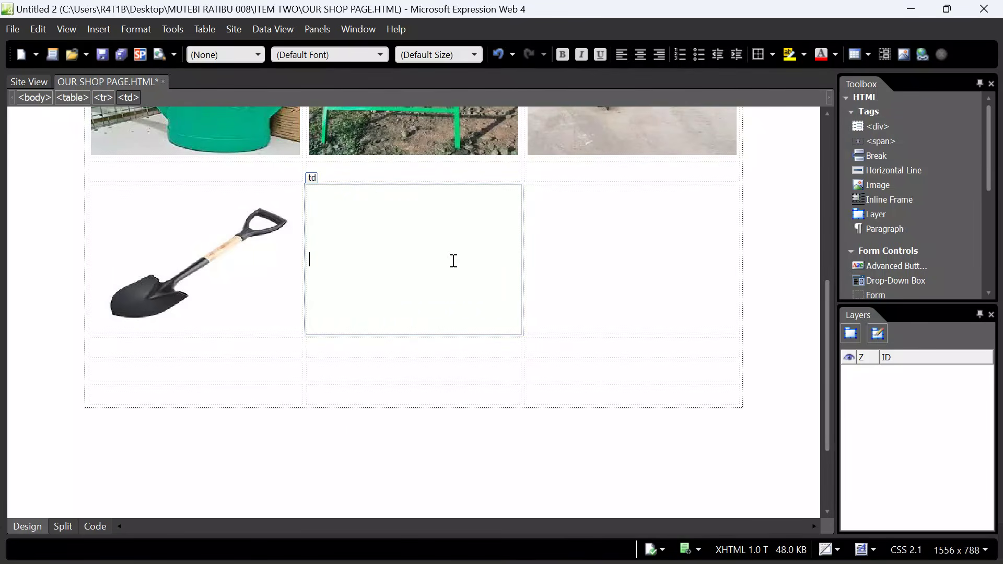
mouse_move(421, 543)
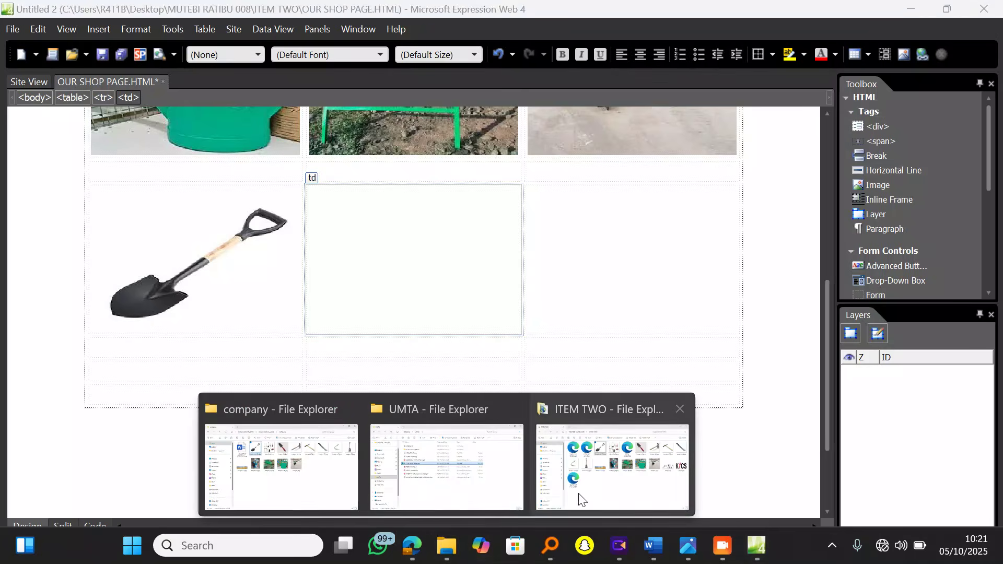
click(630, 483)
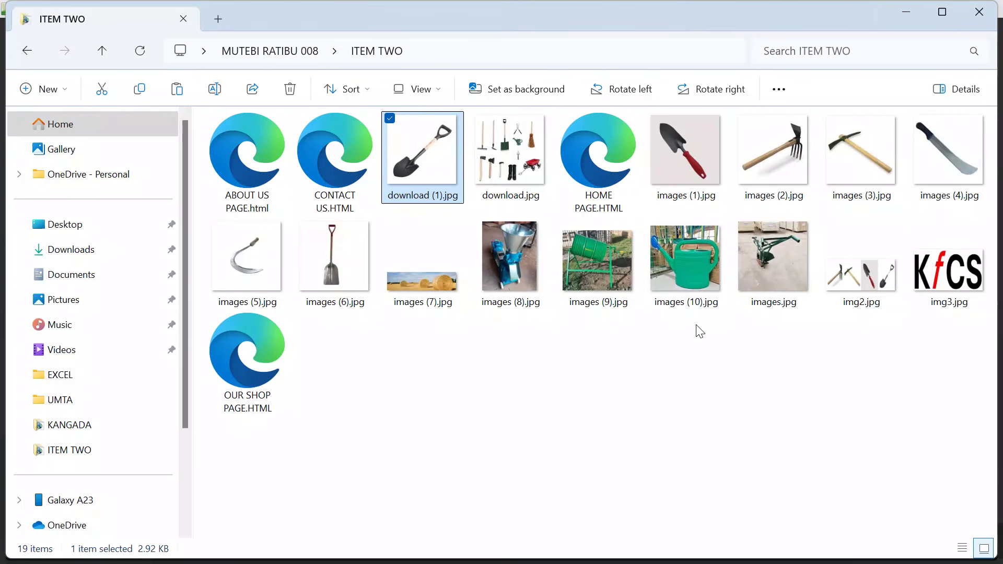
click(793, 152)
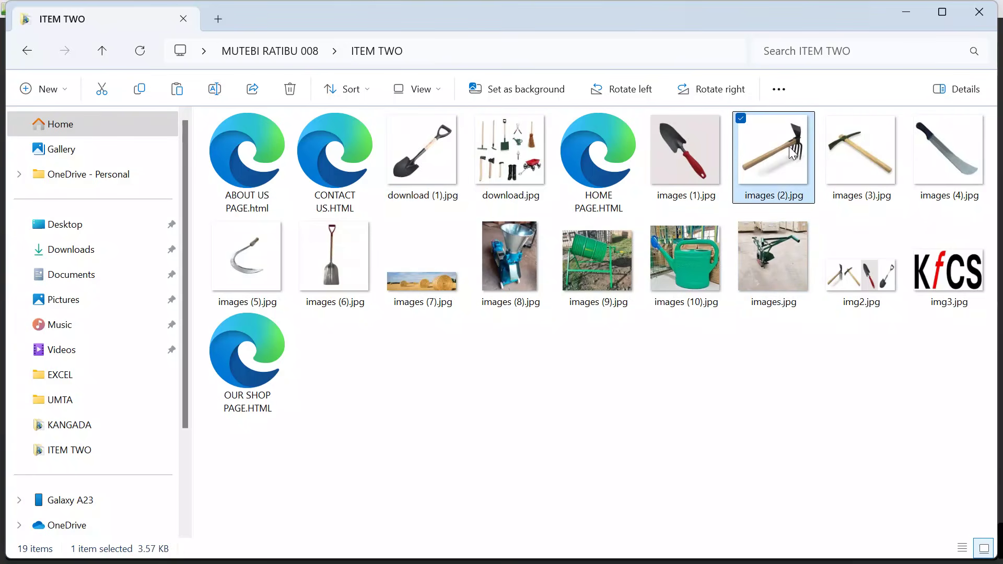
click(908, 13)
key(ctrl+v)
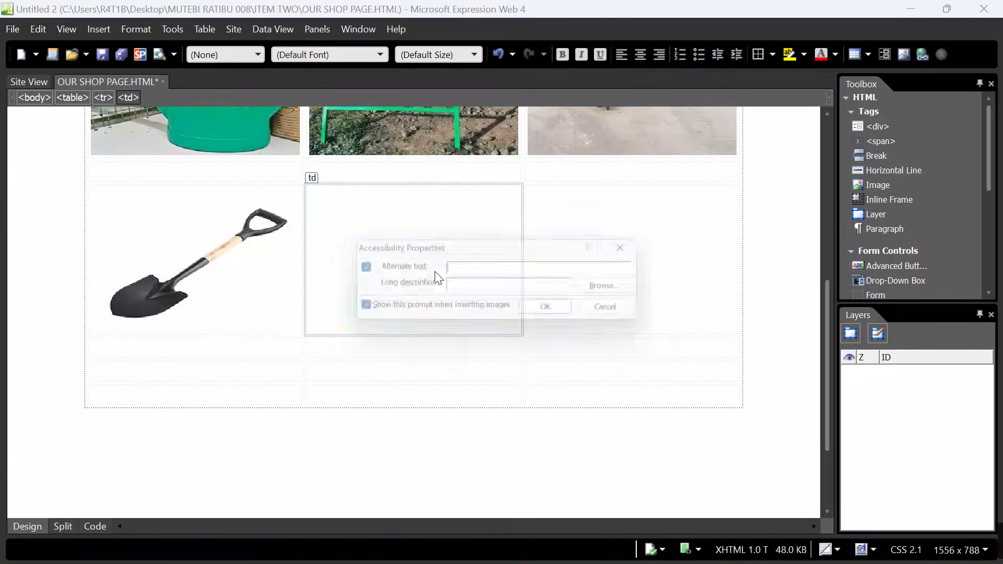
click(551, 313)
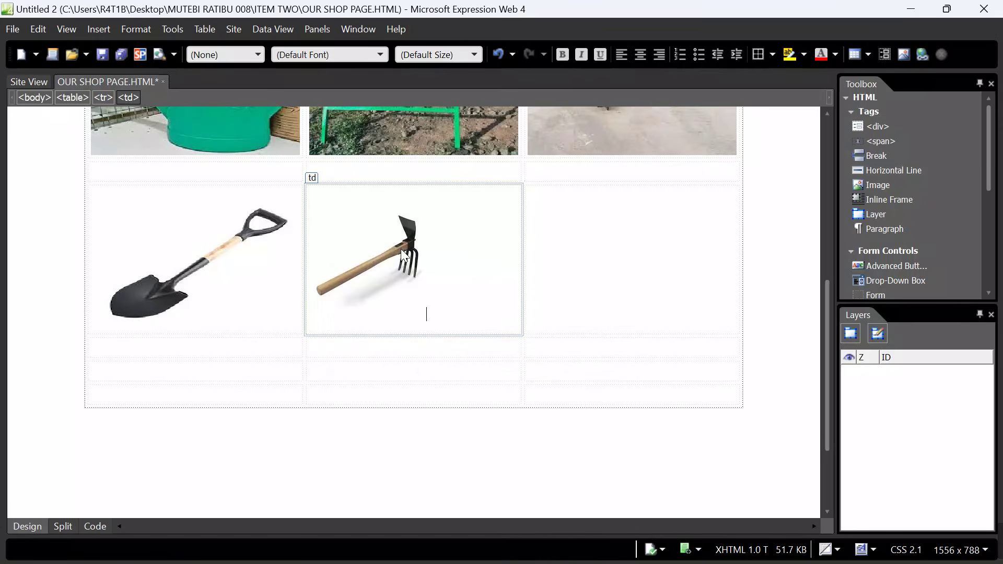
Resize the hoe-and-fork picture to 400 pixels wide and 274 pixels high with Keep aspect ratio off.
right_click(381, 251)
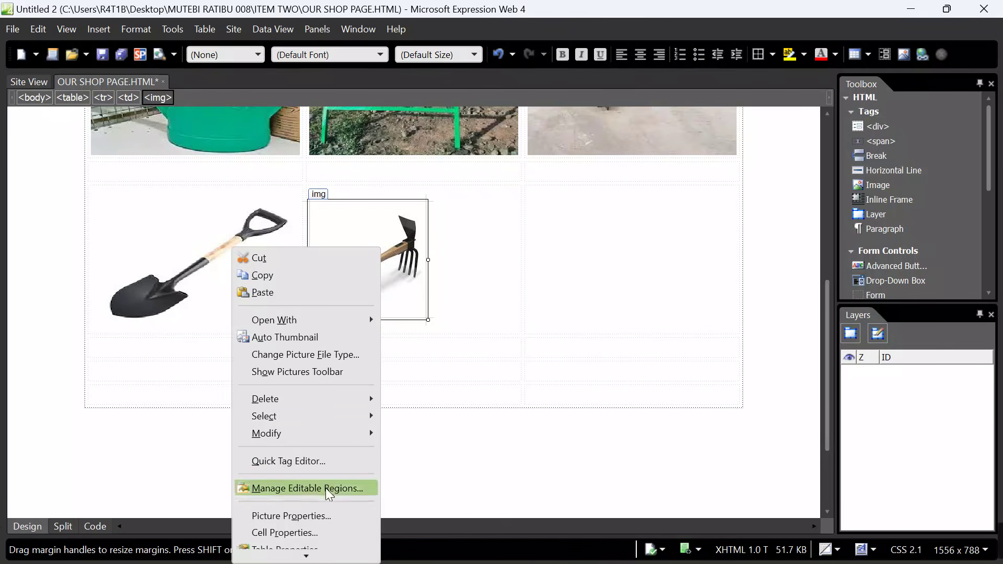
click(325, 518)
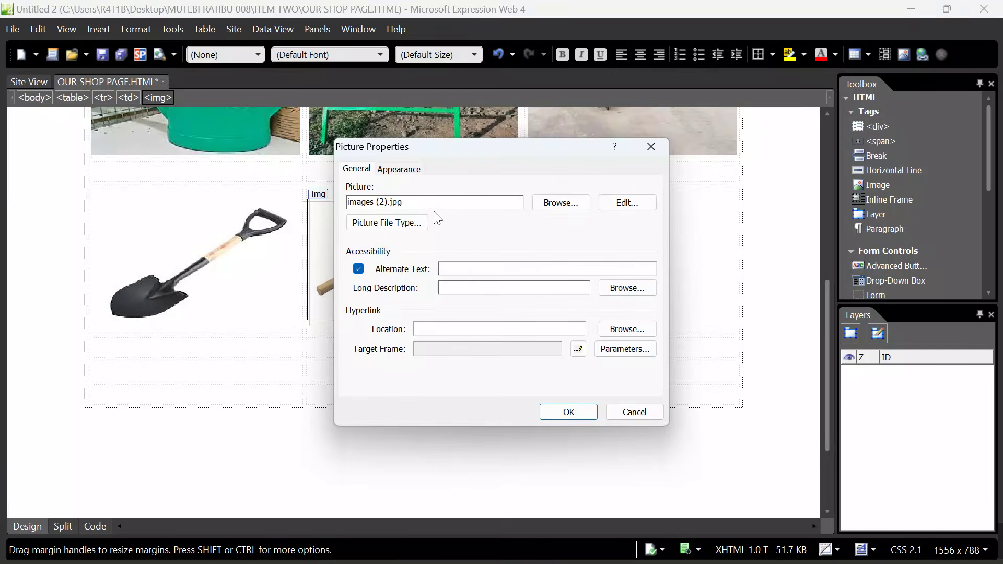
click(400, 170)
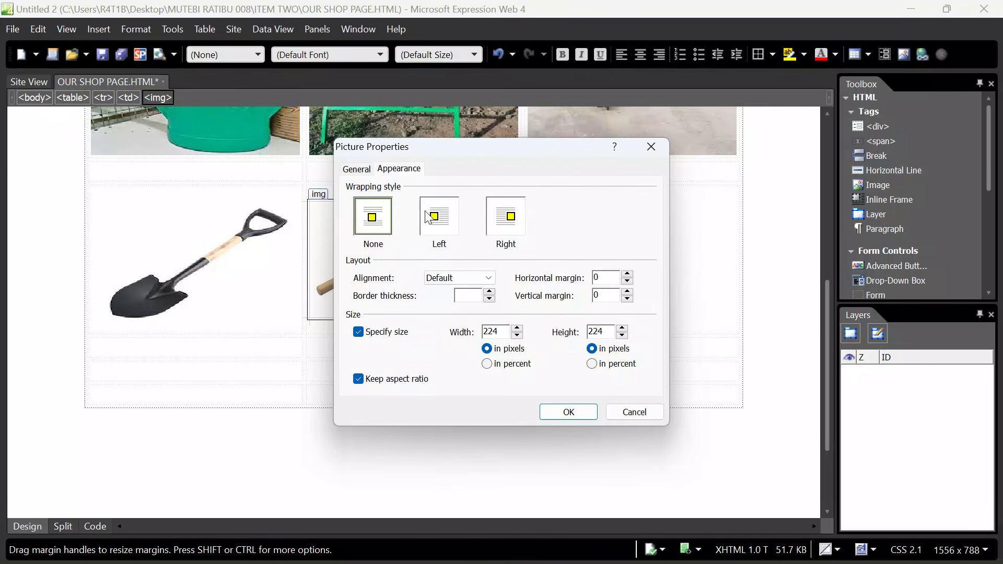
click(358, 379)
click(504, 333)
key(BackSpace)
key(BackSpace)
key(BackSpace)
text(400)
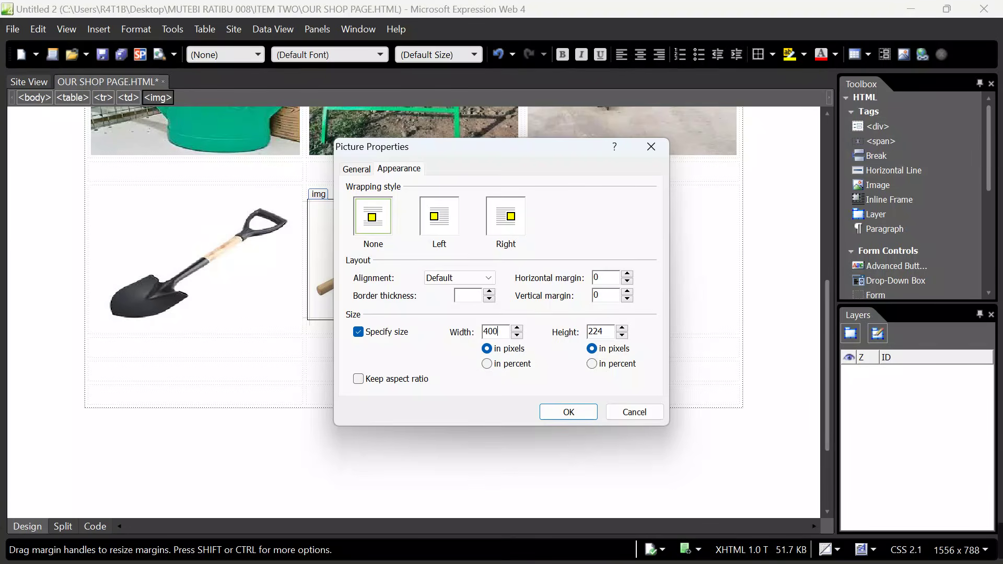
click(610, 331)
key(BackSpace)
key(BackSpace)
text(27)
click(548, 412)
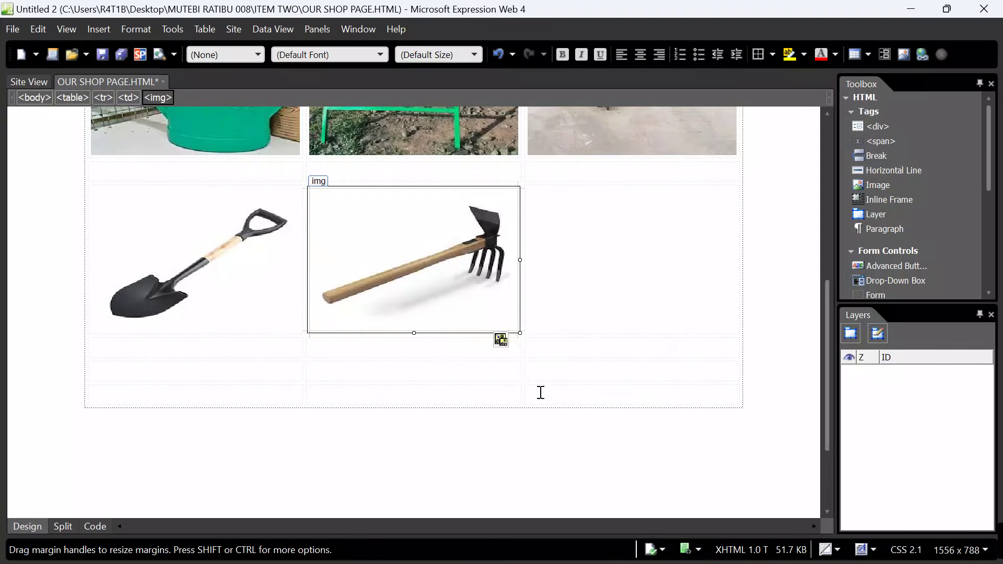
Copy images (3).jpg from the ITEM TWO folder and paste it into the third row's last cell in Expression Web, without alternate text.
click(644, 243)
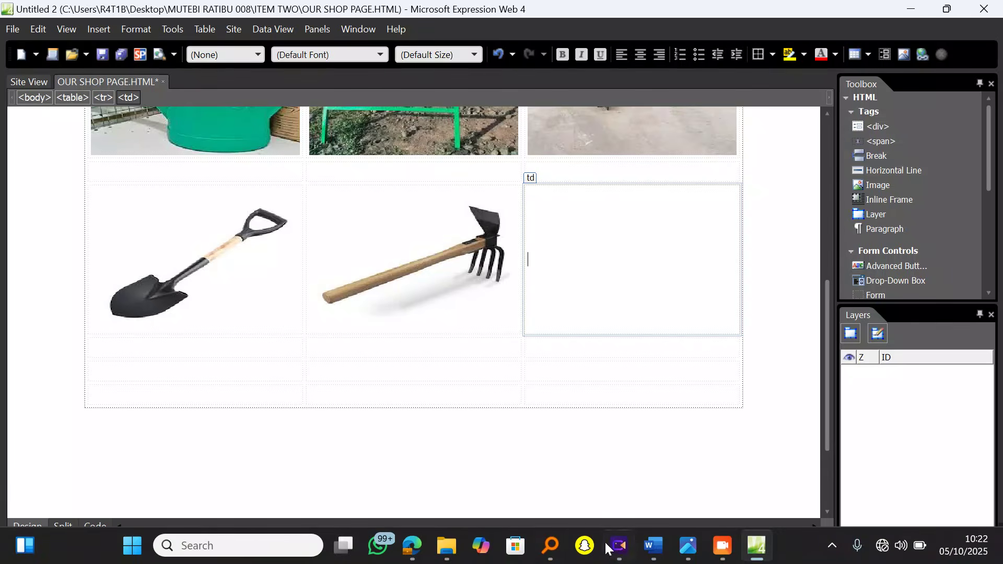
mouse_move(448, 556)
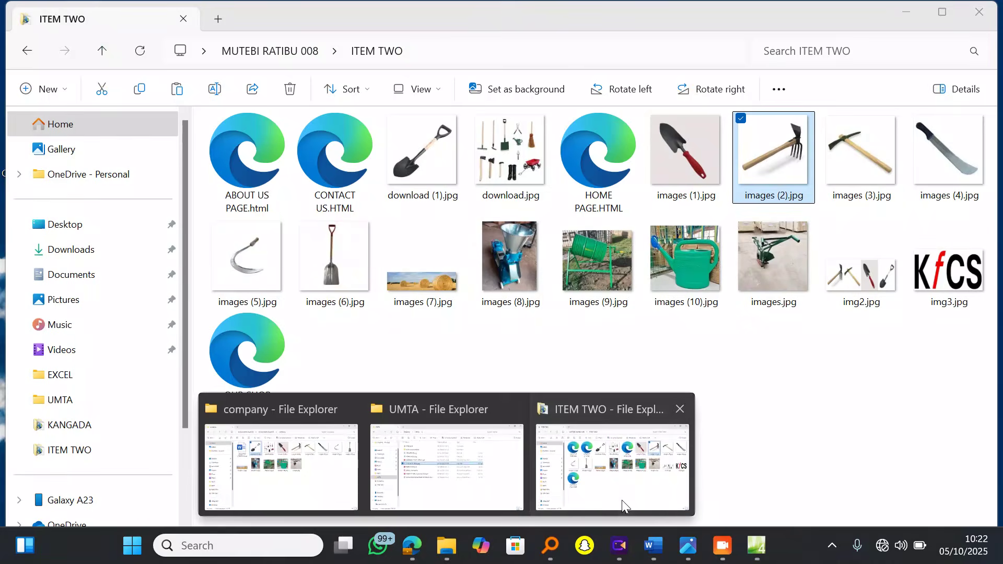
click(622, 501)
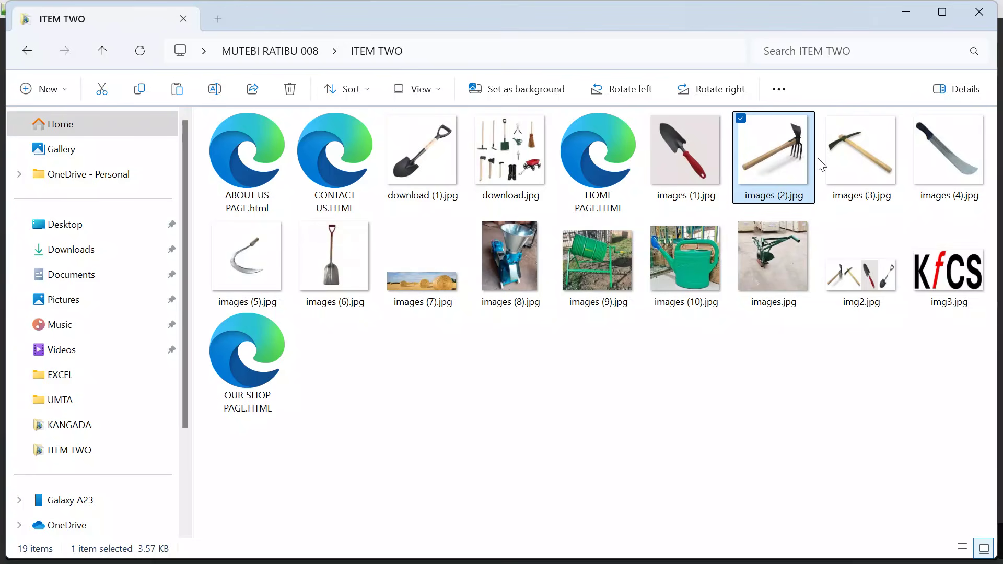
click(849, 156)
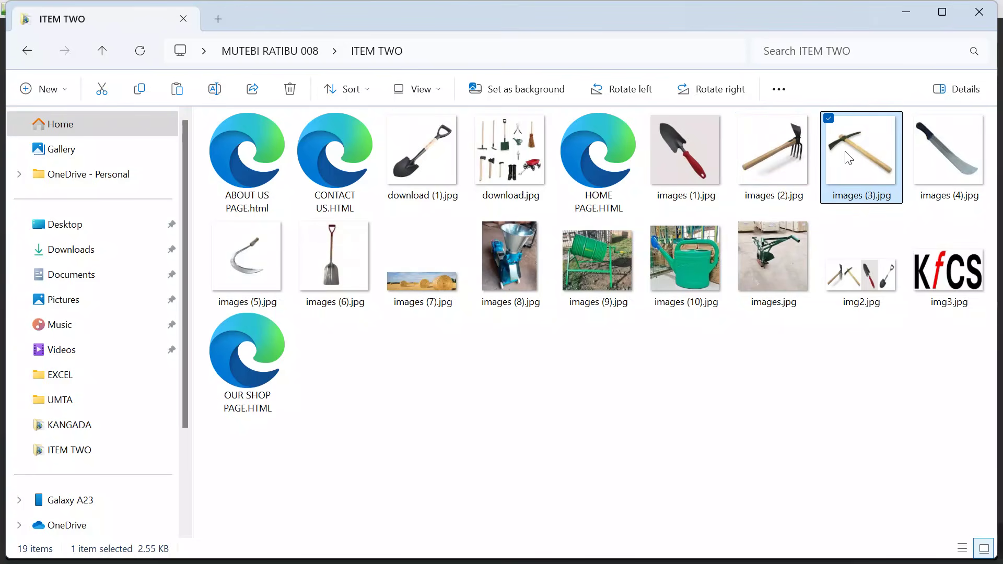
click(905, 11)
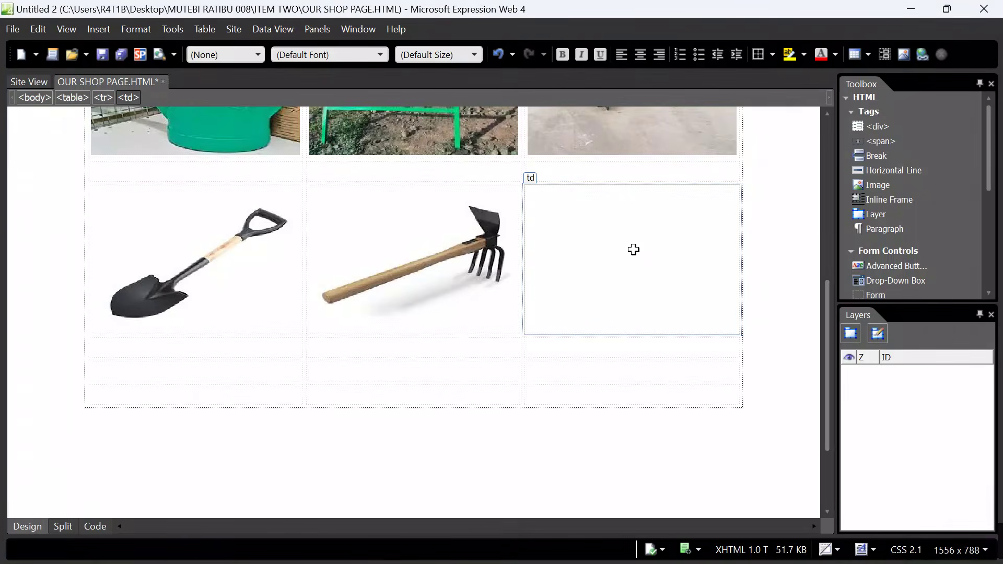
key(ctrl+v)
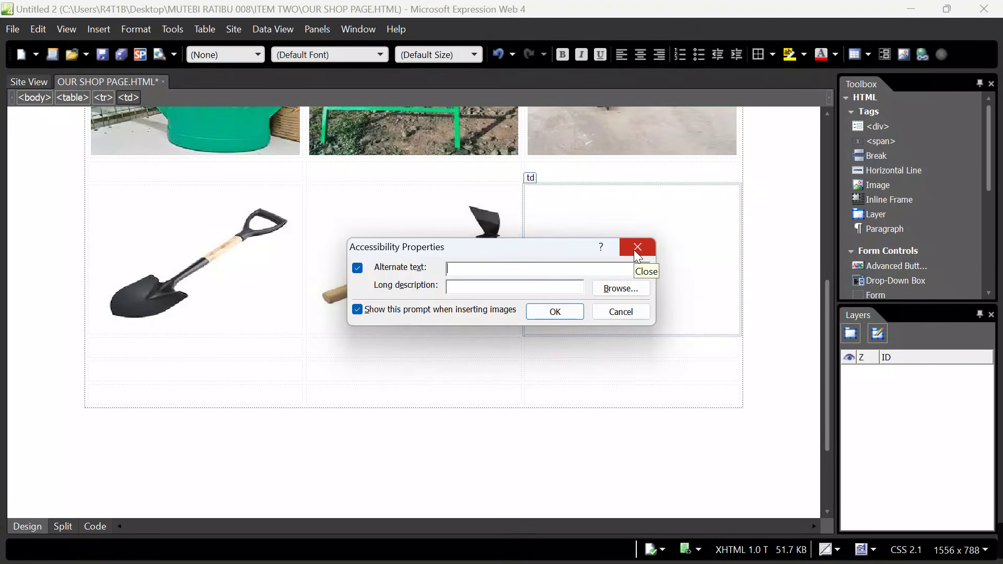
click(543, 313)
Resize the pickaxe picture to 400 pixels wide and 274 pixels high with Keep aspect ratio off.
click(585, 263)
right_click(584, 263)
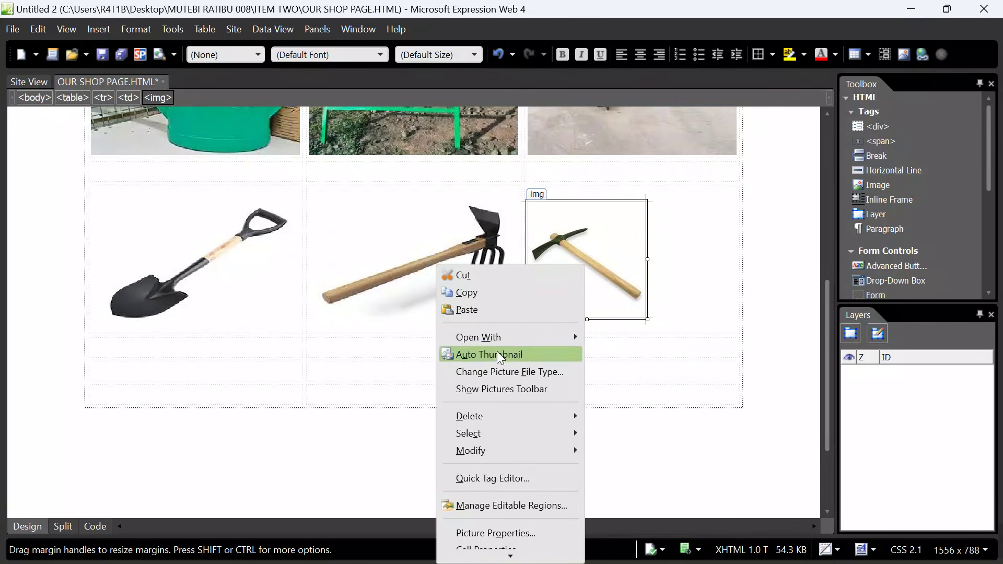
click(497, 530)
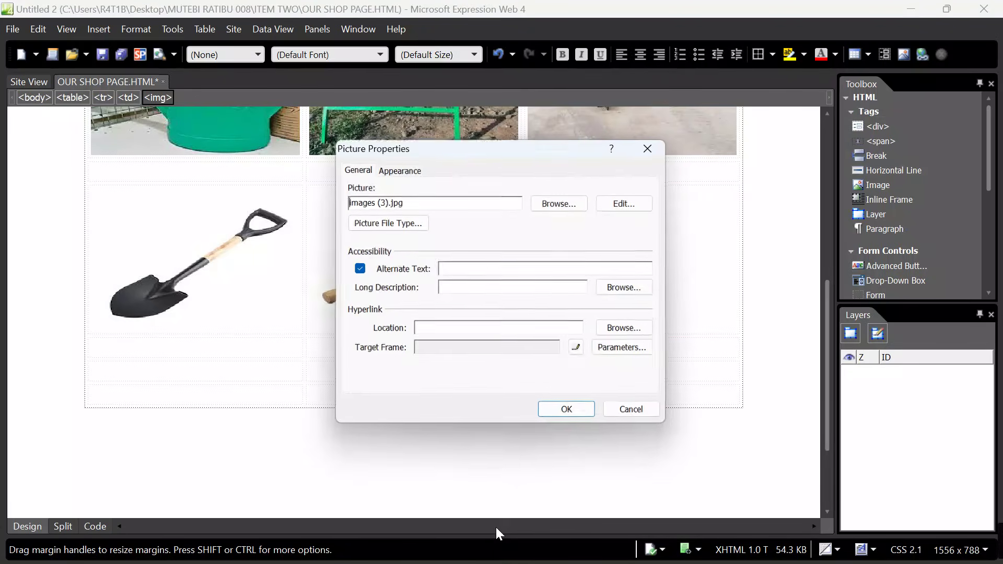
click(399, 170)
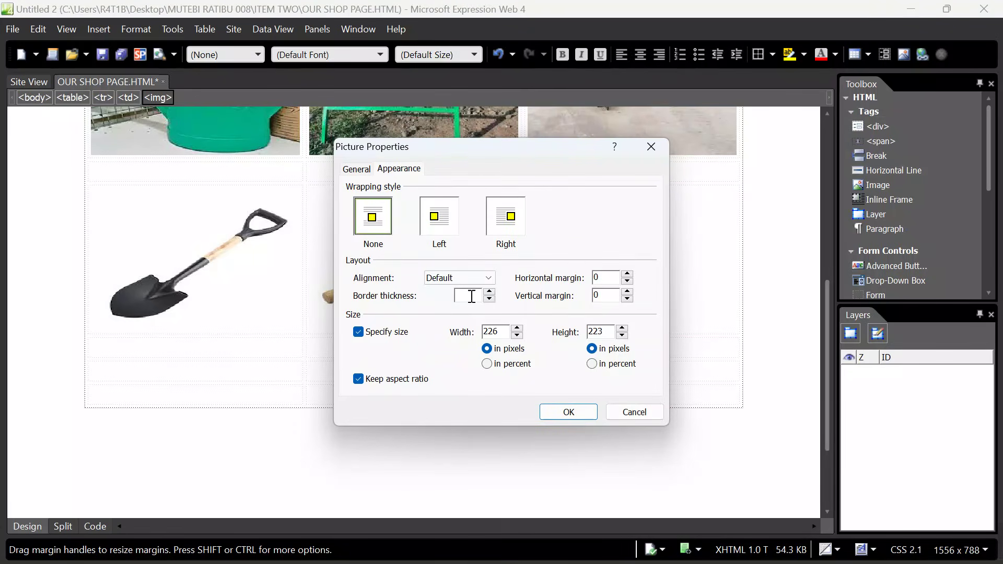
click(358, 379)
click(501, 332)
key(BackSpace)
key(BackSpace)
key(BackSpace)
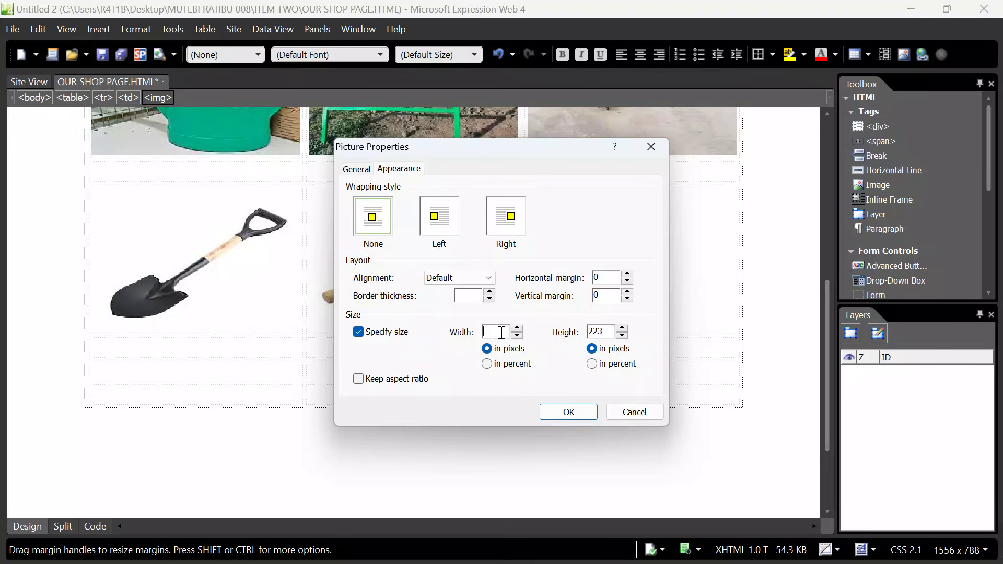
text(400)
key(BackSpace)
text(27)
key(BackSpace)
key(BackSpace)
text(74)
click(569, 412)
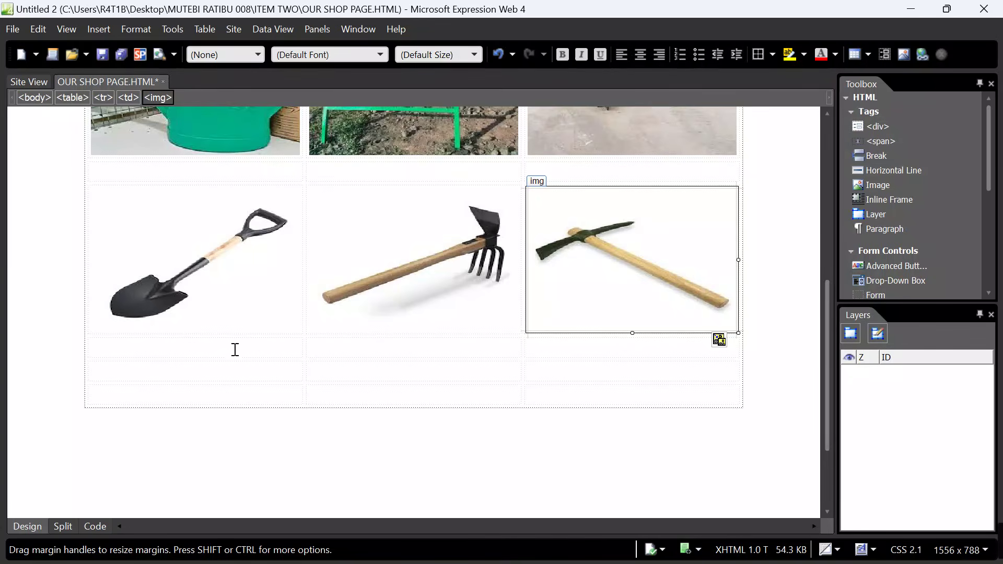
Copy images (1).jpg from the ITEM TWO folder and paste it into the fifth row's first cell in Expression Web, without alternate text.
scroll(201, 316, up, 10)
scroll(201, 315, down, 12)
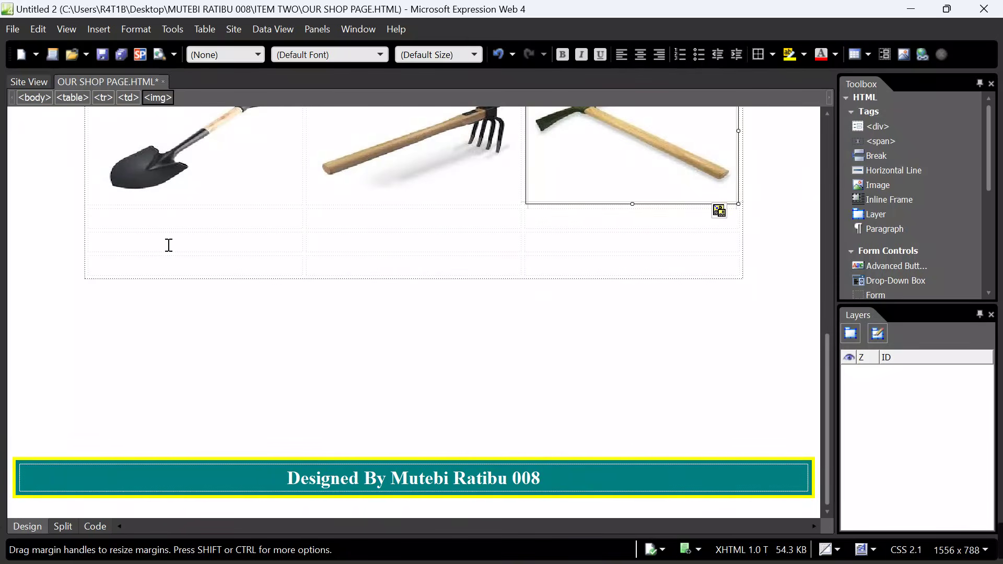
click(168, 245)
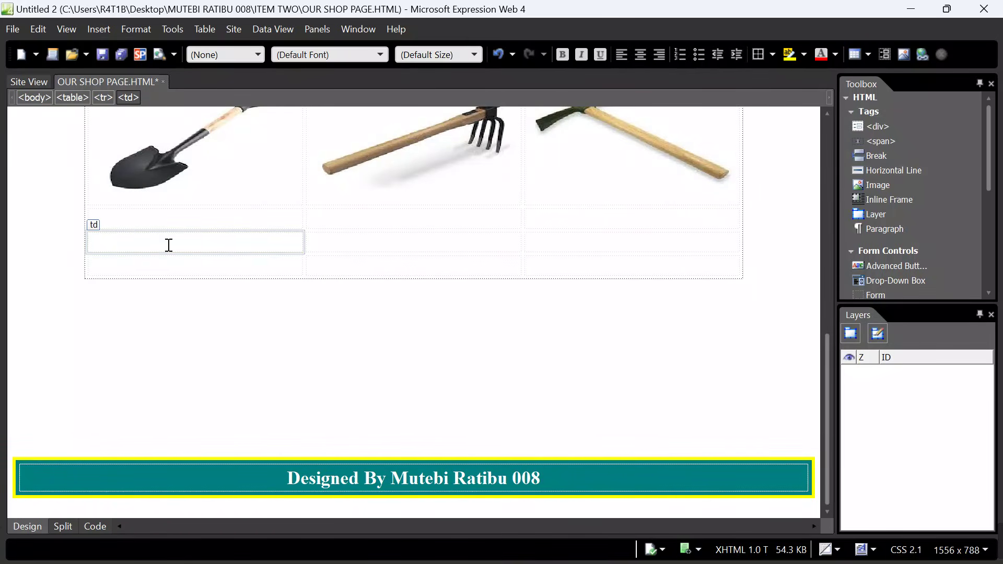
mouse_move(471, 562)
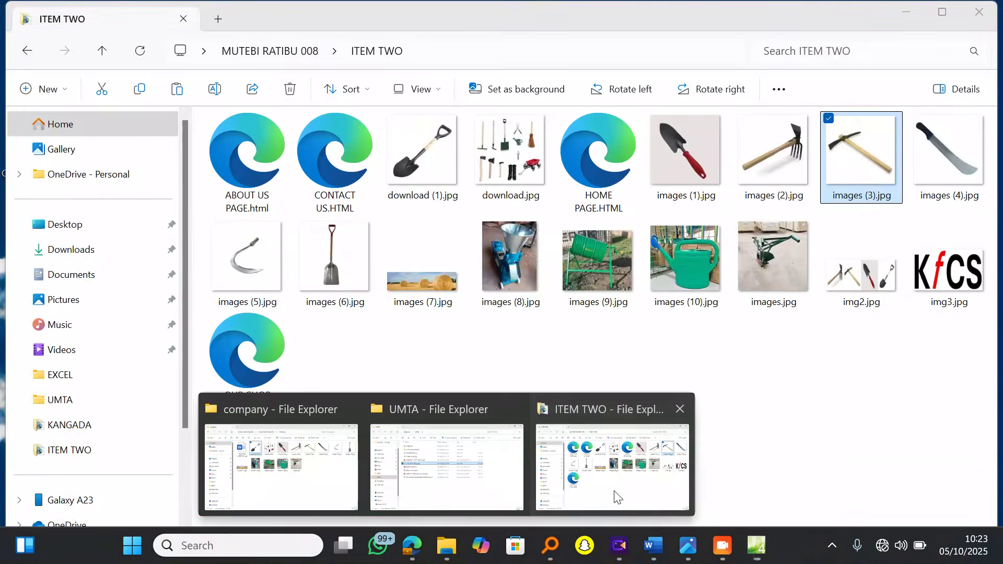
click(617, 497)
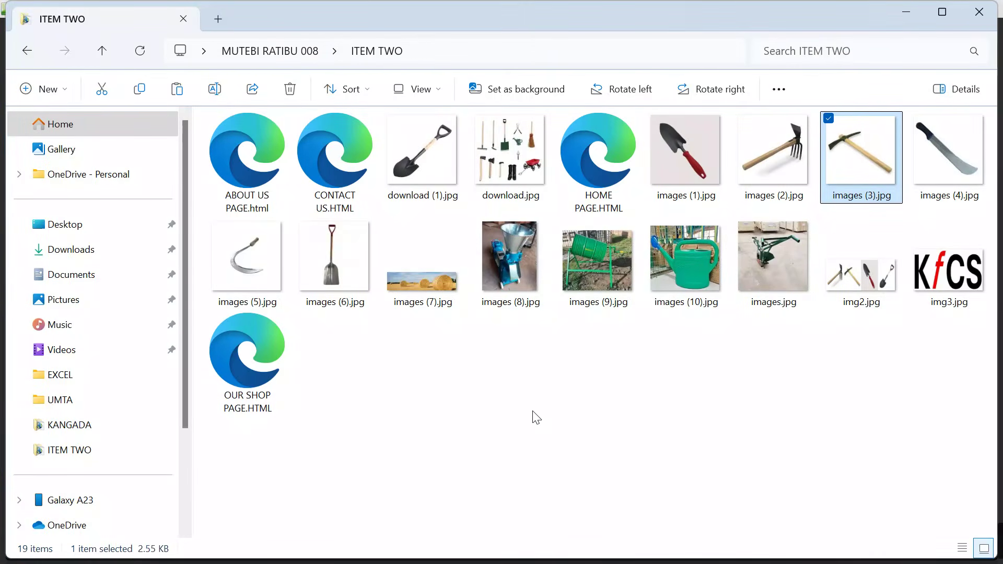
click(678, 168)
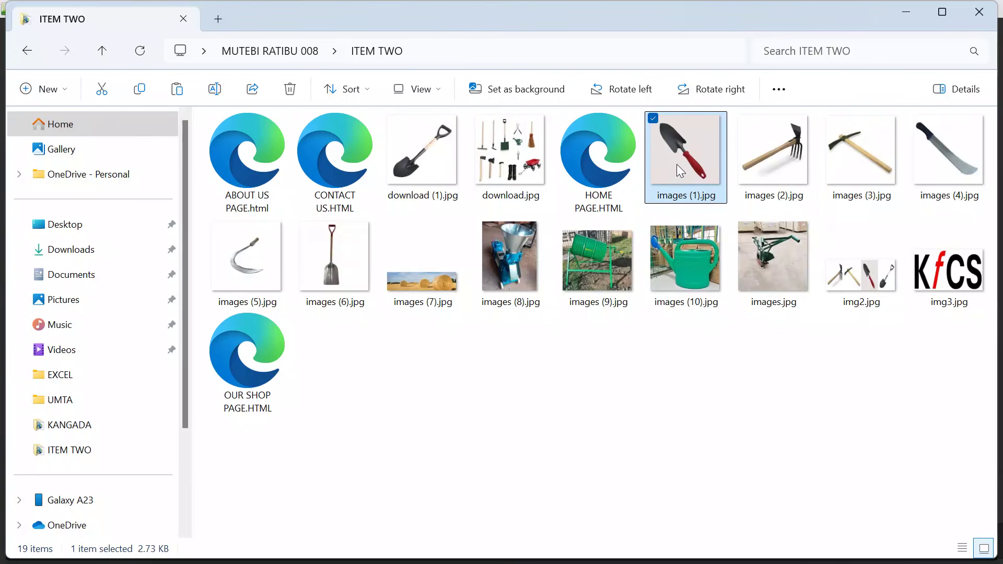
click(913, 8)
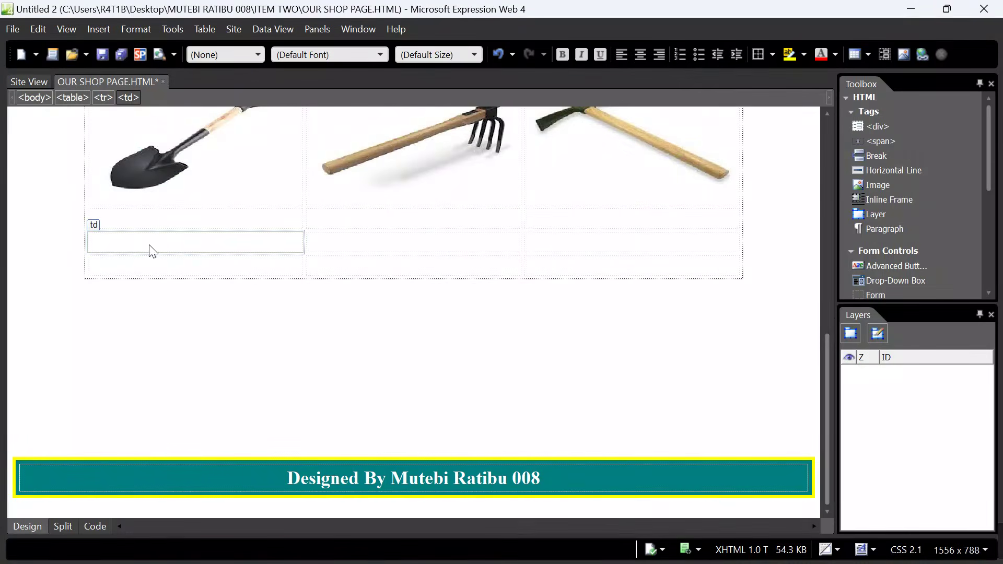
key(ctrl+v)
click(530, 309)
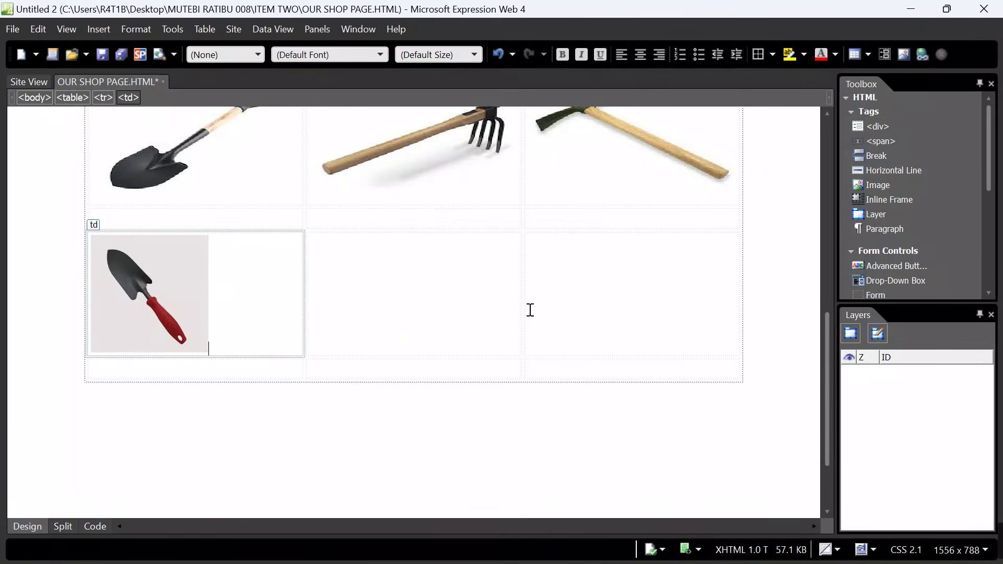
Resize the hand trowel picture to 400 pixels wide and 274 pixels high with Keep aspect ratio off.
right_click(159, 298)
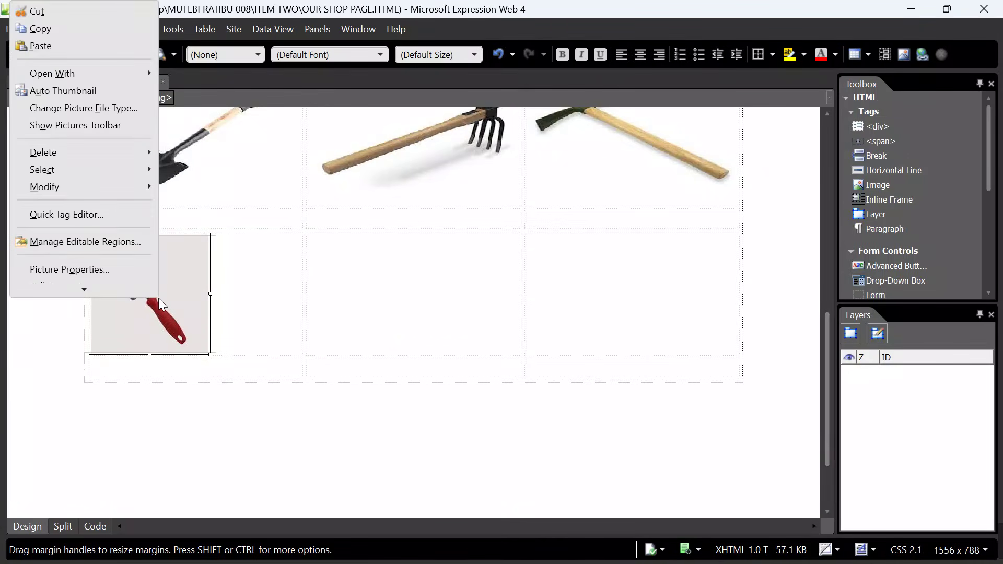
scroll(158, 297, down, 1)
click(105, 222)
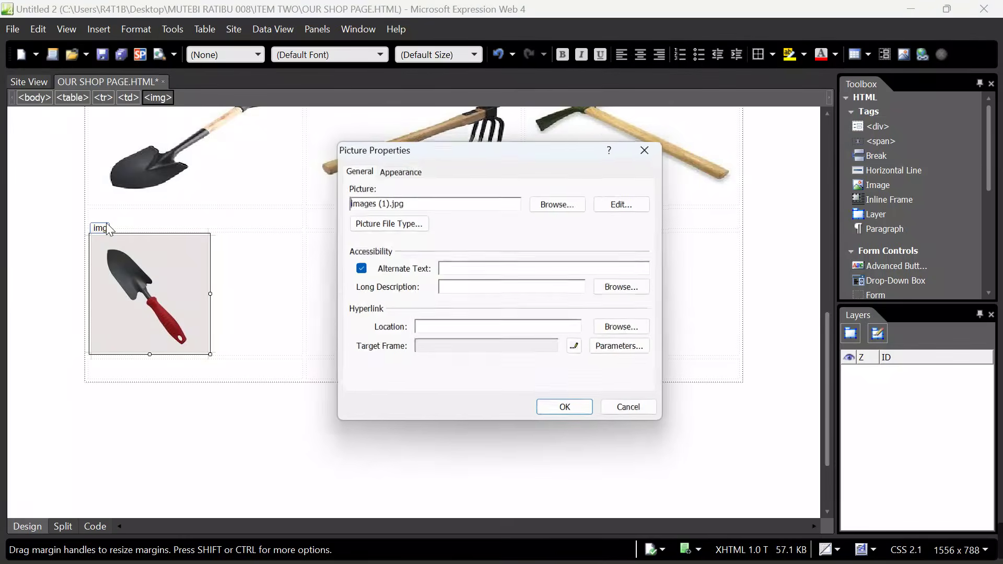
click(405, 171)
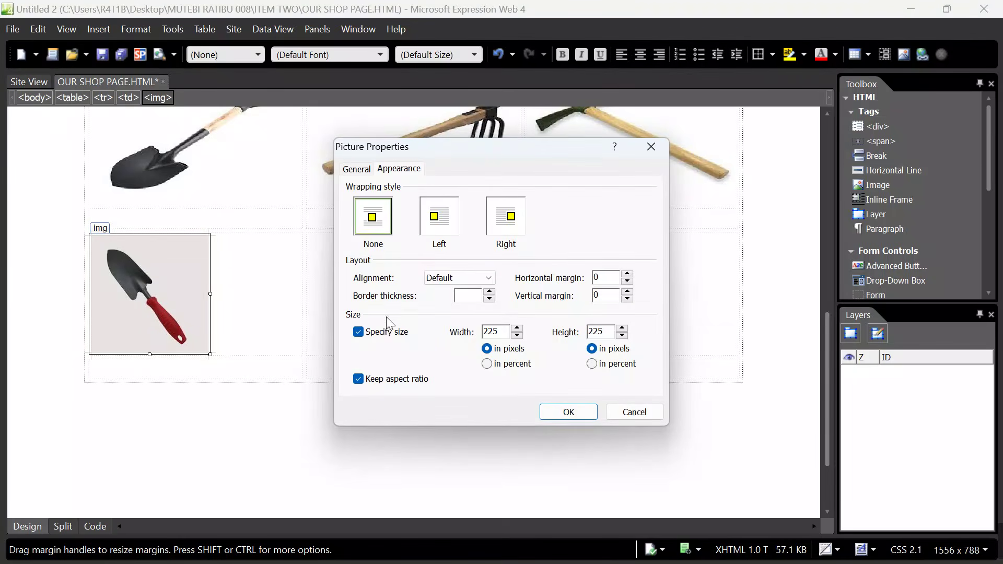
click(358, 379)
click(503, 333)
key(BackSpace)
key(BackSpace)
key(BackSpace)
text(400)
click(608, 333)
text(74)
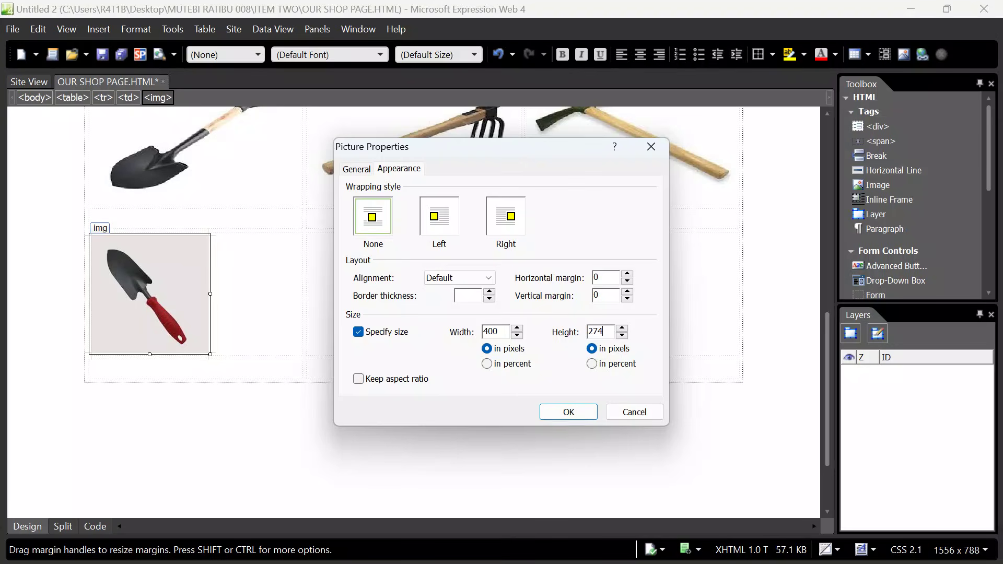
click(570, 413)
Copy images (4).jpg from the ITEM TWO folder and paste it into the fifth row's middle cell in Expression Web, without alternate text.
click(438, 304)
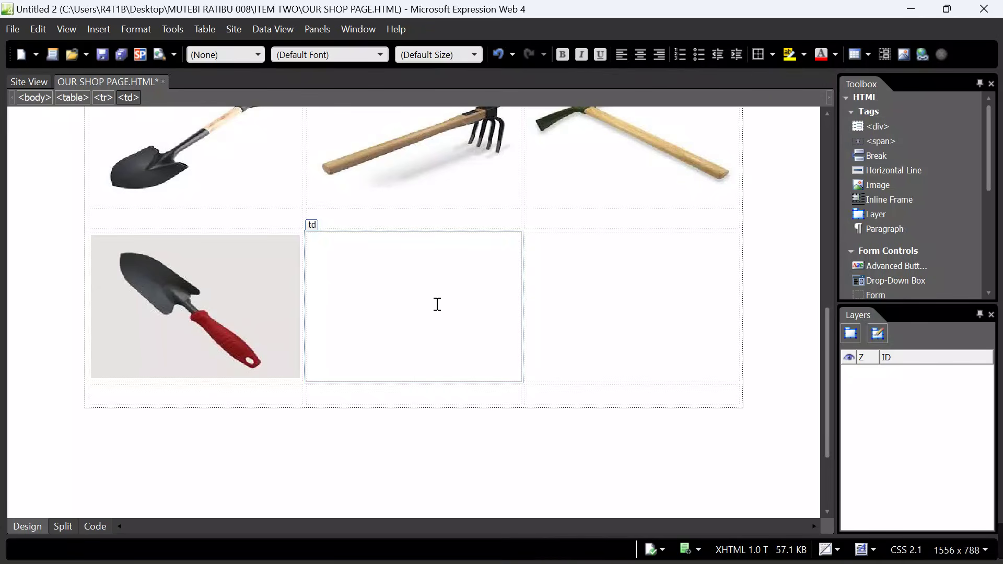
mouse_move(448, 546)
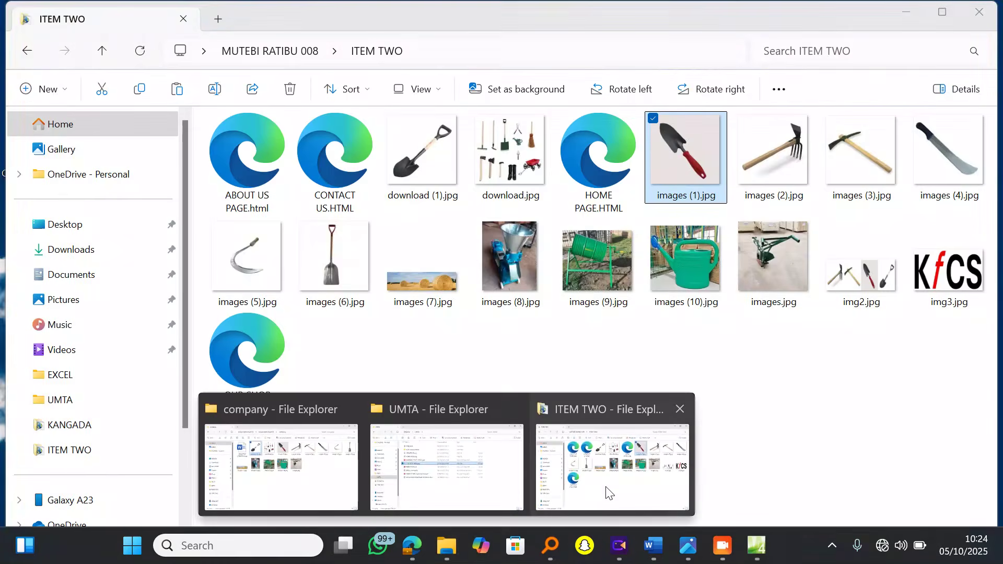
click(606, 492)
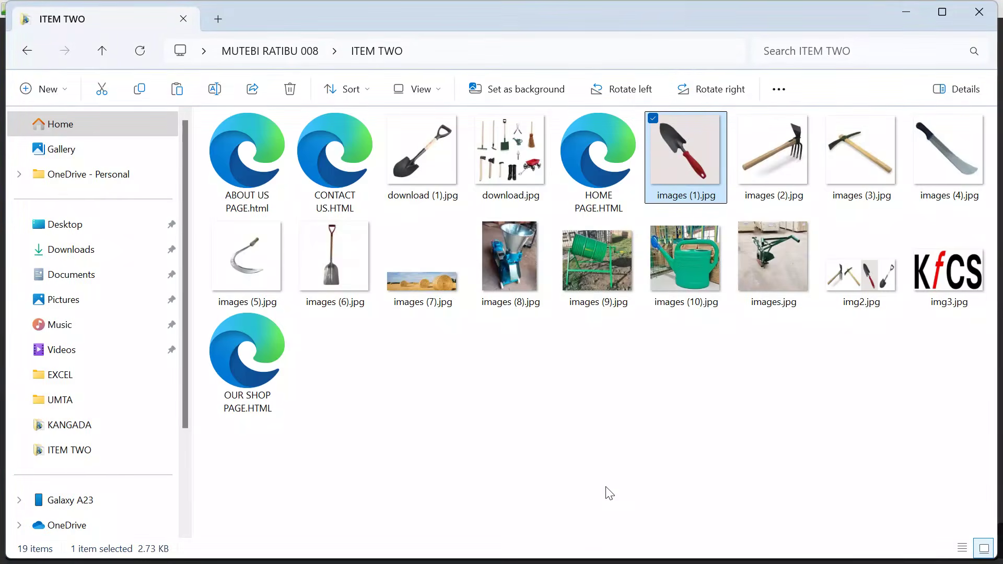
click(963, 153)
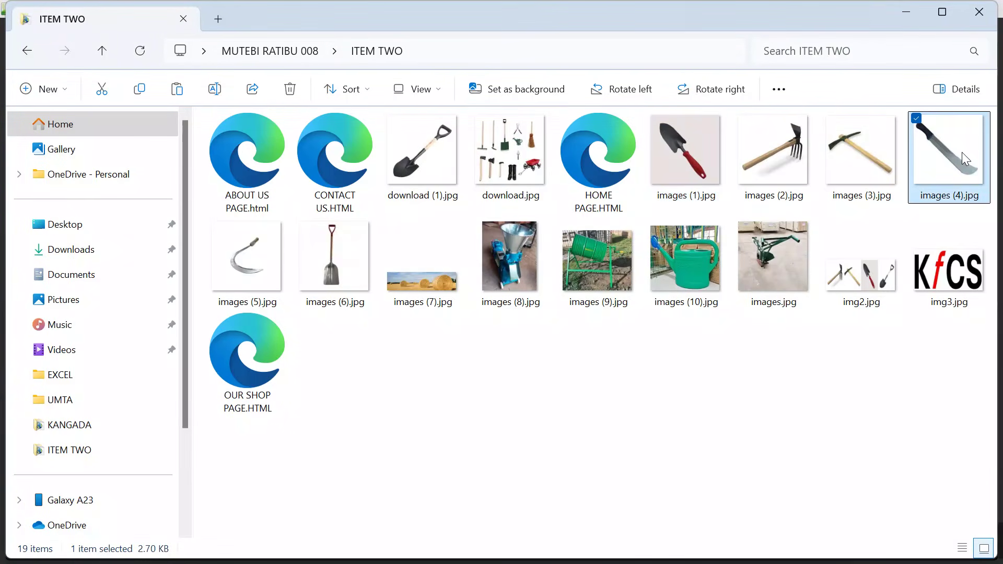
click(907, 11)
click(418, 277)
key(ctrl+v)
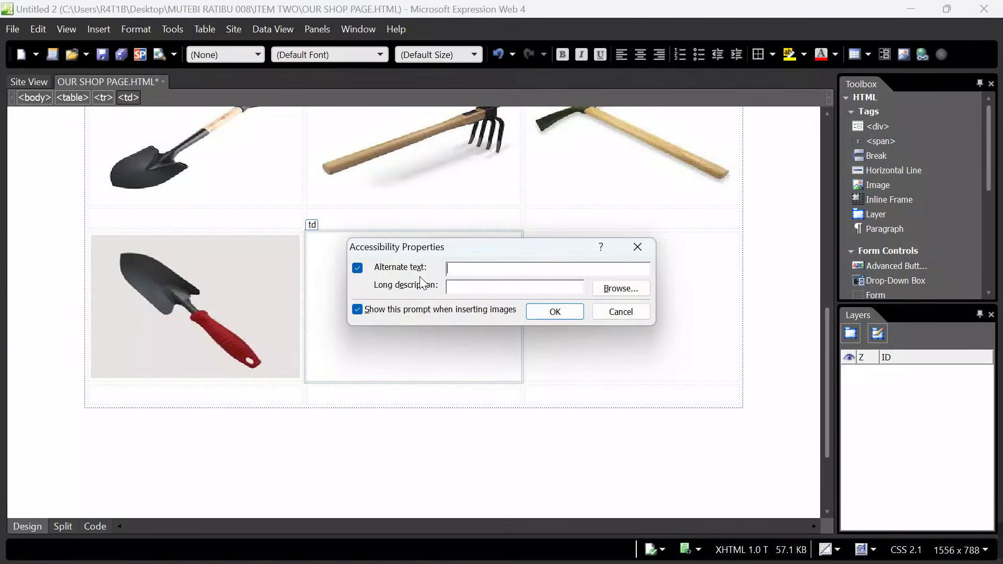
click(543, 312)
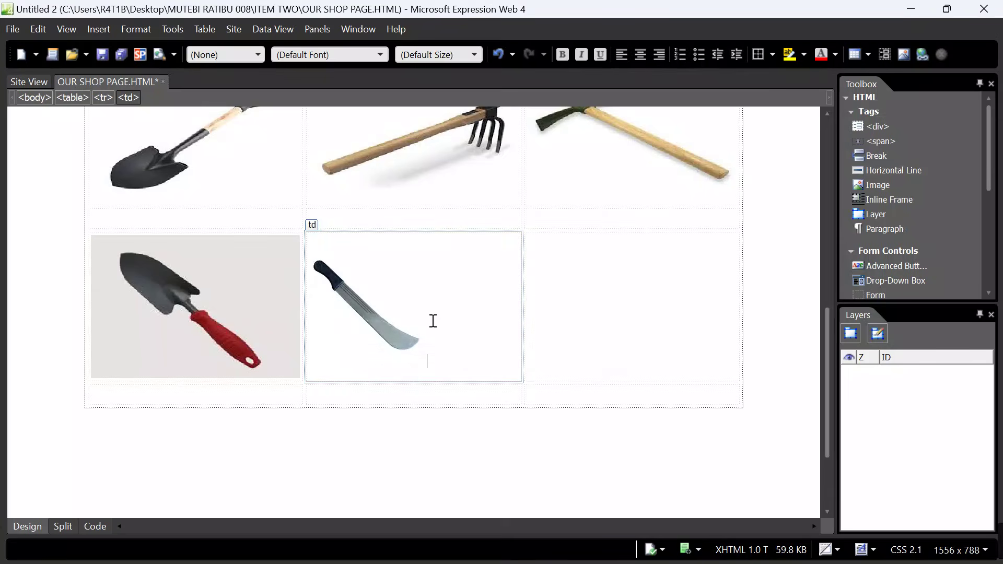
Resize the machete picture to 400 pixels wide and 274 pixels high with Keep aspect ratio off.
right_click(365, 318)
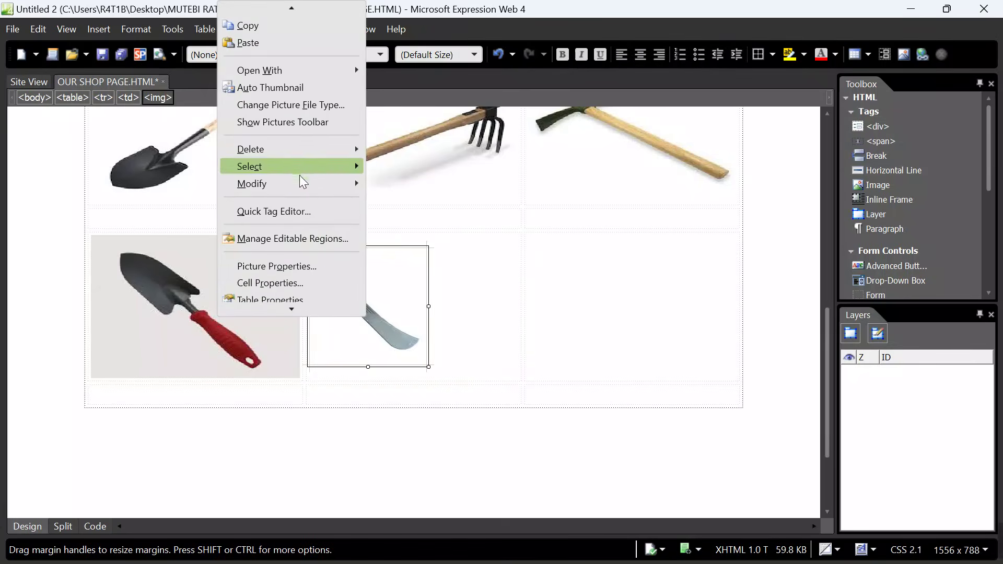
click(300, 266)
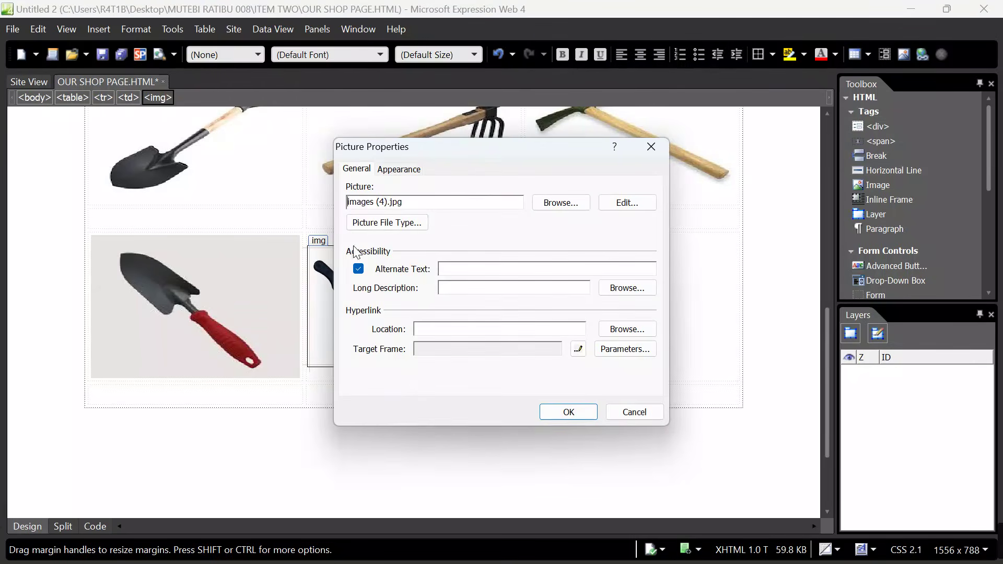
click(398, 169)
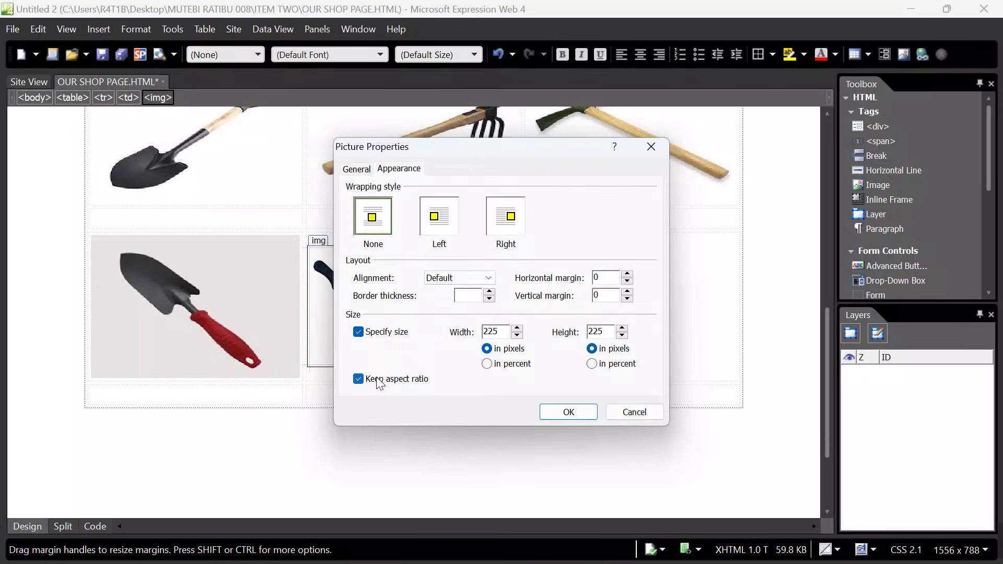
click(359, 380)
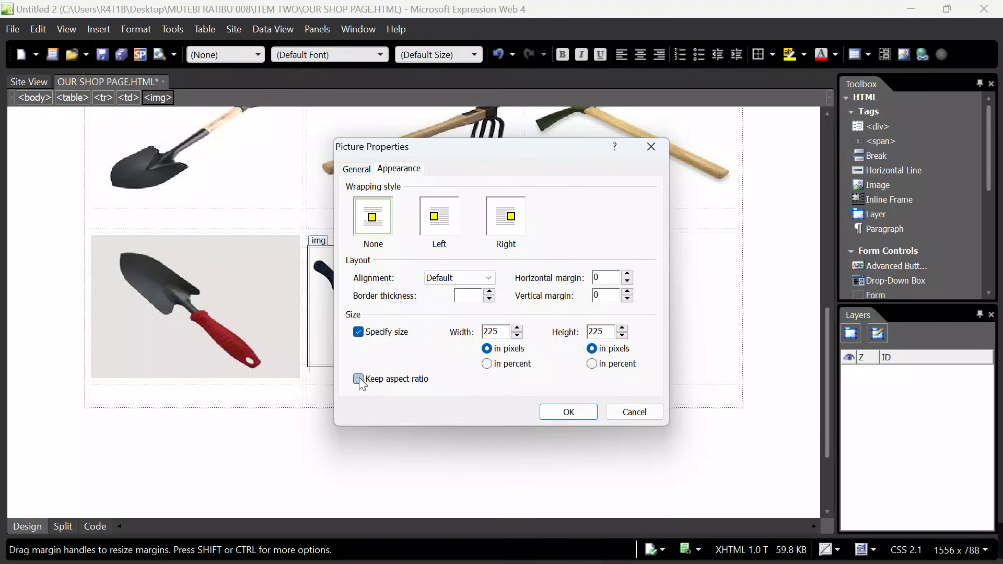
click(506, 333)
key(BackSpace)
key(BackSpace)
key(BackSpace)
text(400)
click(612, 330)
key(BackSpace)
key(BackSpace)
text(74)
click(571, 414)
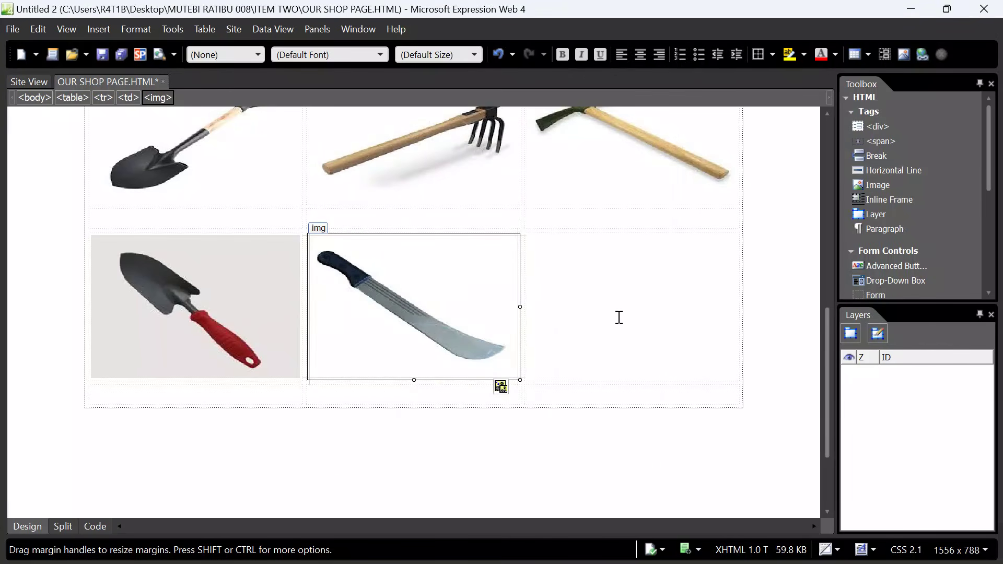
Copy images (5).jpg from the ITEM TWO folder and paste it into the fifth row's last cell in Expression Web, without alternate text.
click(622, 316)
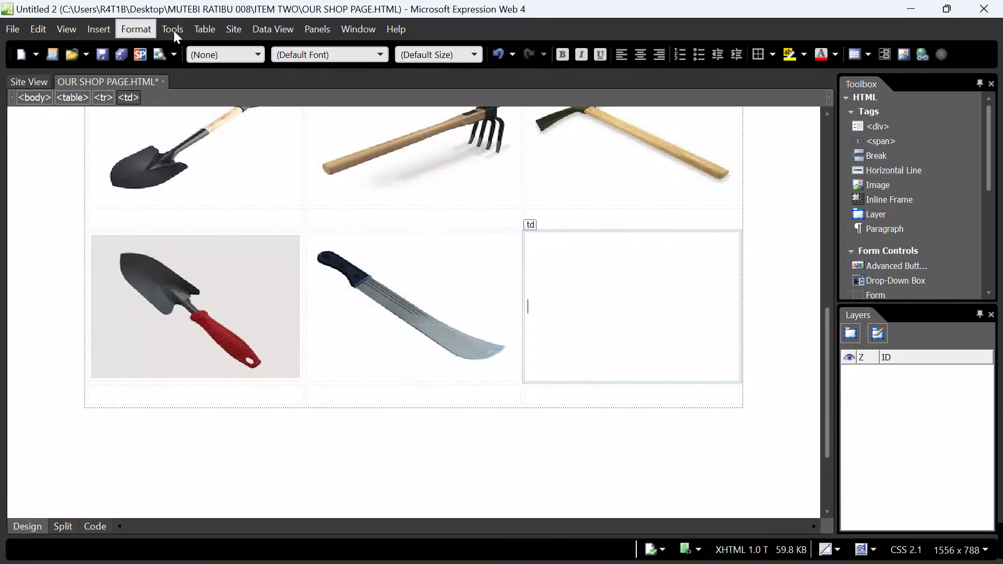
mouse_move(609, 555)
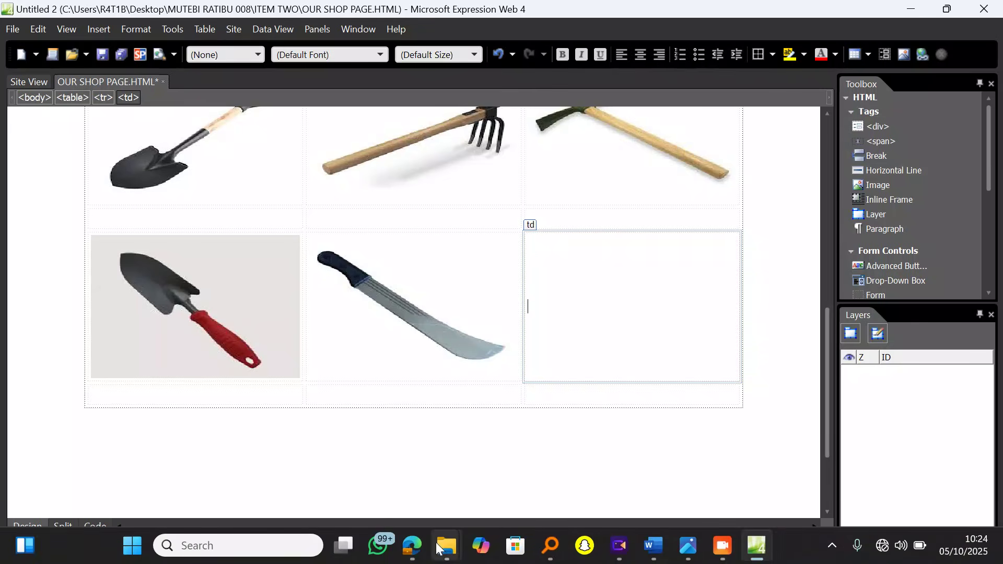
mouse_move(446, 546)
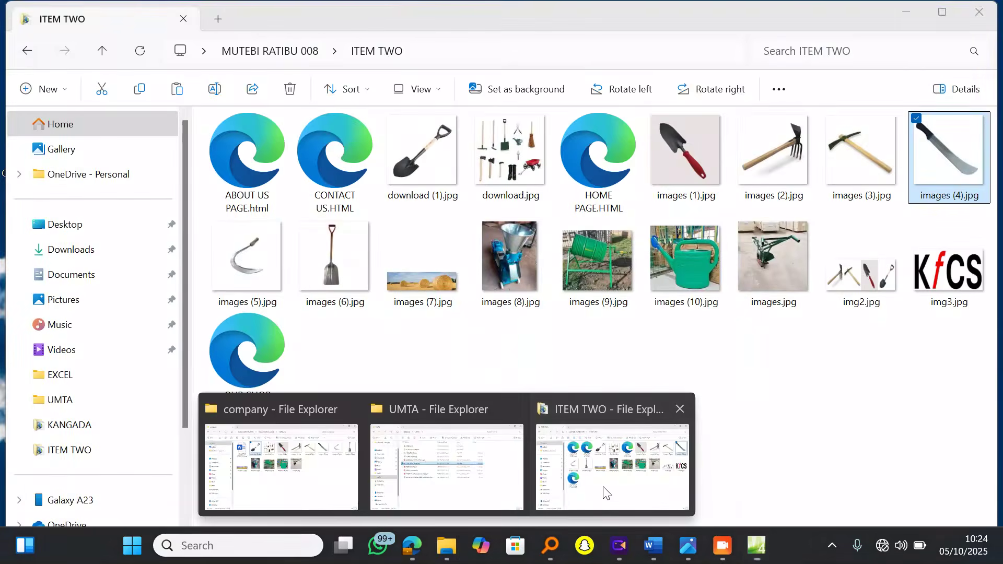
click(606, 492)
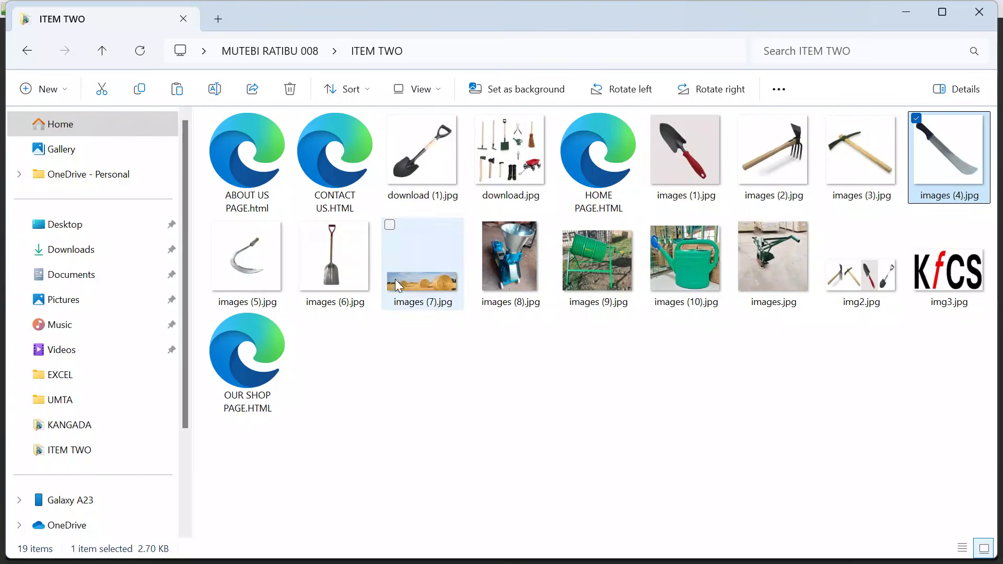
click(268, 244)
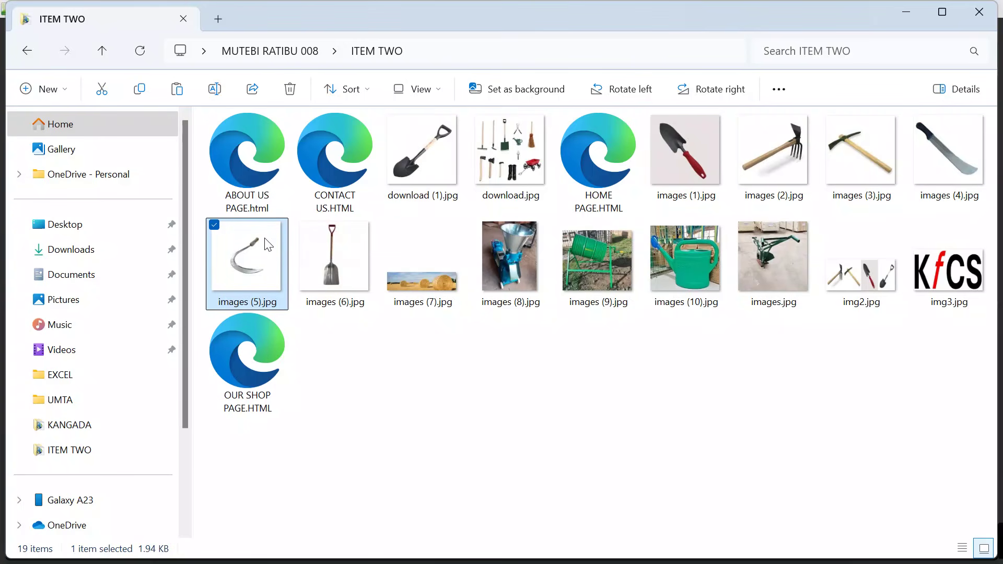
click(905, 11)
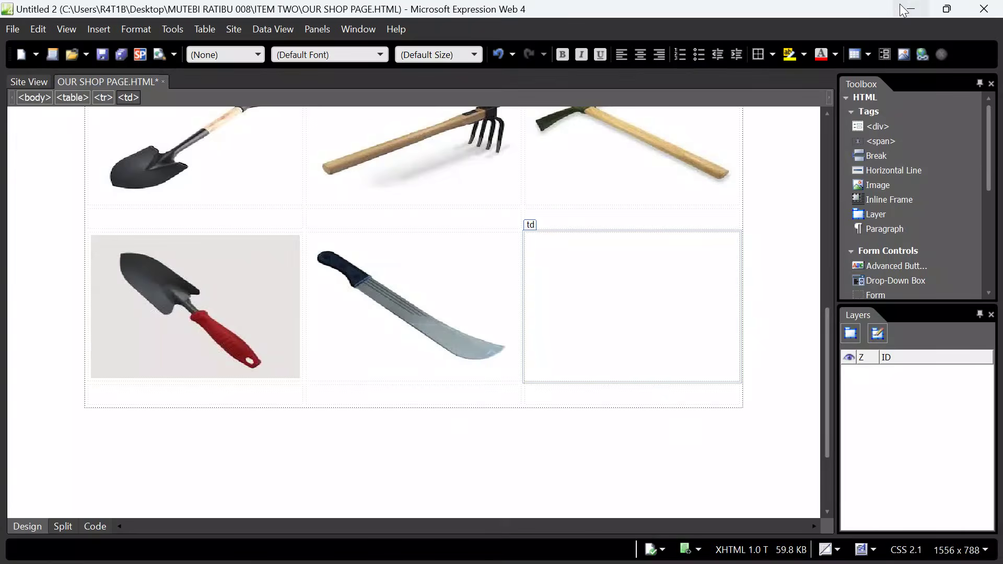
key(ctrl+v)
click(571, 310)
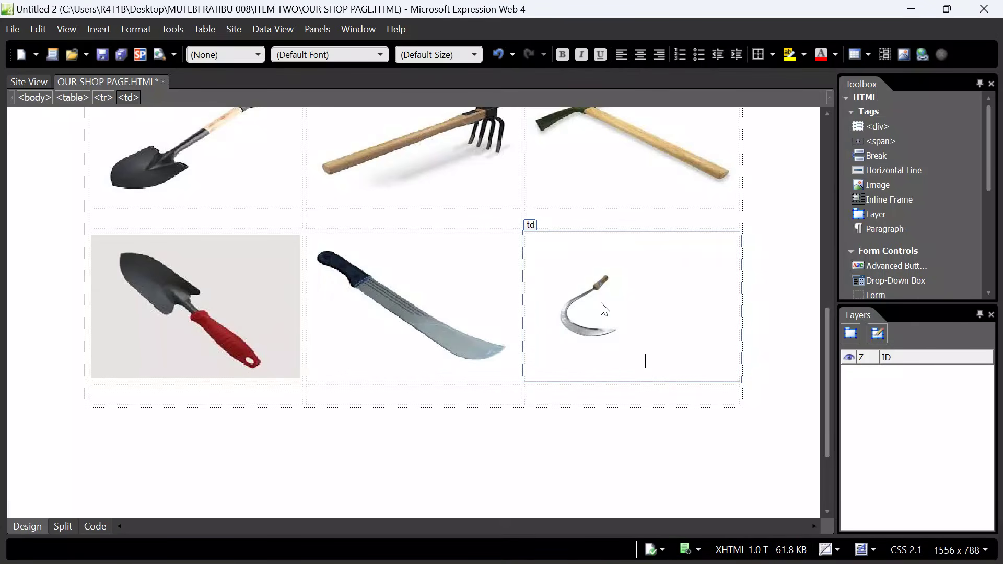
Resize the sickle picture to 400 pixels wide and 274 pixels high with Keep aspect ratio off.
right_click(605, 309)
scroll(556, 243, down, 1)
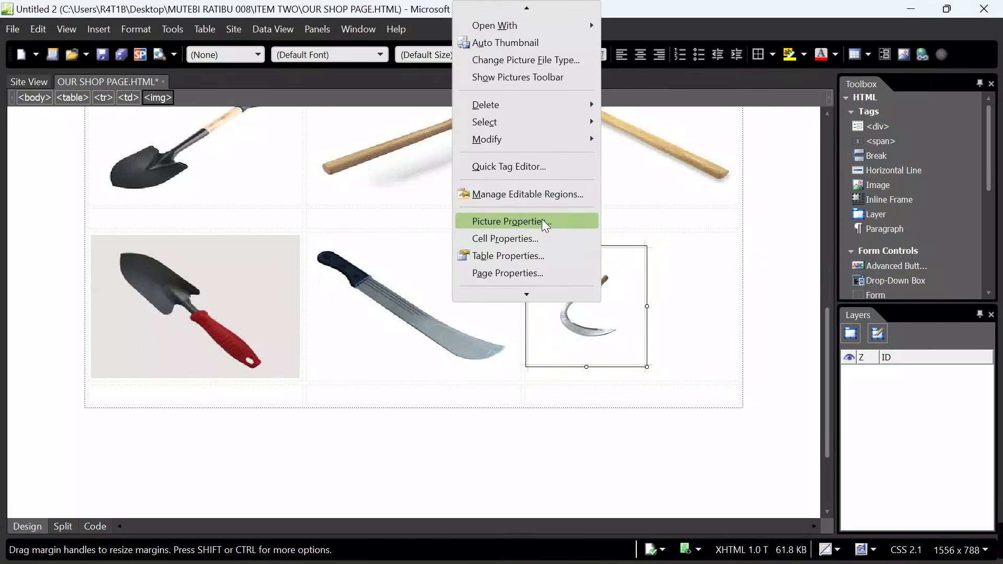
click(541, 221)
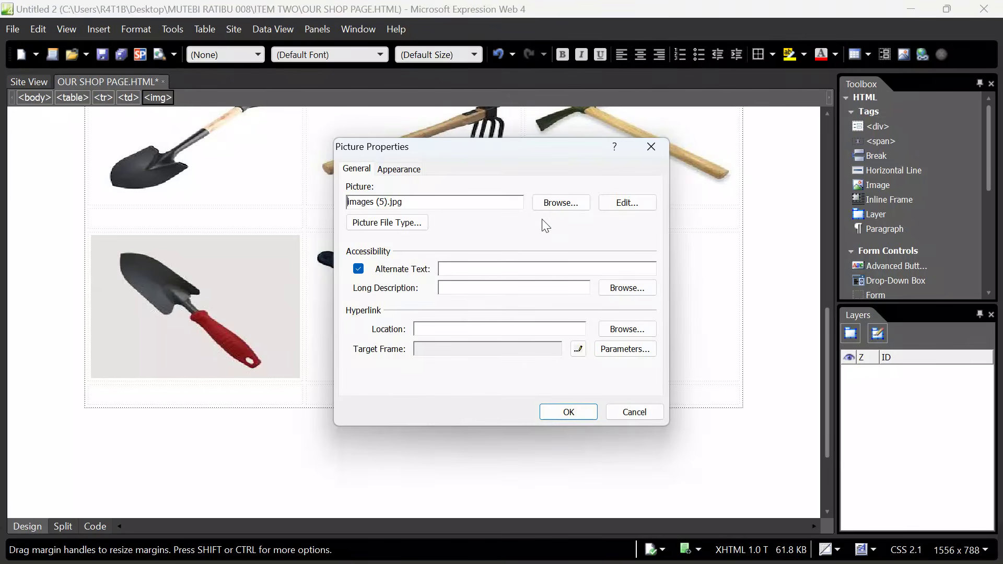
click(397, 173)
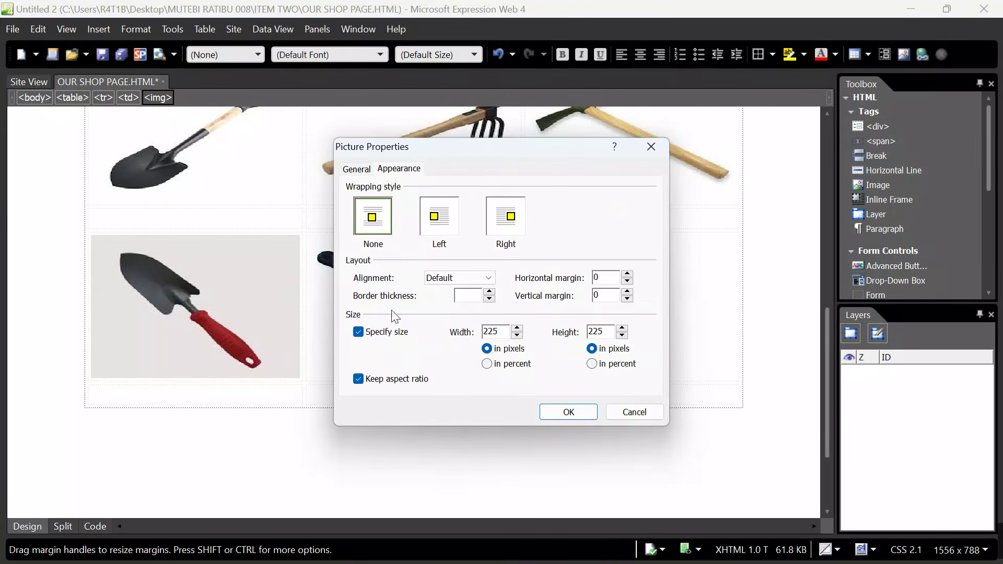
click(360, 381)
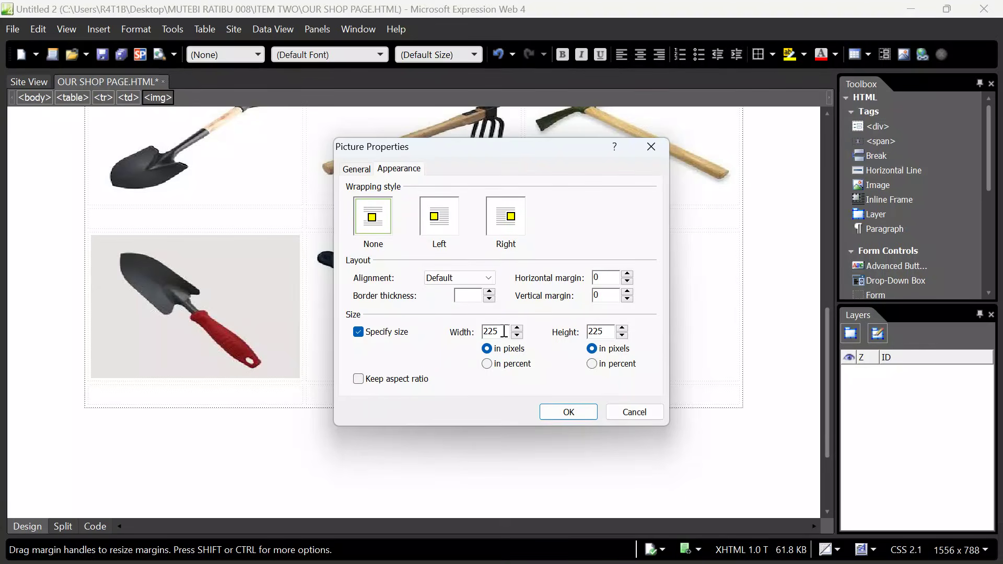
key(BackSpace)
key(BackSpace)
key(BackSpace)
text(400)
click(613, 332)
text(7)
click(565, 412)
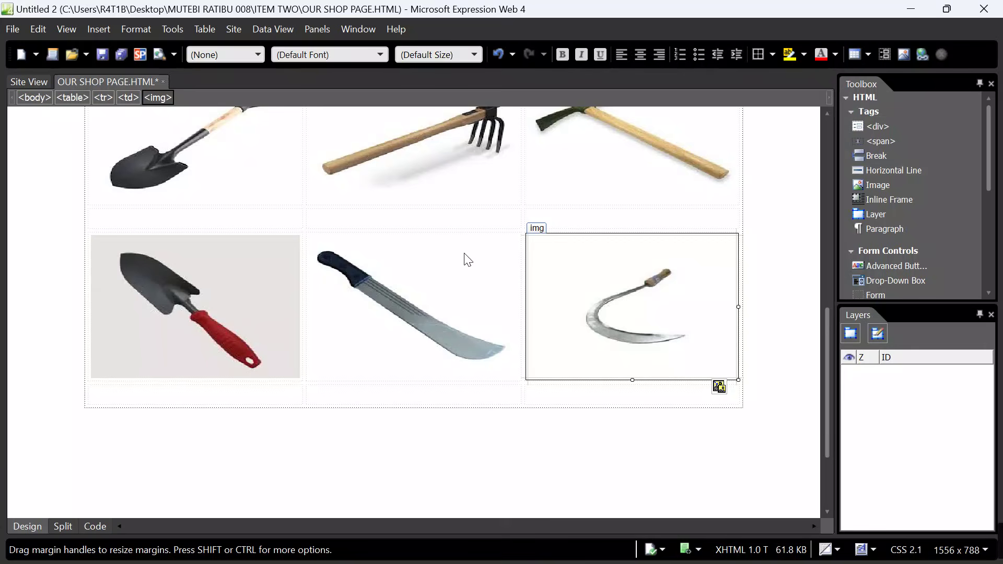
Check the rows of product pictures in the table and save OUR SHOP PAGE.HTML.
scroll(465, 259, up, 5)
scroll(464, 253, up, 3)
scroll(463, 253, down, 6)
key(ctrl+s)
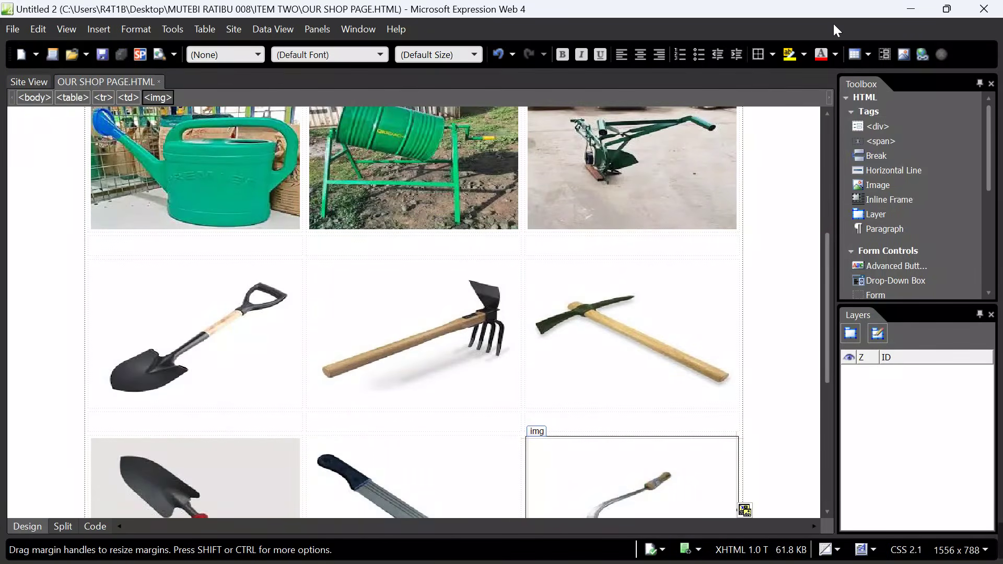
Switch to the Edge browser and review the Our Shop page from its header down to the product pictures.
click(911, 8)
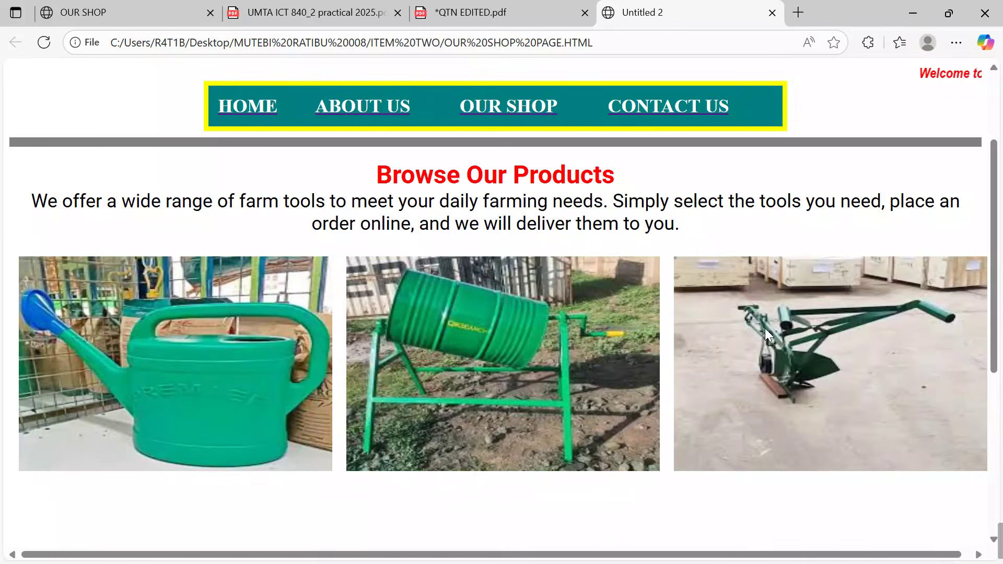
scroll(765, 328, down, 4)
scroll(765, 328, up, 4)
scroll(765, 328, down, 2)
scroll(764, 328, up, 5)
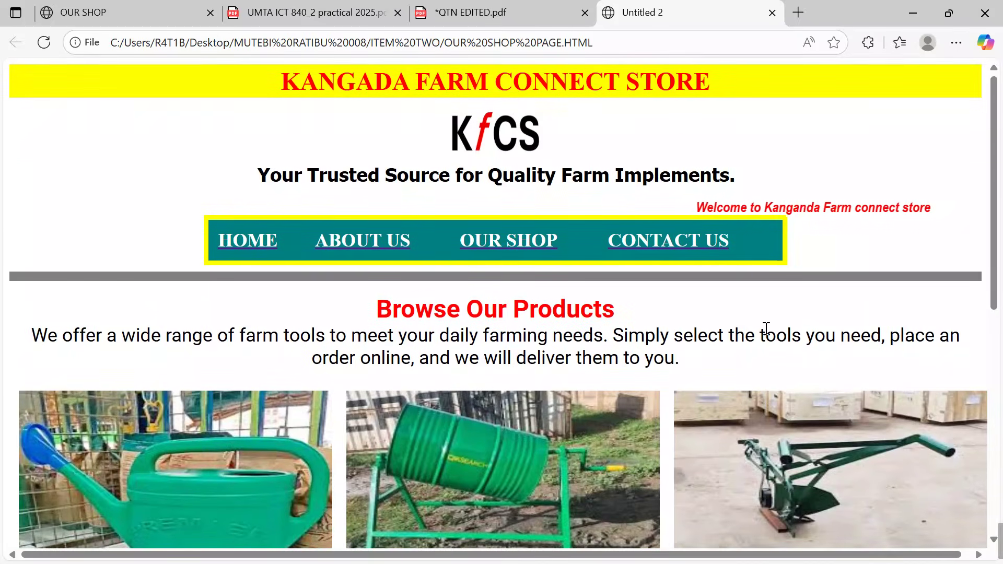
Reload the shop page preview and review its product picture grid there and in the Expression Web design view.
click(46, 47)
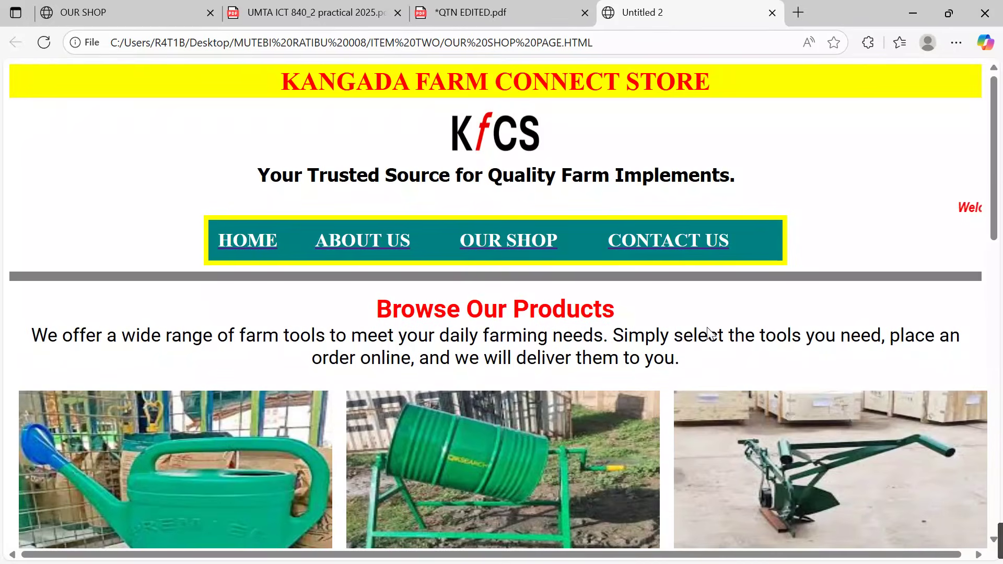
scroll(716, 329, down, 5)
scroll(716, 334, down, 9)
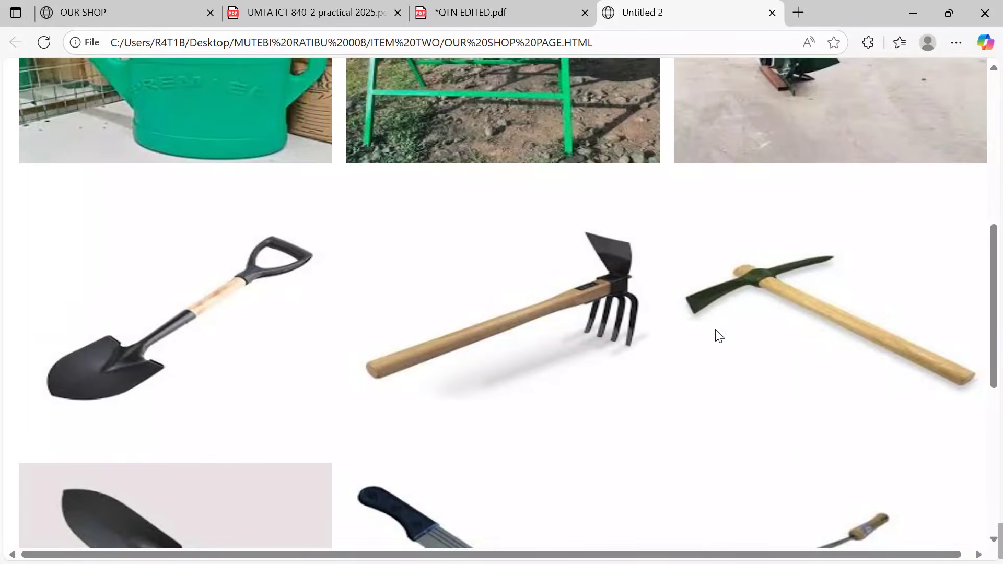
scroll(716, 335, up, 10)
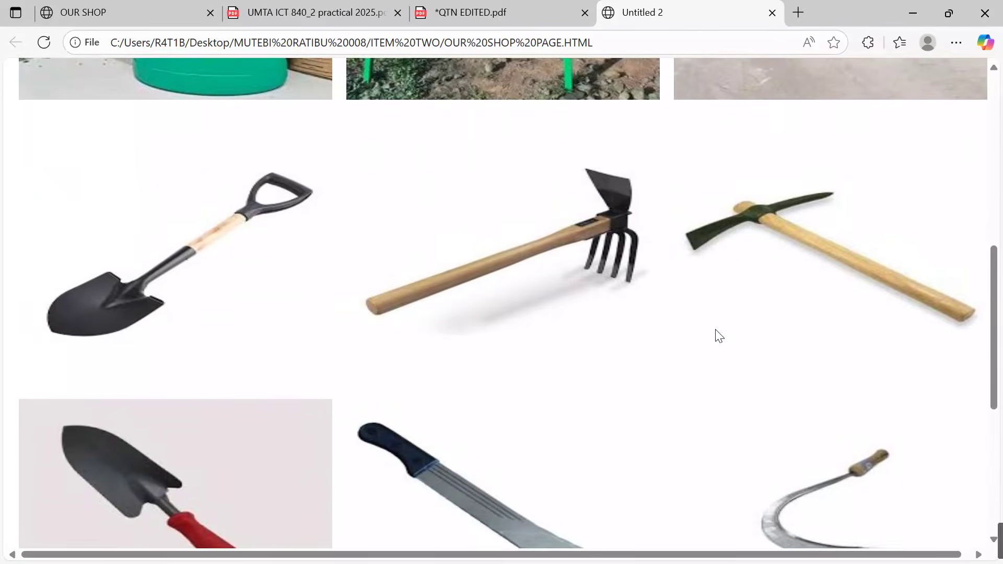
scroll(715, 335, down, 3)
scroll(717, 334, down, 6)
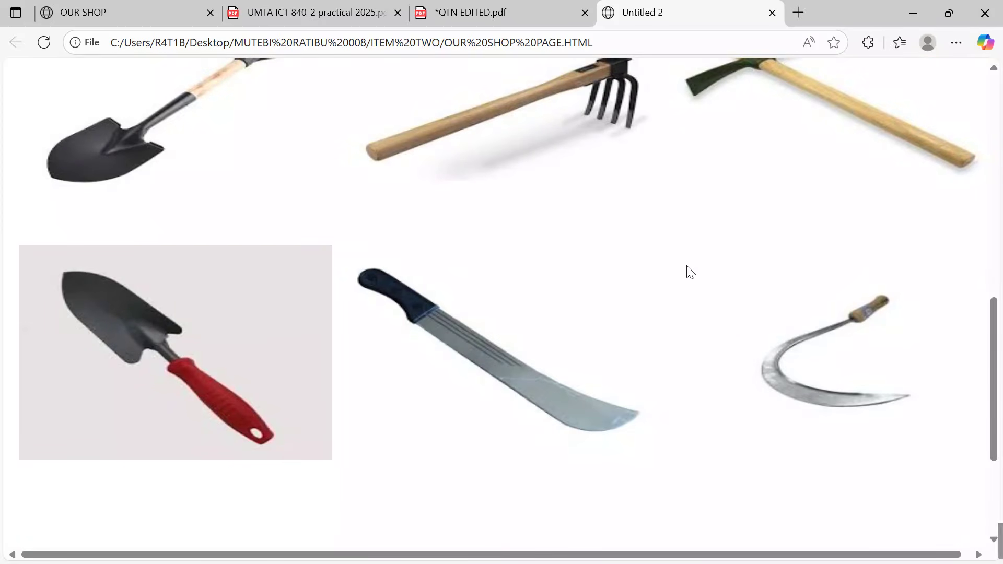
mouse_move(721, 563)
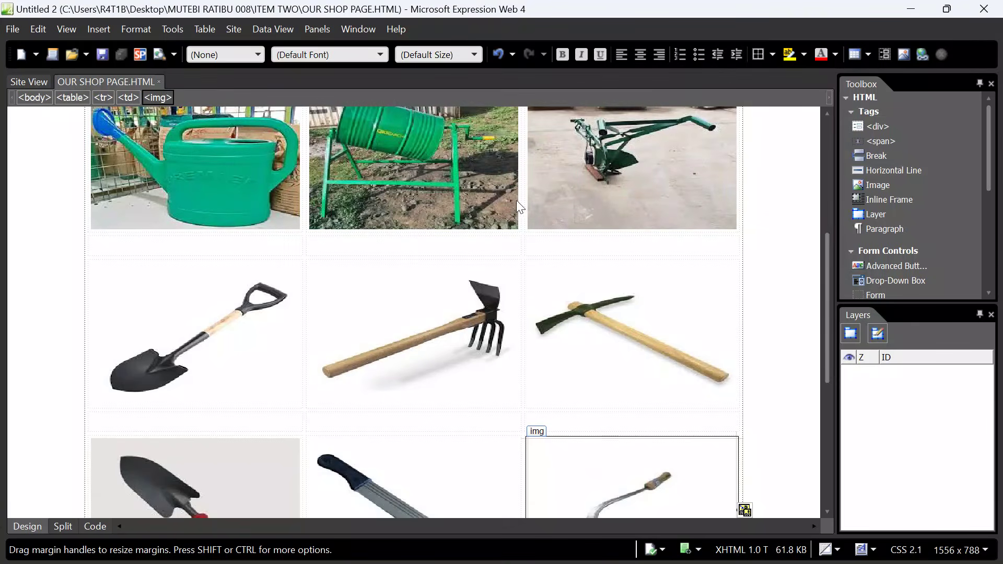
scroll(596, 245, up, 5)
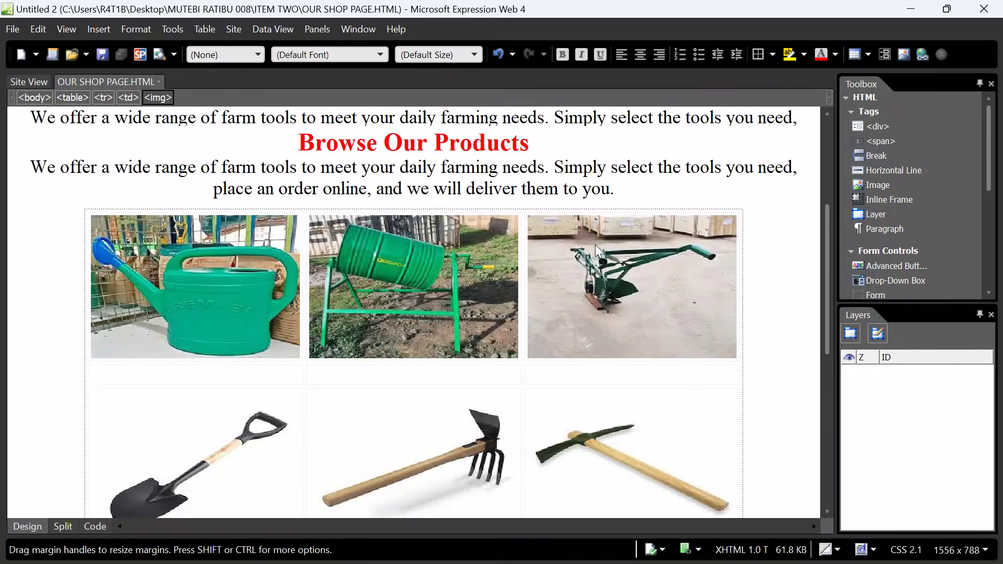
scroll(596, 245, down, 5)
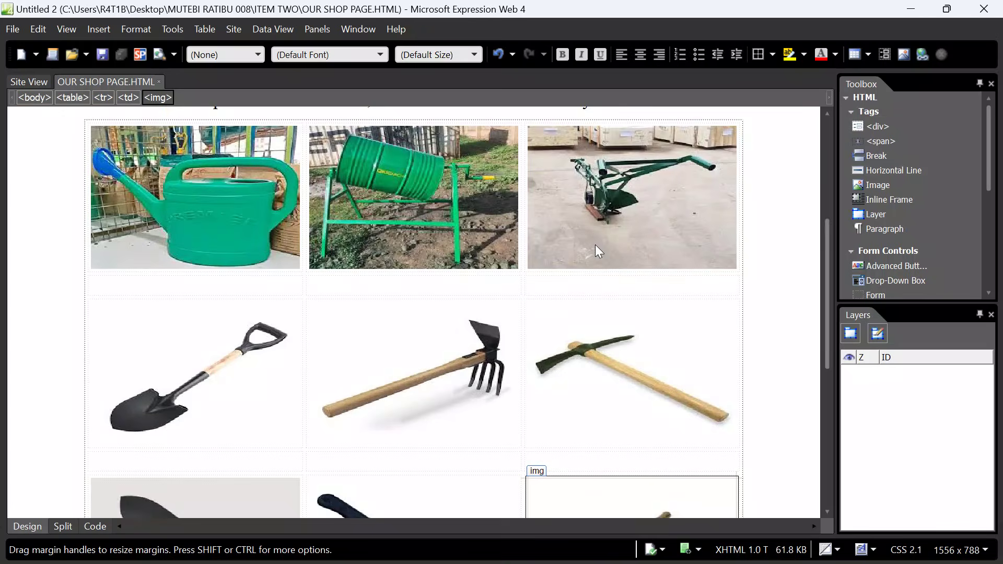
Switch to Microsoft Edge and read the key marking points for website design in the MARKING POINTS WEB 2 PDF.
mouse_move(600, 563)
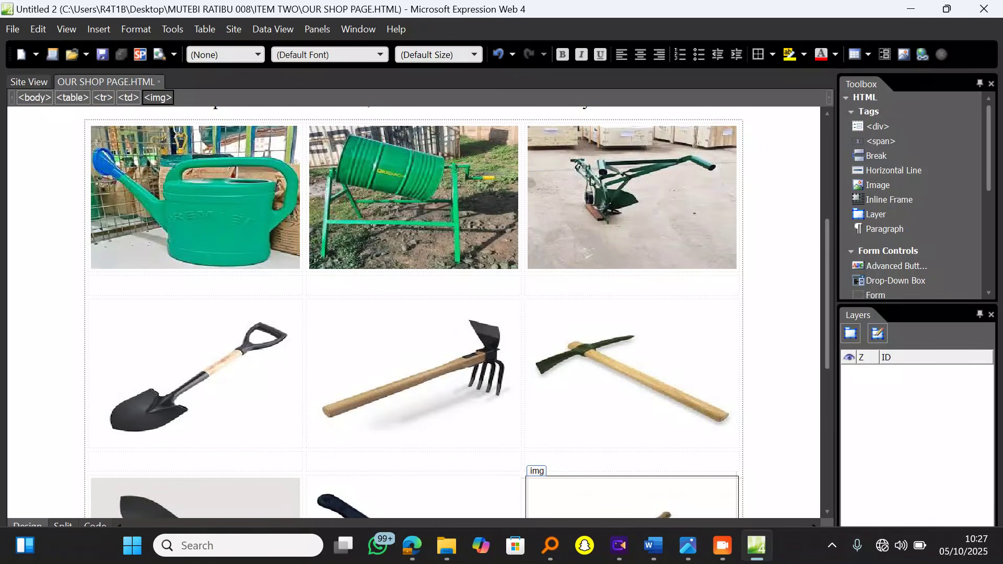
mouse_move(412, 546)
click(433, 485)
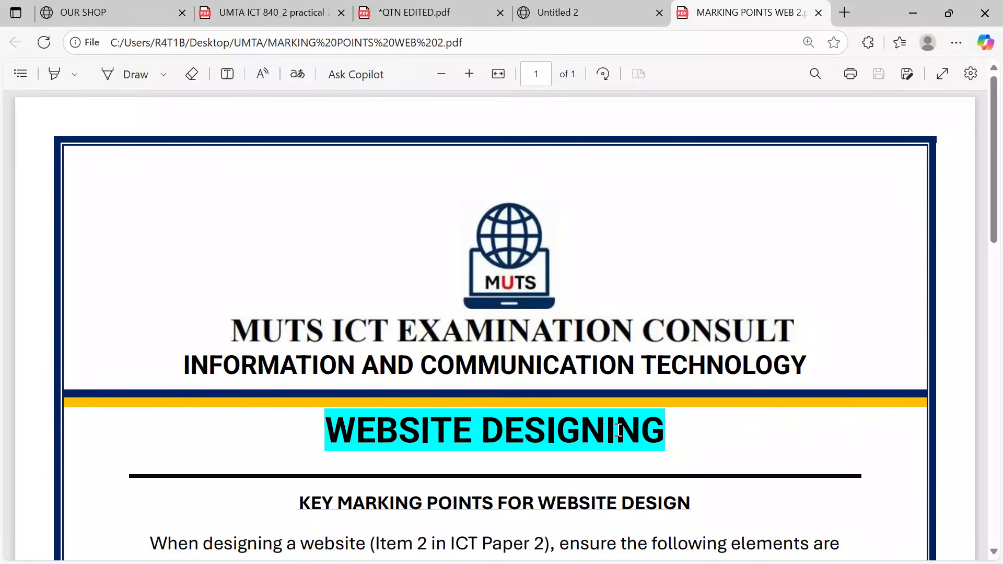
scroll(587, 426, down, 4)
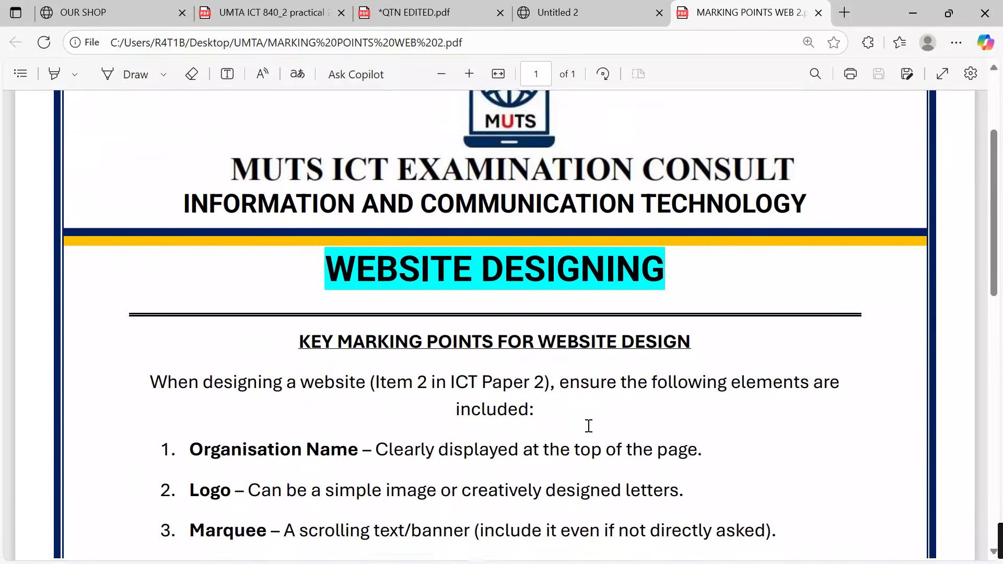
scroll(588, 425, down, 1)
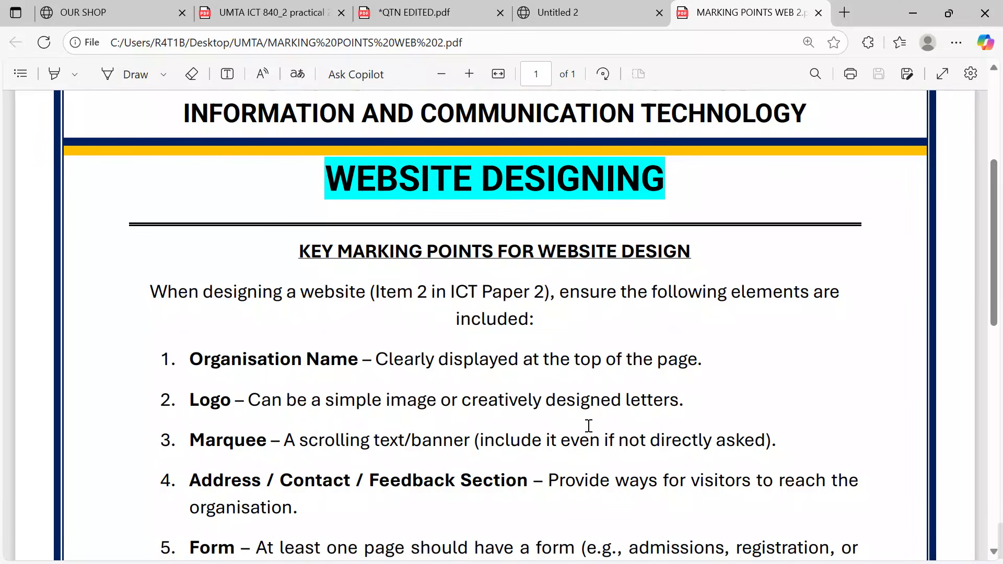
scroll(588, 426, down, 2)
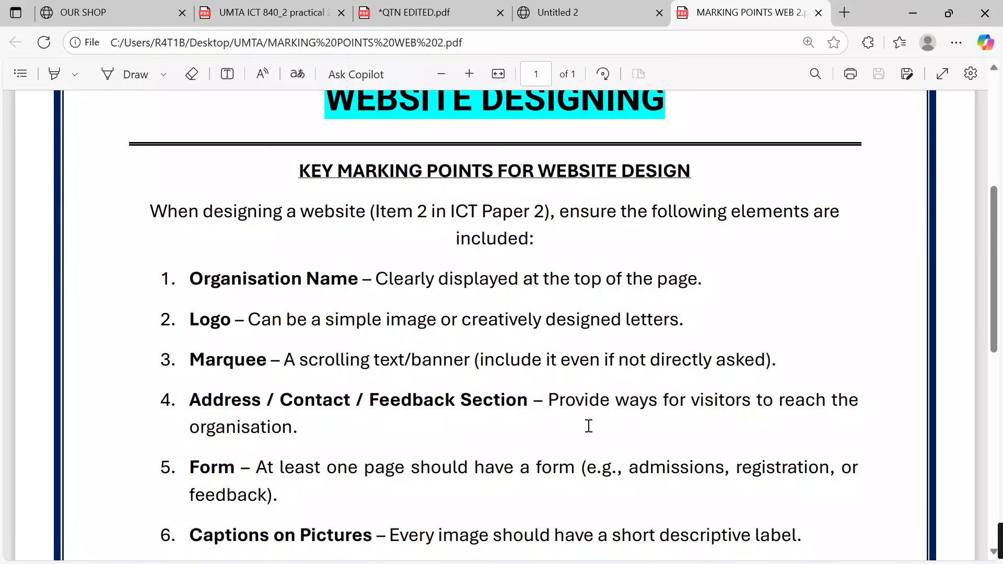
scroll(588, 425, down, 3)
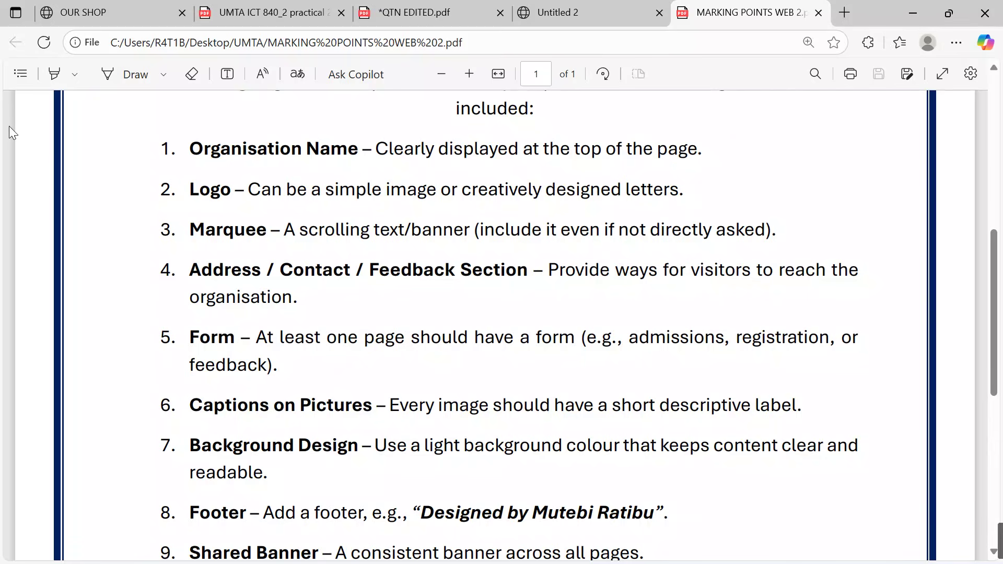
Examine the picture captions, prices and order labels on the finished OUR SHOP page, and return to the marking points PDF.
click(74, 7)
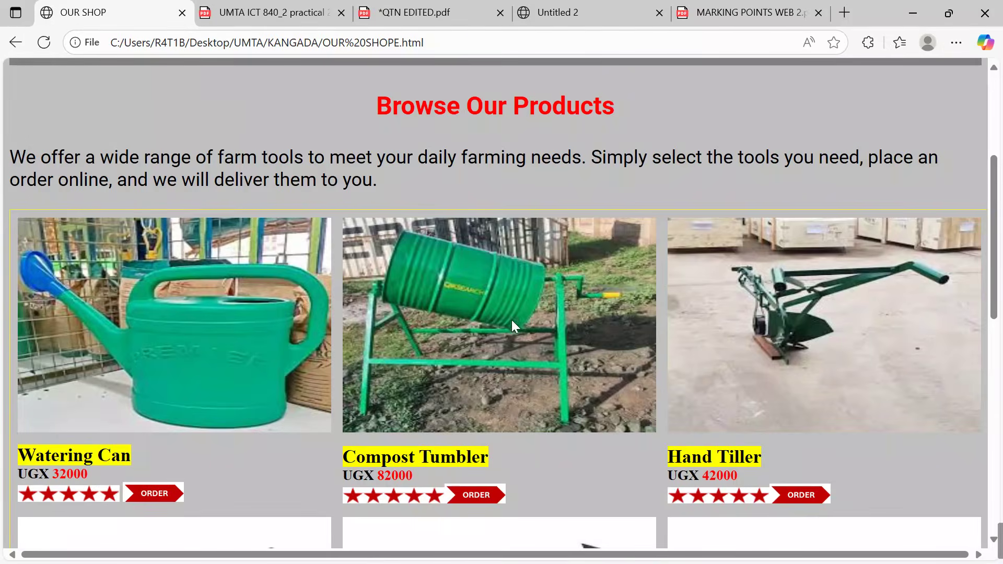
scroll(577, 367, down, 2)
scroll(577, 366, up, 2)
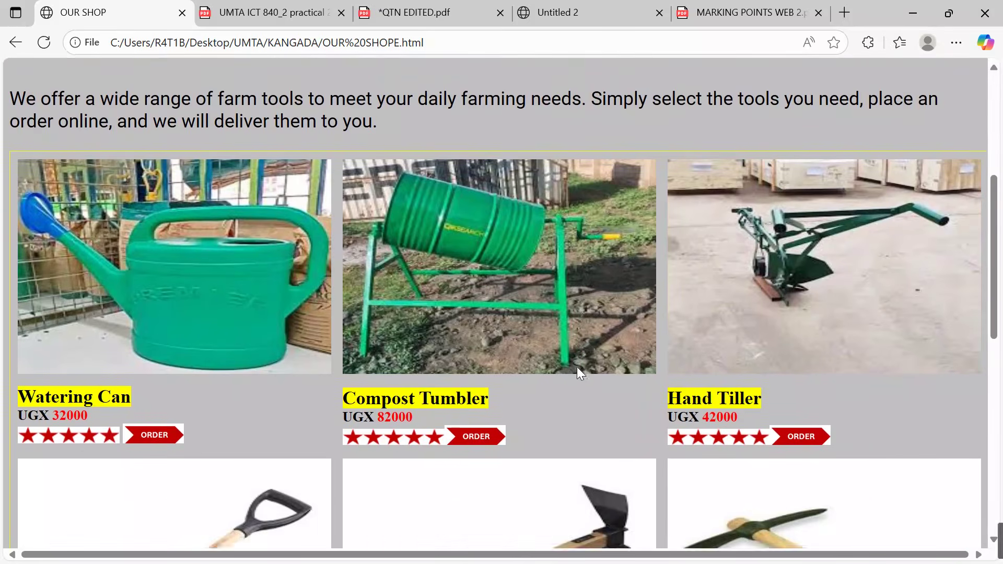
scroll(576, 372, down, 1)
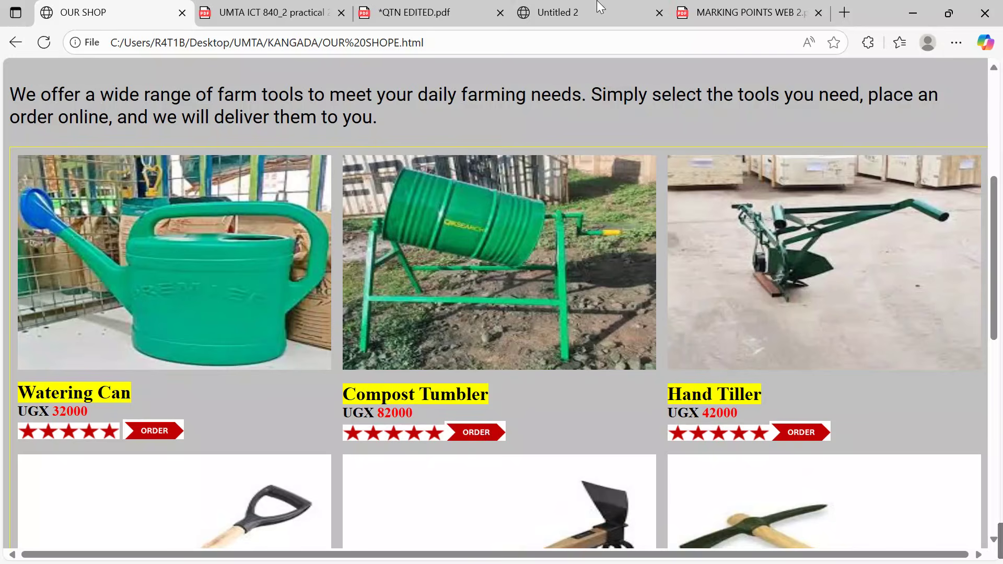
click(747, 15)
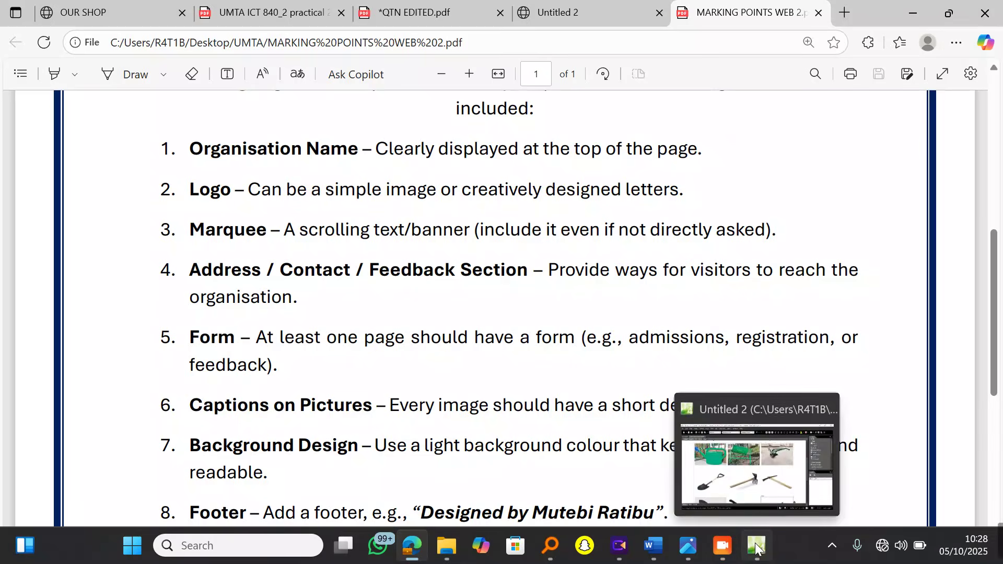
Switch to Expression Web and caption the watering can picture "Watering Can" with "UGX 30,000" on a second line, followed by a line break.
click(757, 548)
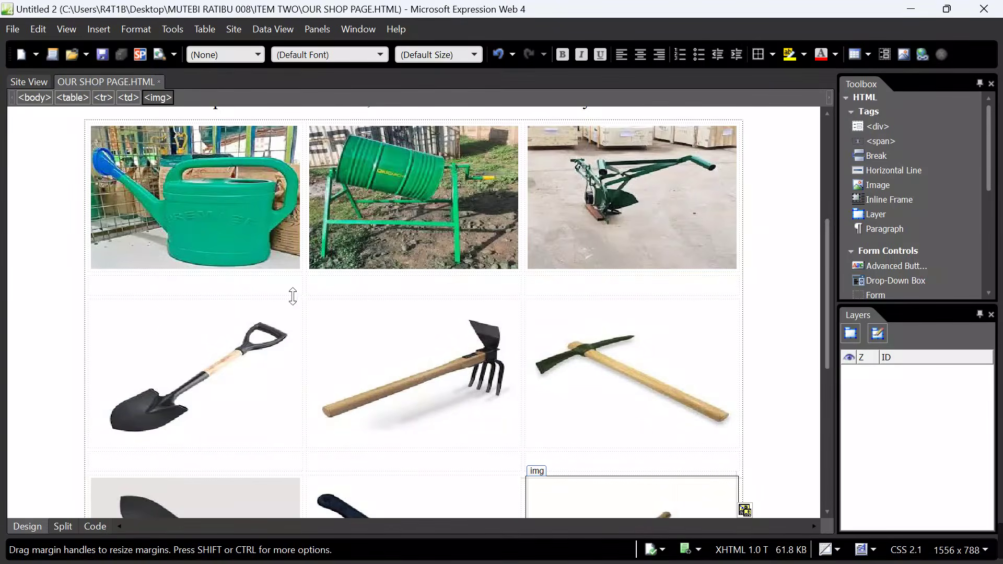
click(267, 283)
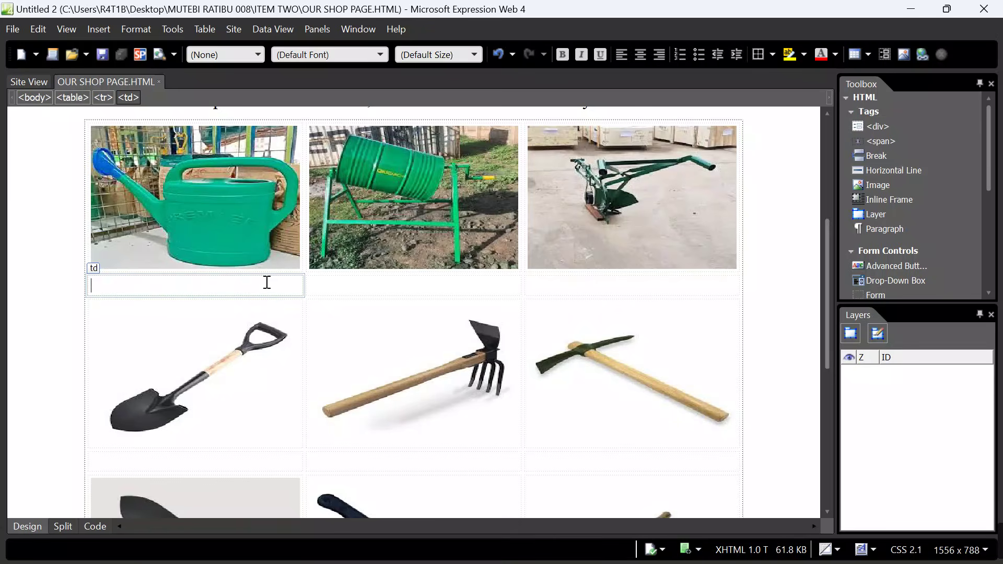
text(Watering Can)
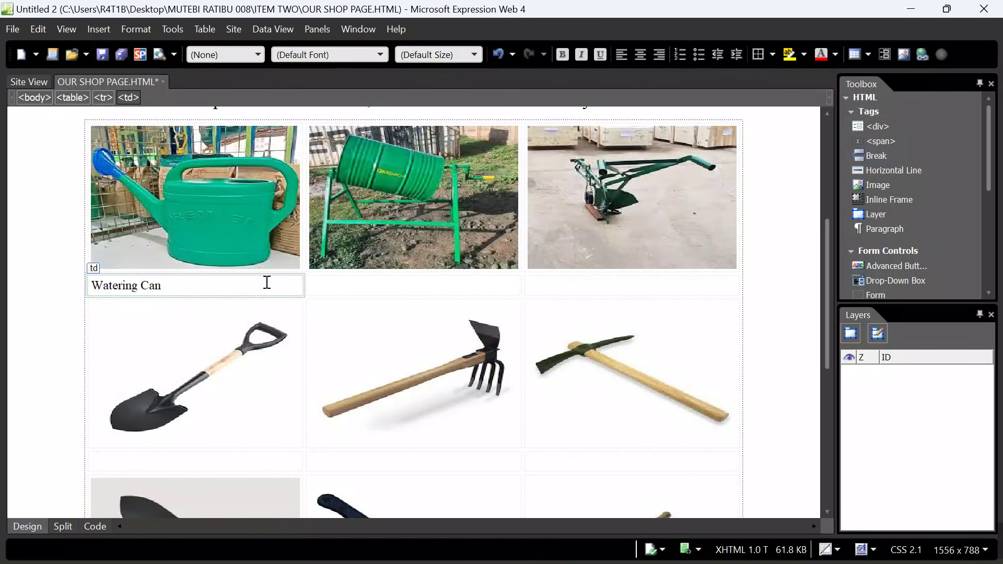
key(shift+Return)
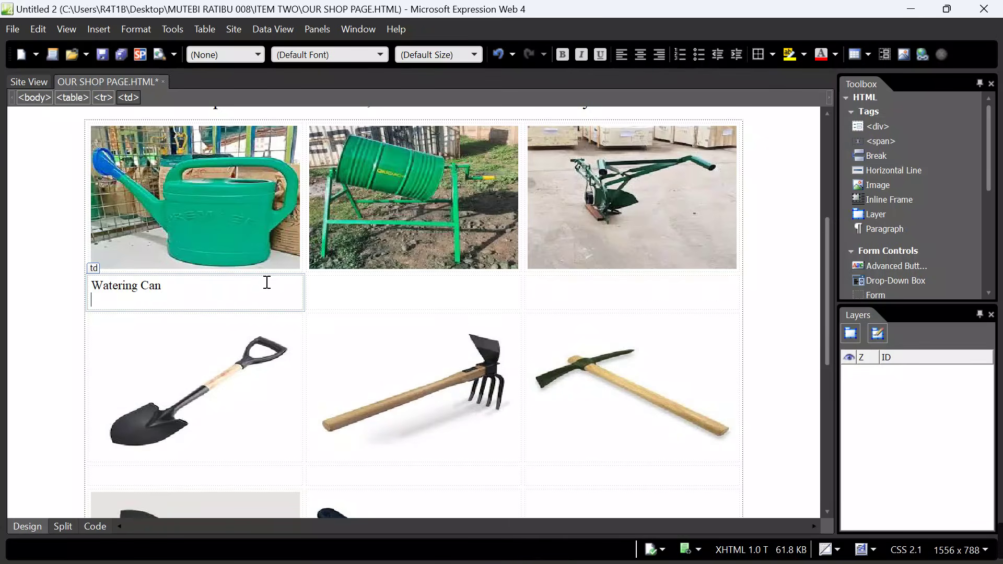
text(UGX)
text(30000)
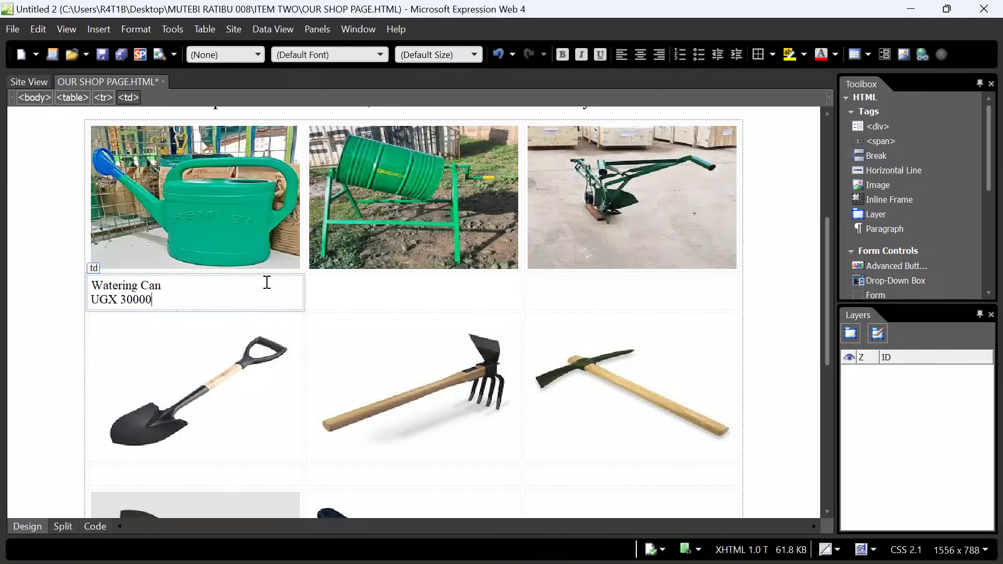
click(135, 300)
text(,)
key(shift+Return)
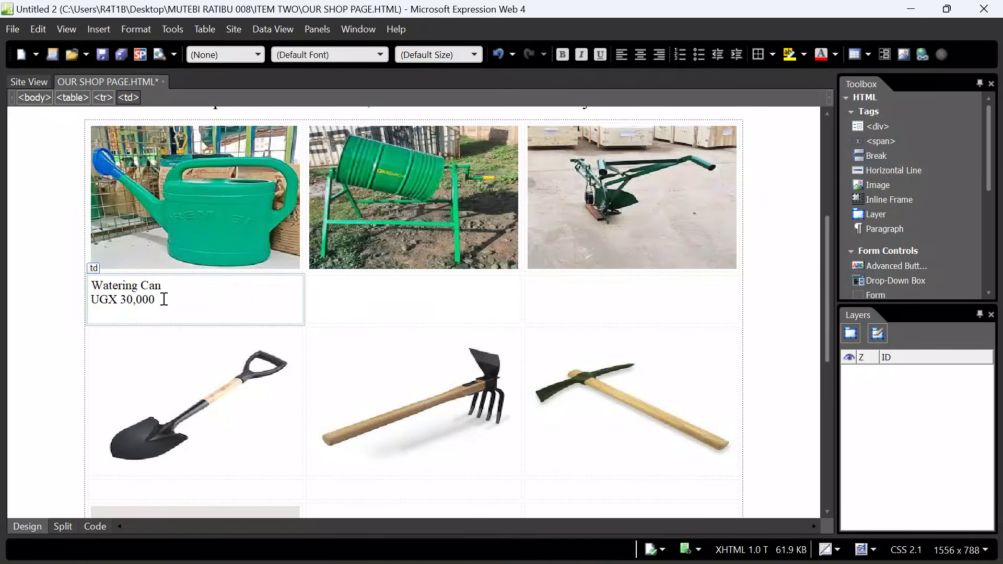
Set both lines of the watering can caption to the x-large (24 pt) font size.
drag(164, 299, 83, 285)
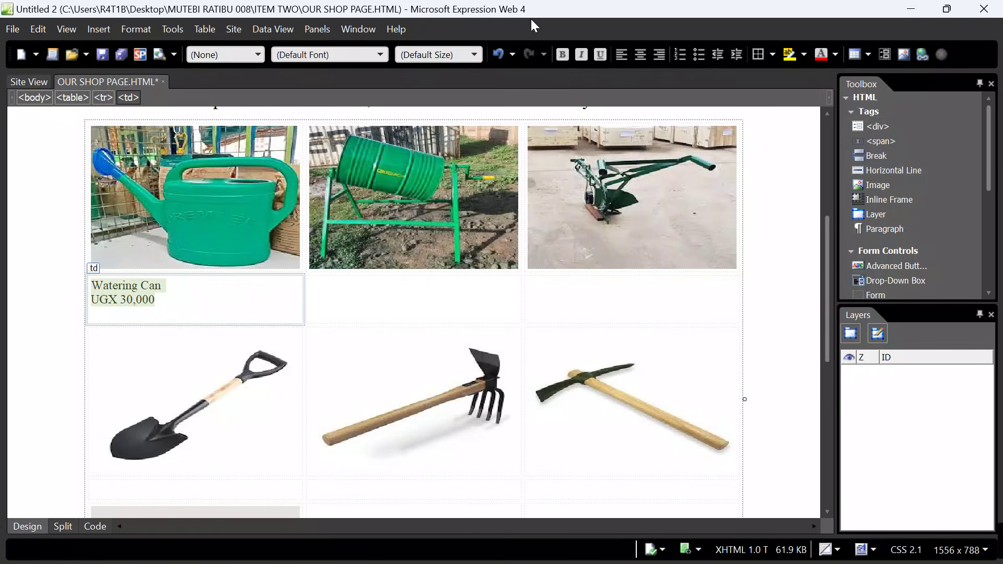
click(477, 56)
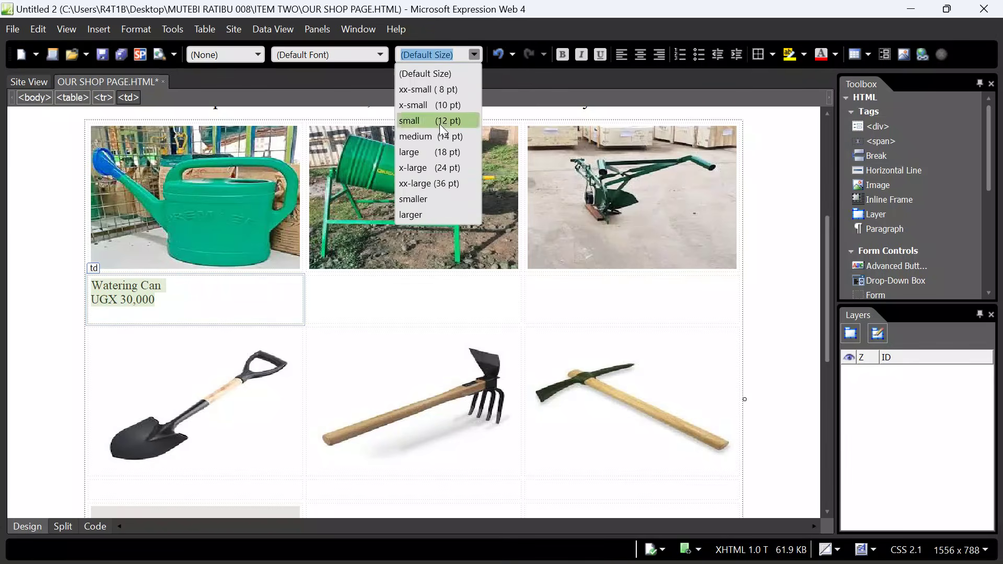
click(437, 165)
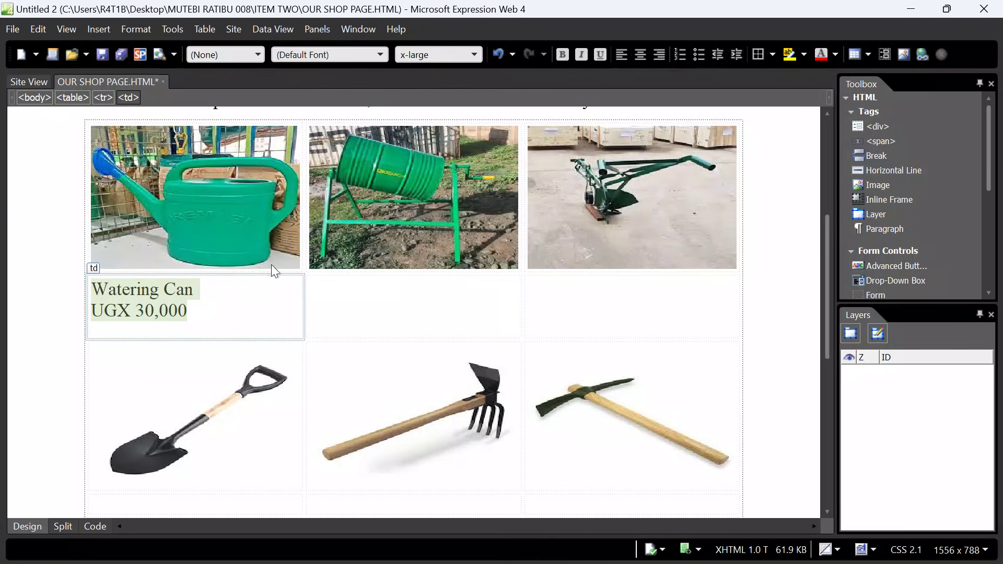
Make the product name "Watering Can" in the caption bold and highlight it in yellow.
click(226, 289)
drag(226, 290, 88, 288)
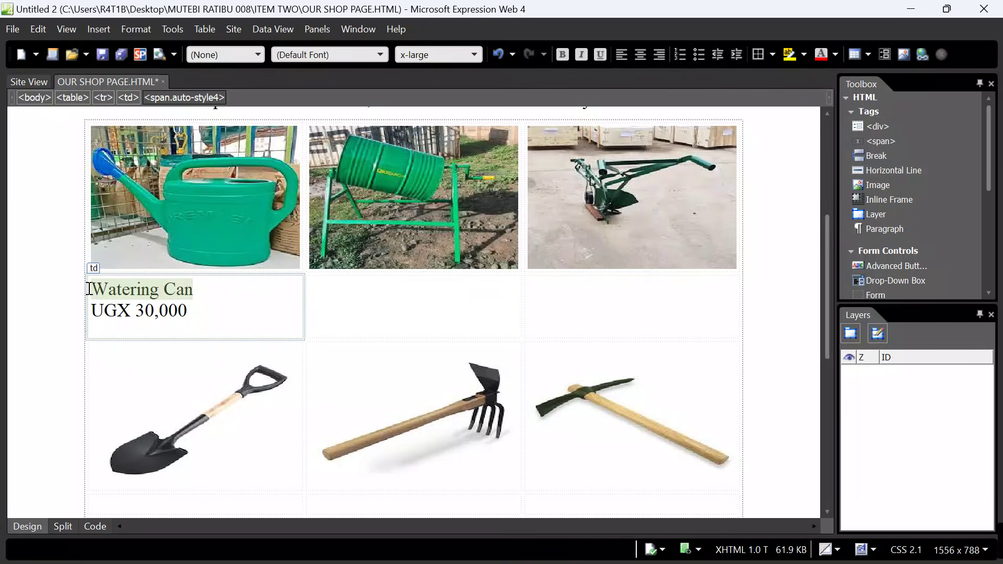
click(563, 55)
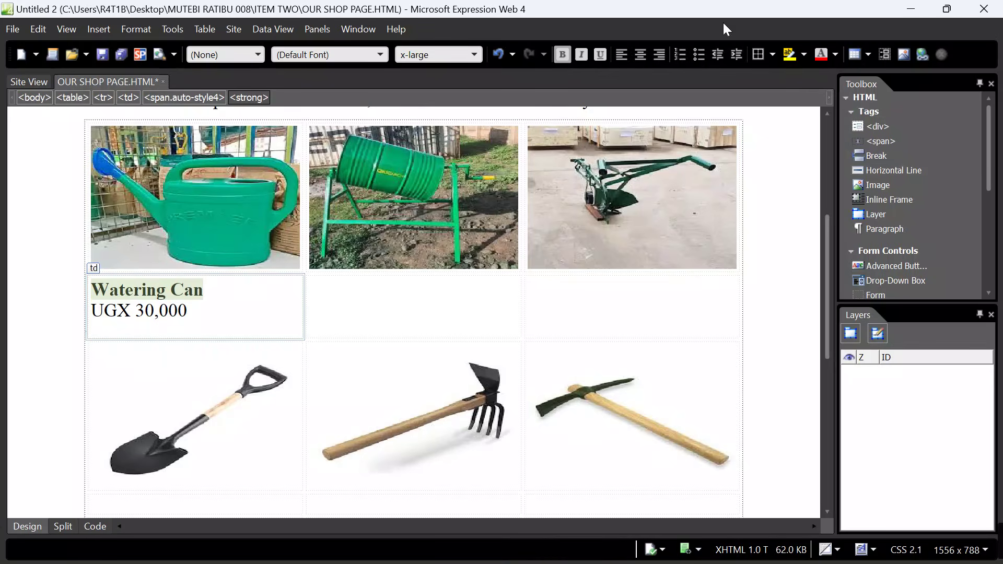
click(789, 59)
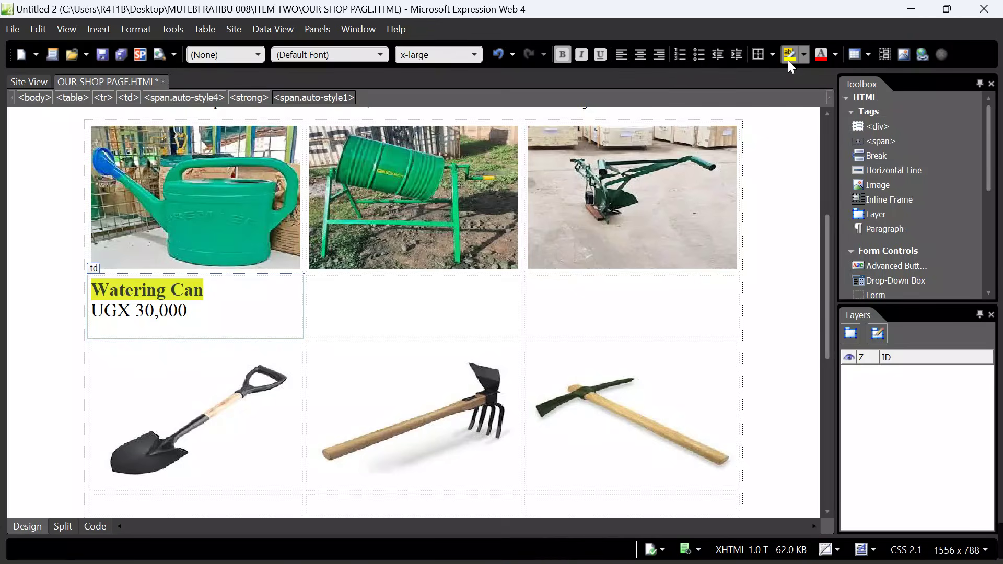
Make the price figure "30,000" in the watering can caption bold and red.
click(201, 316)
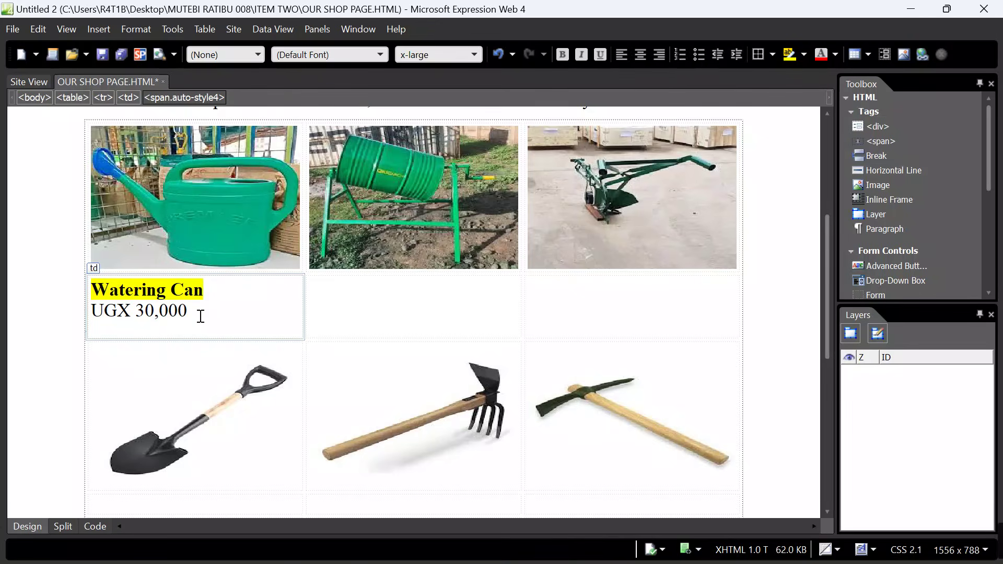
drag(201, 316, 138, 312)
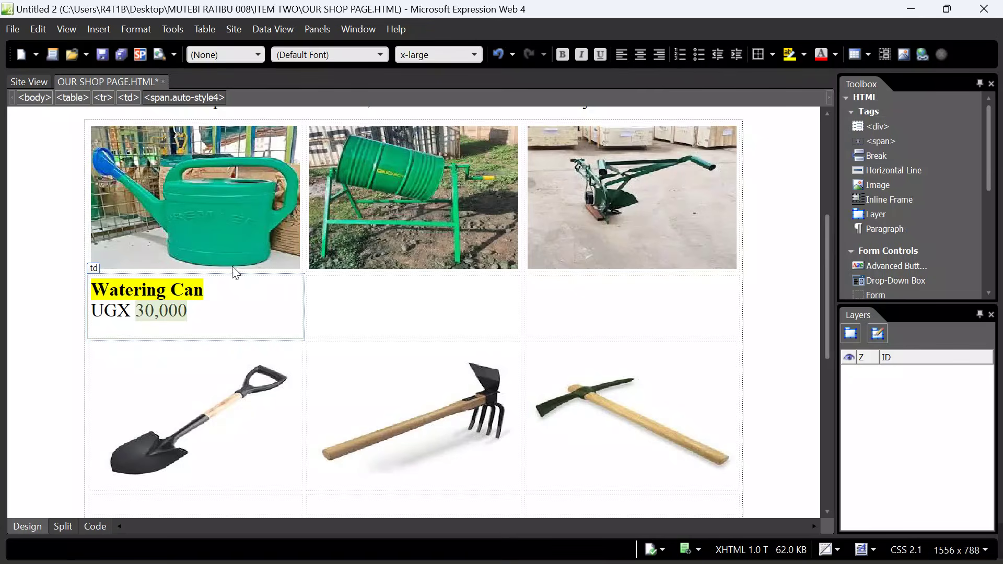
click(563, 53)
click(821, 56)
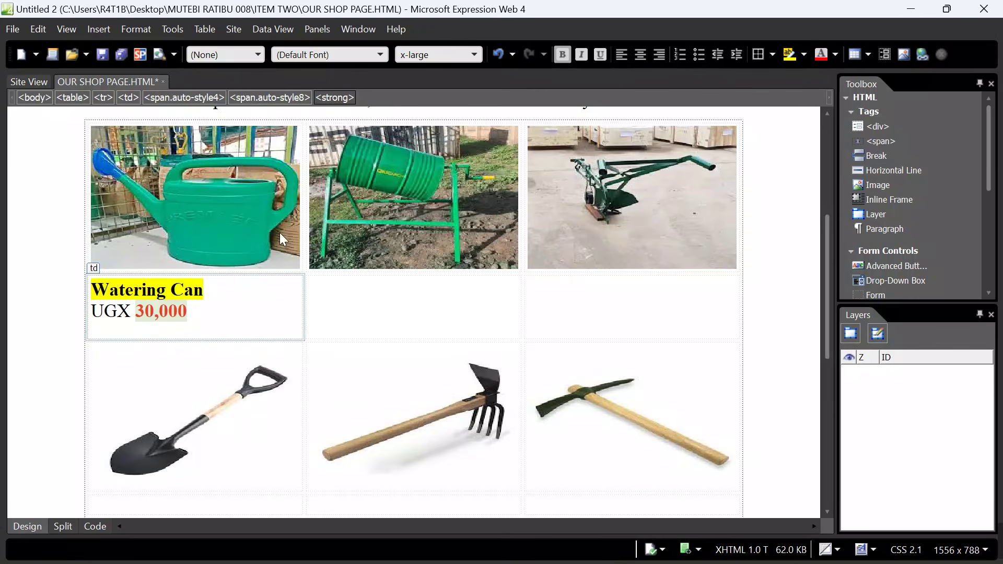
Make "UGX" in the watering can caption bold and add a new line below the price.
drag(132, 312, 81, 312)
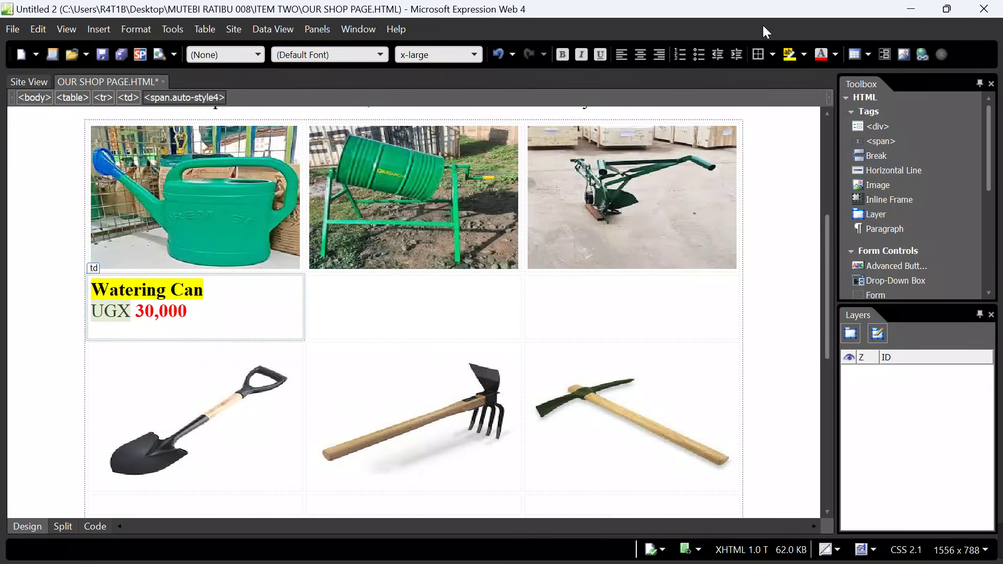
click(562, 57)
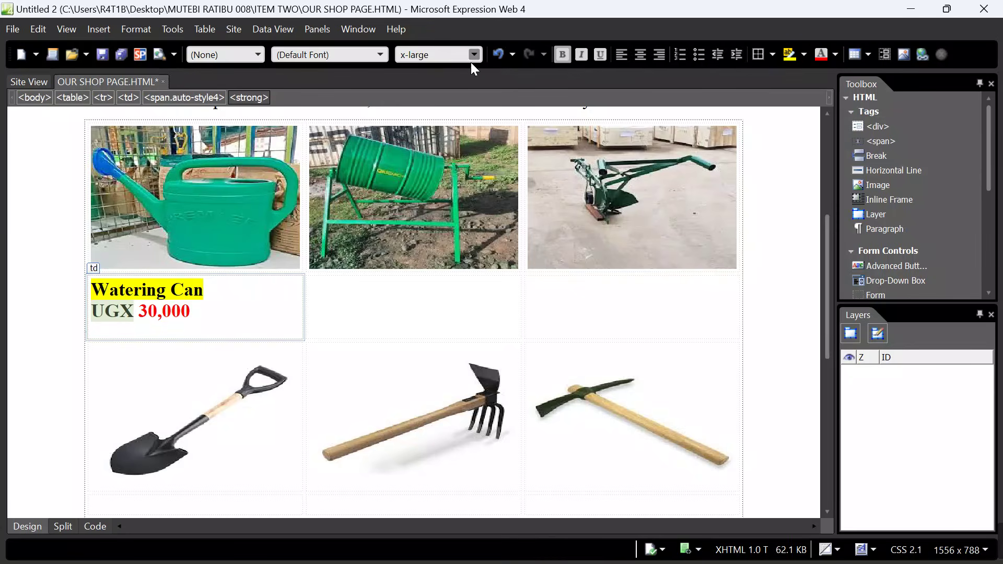
click(214, 315)
key(Return)
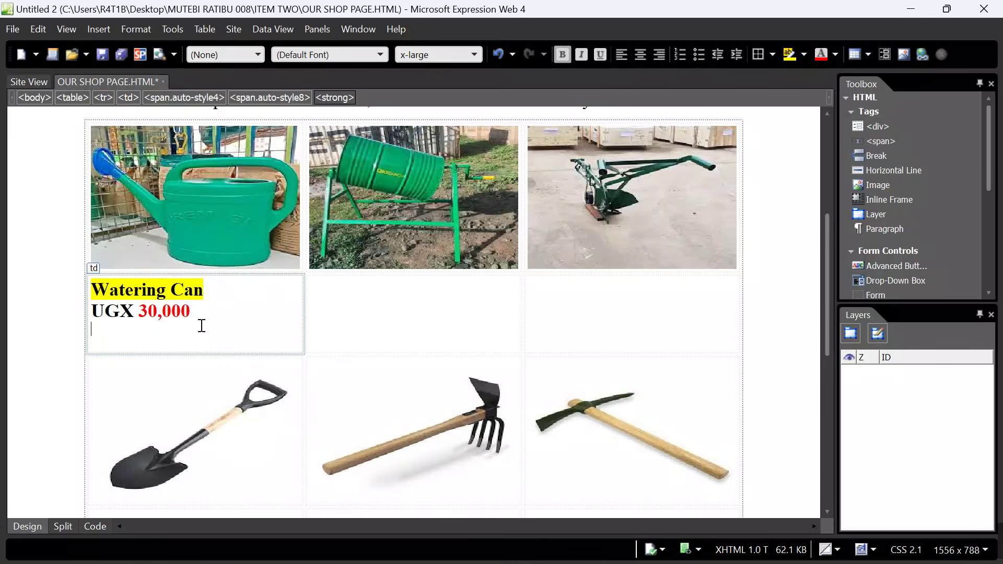
Remove the extra blank line in the watering can caption, keeping the cursor on the line below the price.
key(BackSpace)
click(104, 331)
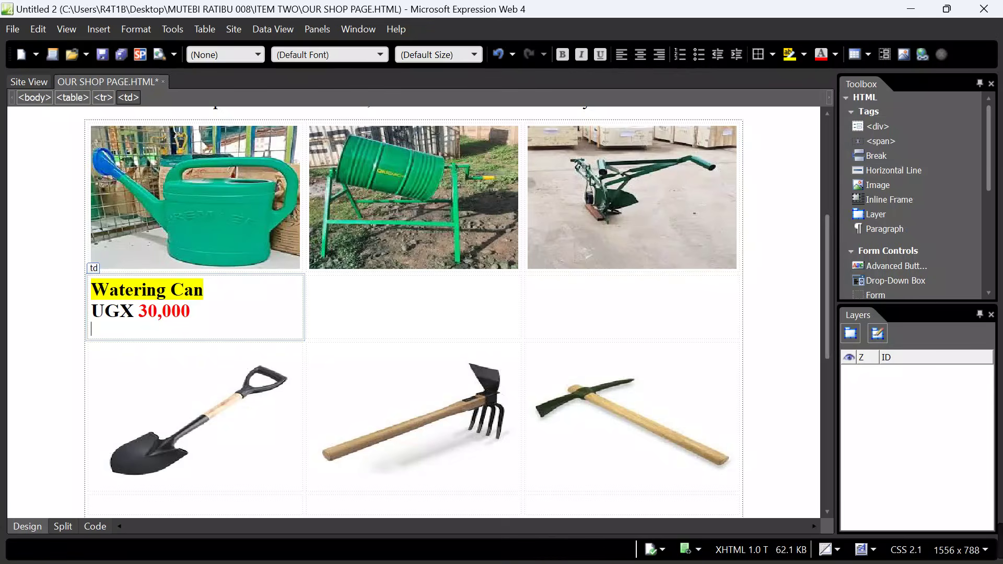
Examine the star rating and order button under the watering can on the finished OUR SHOP page in Edge.
mouse_move(617, 563)
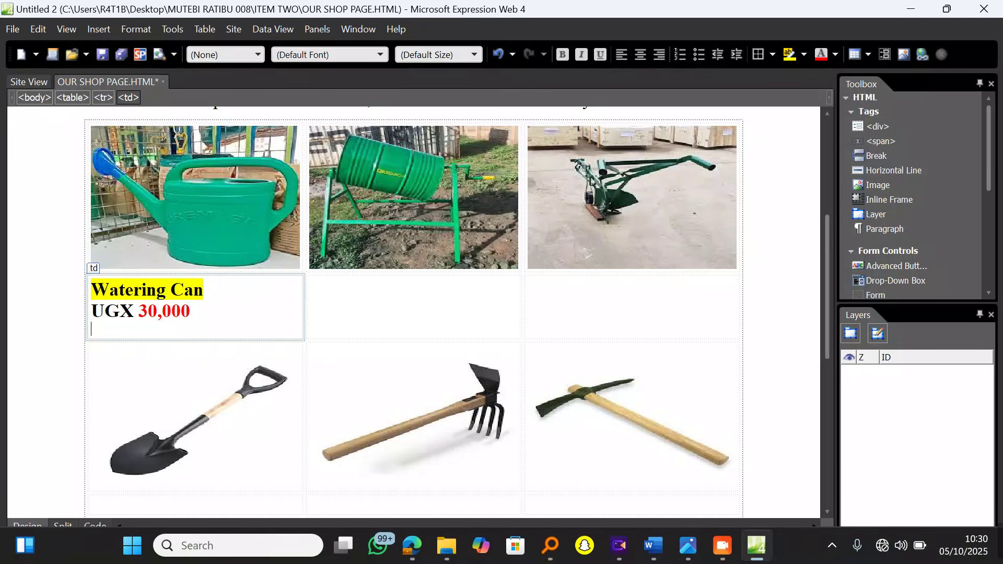
click(421, 545)
click(111, 16)
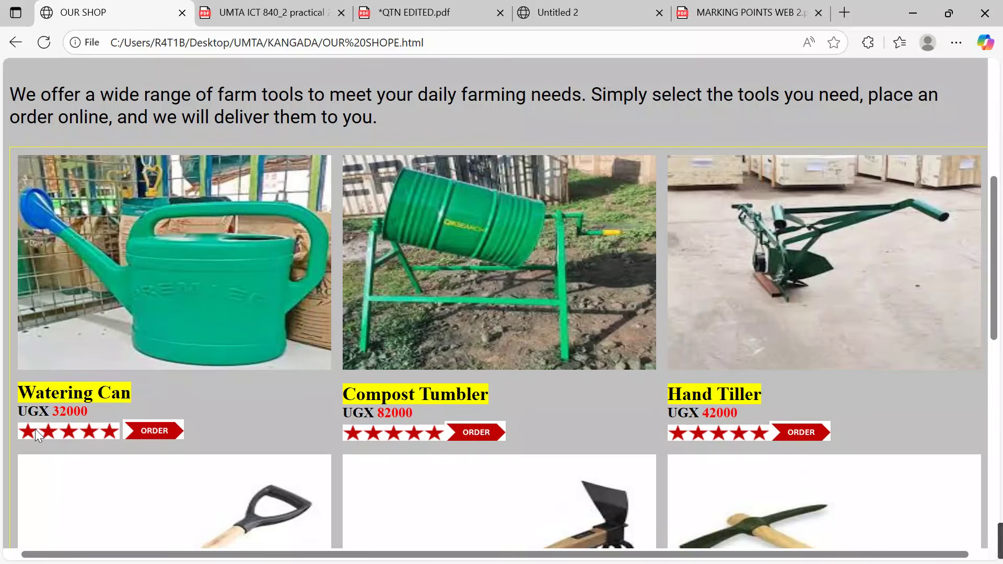
mouse_move(90, 563)
mouse_move(668, 552)
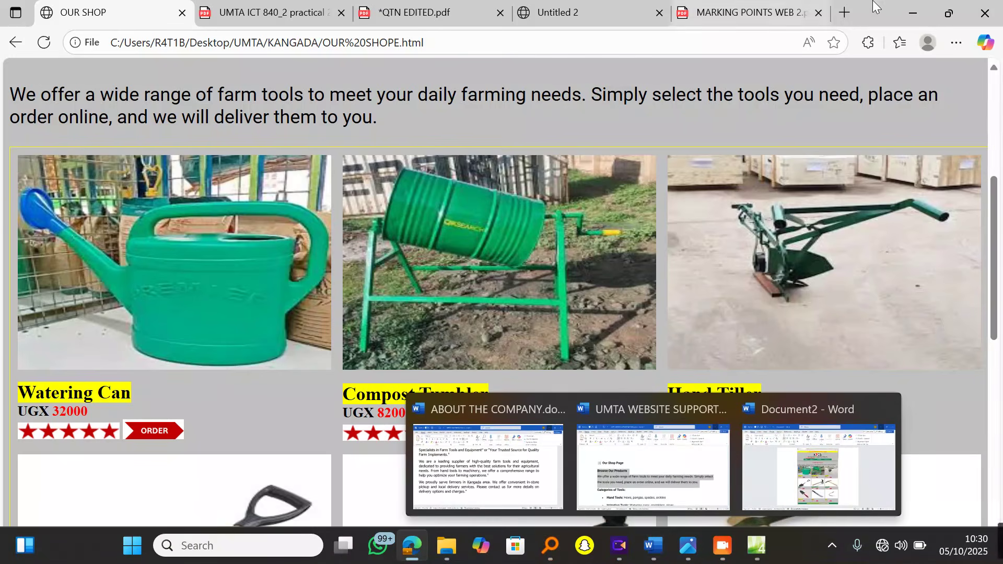
click(908, 10)
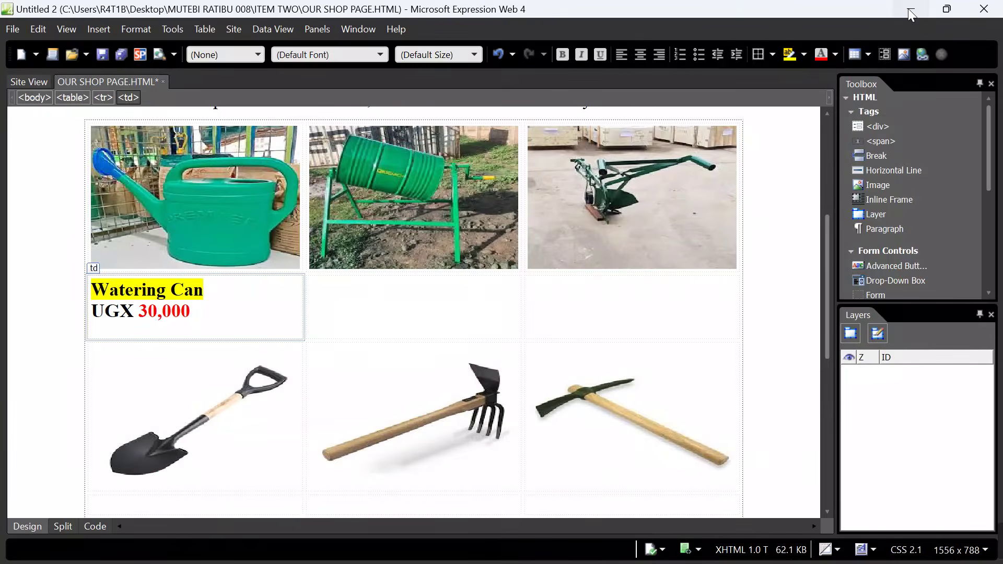
Create a new Microsoft Word document on the desktop with its default name and open it in Word.
click(908, 9)
click(908, 9)
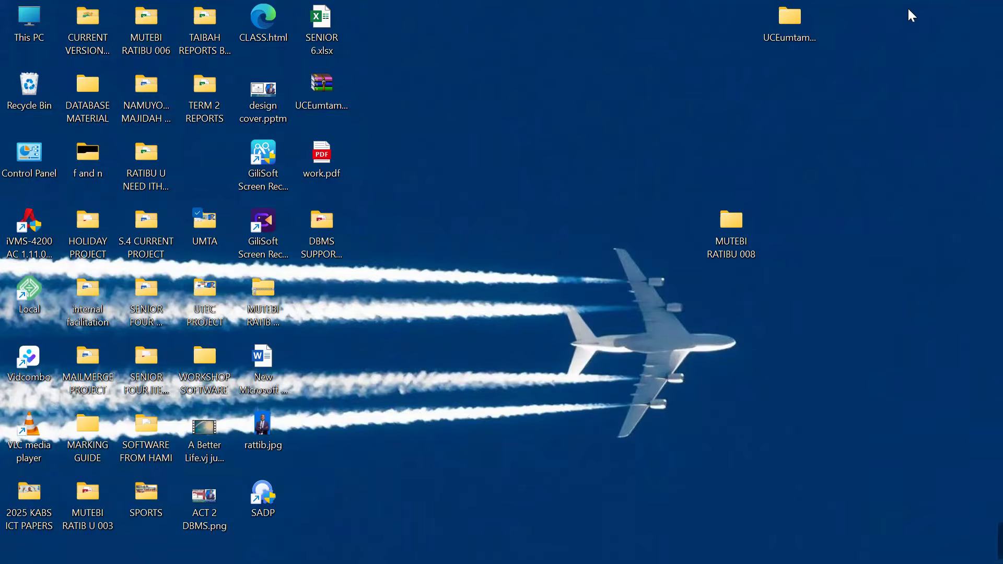
right_click(465, 127)
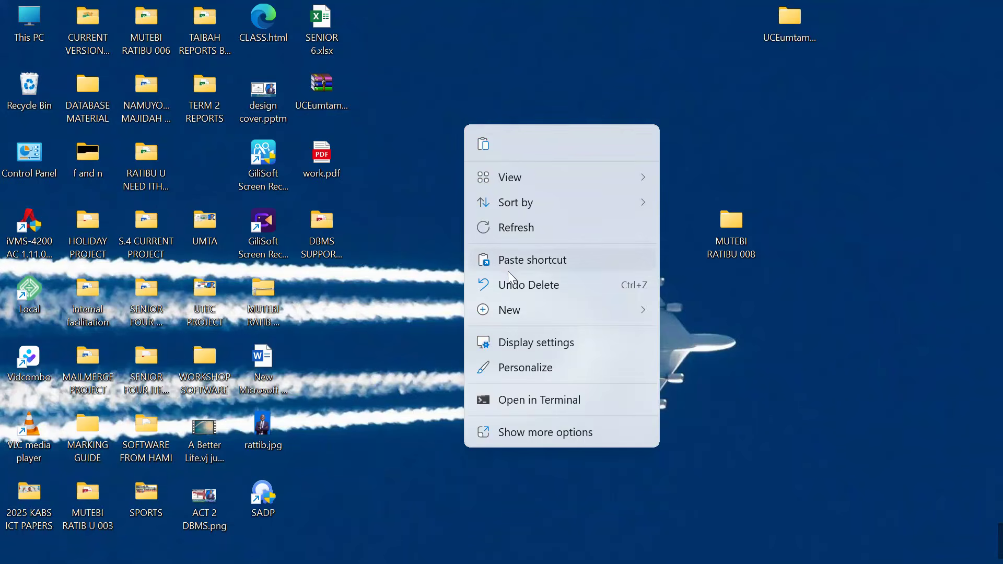
mouse_move(519, 312)
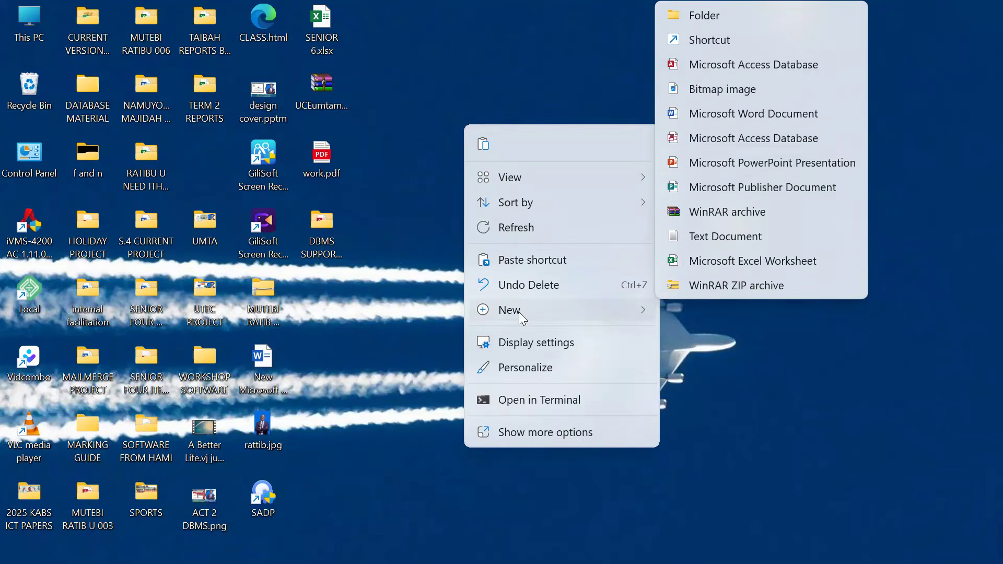
click(703, 110)
key(Return)
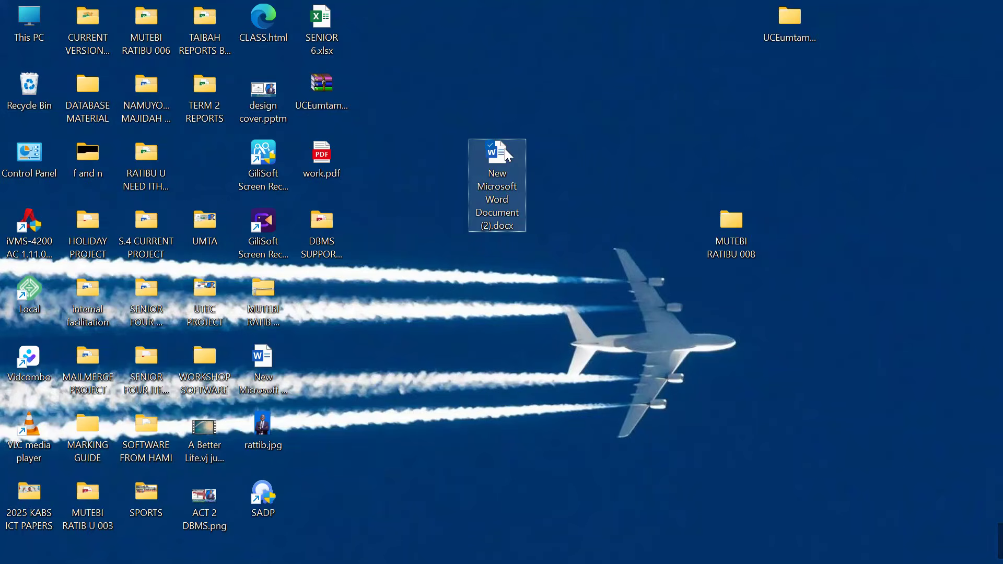
double_click(504, 148)
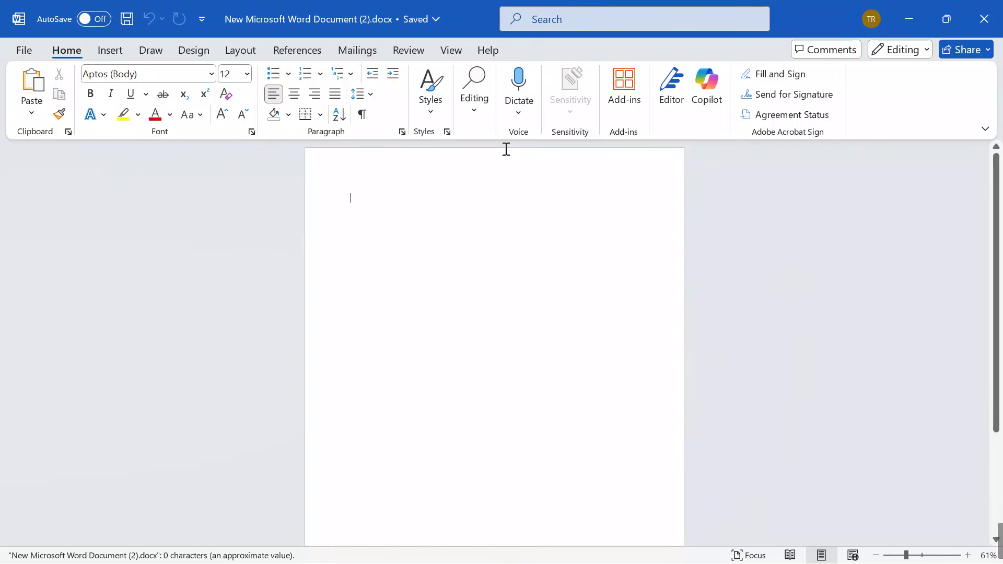
Draw a small five-point star about 0.69 cm high and 0.84 cm wide near the top of the page.
click(112, 51)
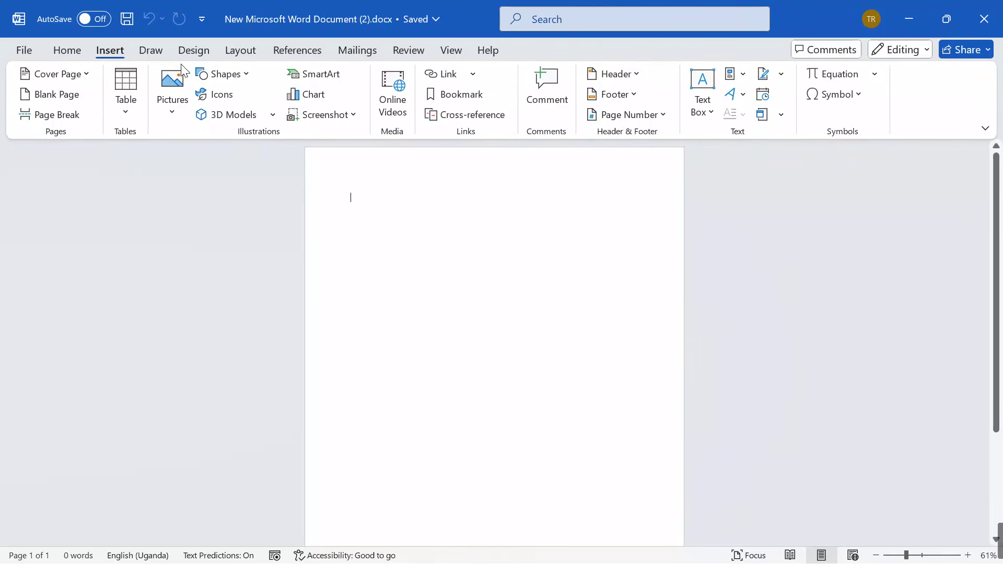
click(228, 76)
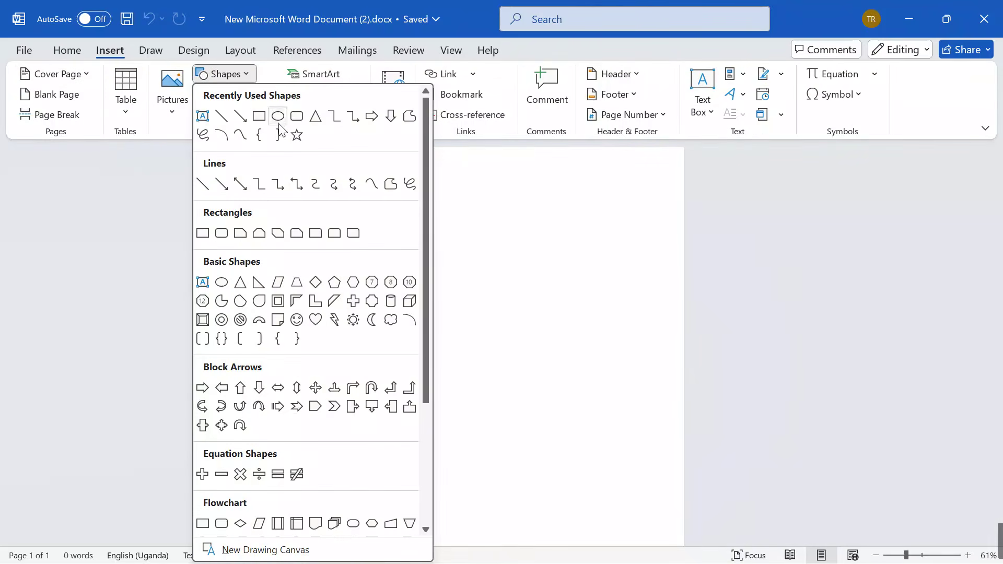
click(296, 135)
drag(434, 237, 418, 250)
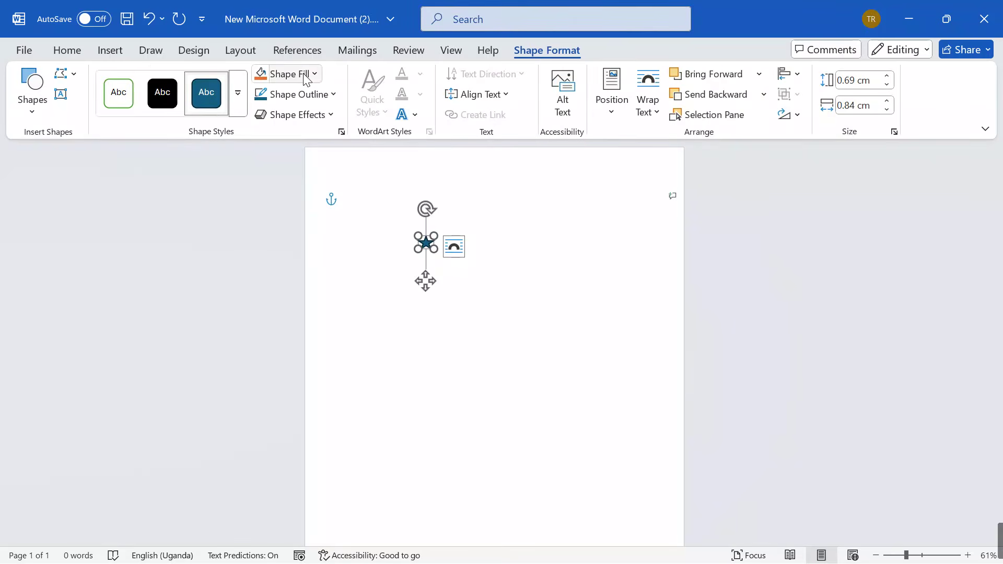
Set both the fill and the outline of the star to dark red.
click(313, 76)
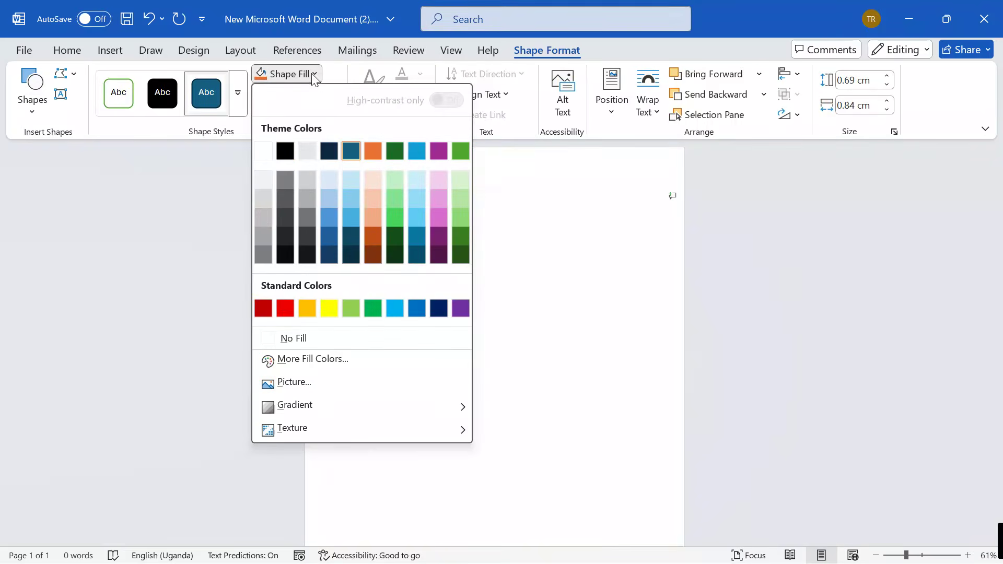
click(265, 309)
click(329, 95)
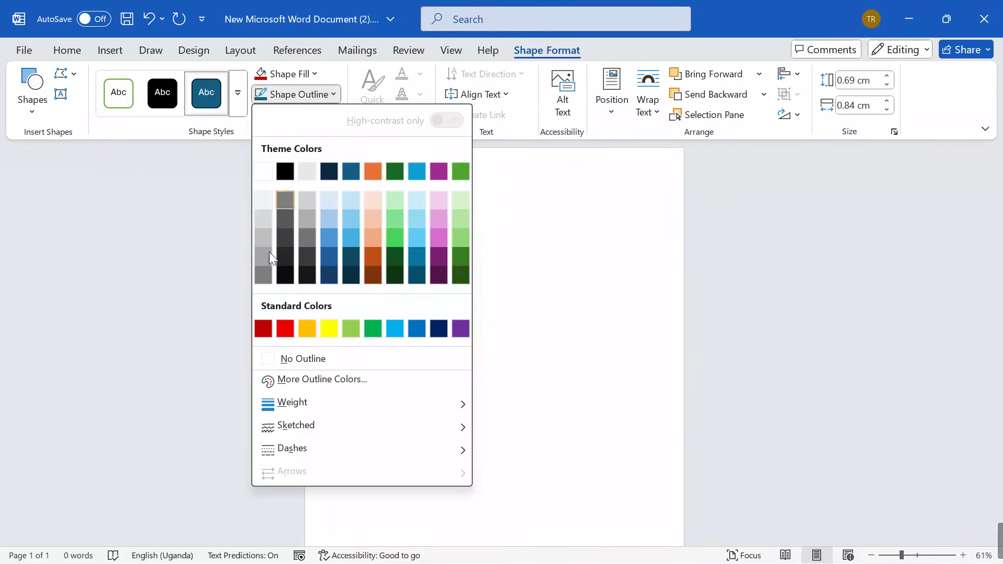
click(263, 329)
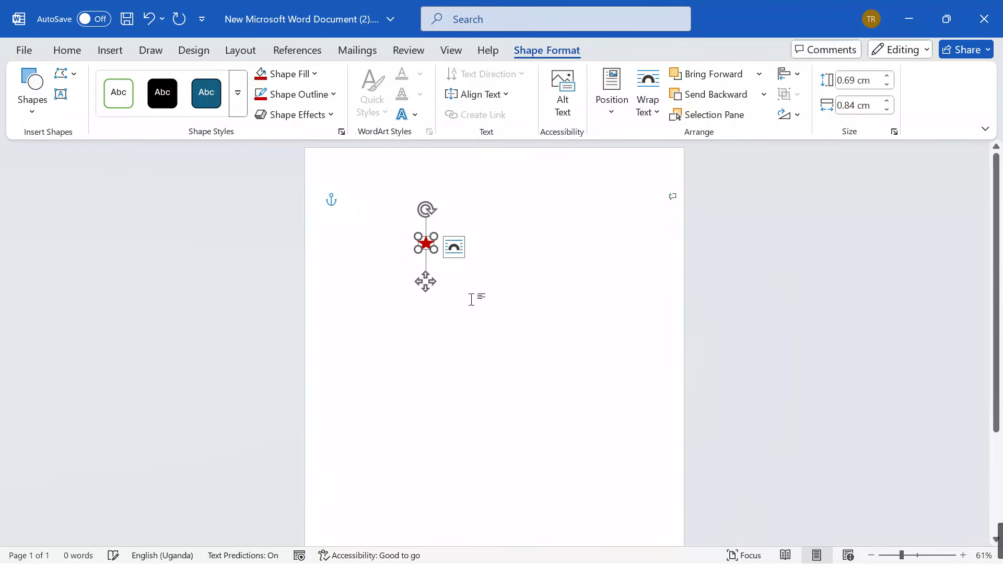
Copy the red star into the watering can caption in Expression Web, below the price, leaving the alternate text empty.
click(909, 19)
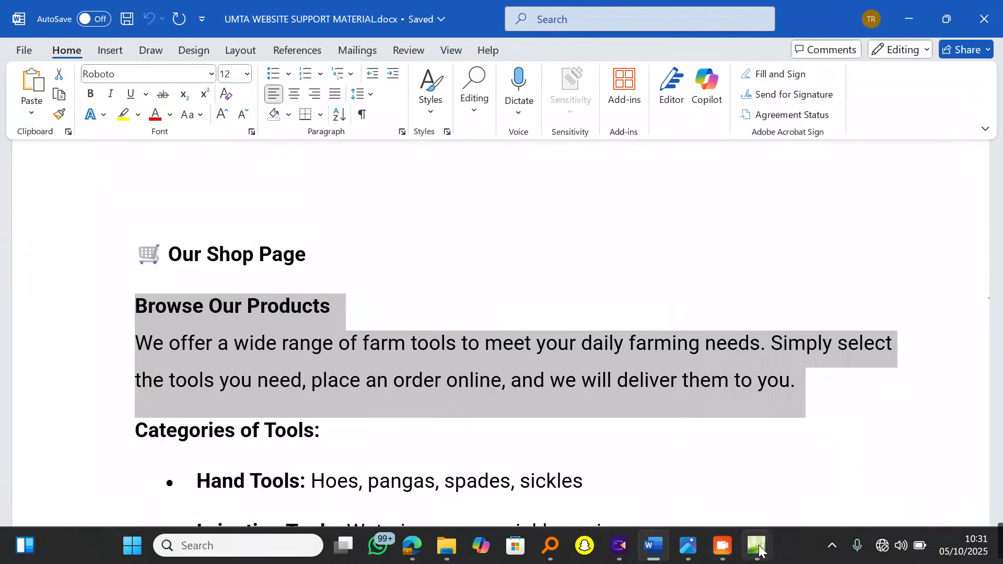
click(757, 558)
click(120, 333)
key(ctrl+v)
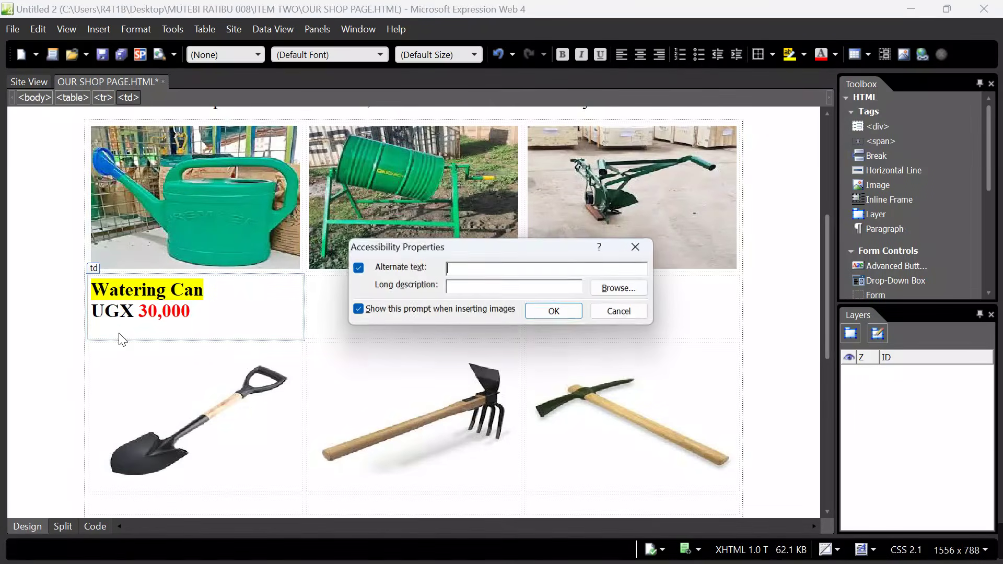
click(538, 311)
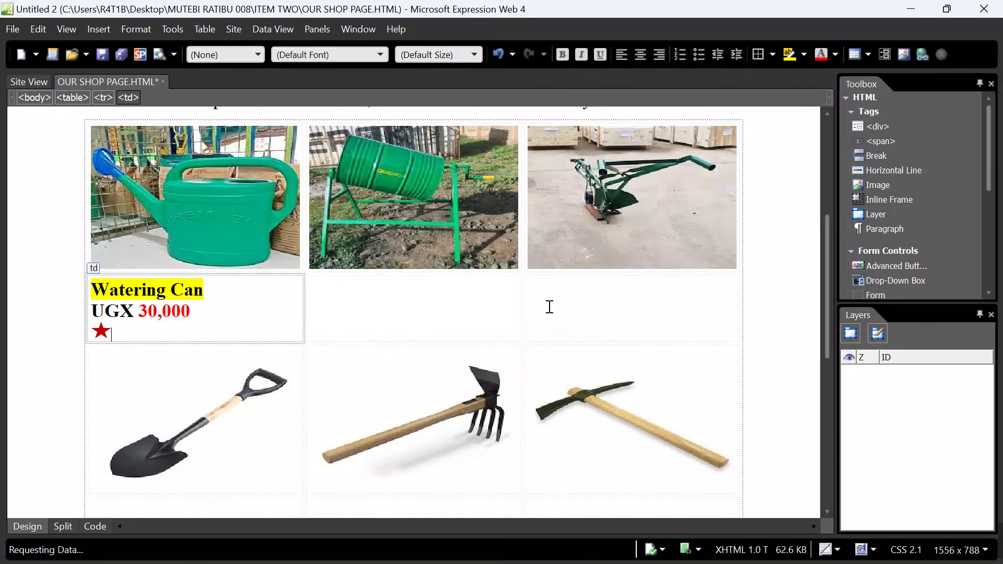
Paste four more red stars beside the first to complete a five-star rating, leaving their alternate text empty.
key(ctrl+v)
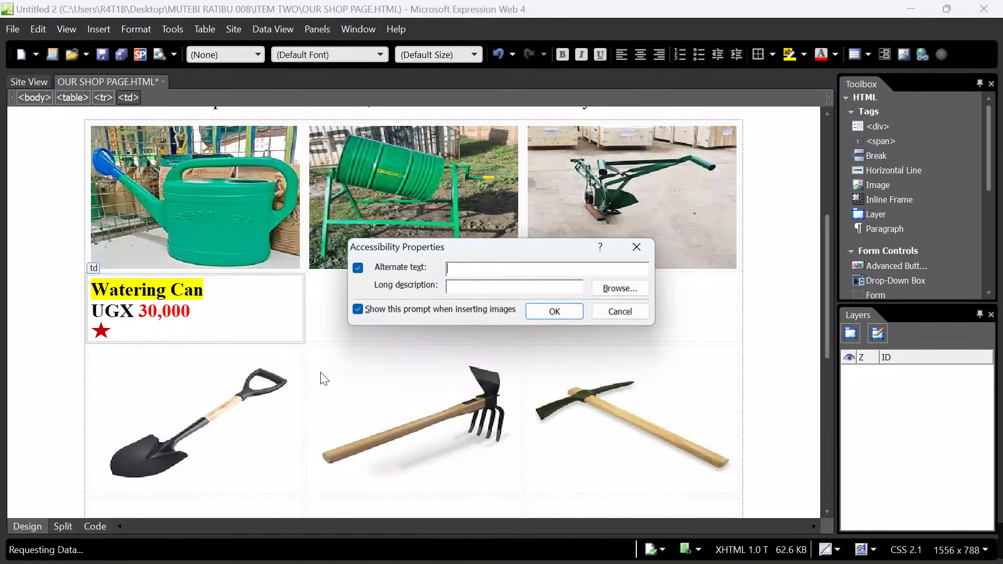
click(544, 309)
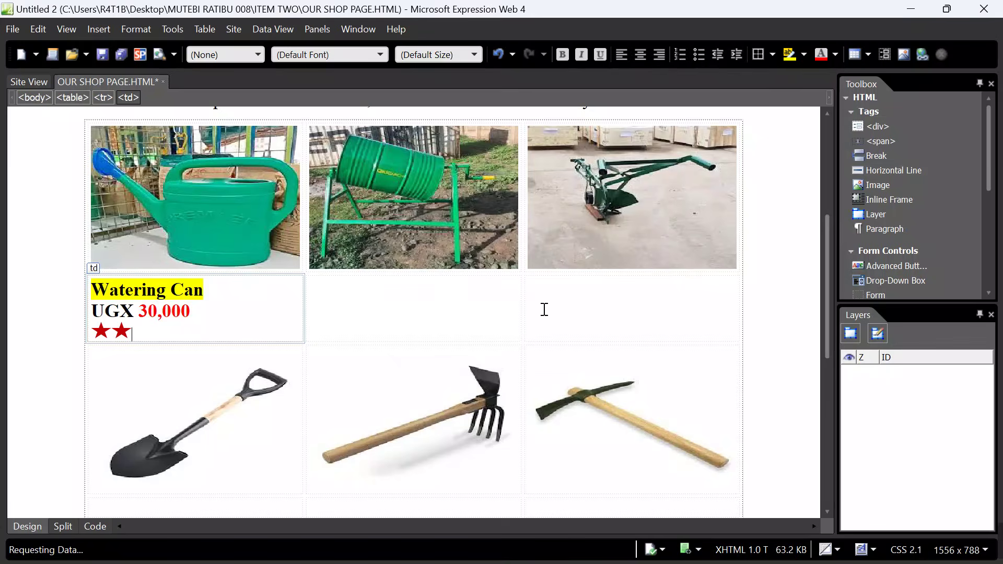
key(ctrl+v)
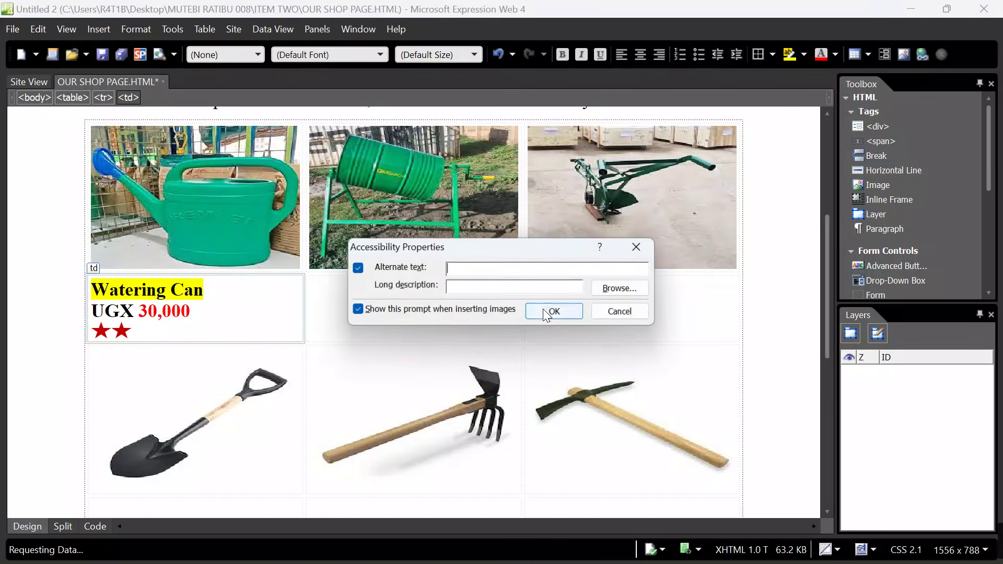
click(543, 308)
key(ctrl+v)
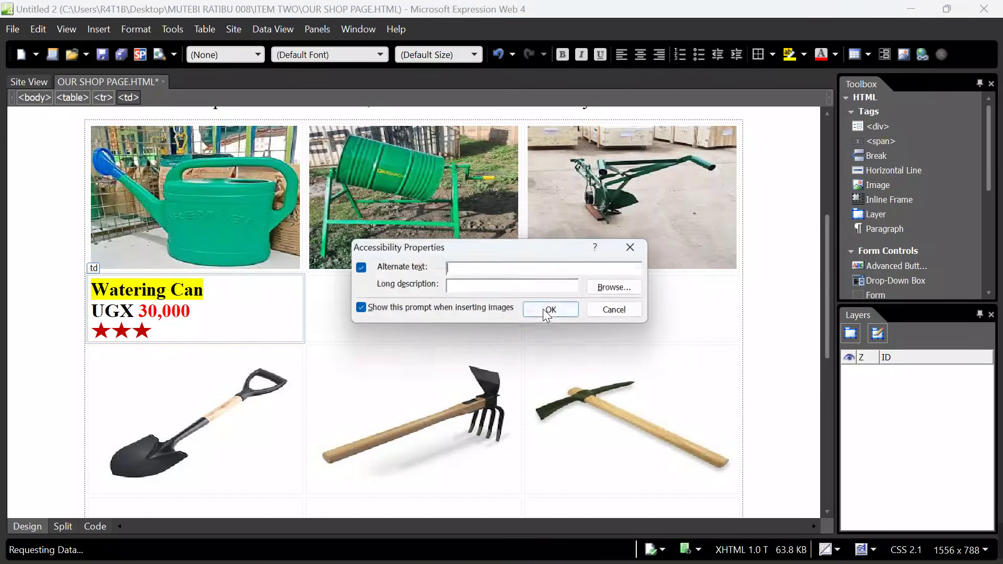
click(545, 309)
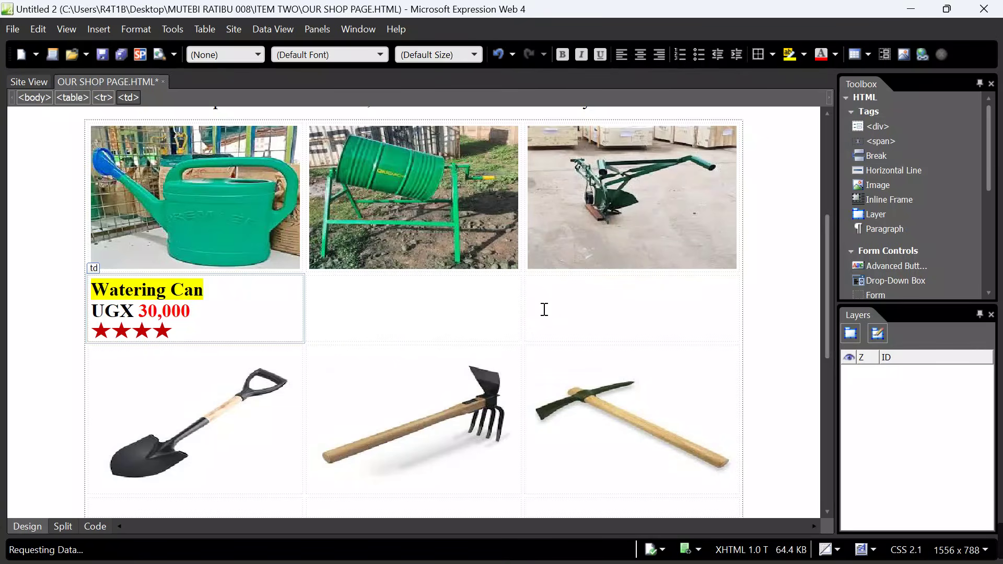
key(ctrl+v)
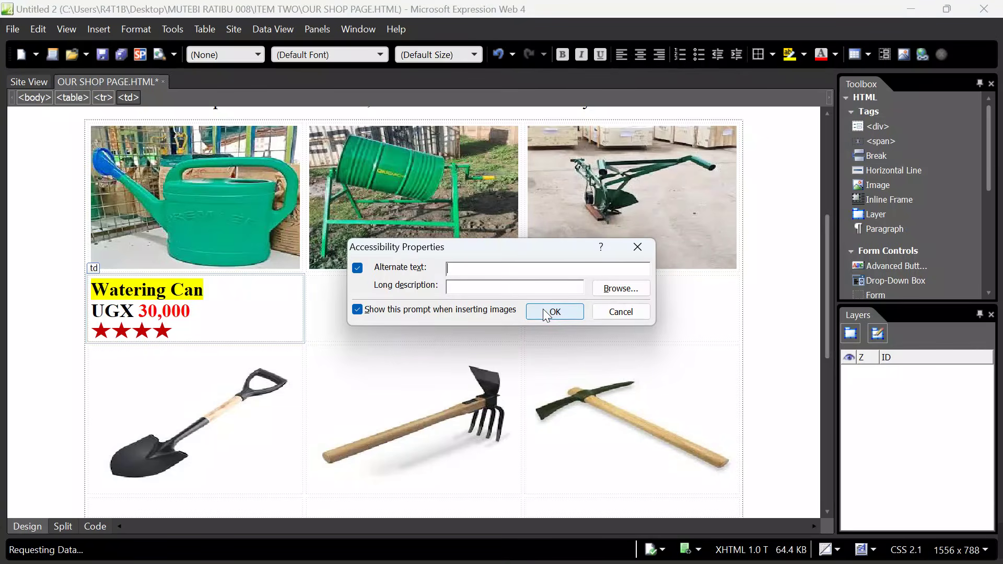
click(547, 310)
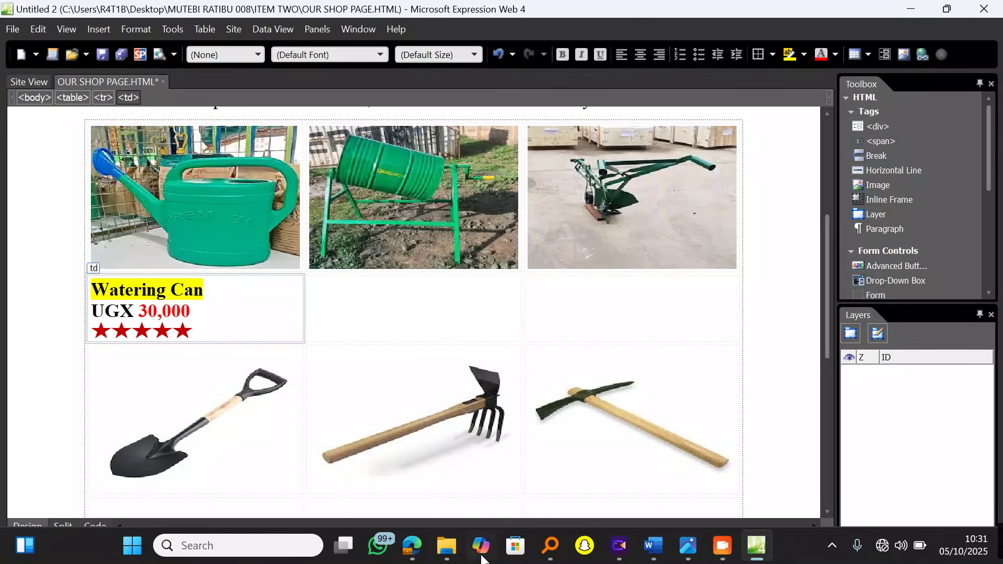
Follow the watering can's ORDER button on the finished shop page in Edge and examine the garden tool order form.
click(415, 549)
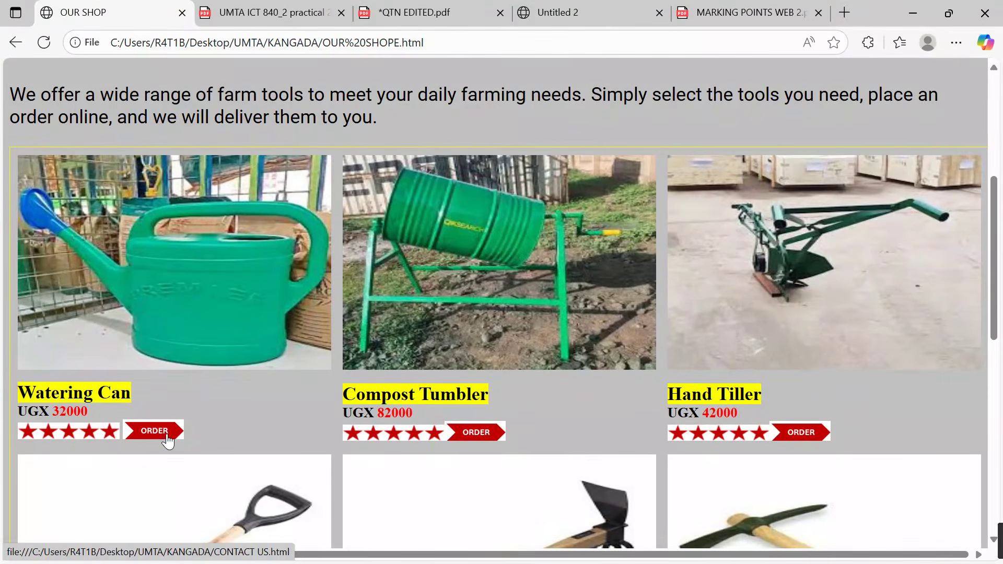
click(165, 435)
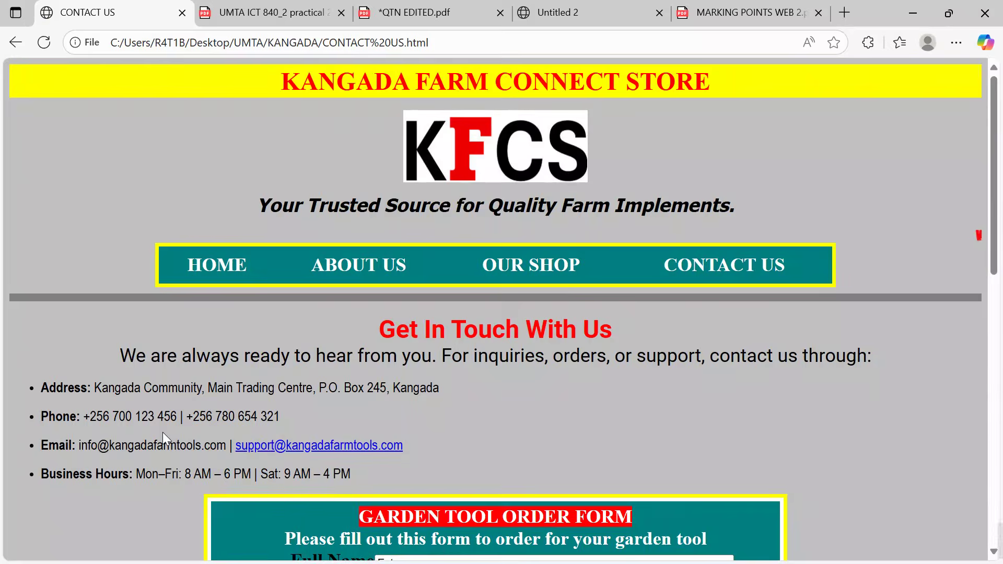
scroll(539, 425, down, 6)
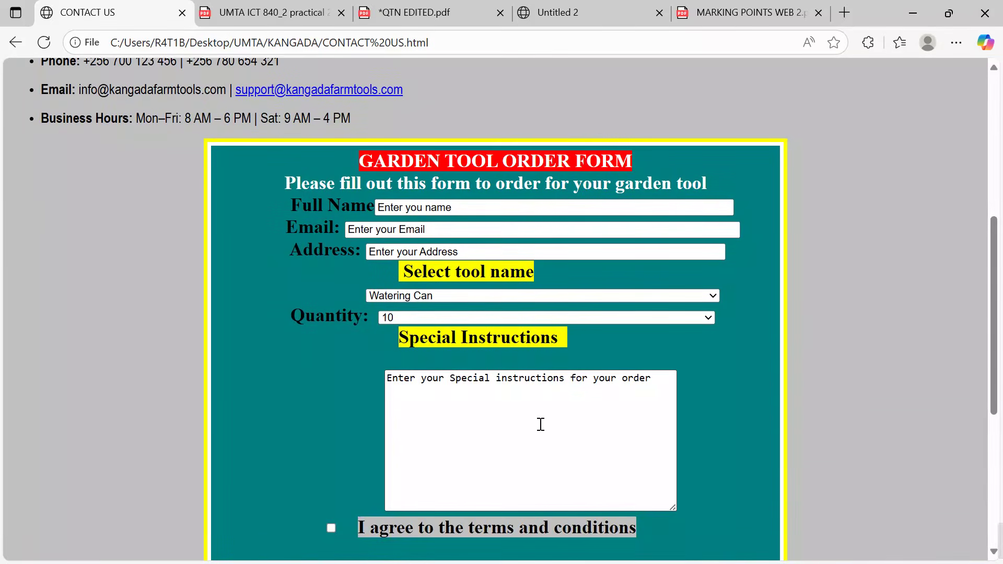
click(912, 11)
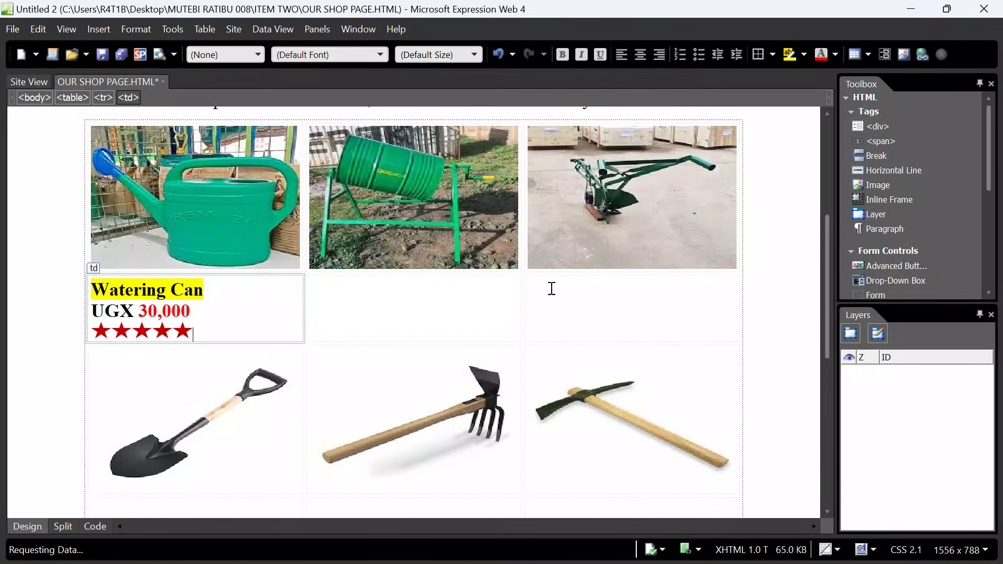
Return to the new Word document and delete the red star from its page.
mouse_move(657, 552)
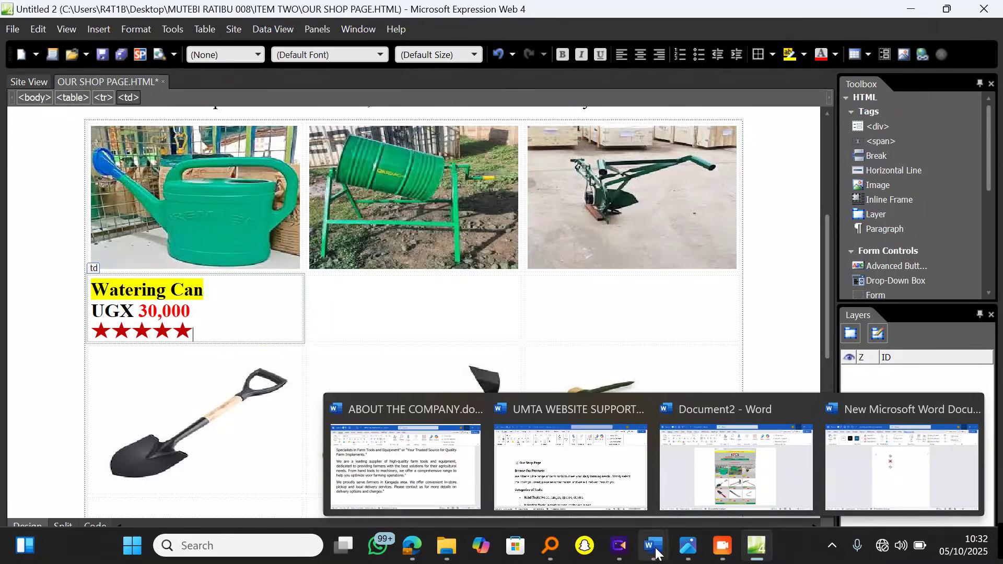
click(895, 460)
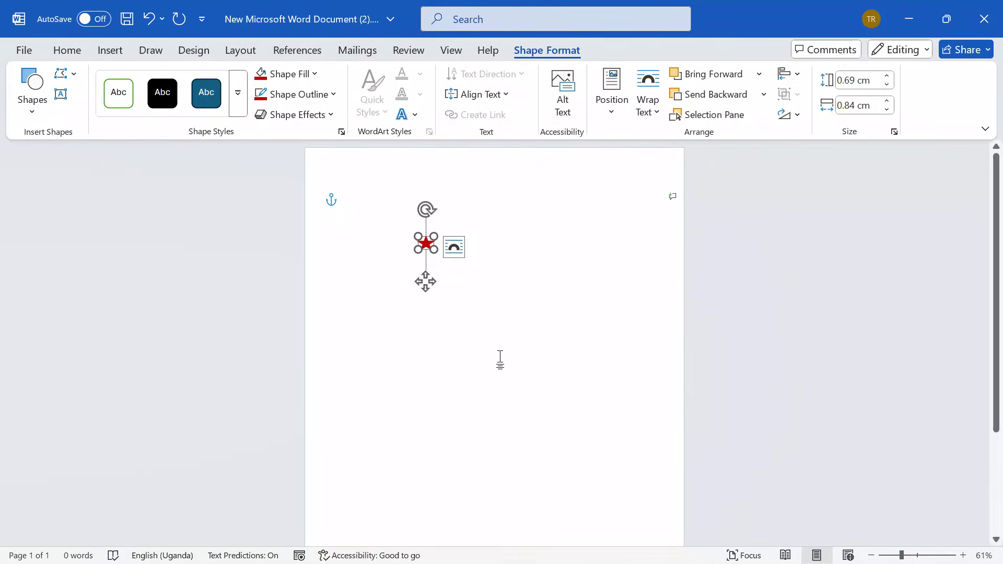
key(Delete)
Draw a wide, flat chevron block arrow on the empty page as the base of the order button.
click(109, 51)
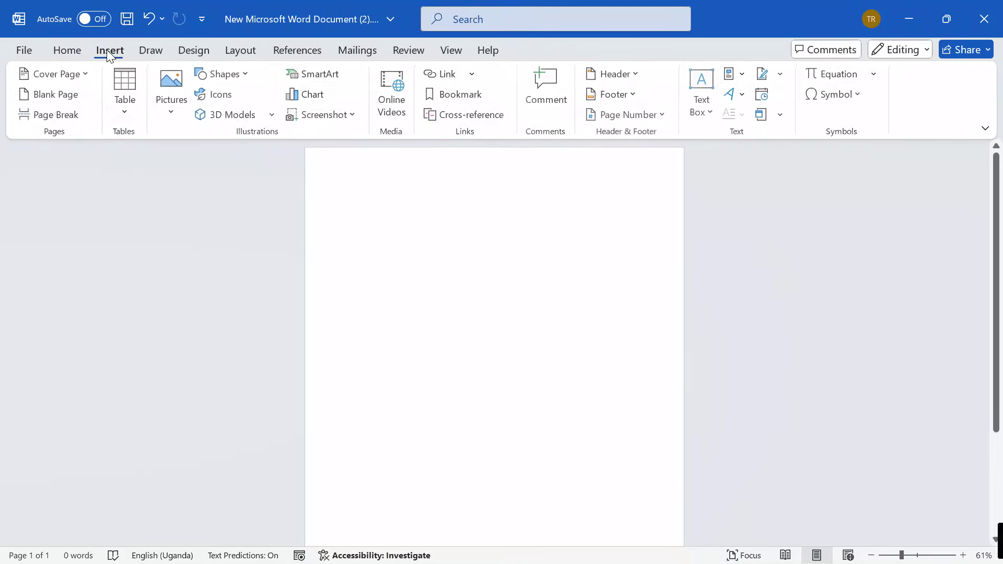
click(233, 75)
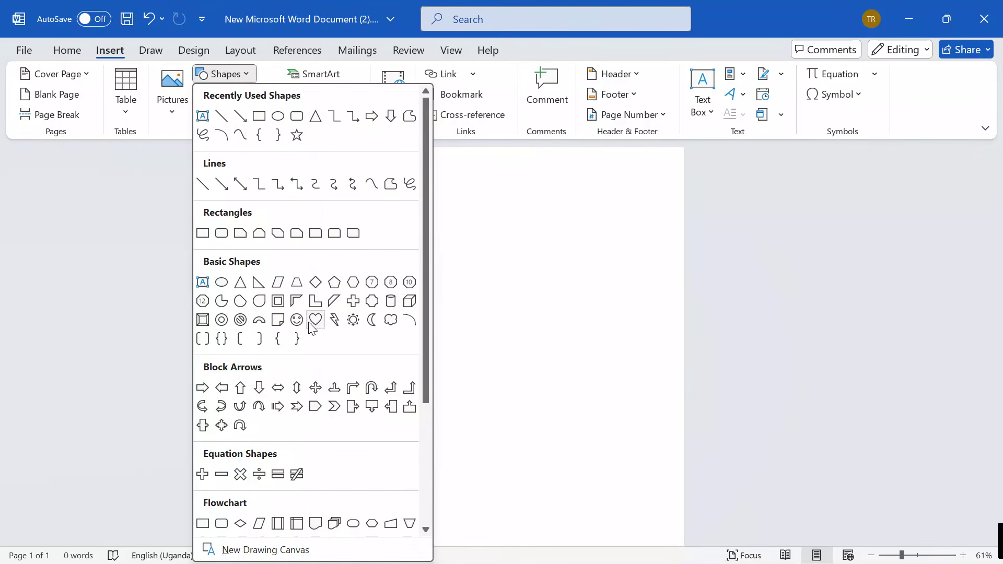
click(334, 407)
drag(395, 291, 449, 308)
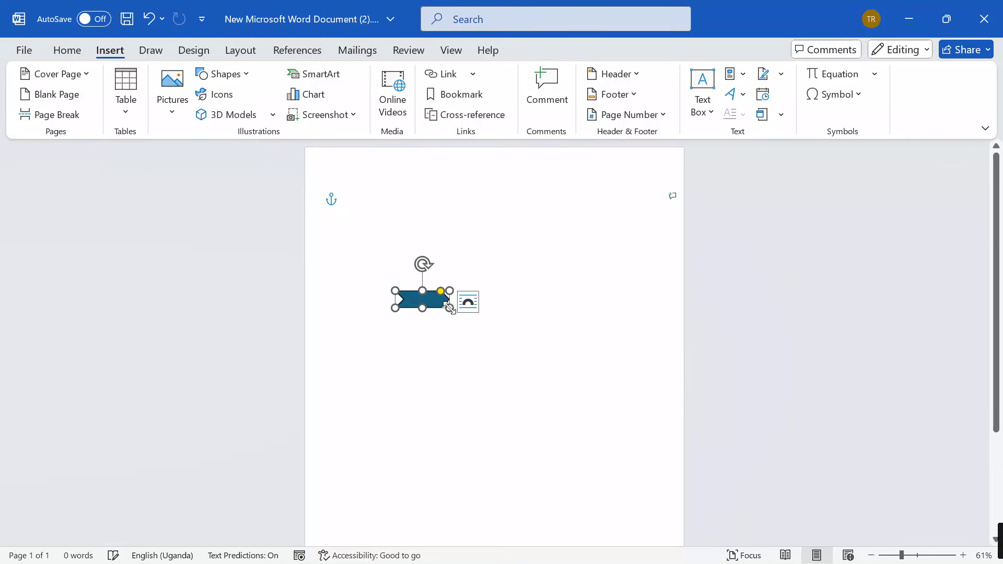
Add the text ORDER inside the chevron arrow shape.
right_click(431, 302)
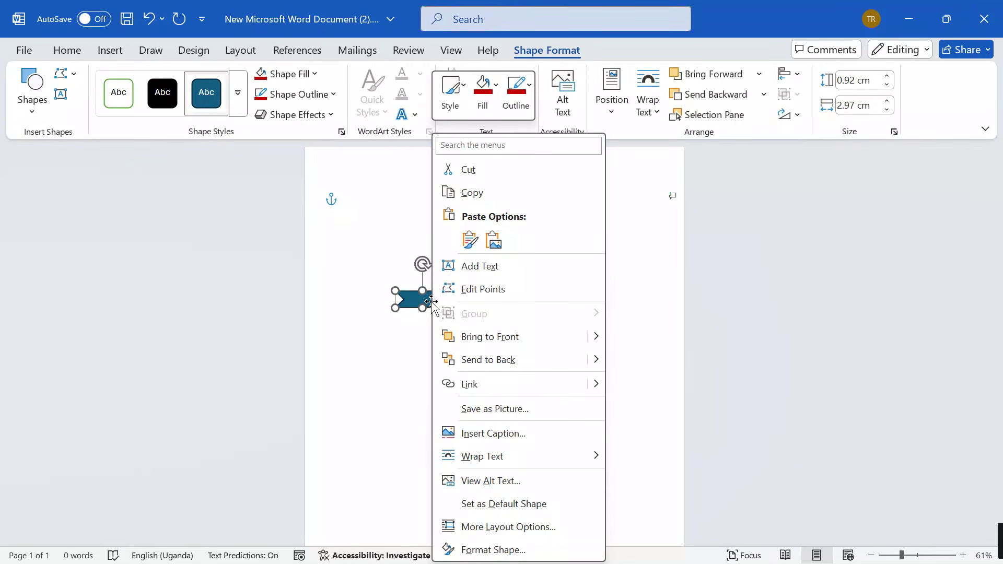
click(449, 265)
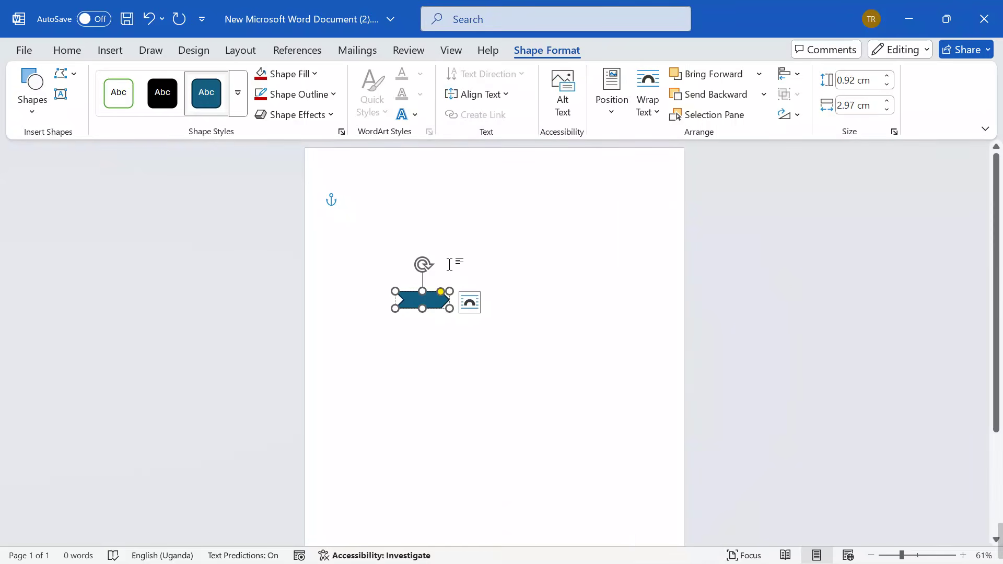
text(ORDER)
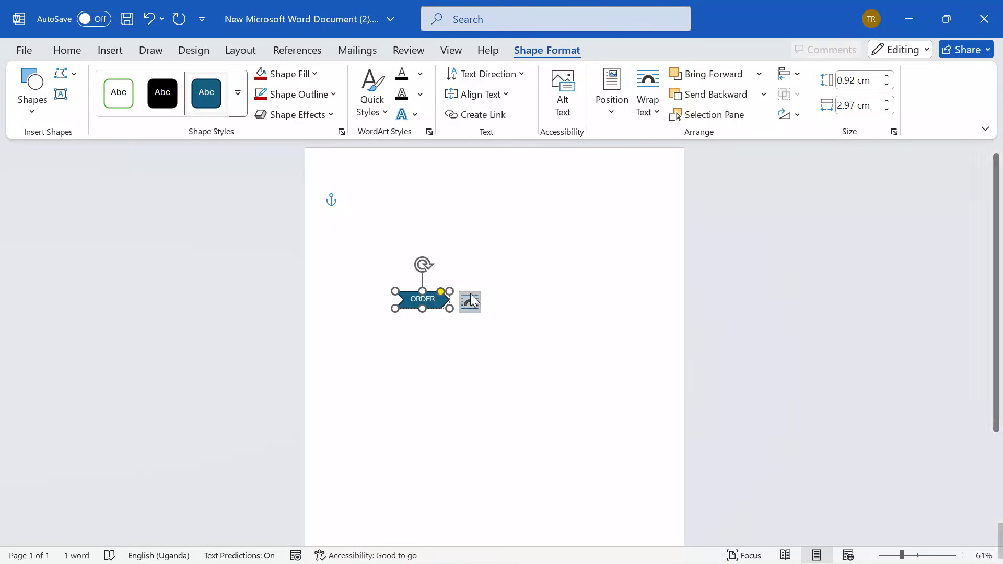
Fill the ORDER arrow with standard dark blue and remove its outline.
click(314, 73)
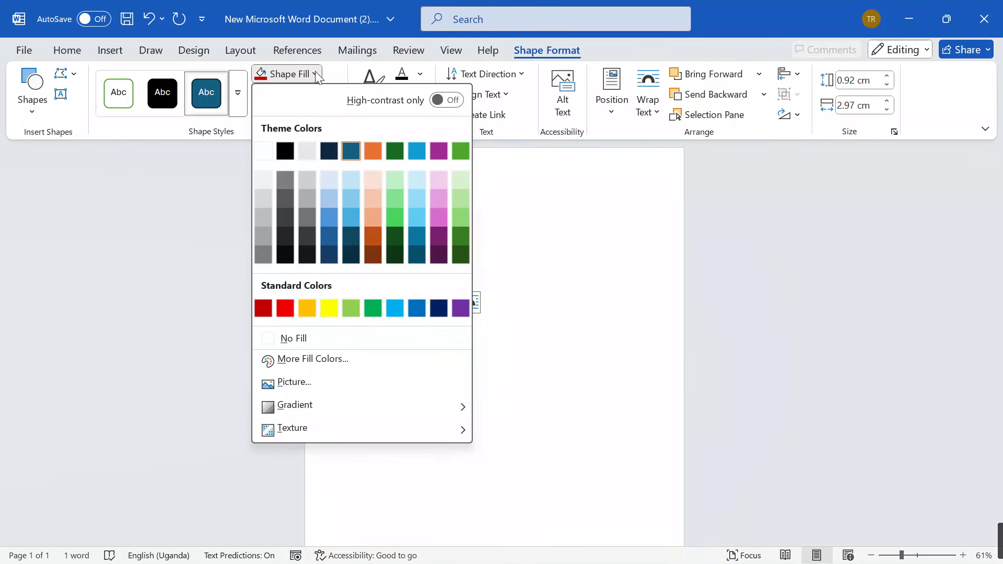
click(439, 309)
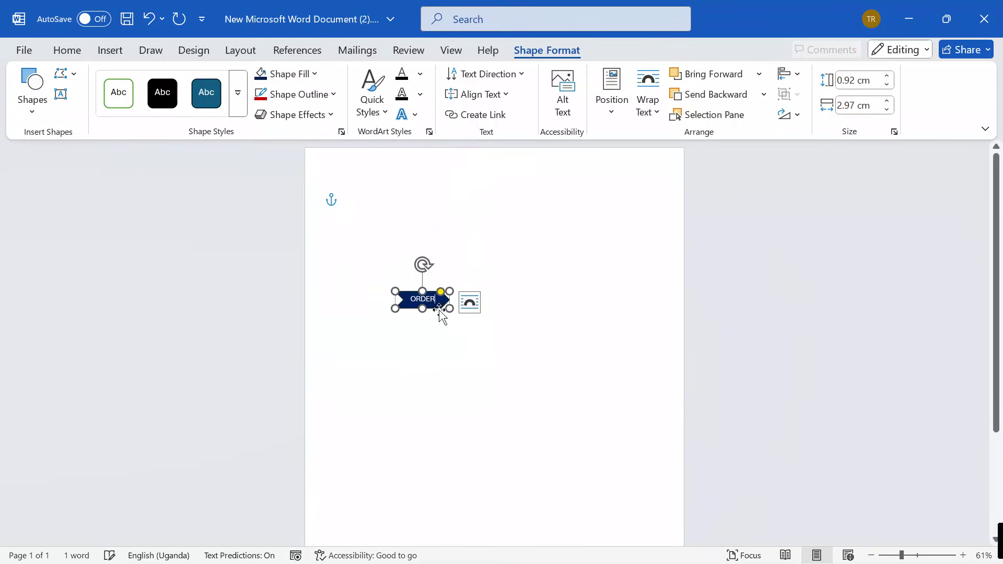
click(334, 95)
click(303, 359)
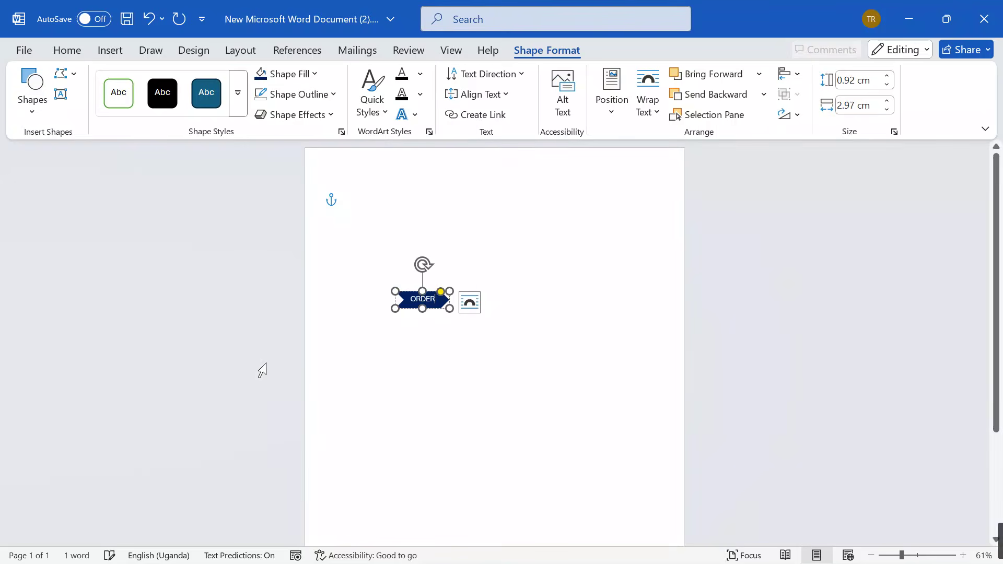
click(443, 360)
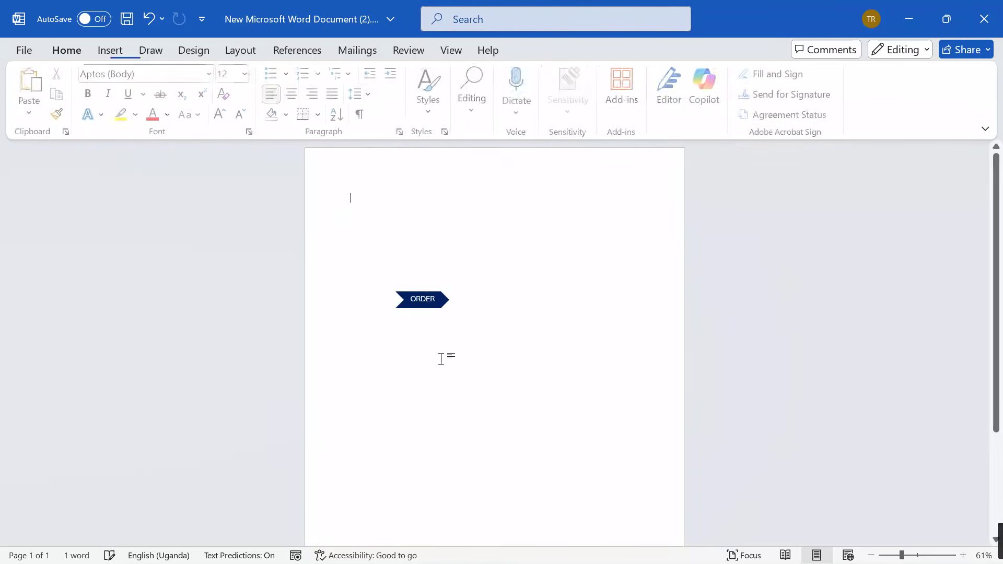
click(421, 297)
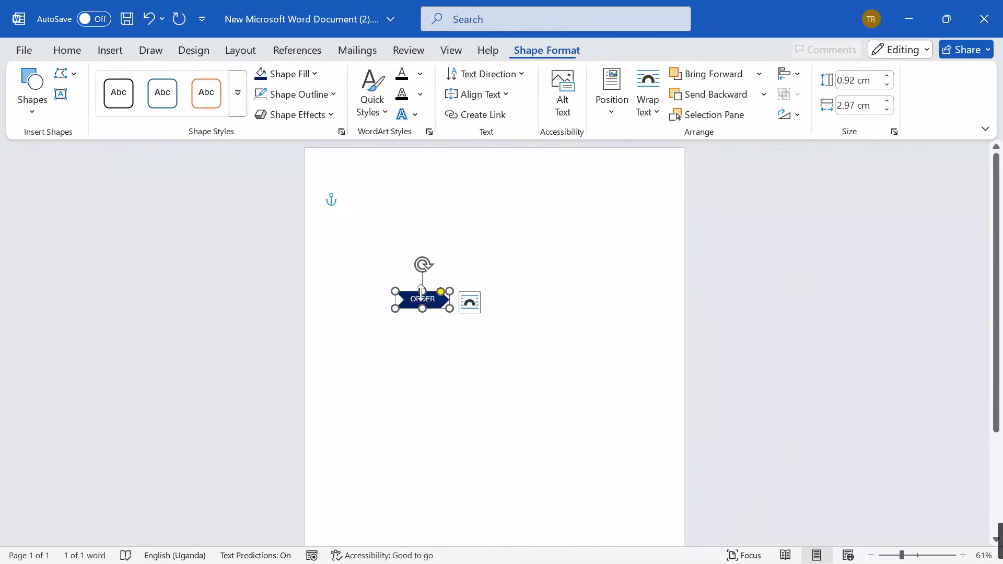
click(910, 19)
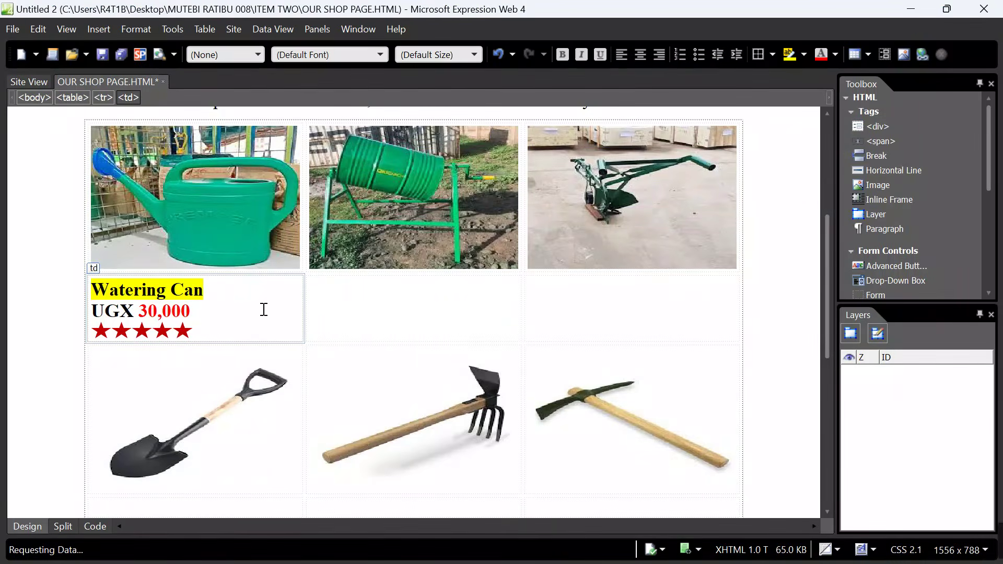
click(216, 326)
click(214, 325)
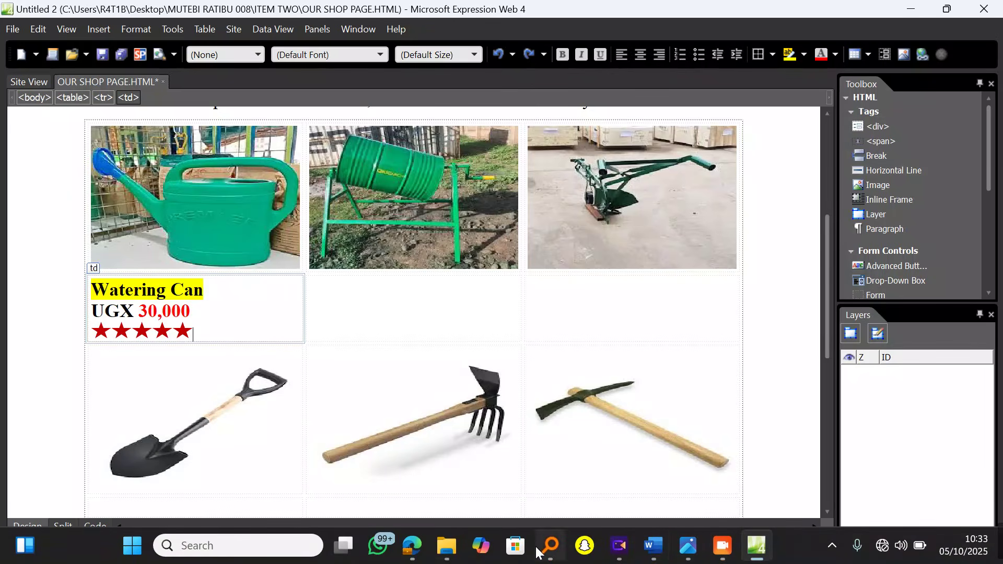
mouse_move(655, 545)
click(902, 486)
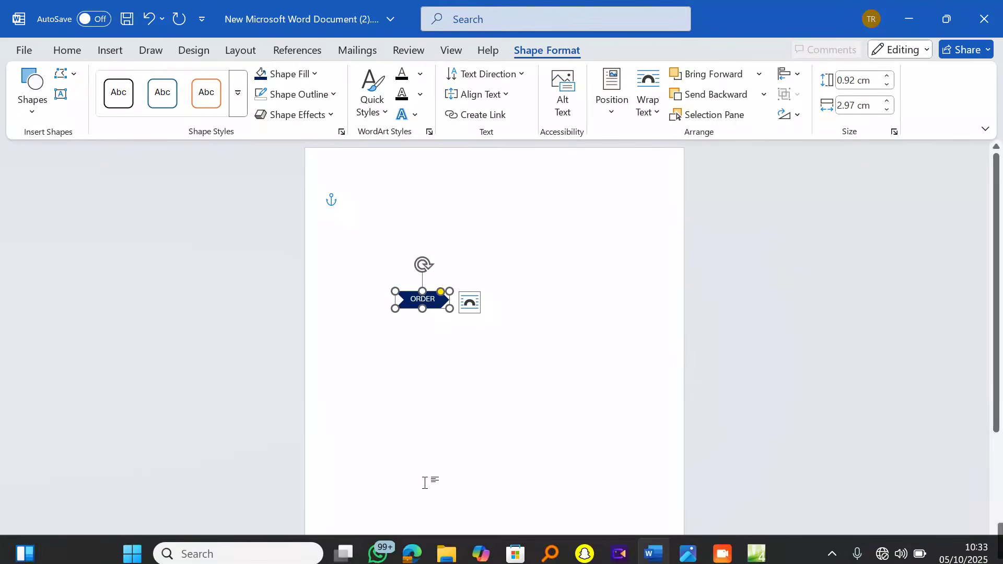
Capture the deselected ORDER arrow as a rectangular snip in Snipping Tool and copy the image.
click(419, 440)
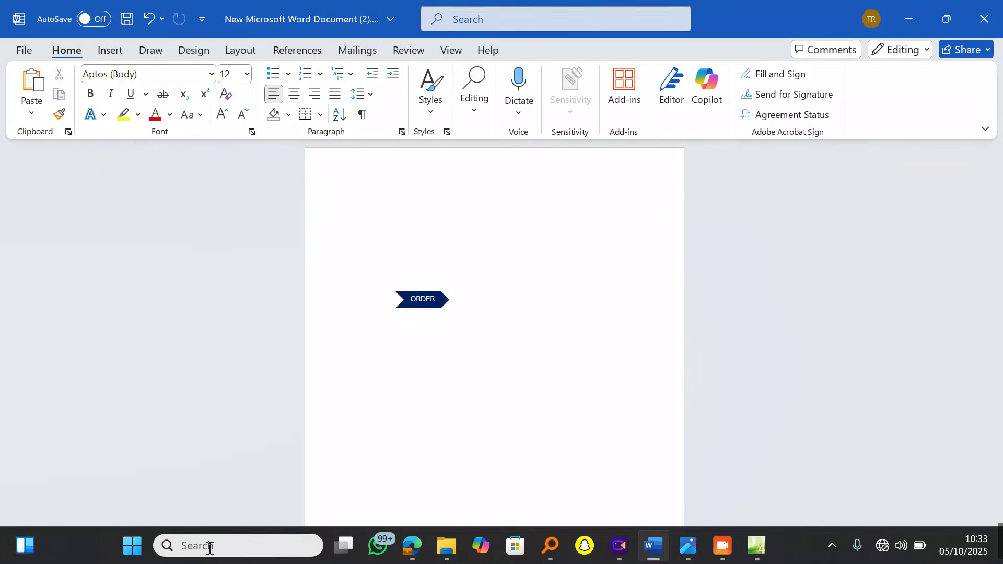
click(208, 546)
text(SNI)
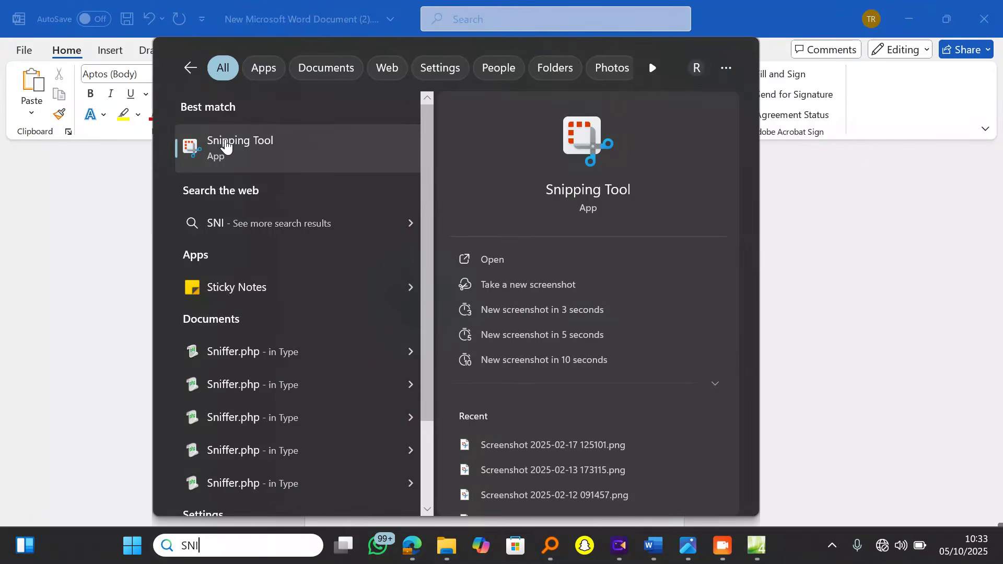
click(225, 146)
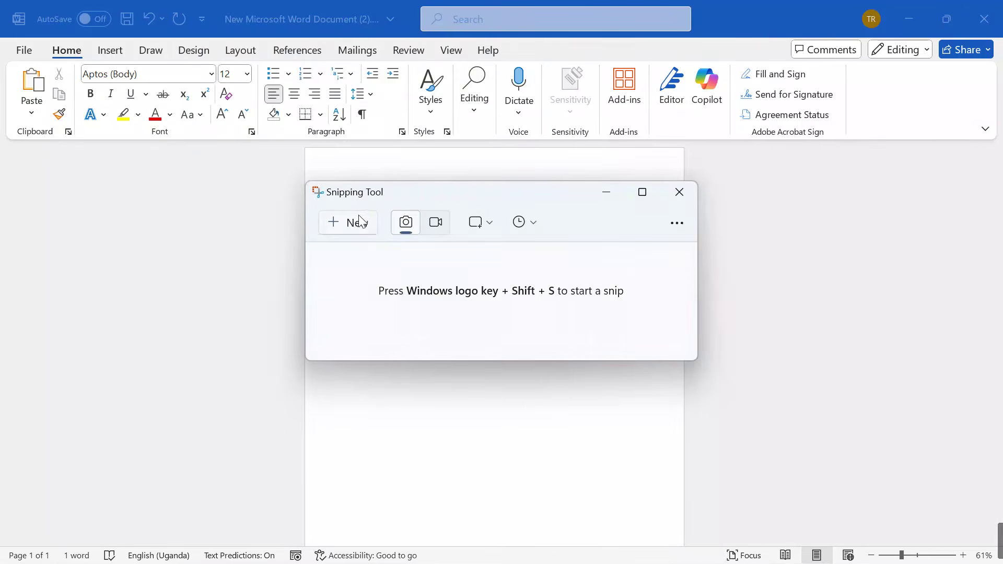
click(332, 224)
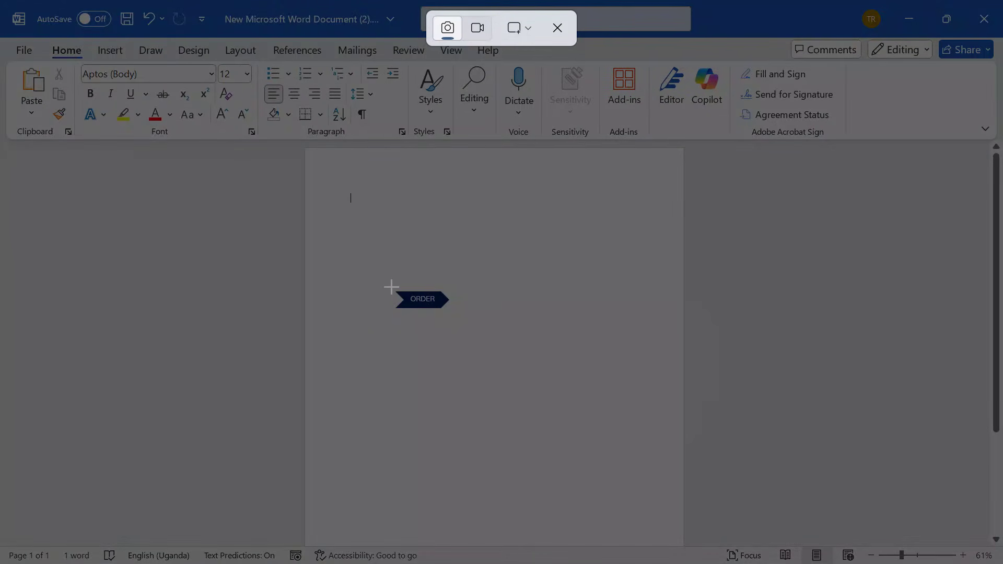
drag(400, 291, 450, 309)
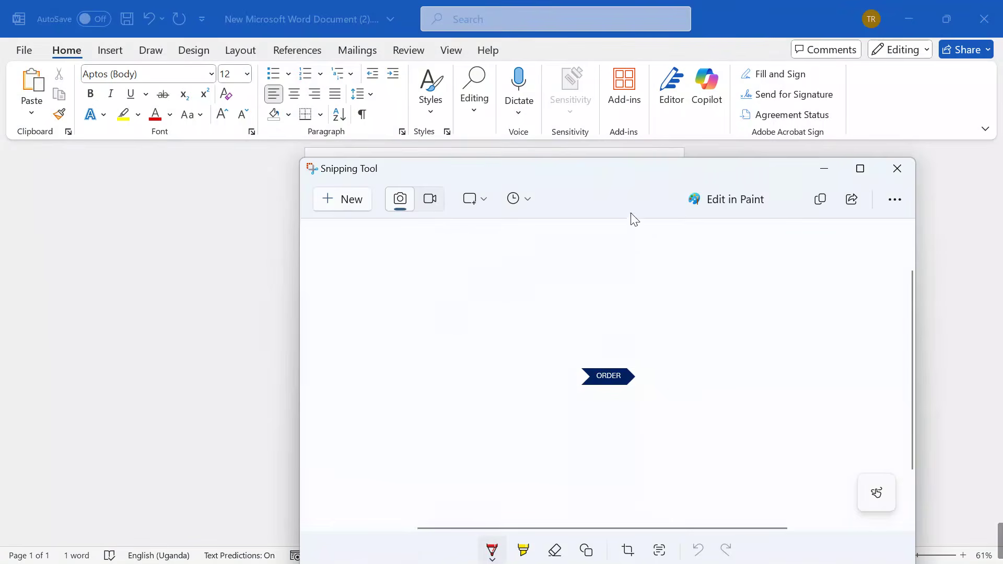
click(820, 199)
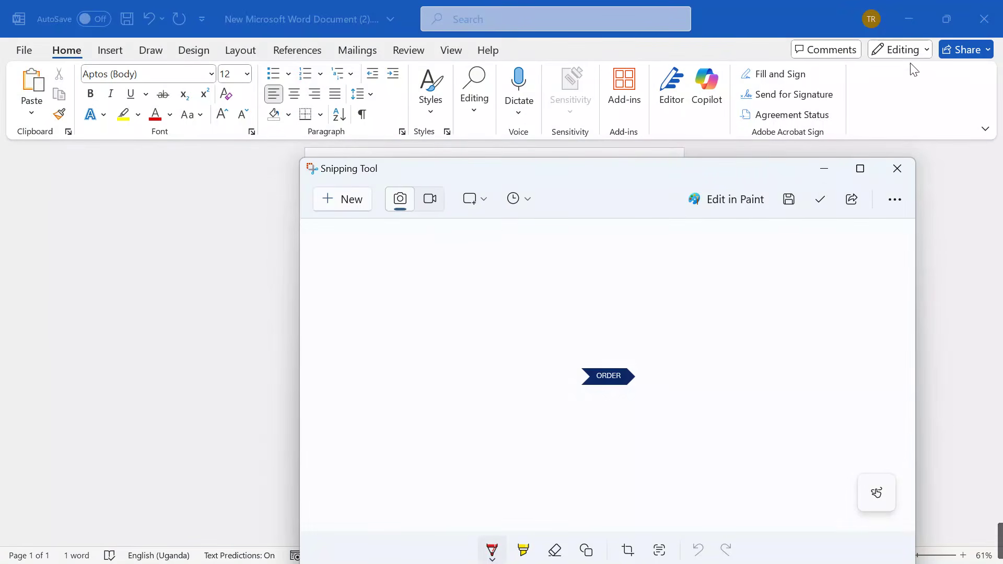
Switch to the shop page in Expression Web and paste the ORDER image after the watering can's five stars, leaving its alternate text empty.
click(909, 19)
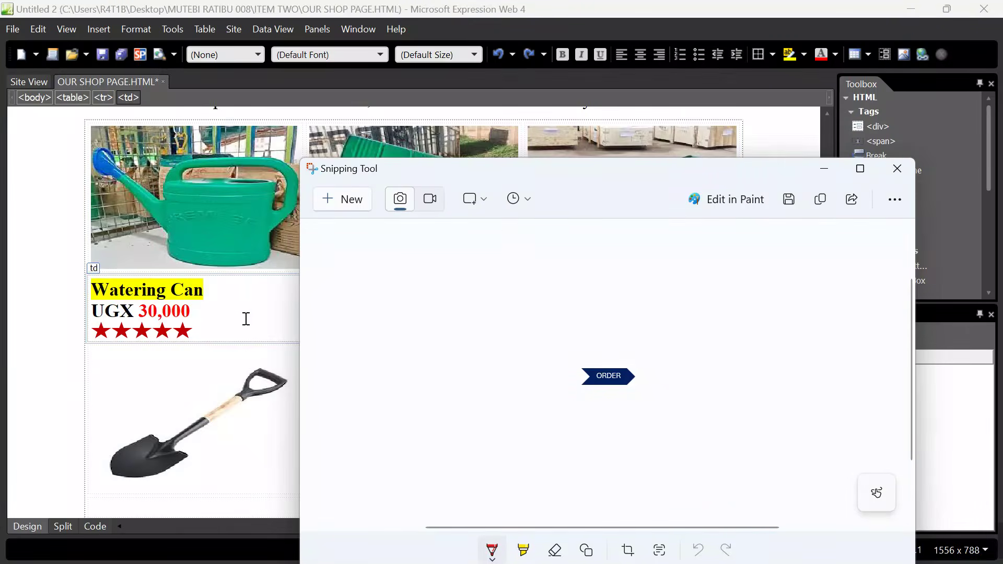
click(245, 319)
click(221, 334)
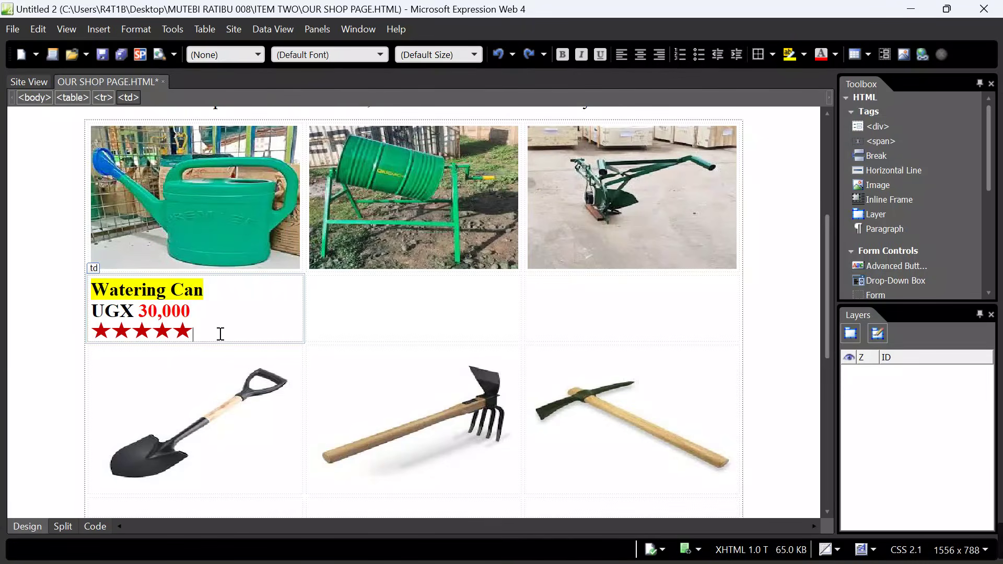
key(ctrl+v)
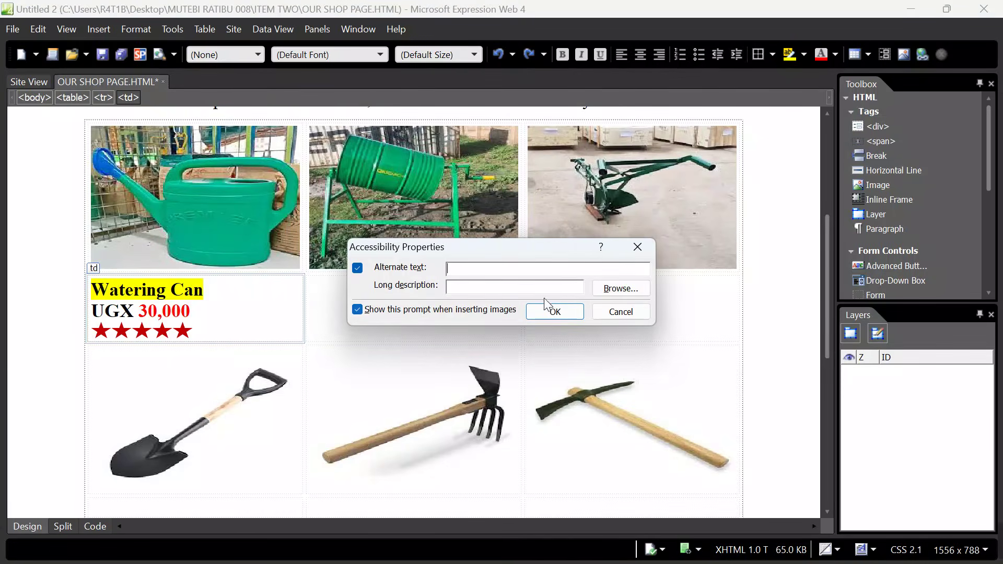
click(556, 312)
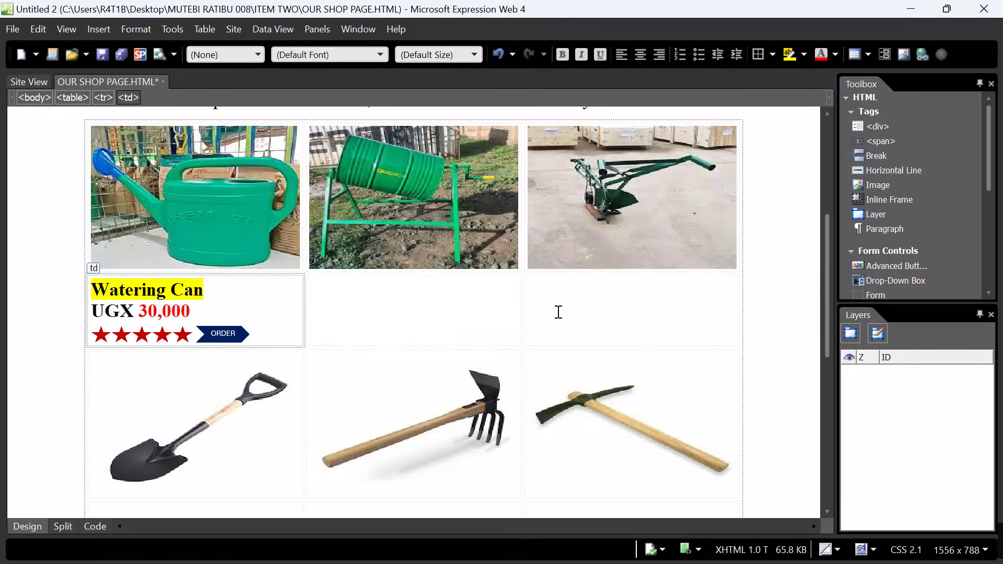
Shrink the ORDER image beside the watering can's stars to about 108 by 38 px.
click(242, 338)
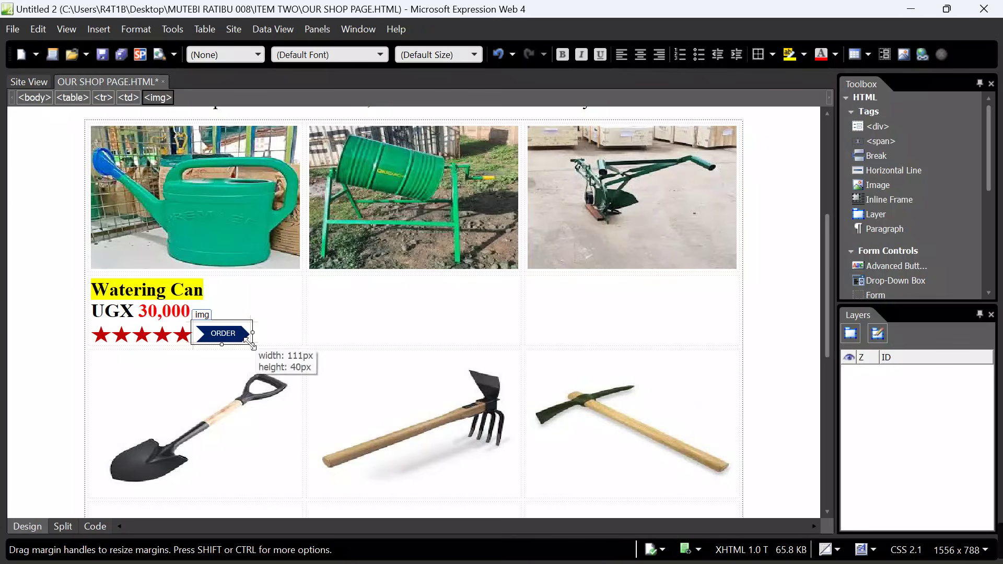
drag(252, 346, 251, 342)
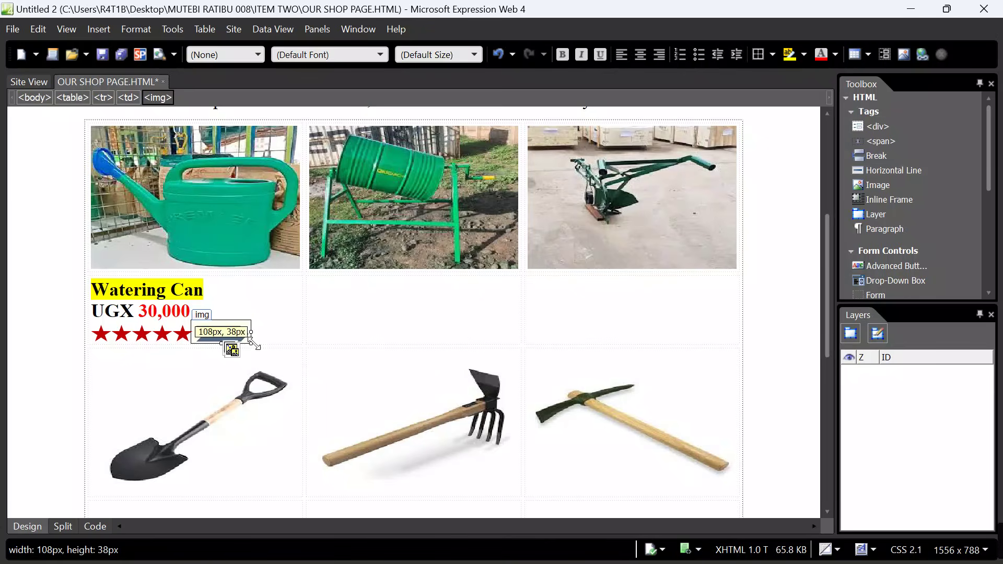
click(251, 343)
click(270, 337)
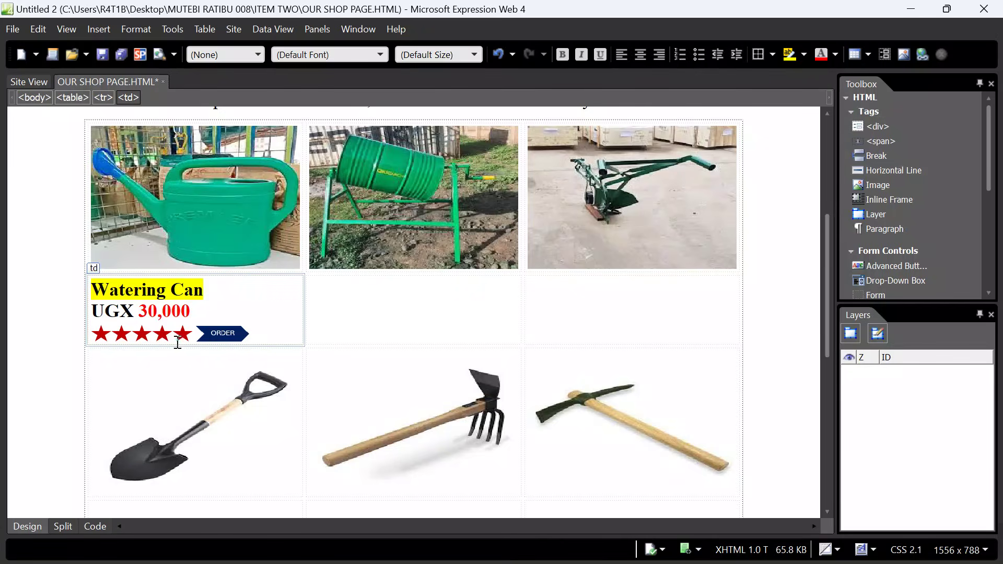
click(225, 332)
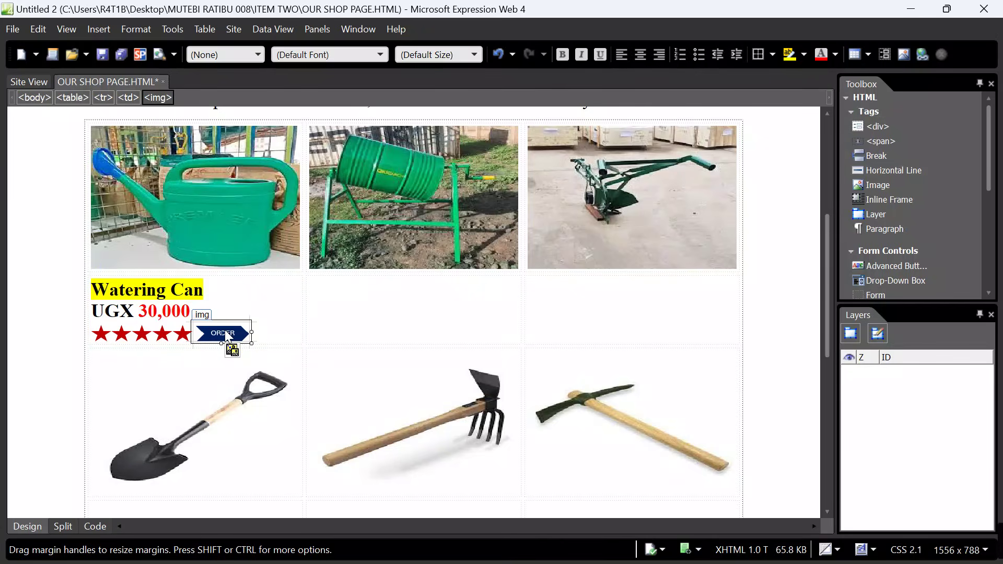
right_click(225, 330)
scroll(184, 296, down, 1)
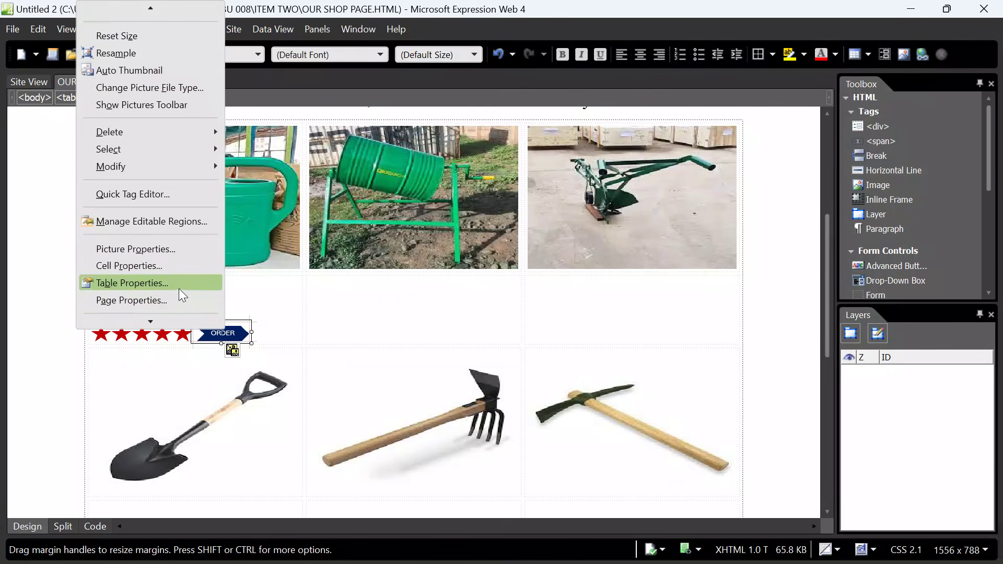
scroll(179, 288, down, 1)
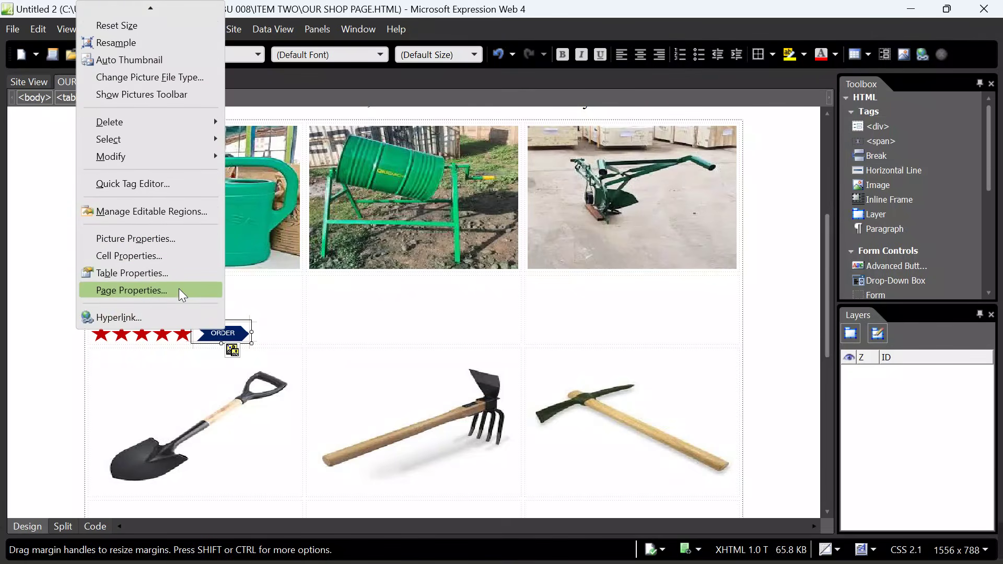
click(117, 317)
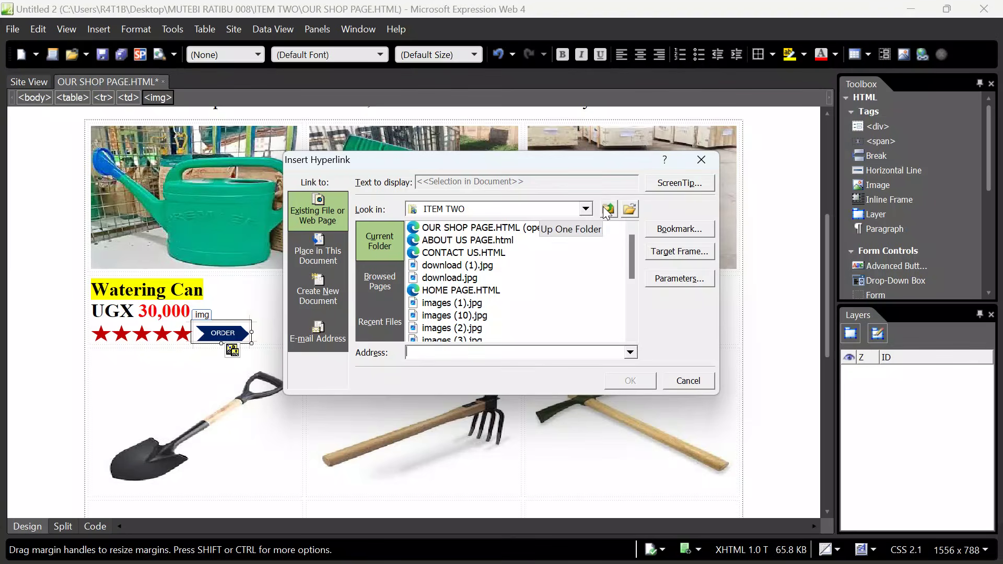
click(630, 210)
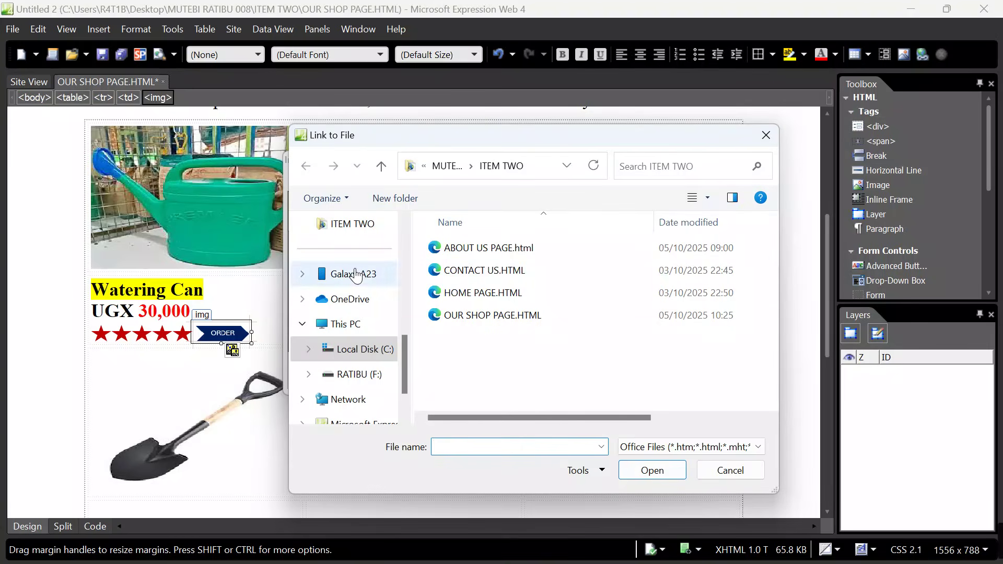
scroll(351, 271, up, 3)
click(345, 249)
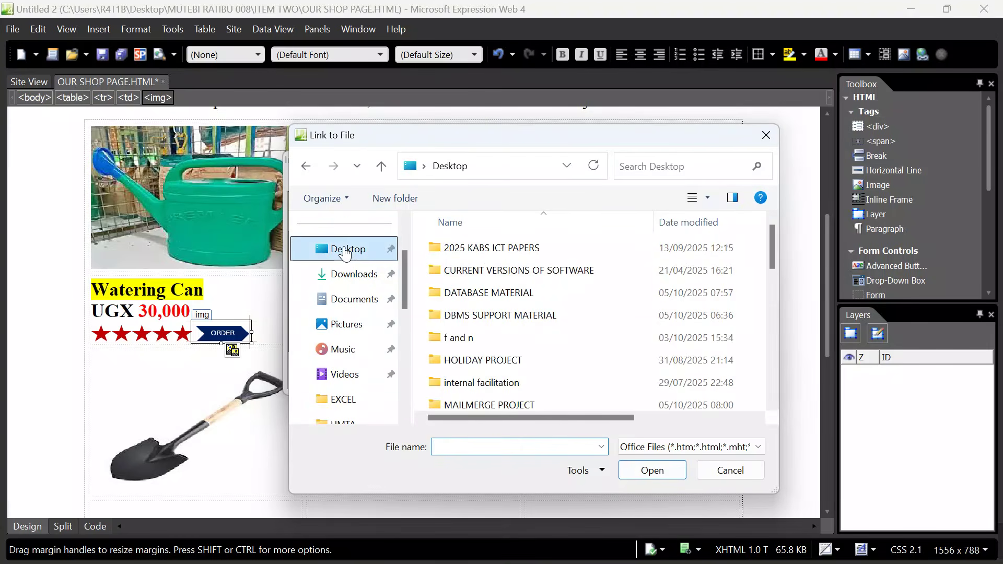
scroll(558, 344, down, 3)
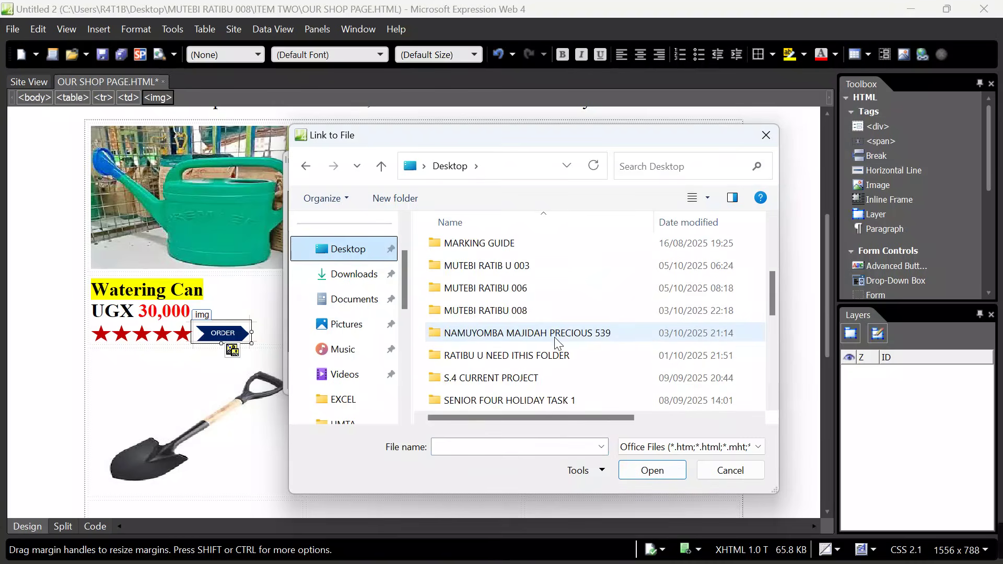
click(491, 312)
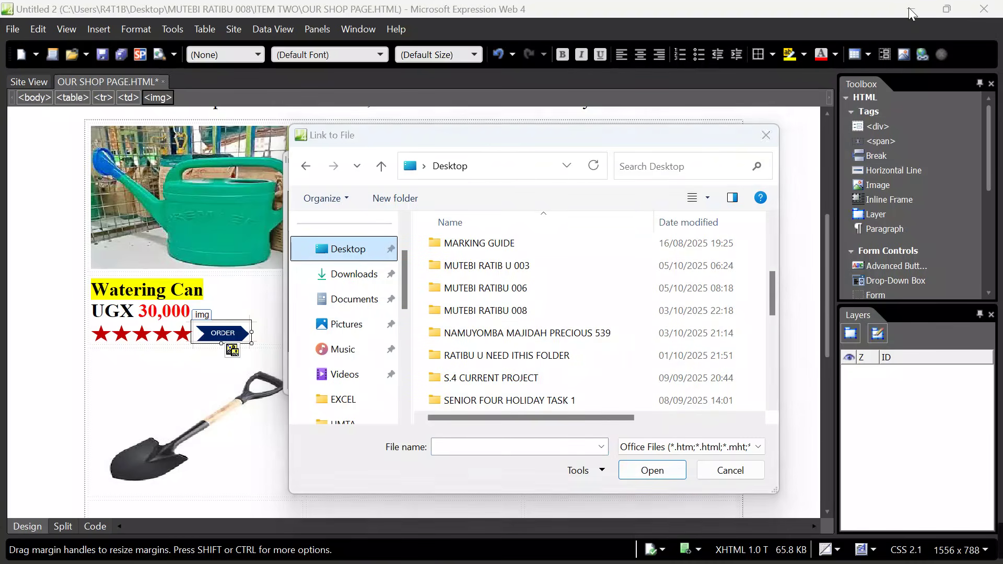
click(766, 136)
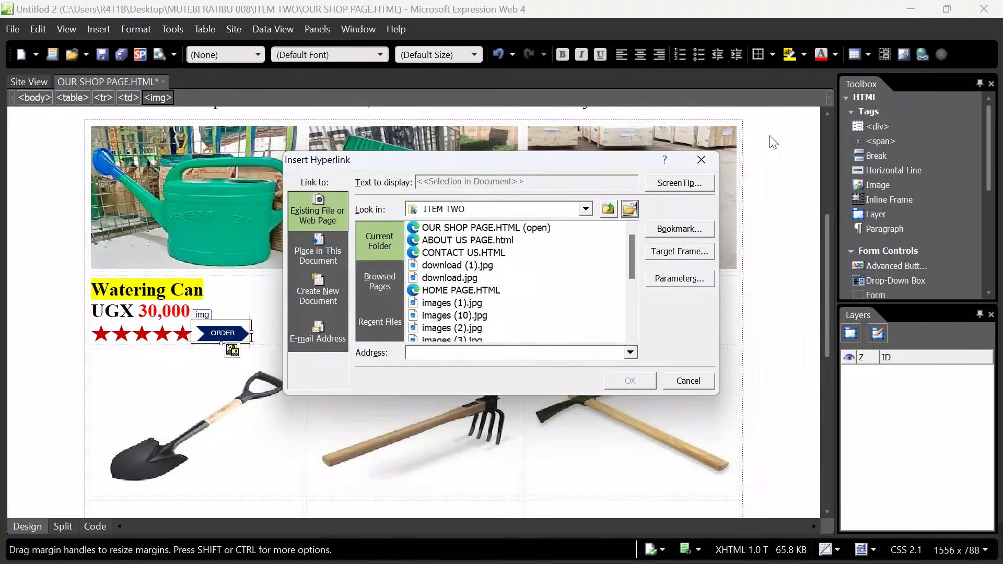
click(701, 160)
Switch to File Explorer and examine the ITEM TWO folder's web pages and images, then return to the shop page in Expression Web.
click(911, 5)
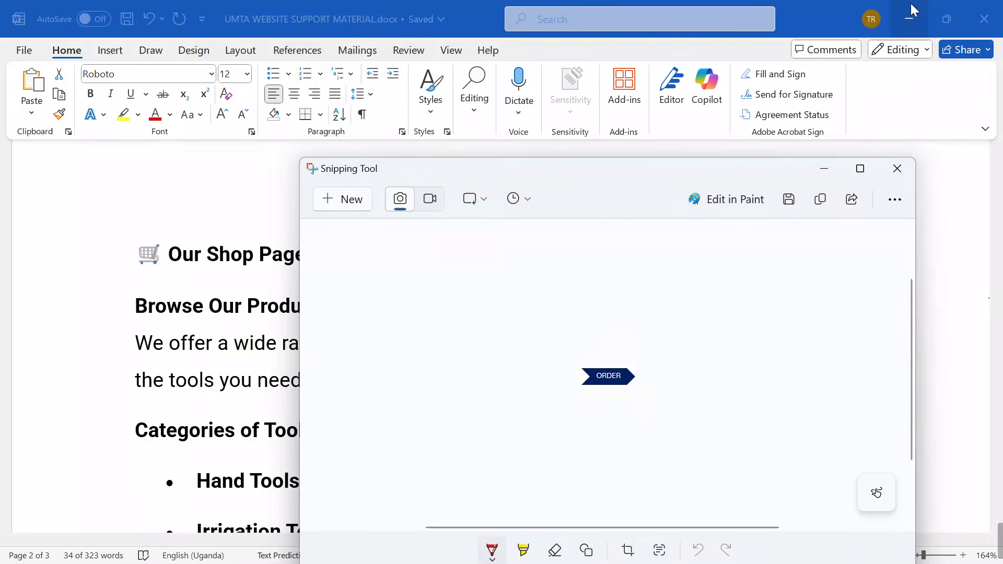
click(907, 14)
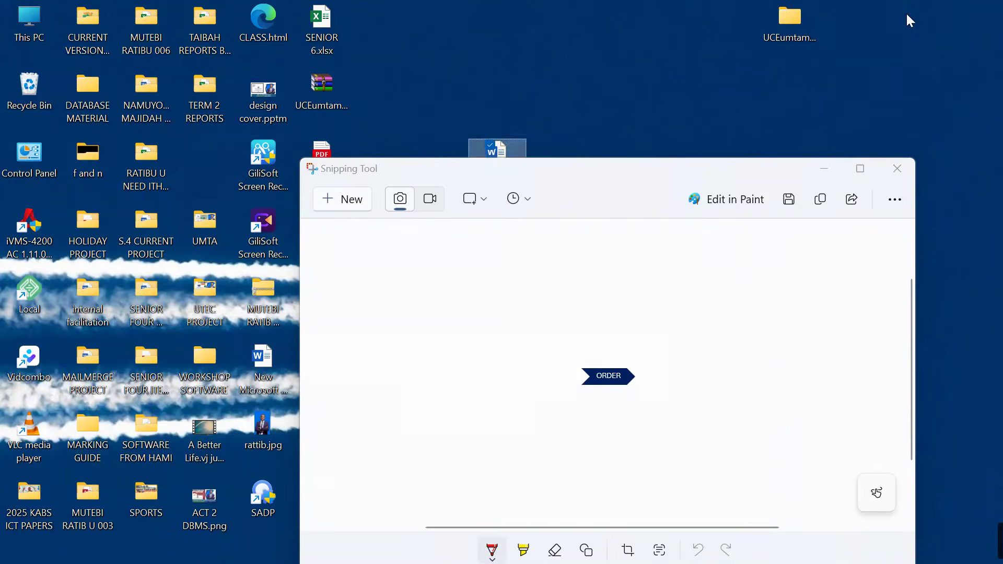
click(824, 168)
double_click(734, 224)
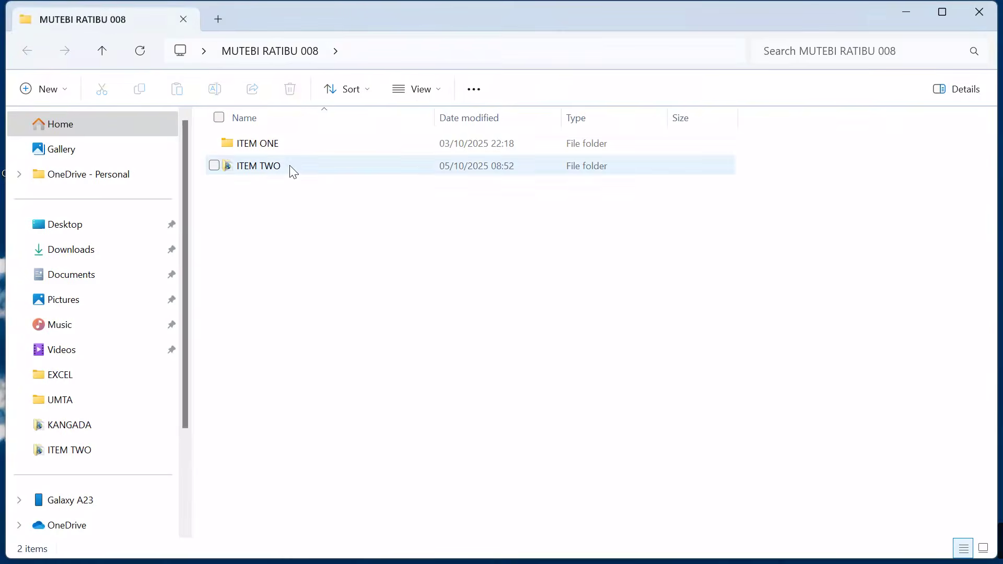
double_click(290, 166)
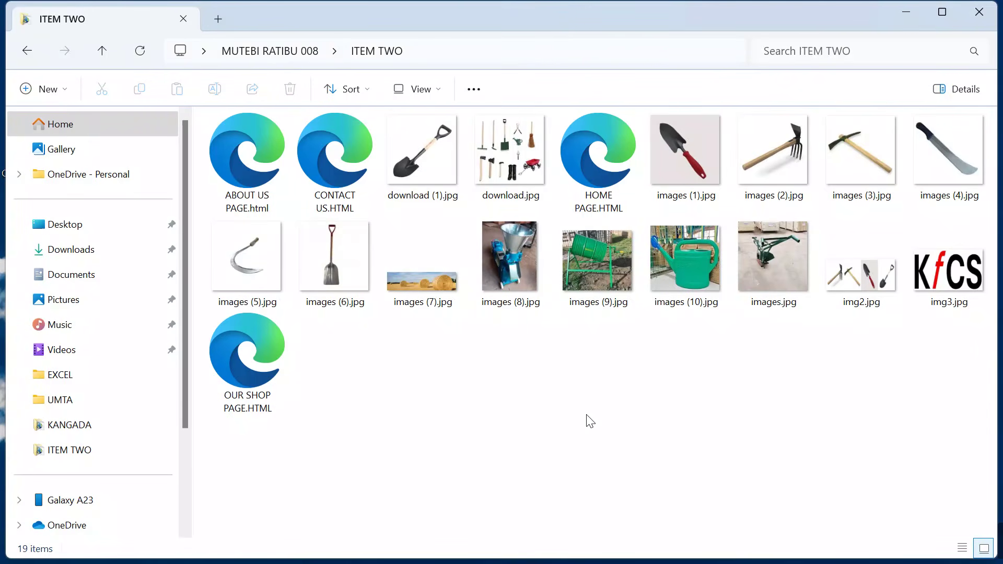
click(907, 13)
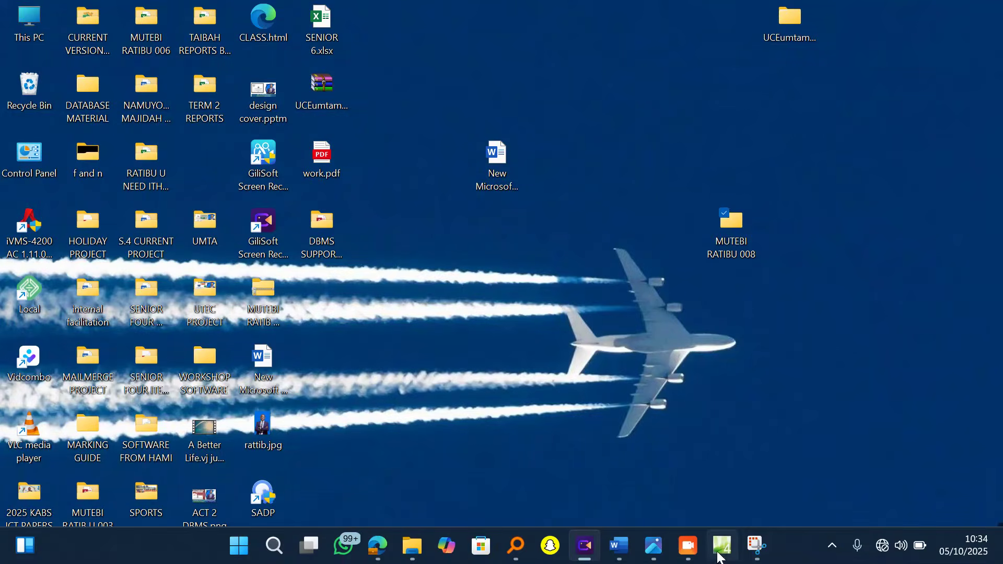
click(721, 554)
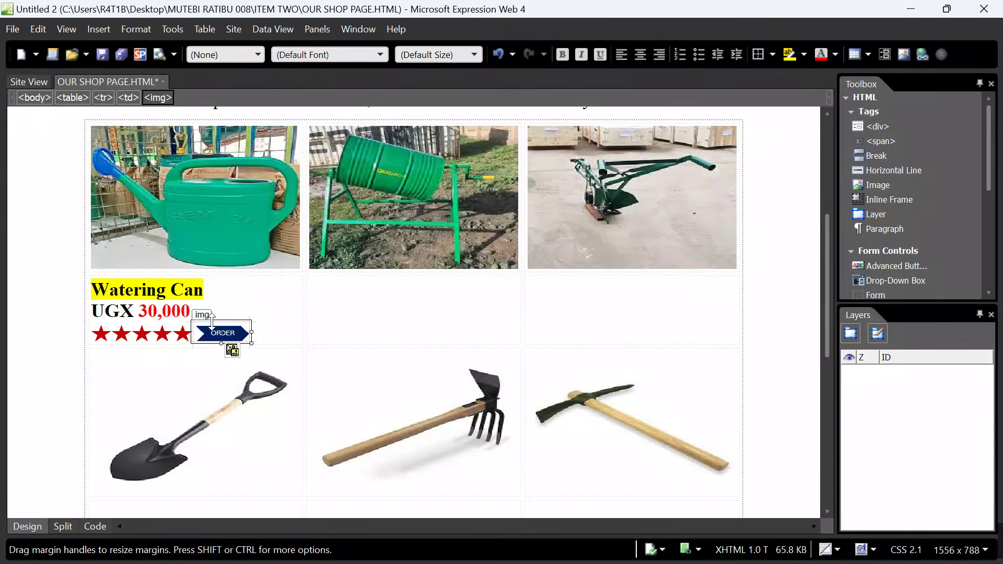
Hyperlink the watering can's ORDER image to the existing file CONTACT US.HTML in the ITEM TWO folder.
right_click(226, 337)
scroll(197, 298, down, 1)
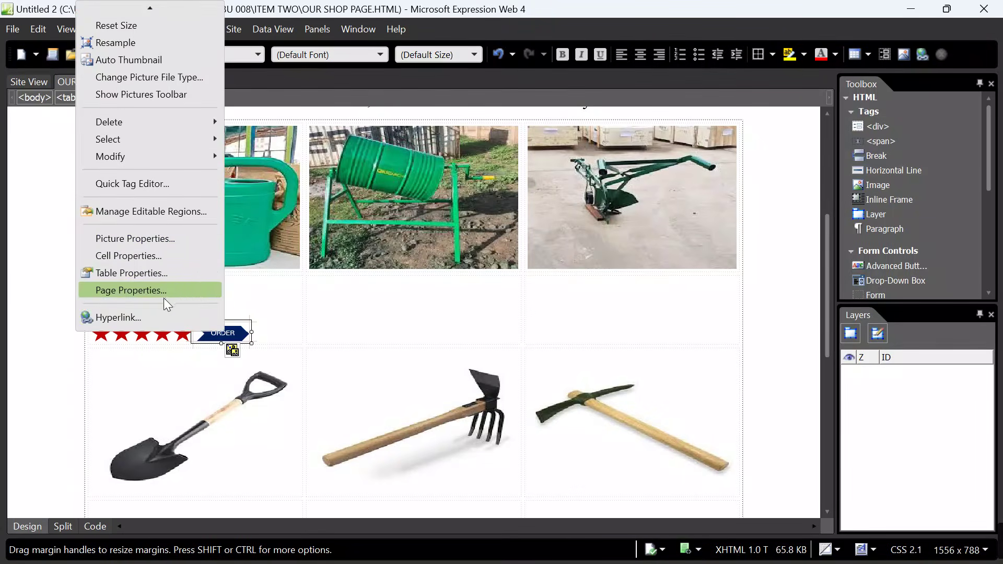
click(127, 316)
click(629, 209)
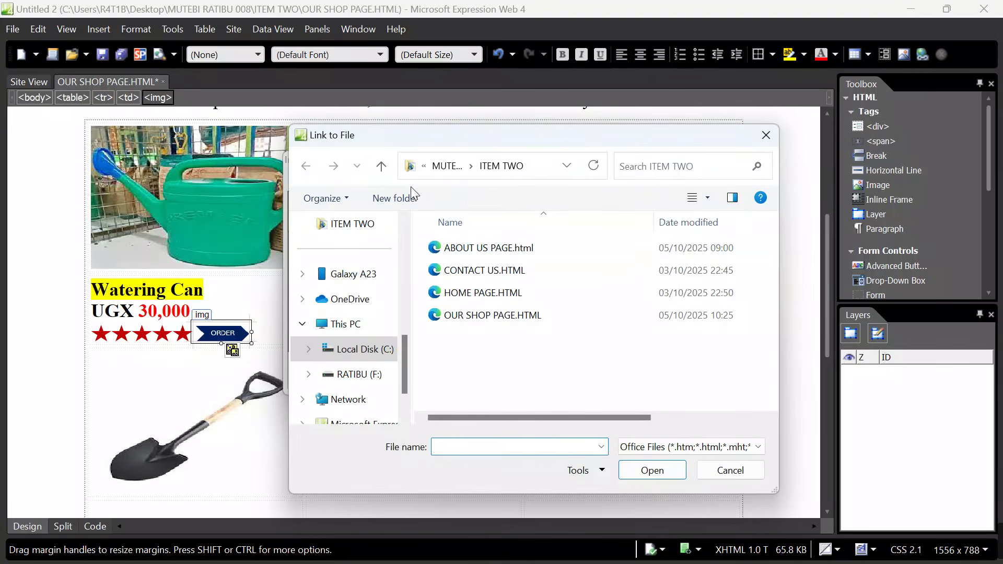
click(382, 167)
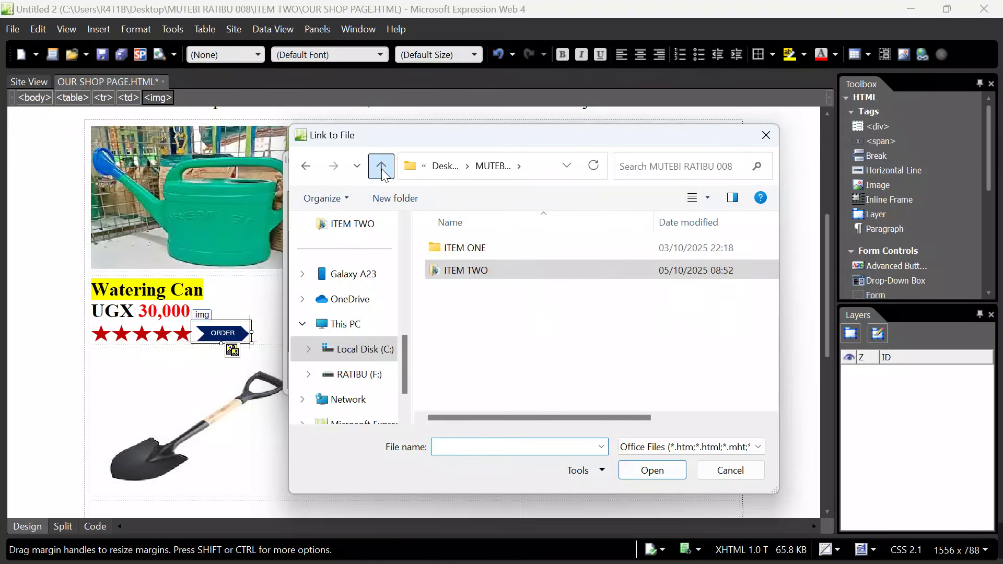
click(381, 168)
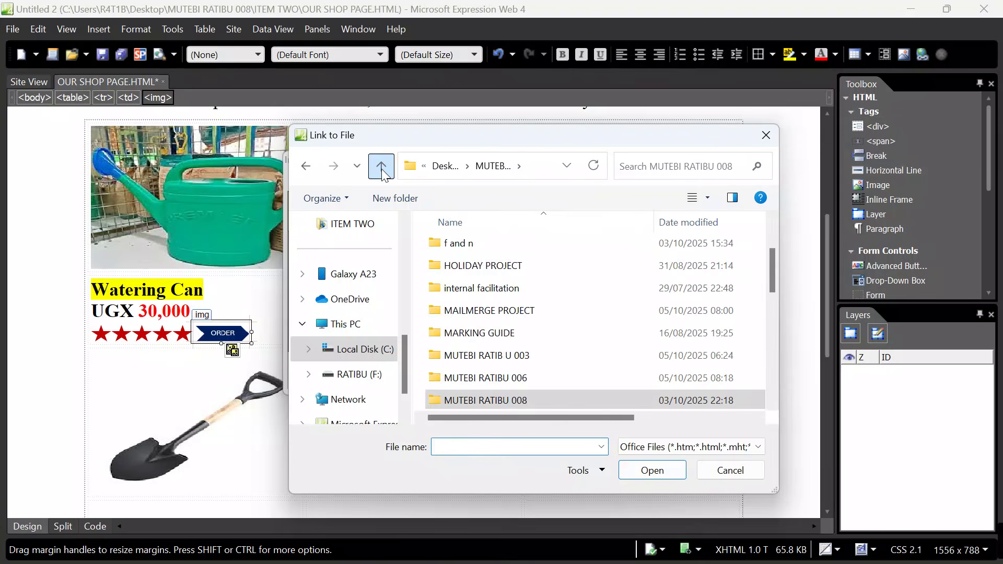
double_click(534, 401)
click(484, 276)
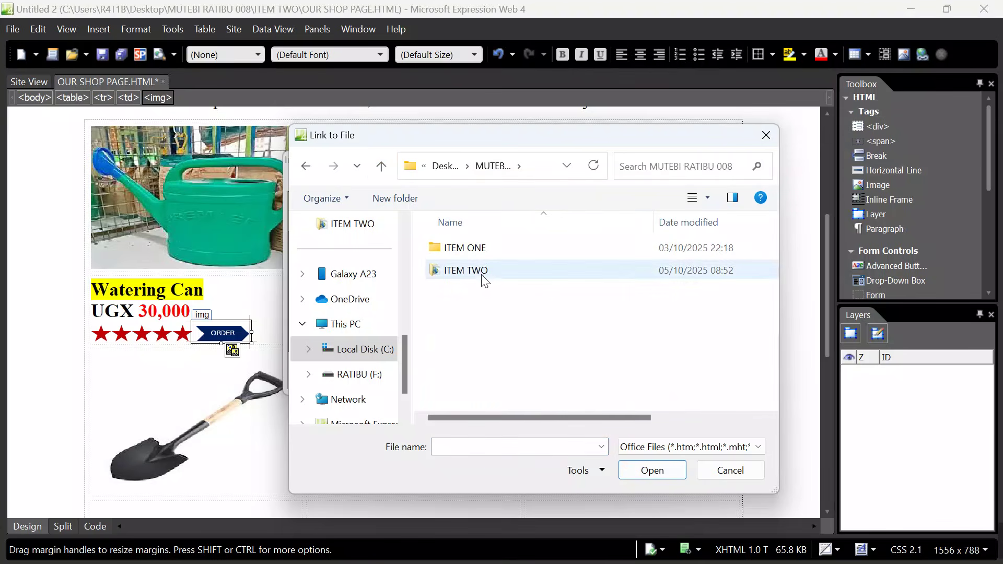
double_click(483, 272)
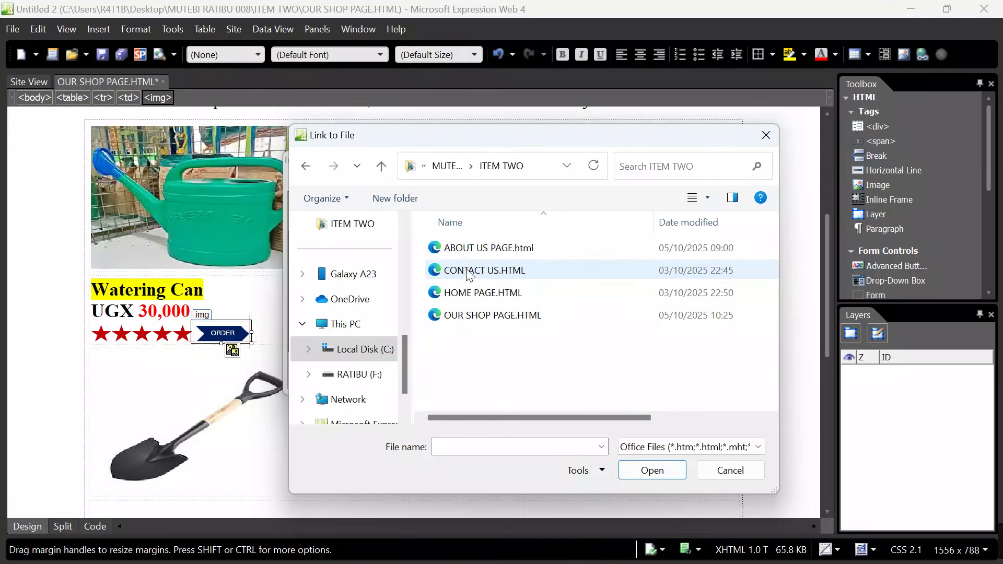
click(470, 275)
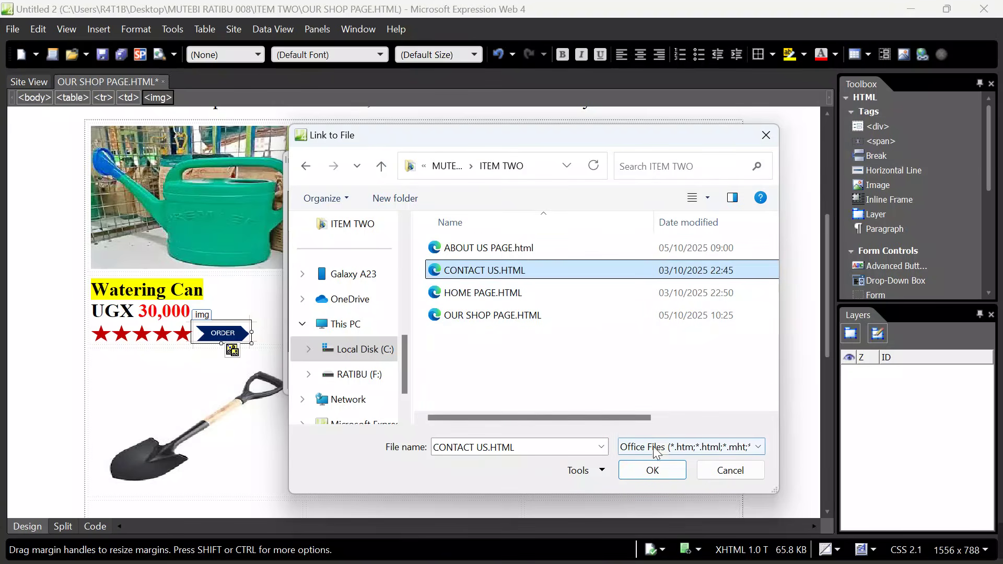
click(657, 473)
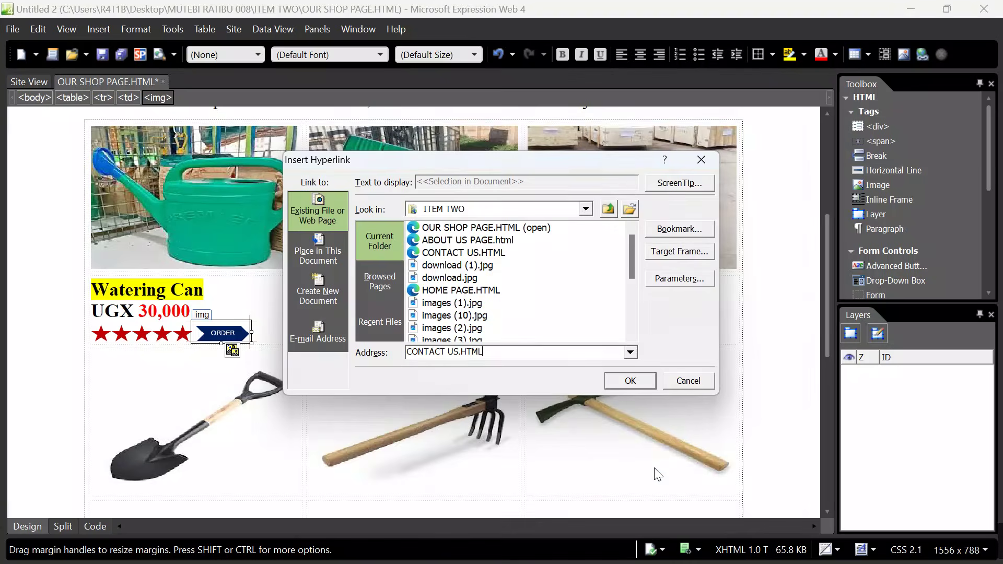
click(634, 380)
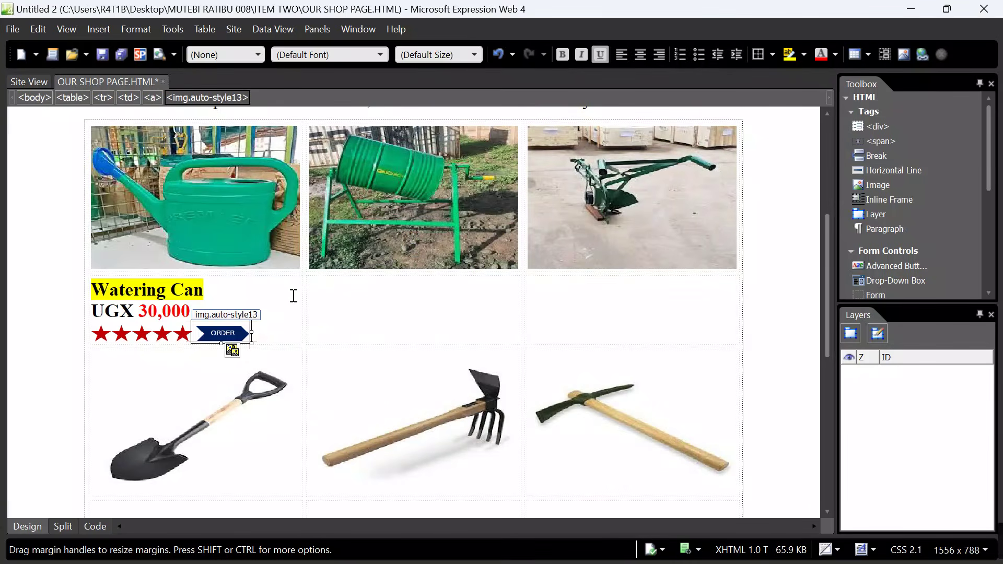
Deselect the linked ORDER image and save the shop page together with all its embedded image files.
click(294, 296)
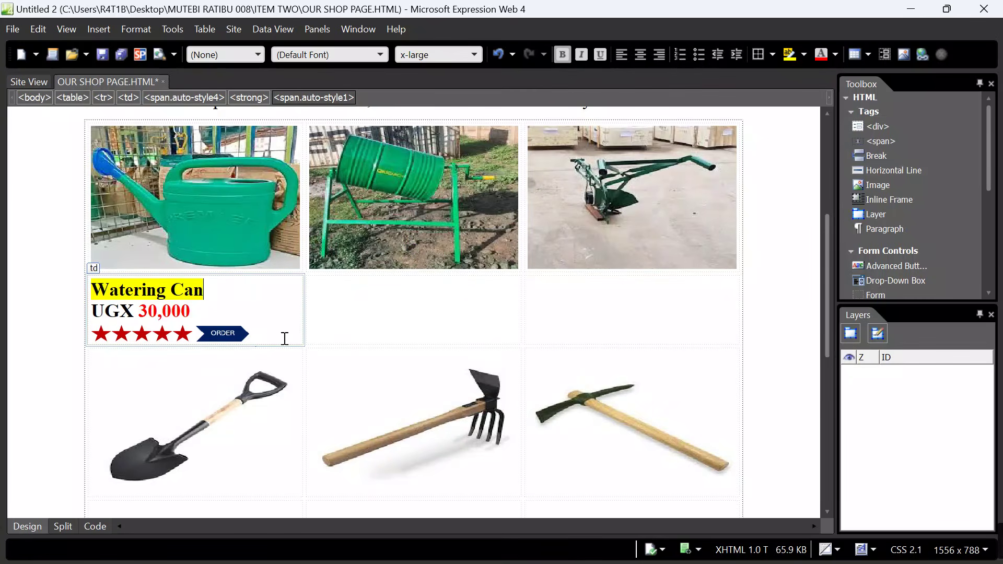
scroll(468, 272, up, 5)
scroll(468, 272, down, 5)
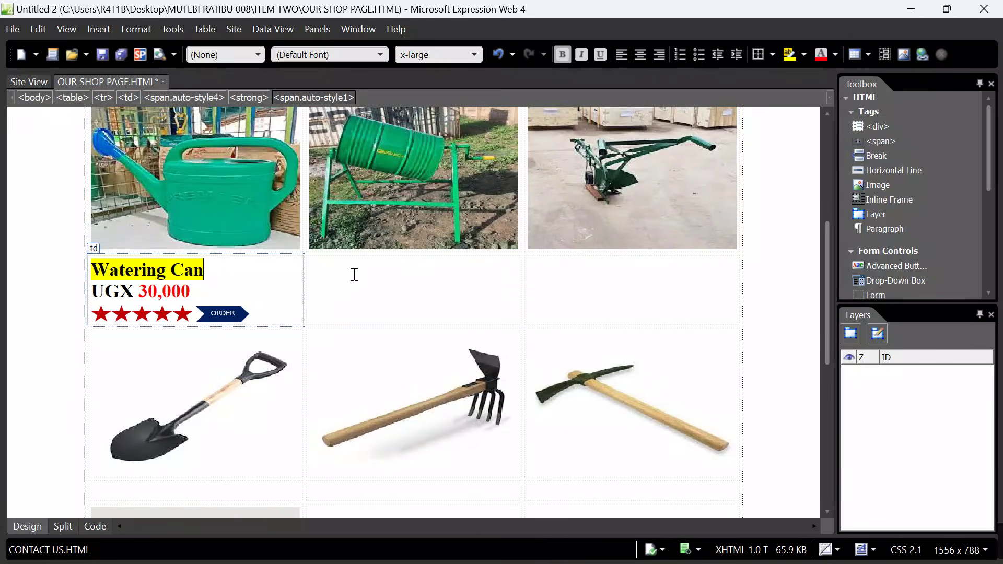
key(ctrl+s)
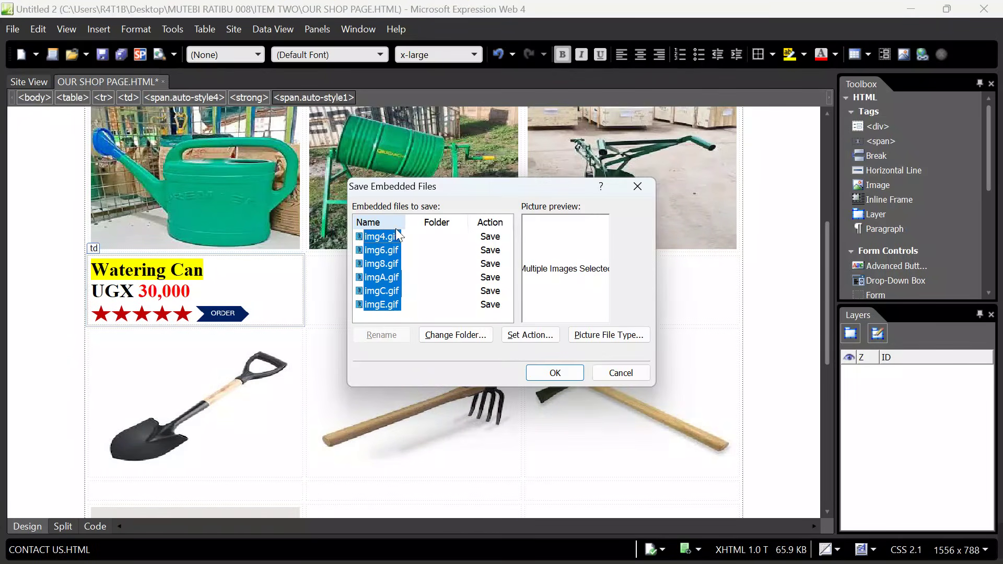
click(553, 375)
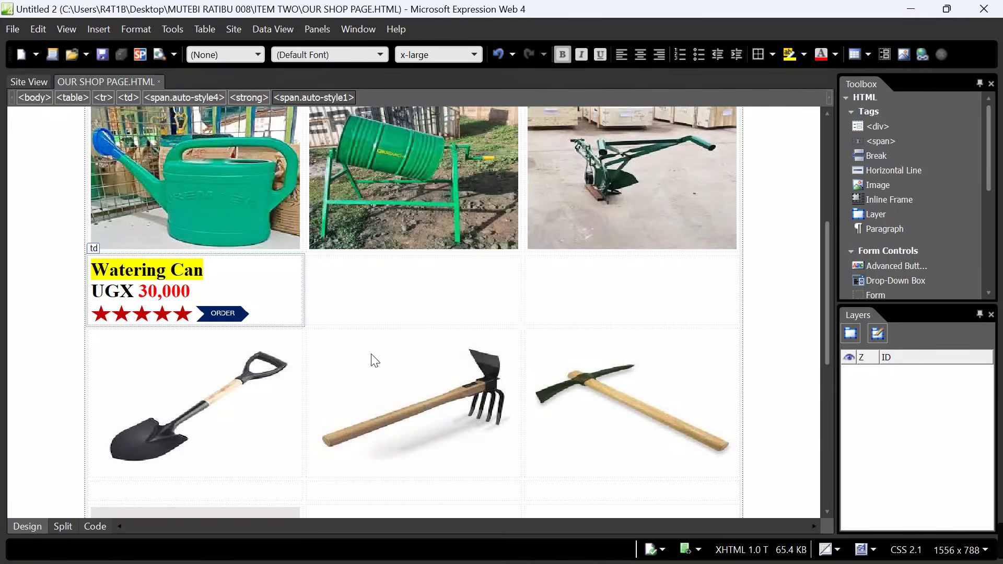
Copy the watering can's name, price, stars and ORDER image into the cells beneath the green drum and the plough.
drag(276, 314, 84, 267)
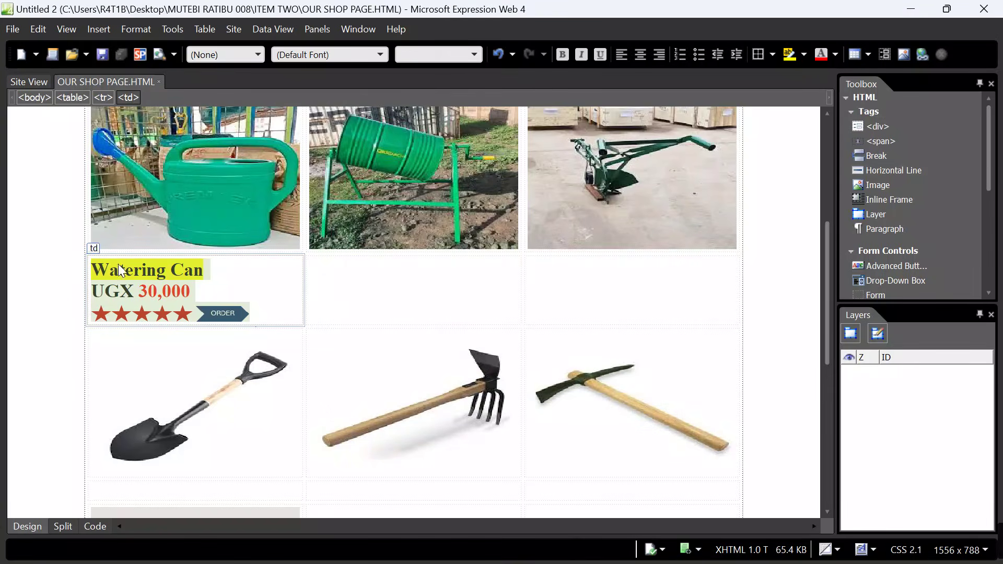
key(ctrl+c)
click(334, 269)
key(ctrl+v)
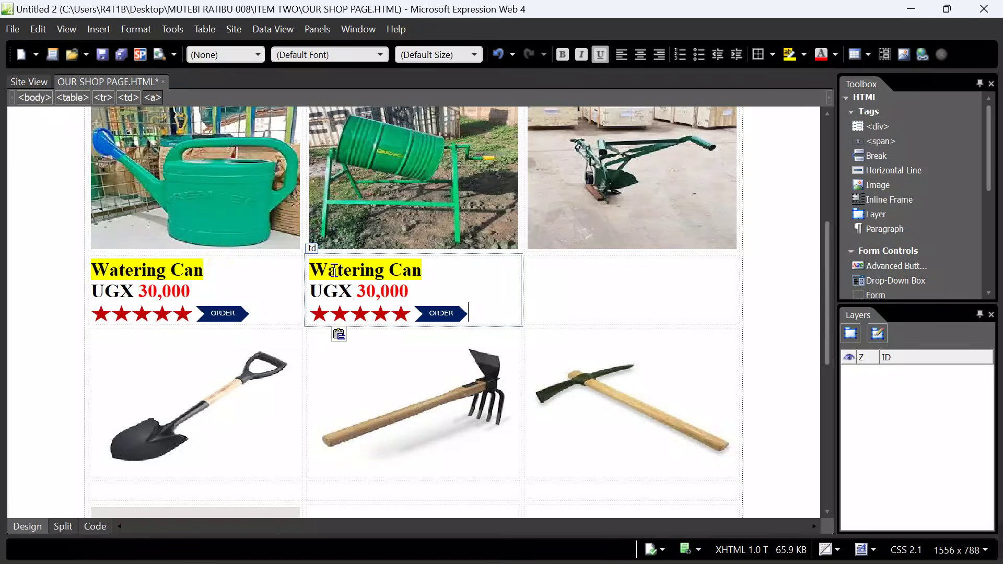
click(578, 289)
key(ctrl+v)
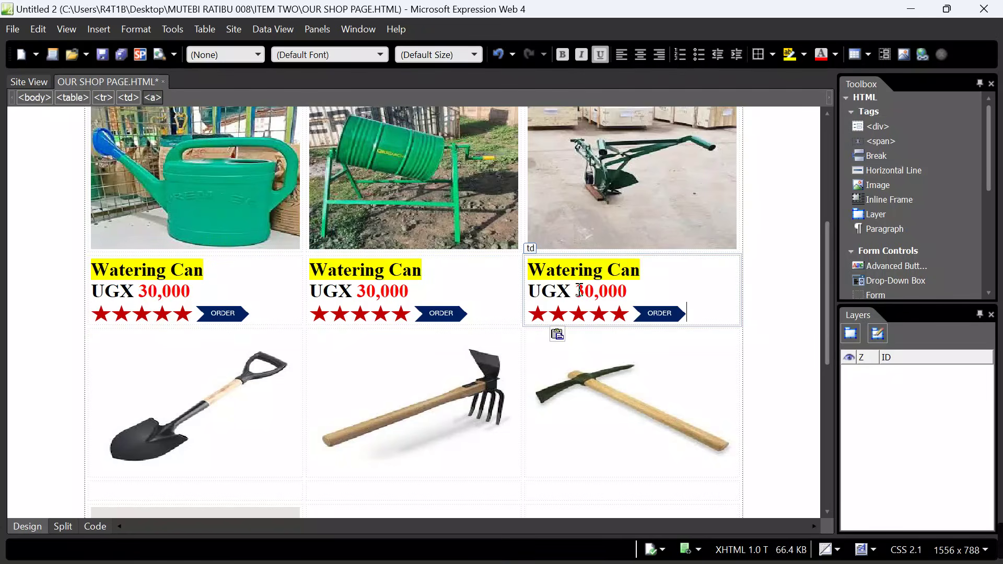
Paste the copied product details into the three cells beneath the shovel, the hand fork and the pickaxe.
scroll(580, 296, down, 5)
scroll(579, 290, down, 4)
scroll(577, 293, up, 3)
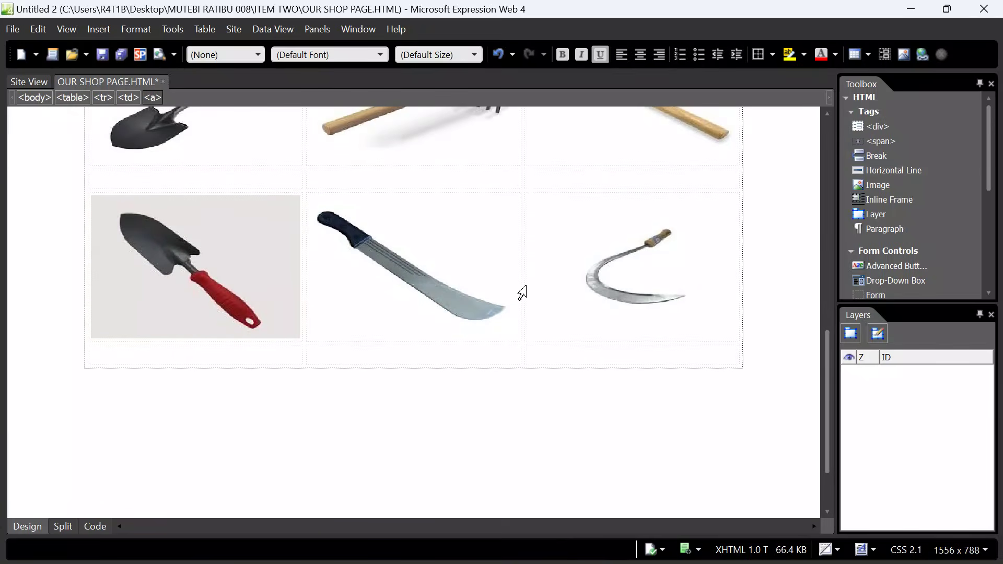
click(209, 183)
key(ctrl+v)
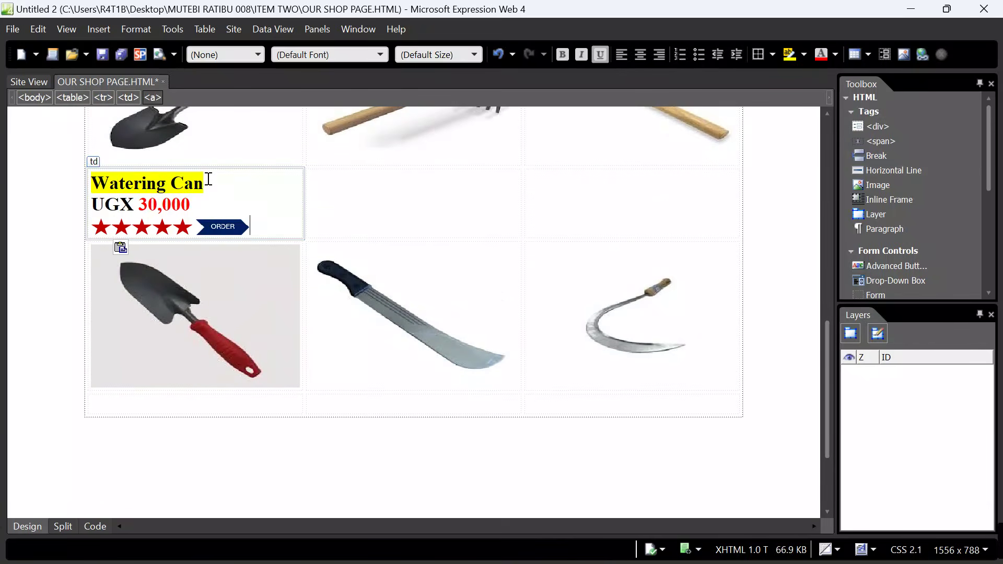
click(353, 208)
key(ctrl+v)
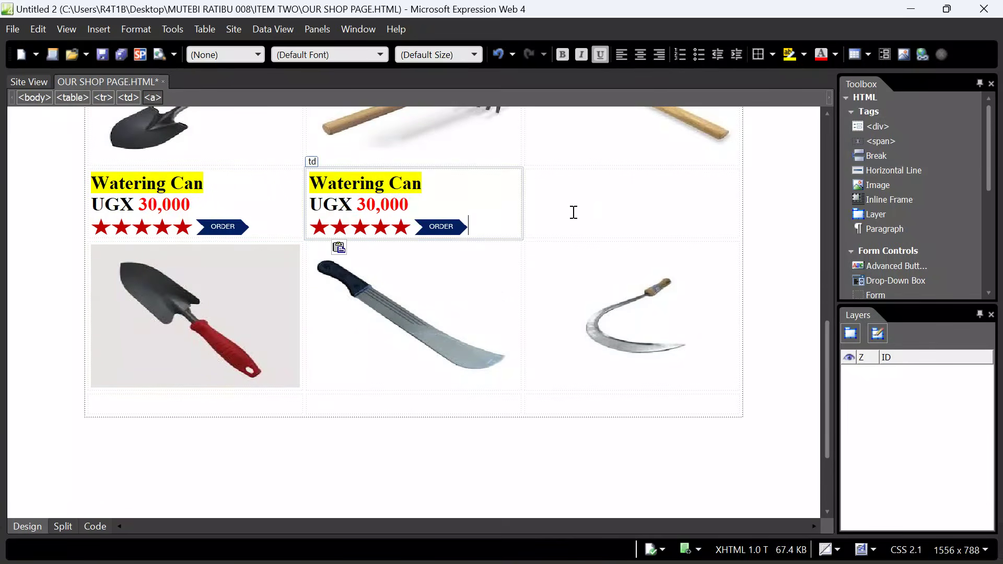
click(597, 210)
key(ctrl+v)
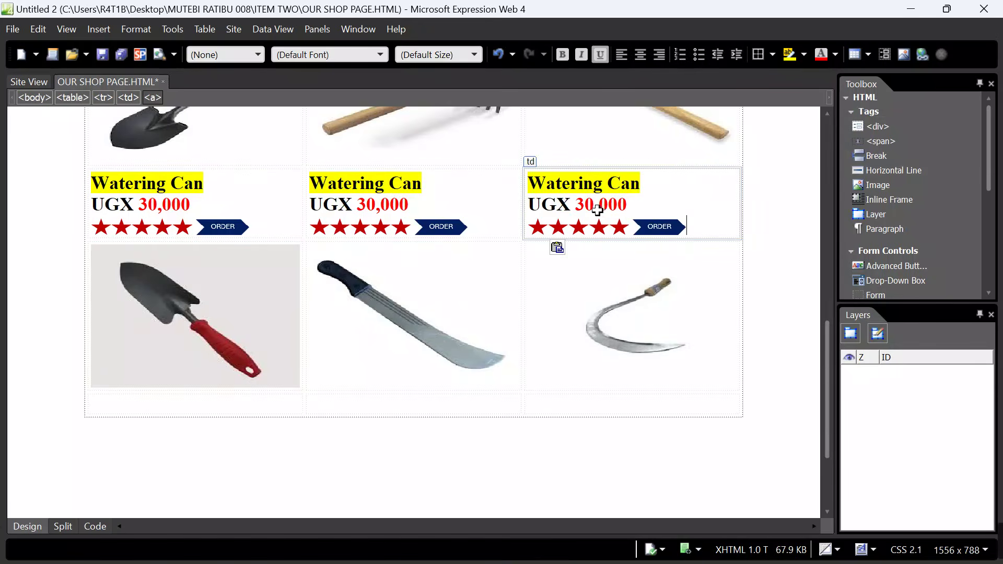
Paste the copied product details into the three cells beneath the trowel, the machete and the sickle, and save the page.
click(213, 400)
key(ctrl+v)
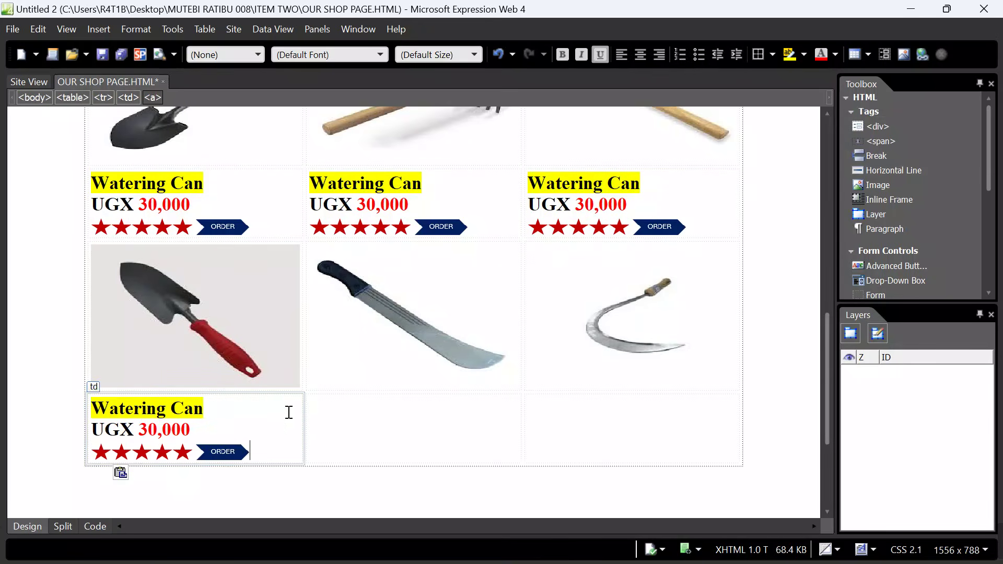
click(326, 428)
key(ctrl+v)
click(567, 431)
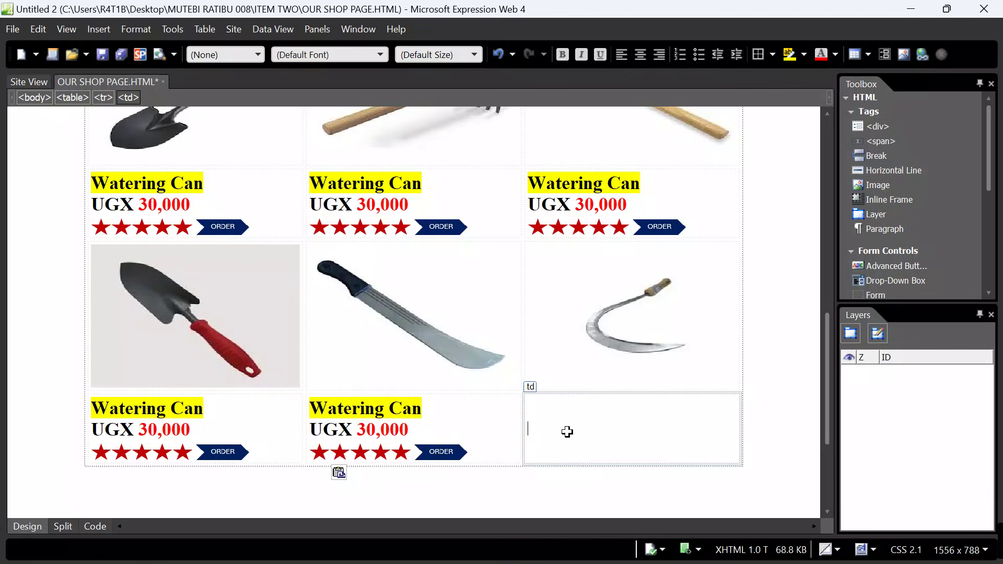
key(ctrl+v)
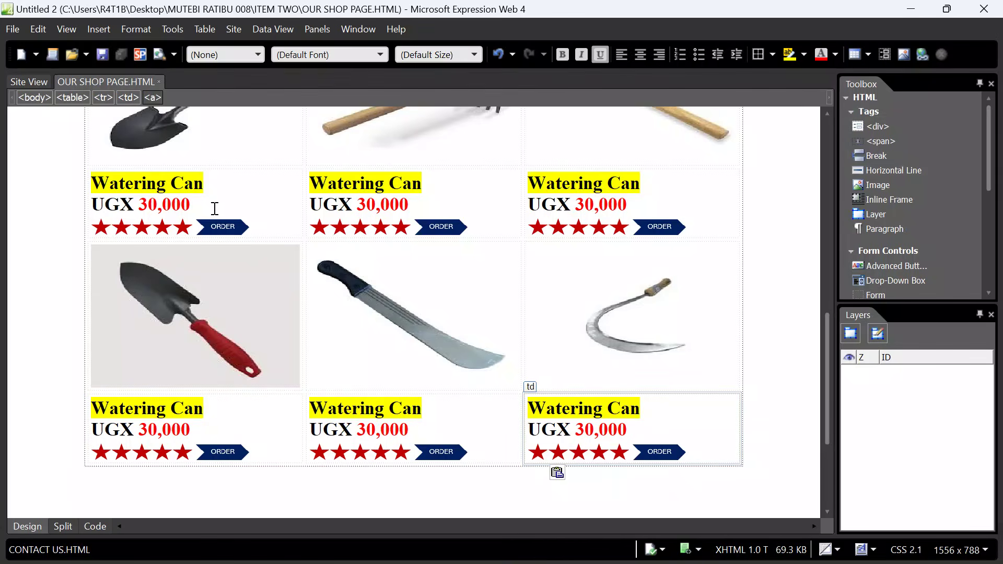
scroll(424, 230, up, 10)
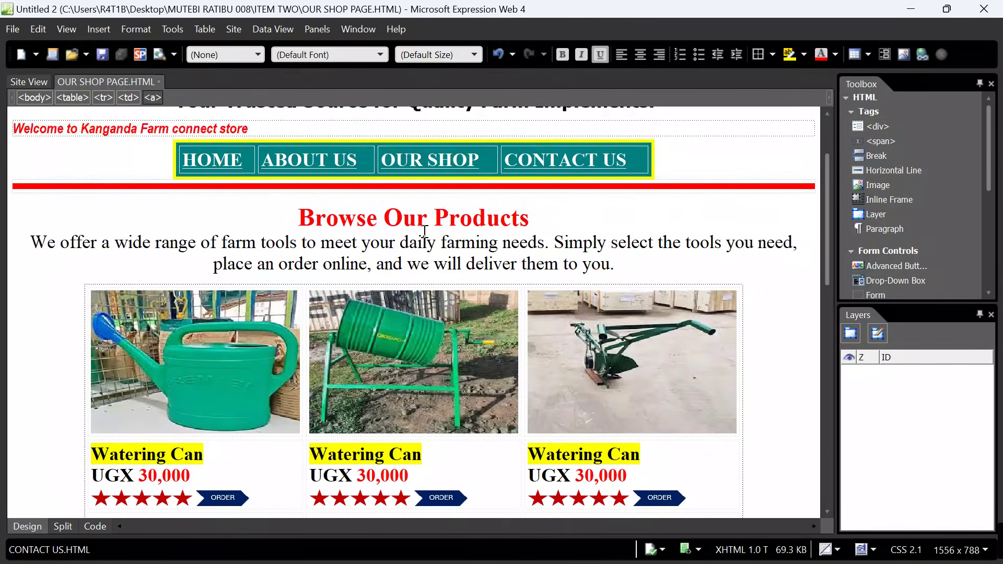
scroll(425, 230, down, 8)
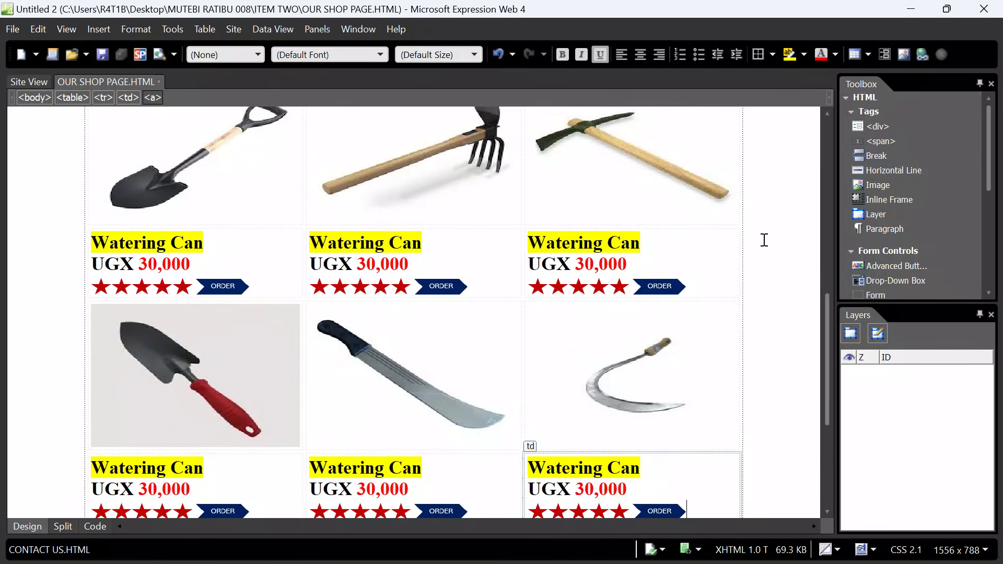
drag(825, 343, 827, 301)
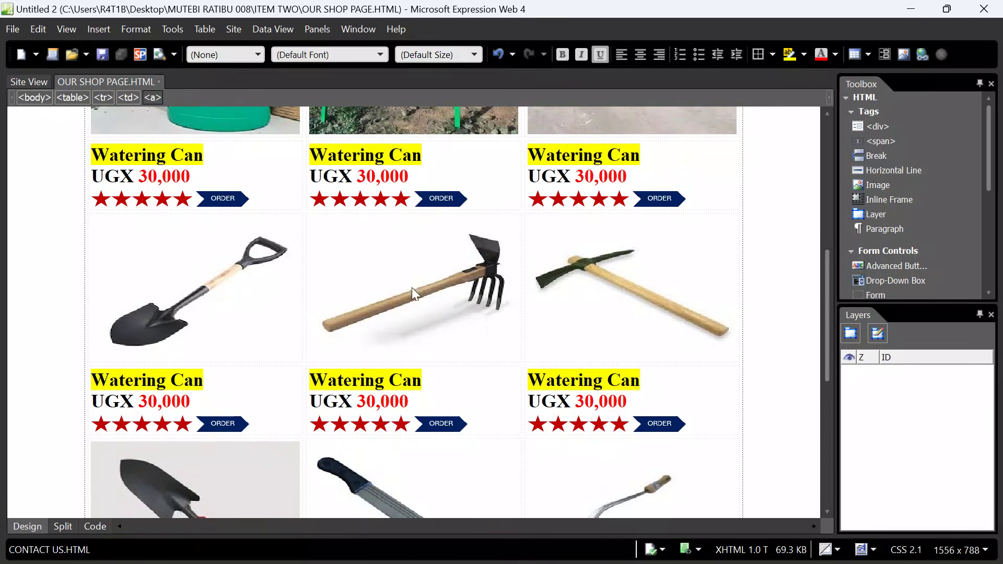
scroll(412, 284, up, 5)
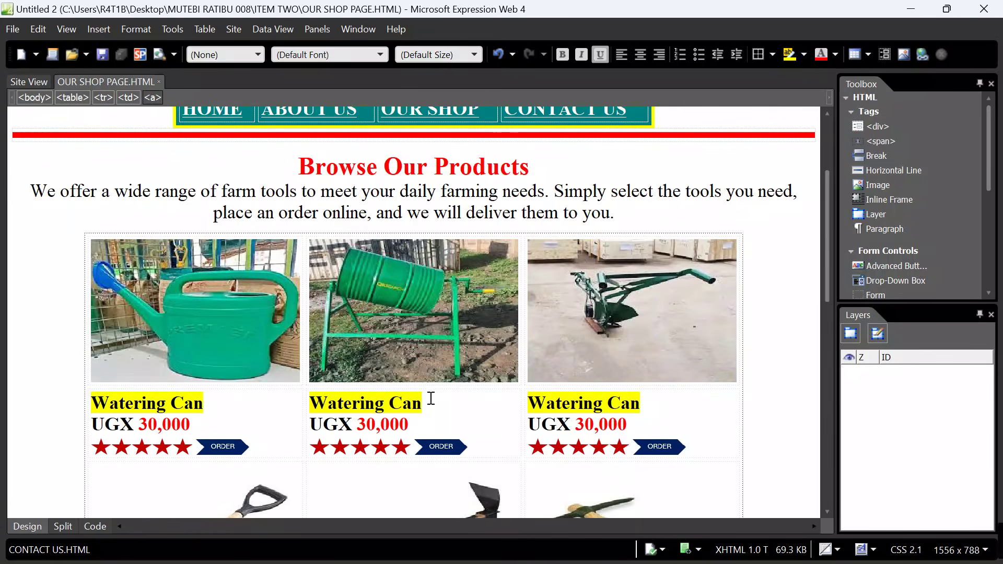
click(431, 399)
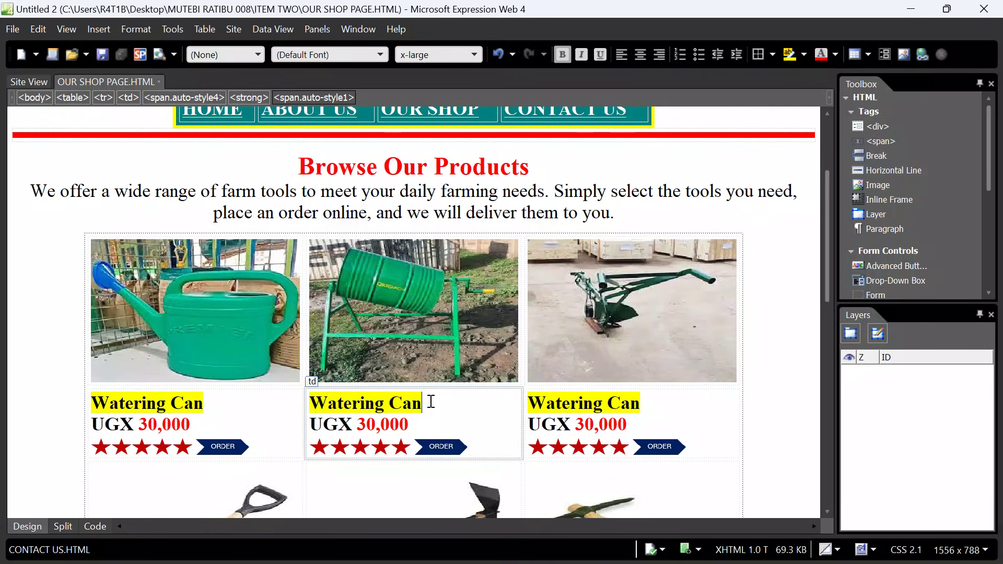
key(BackSpace)
key(BackSpace)
key(BackSpace)
key(BackSpace)
key(BackSpace)
key(BackSpace)
key(BackSpace)
key(BackSpace)
key(BackSpace)
key(BackSpace)
key(BackSpace)
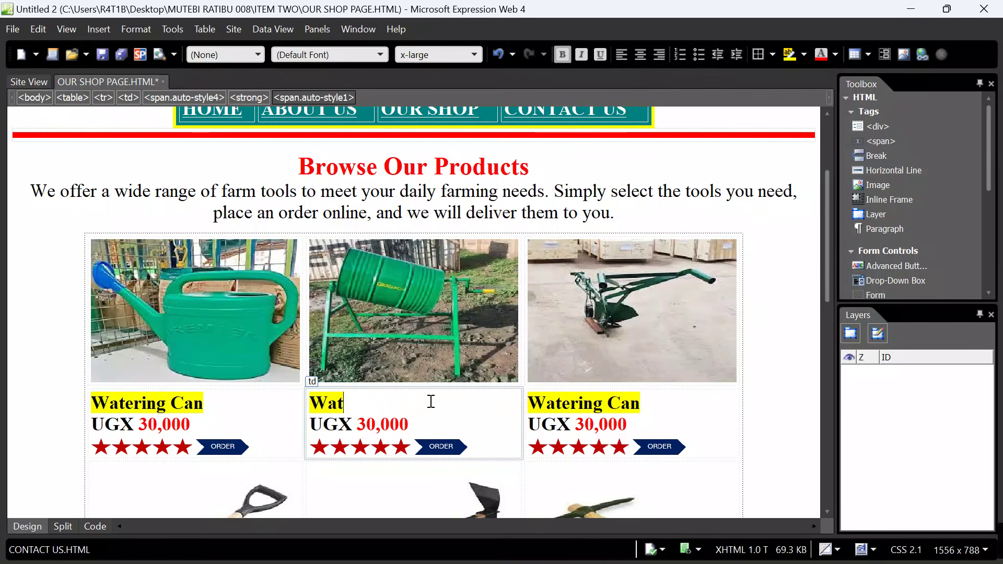
key(BackSpace)
text(CO)
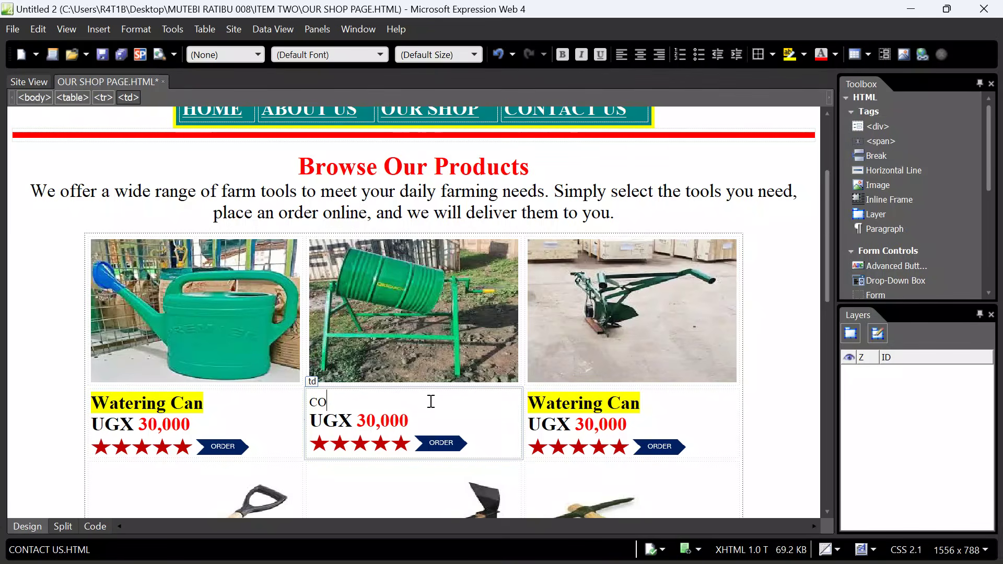
key(BackSpace)
text(C)
key(BackSpace)
text(Watering Can)
Replace the product name beneath the green drum with "Compost Tumbler", keeping the bold yellow-highlighted formatting.
key(BackSpace)
key(BackSpace)
key(BackSpace)
key(BackSpace)
key(BackSpace)
key(BackSpace)
key(BackSpace)
key(BackSpace)
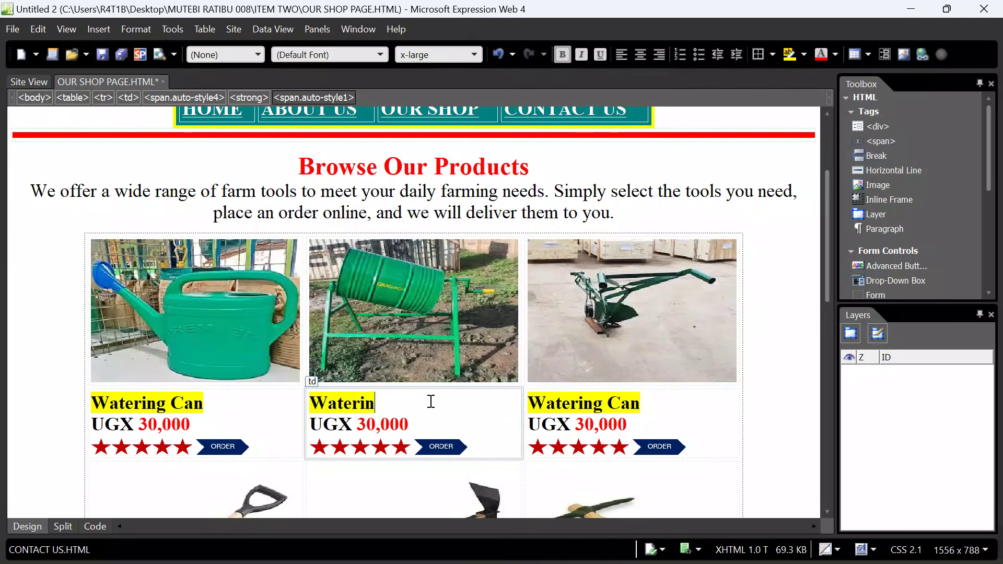
key(BackSpace)
key(BackSpace)
key(BackSpace)
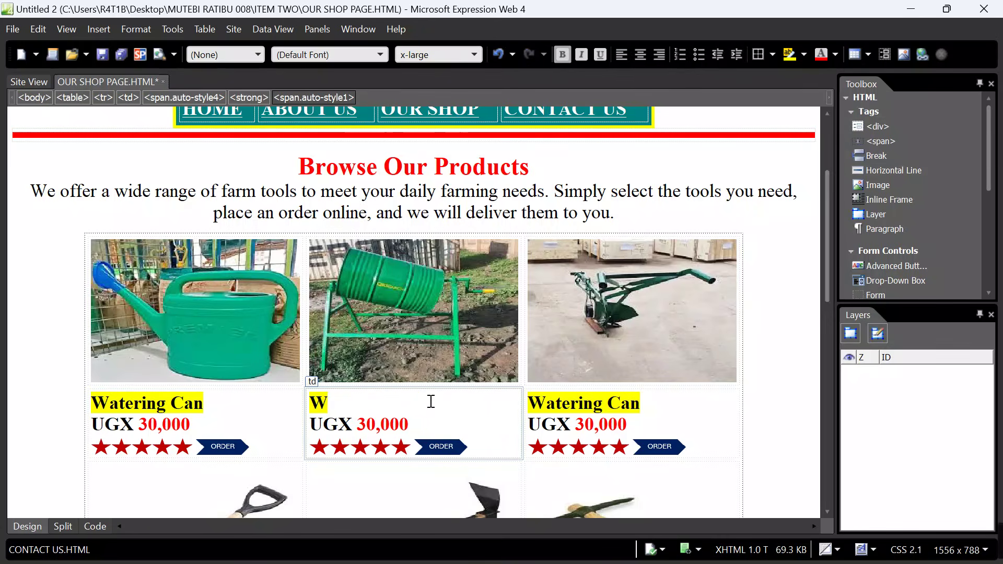
text(C)
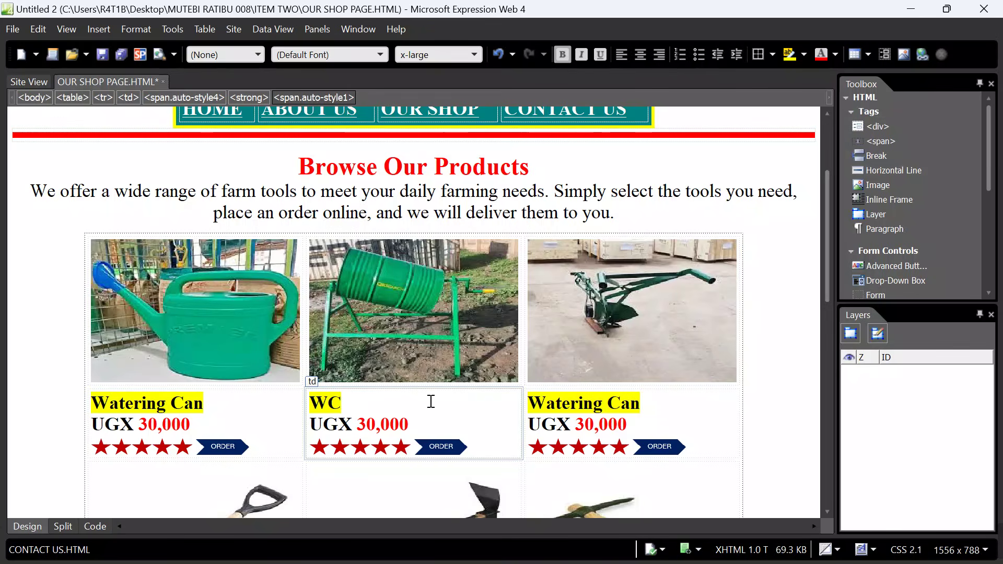
key(BackSpace)
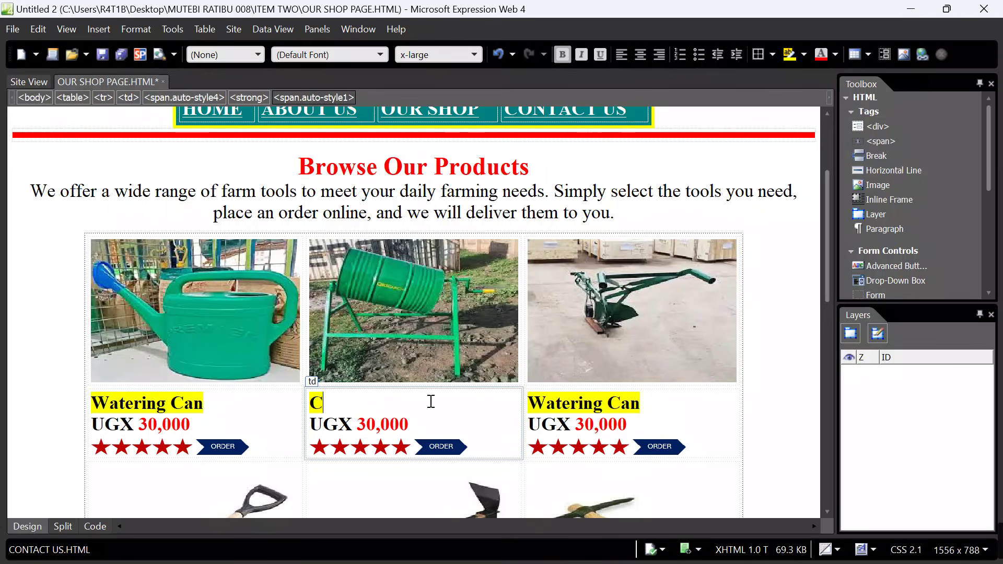
text(om)
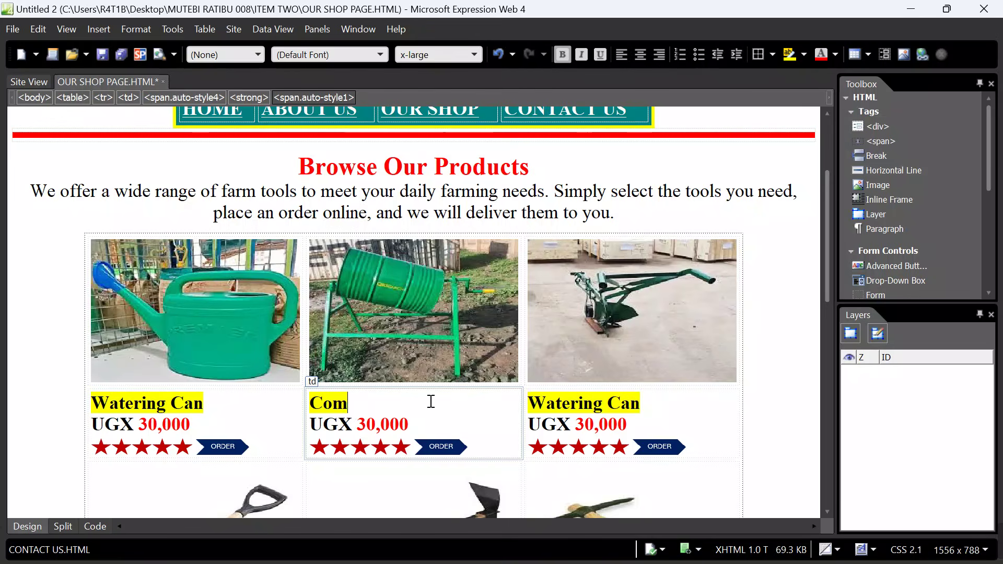
text(post)
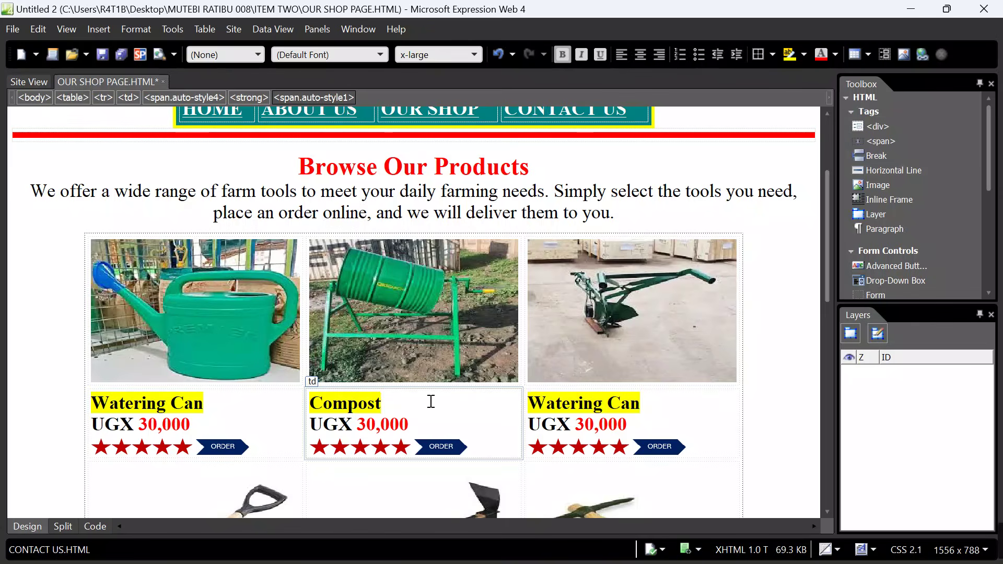
text( Tumbler)
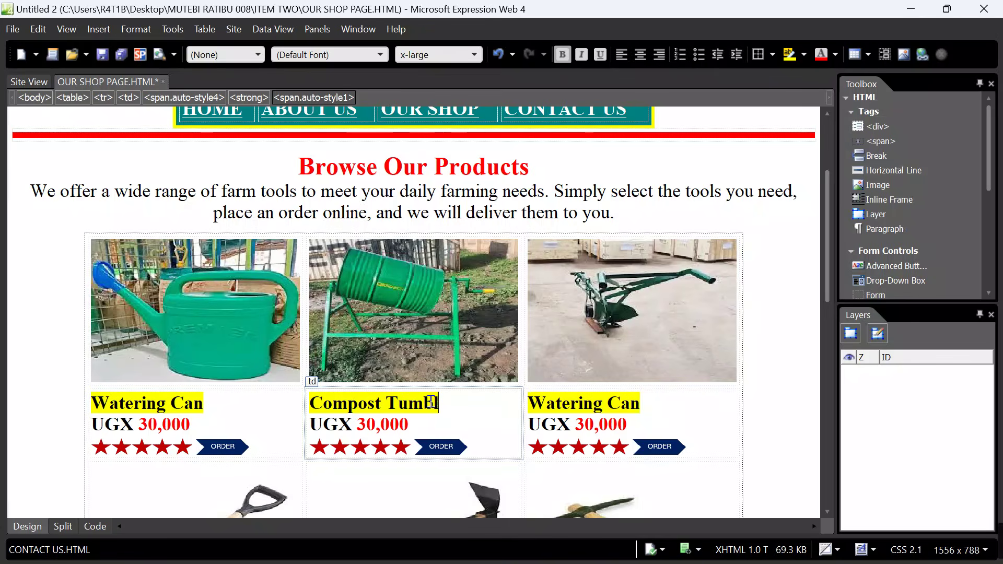
Replace the product name beneath the plough picture with "Hand Tiller" in the same highlighted style.
click(639, 406)
key(BackSpace)
key(BackSpace)
key(BackSpace)
key(BackSpace)
key(BackSpace)
key(BackSpace)
key(BackSpace)
key(BackSpace)
key(BackSpace)
key(BackSpace)
key(BackSpace)
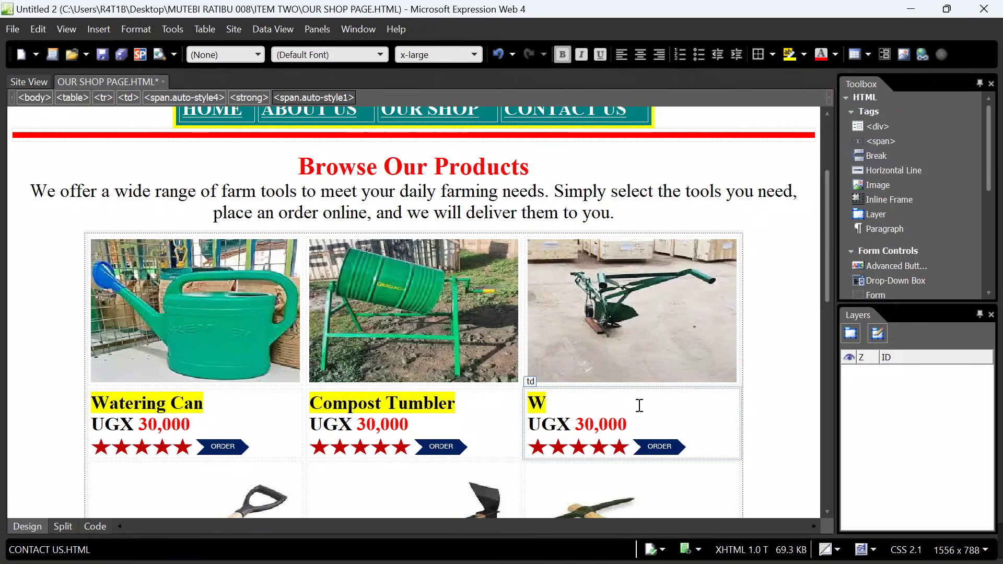
text(Ha)
key(Left)
key(Left)
key(BackSpace)
key(End)
text(n)
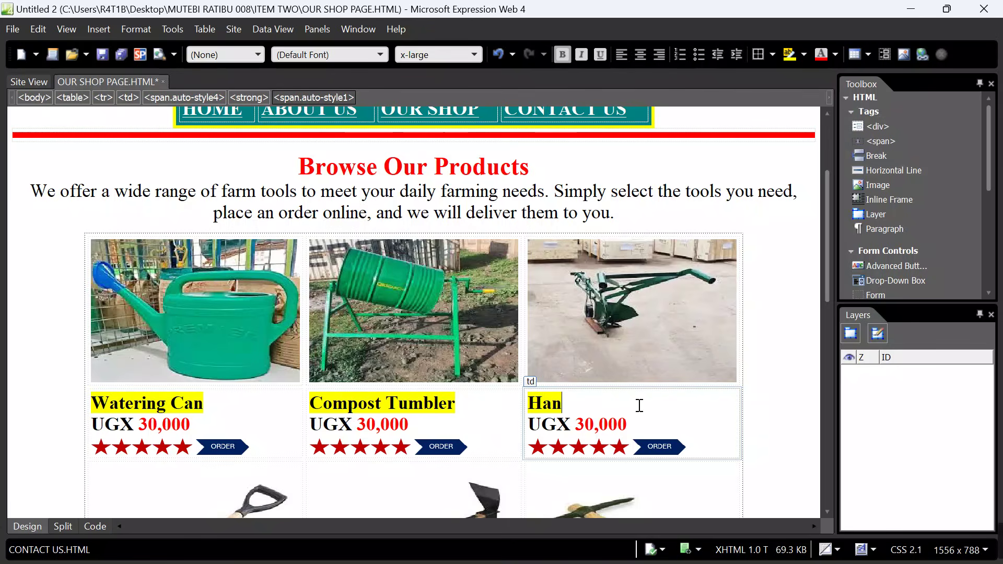
text(d Tiller)
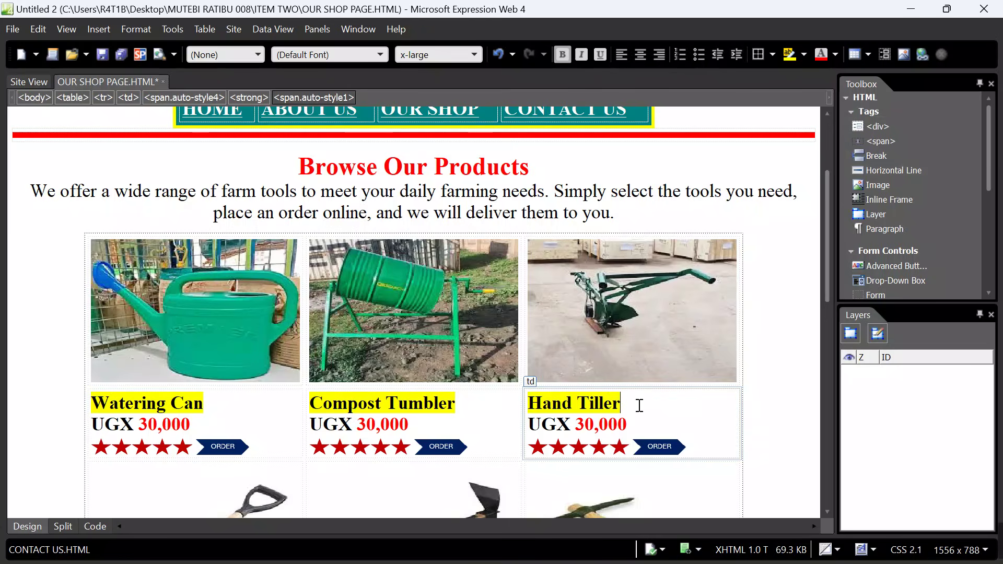
Replace the product name beneath the shovel picture with "Shovel", keeping its highlighted formatting.
scroll(661, 416, down, 7)
scroll(665, 424, up, 3)
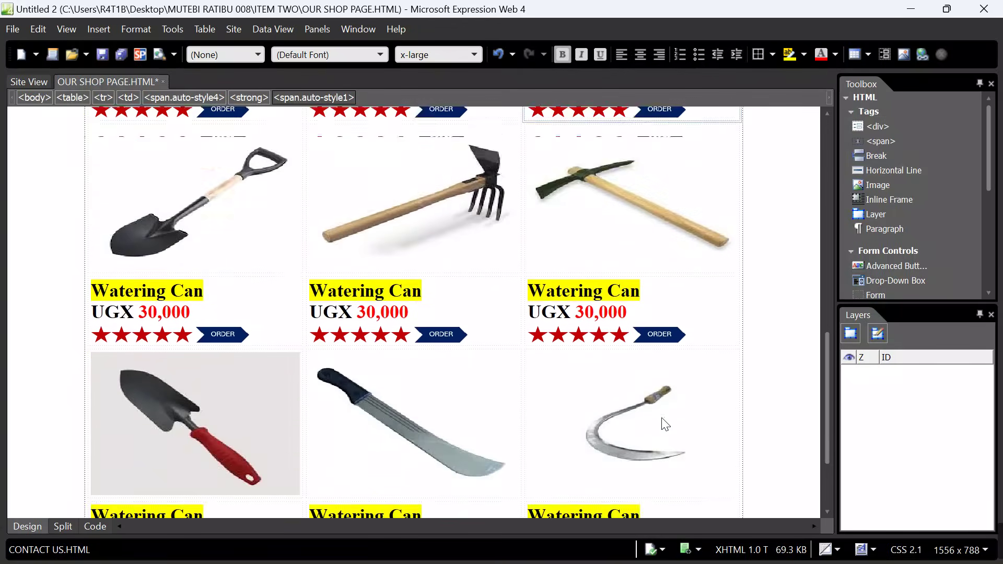
click(219, 346)
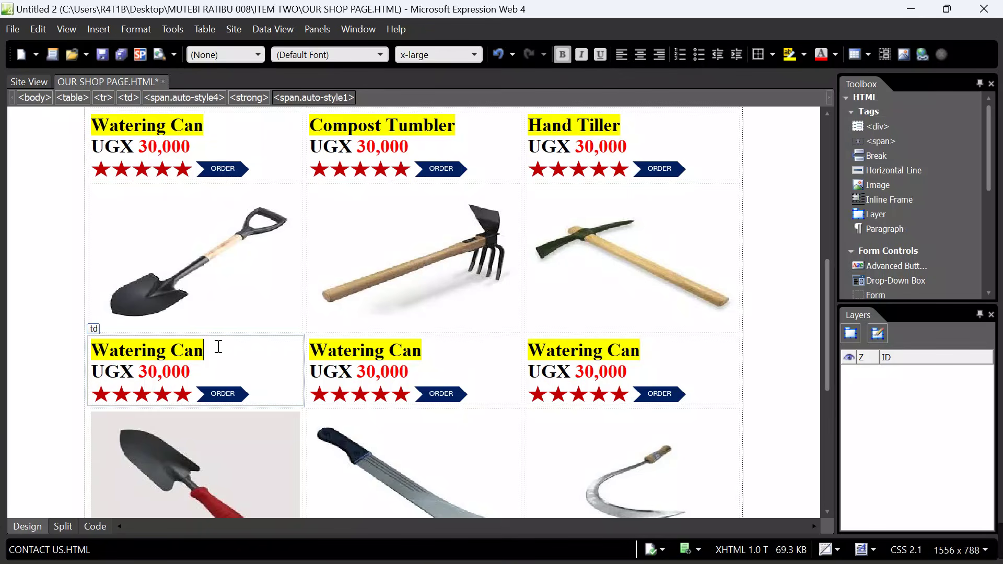
key(BackSpace)
key(BackSpace)
key(BackSpace)
key(BackSpace)
key(BackSpace)
key(BackSpace)
key(BackSpace)
key(BackSpace)
key(BackSpace)
key(BackSpace)
key(BackSpace)
text(S)
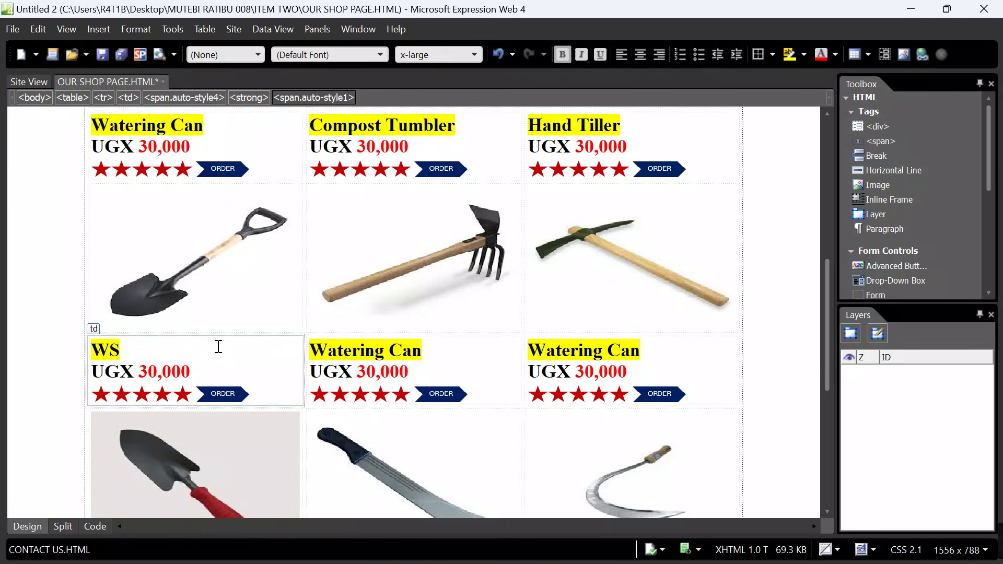
key(BackSpace)
key(BackSpace)
text(Shovel)
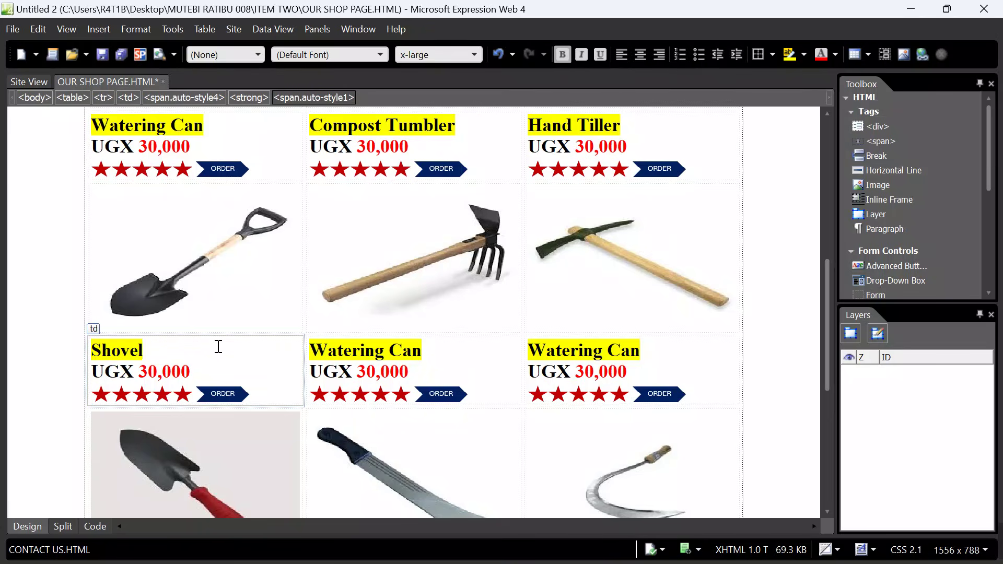
Replace the product name beneath the hand fork picture with "Garden Mattock", keeping its highlighted formatting.
click(429, 354)
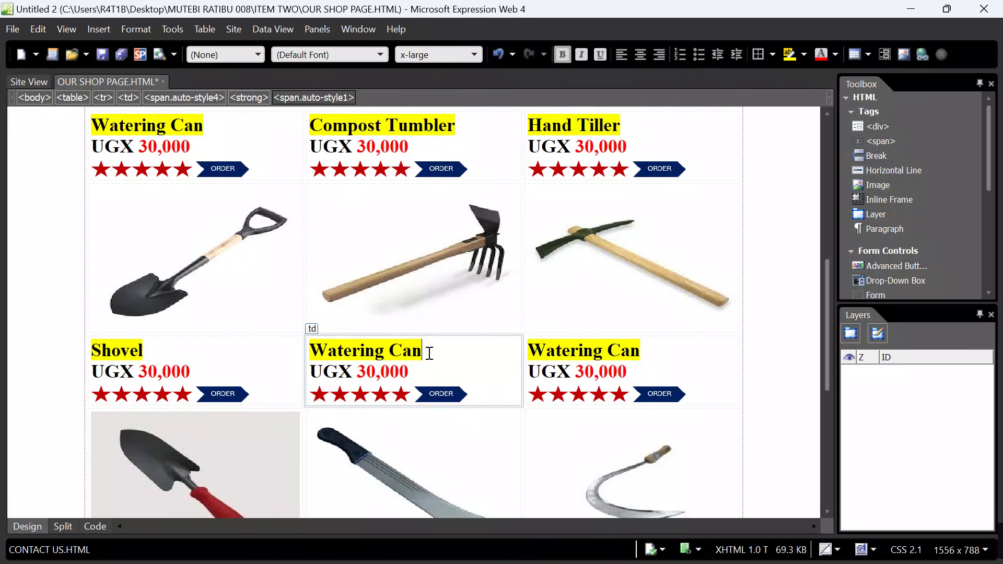
key(BackSpace)
key(BackSpace)
key(BackSpace)
key(BackSpace)
key(BackSpace)
key(BackSpace)
key(BackSpace)
key(BackSpace)
key(BackSpace)
key(BackSpace)
key(BackSpace)
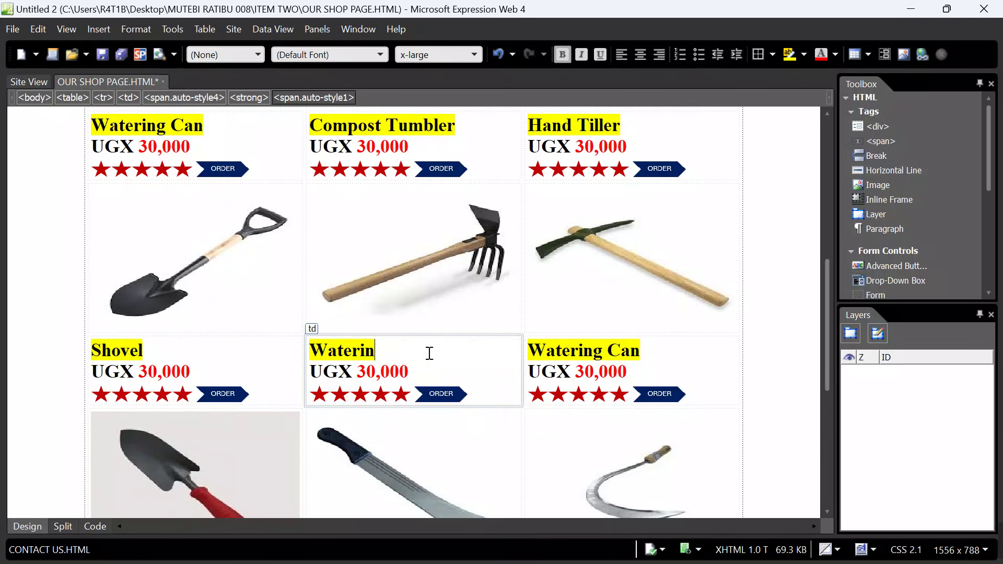
text(G)
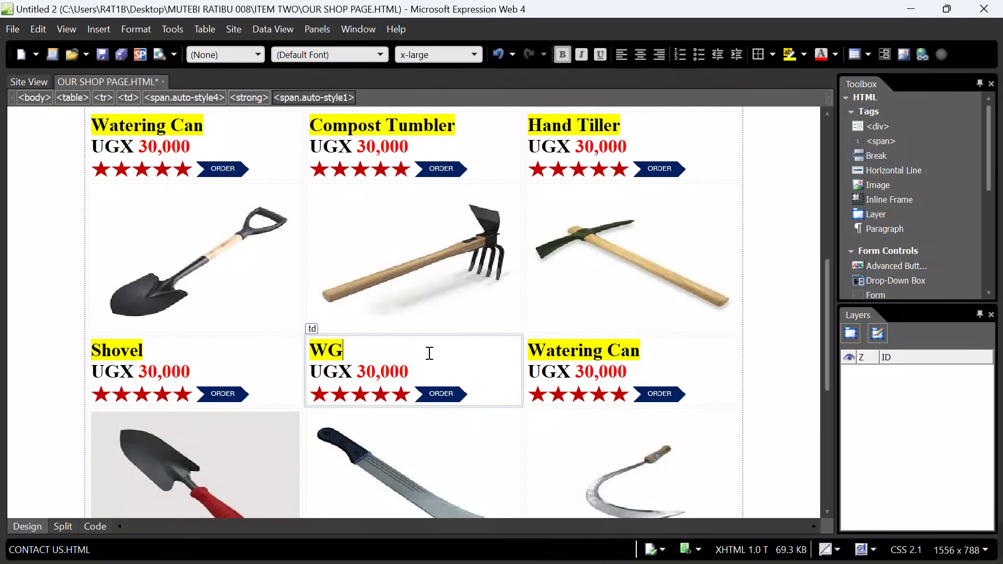
text(arden Mattockc)
click(330, 349)
key(BackSpace)
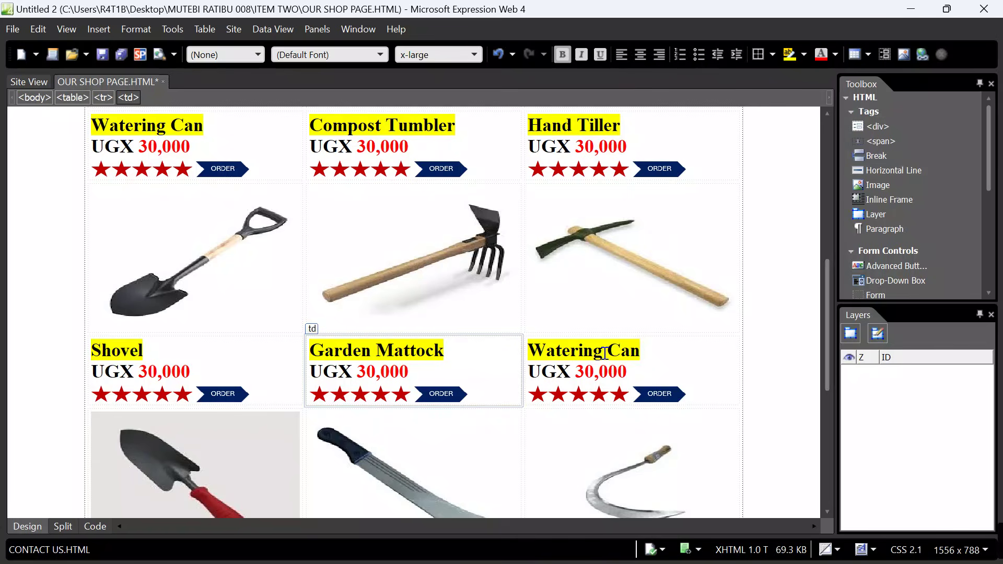
Replace the product name beneath the pickaxe picture with "Pick Mattock", keeping its highlighted formatting.
click(641, 351)
key(BackSpace)
key(BackSpace)
key(BackSpace)
key(BackSpace)
key(BackSpace)
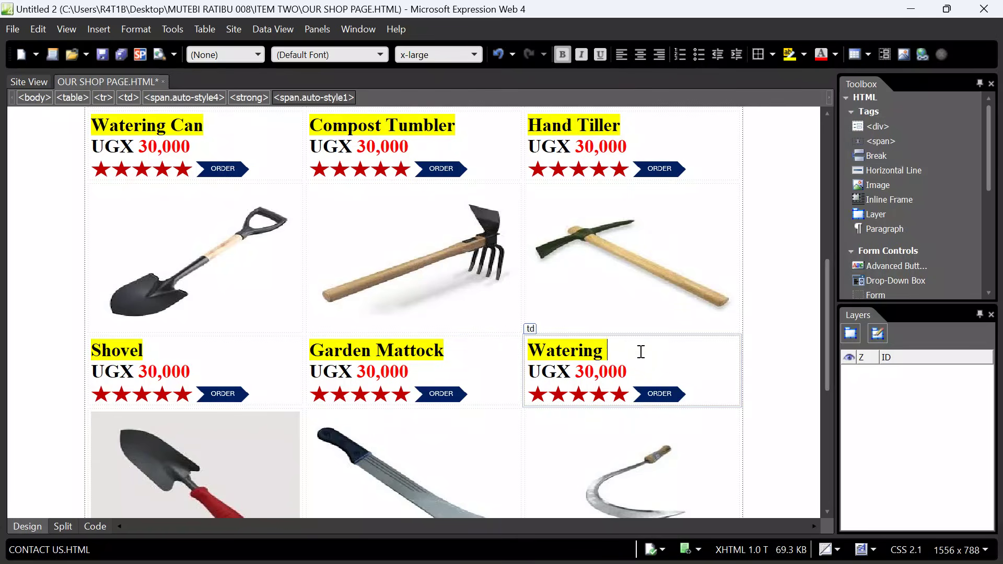
key(BackSpace)
key(BackSpace)
key(BackSpace)
key(BackSpace)
key(BackSpace)
key(BackSpace)
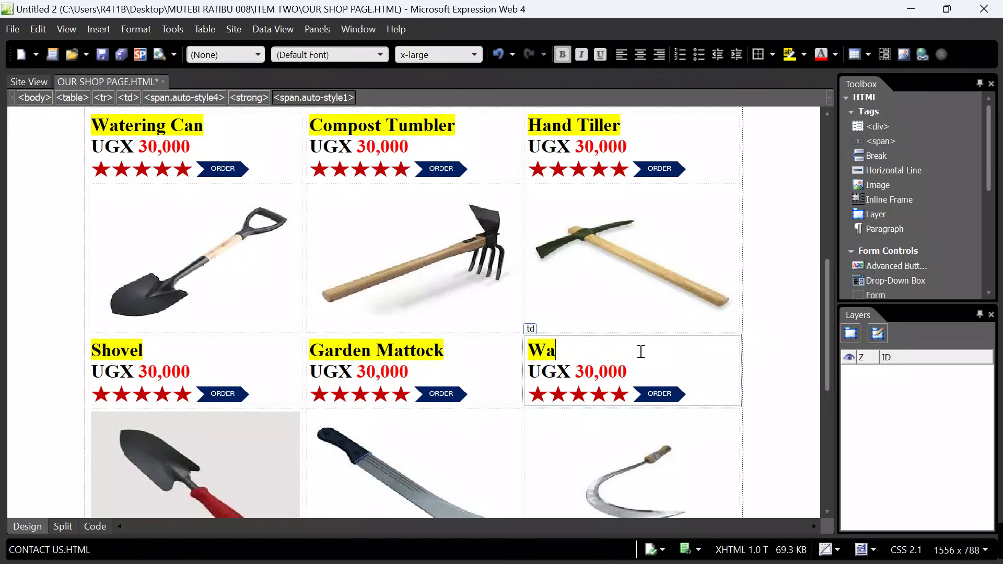
text(Pick)
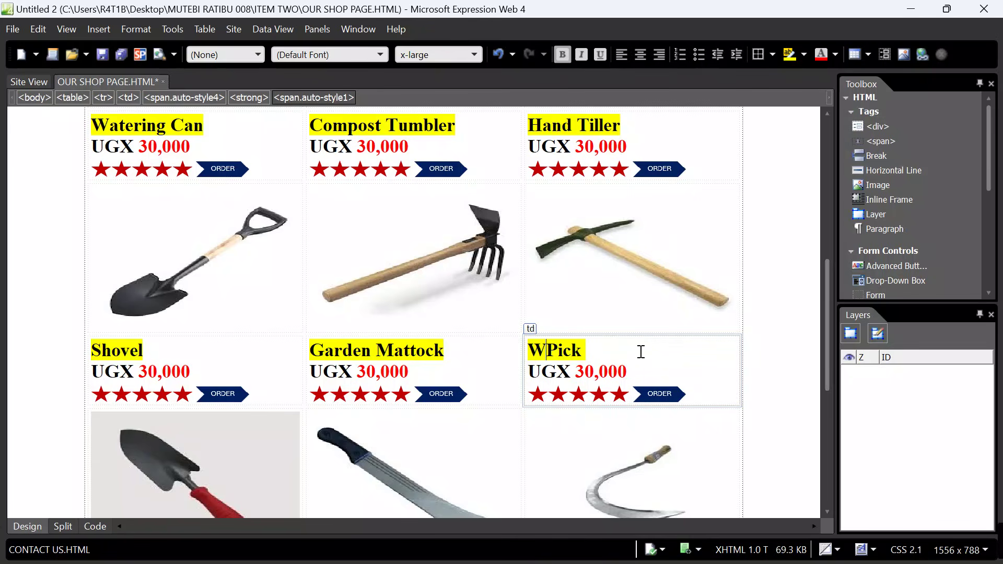
key(BackSpace)
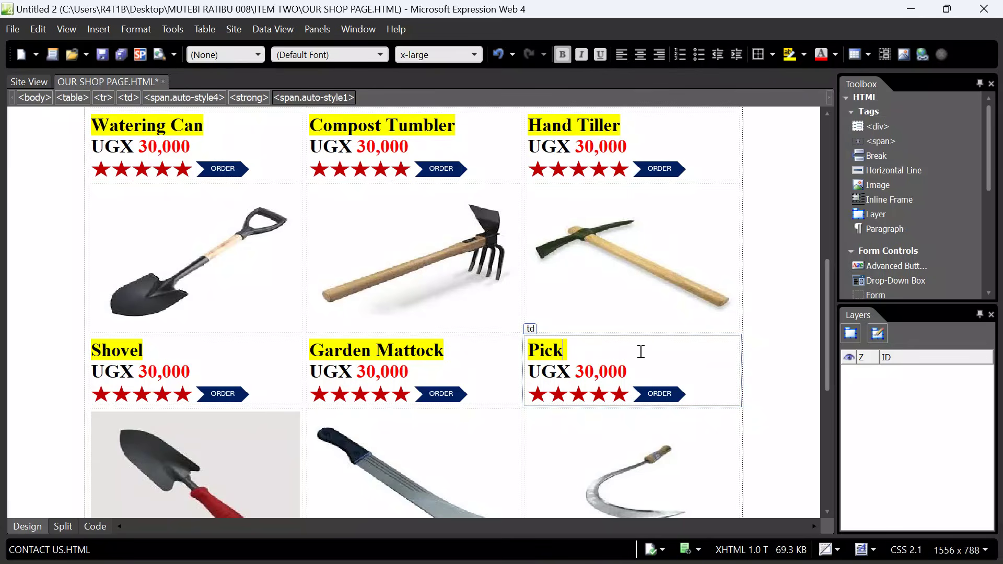
text(Mat)
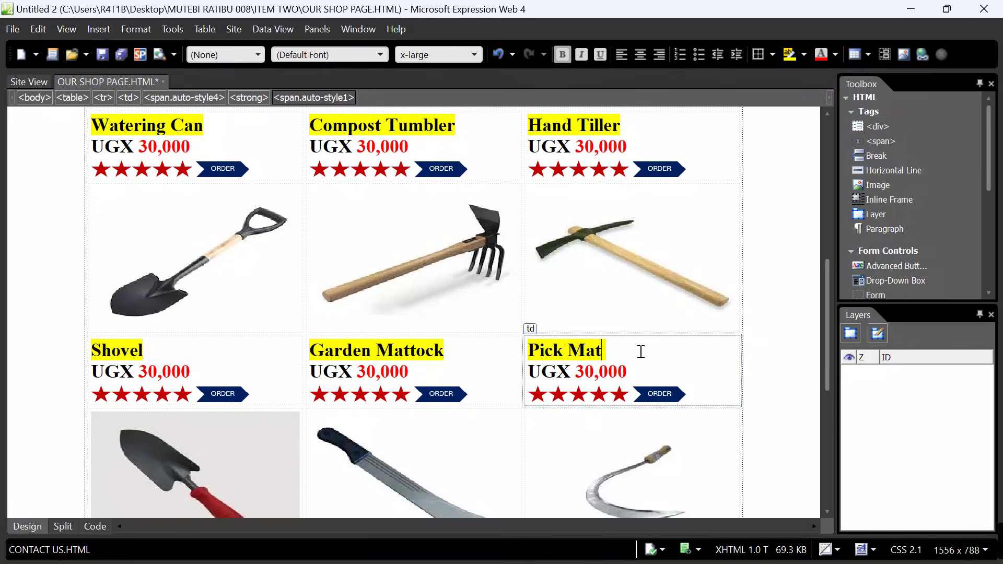
text(tock)
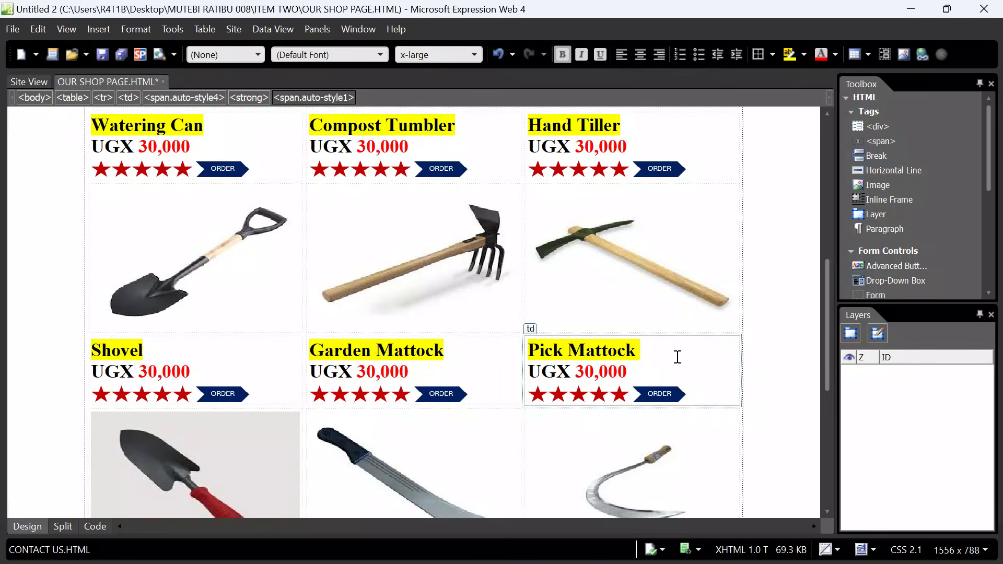
Replace the product name beneath the red-handled trowel picture with "Garden Trowel", keeping its highlighted formatting.
scroll(677, 357, down, 6)
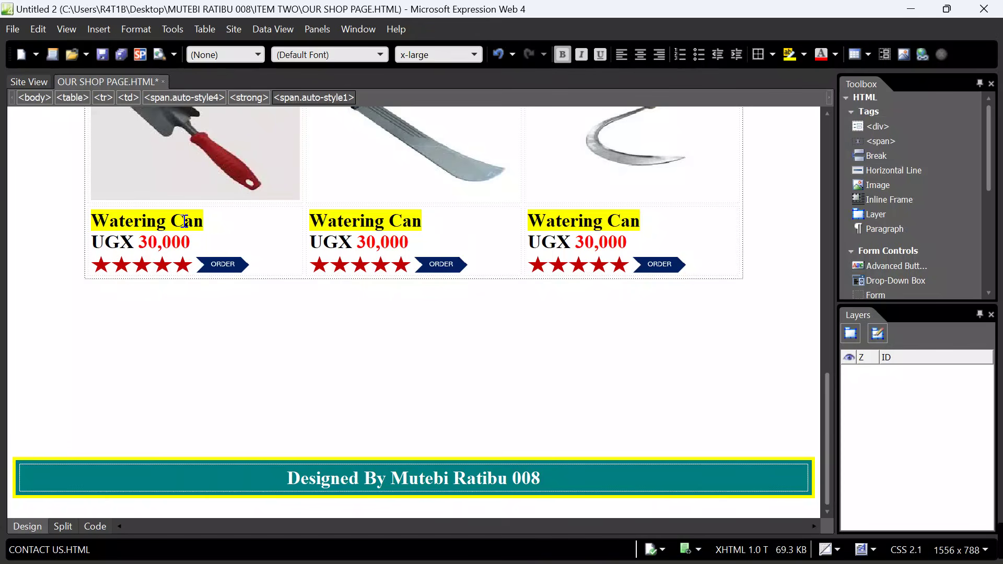
click(203, 223)
key(BackSpace)
key(BackSpace)
key(BackSpace)
key(BackSpace)
key(BackSpace)
key(BackSpace)
key(BackSpace)
key(BackSpace)
key(BackSpace)
key(BackSpace)
key(BackSpace)
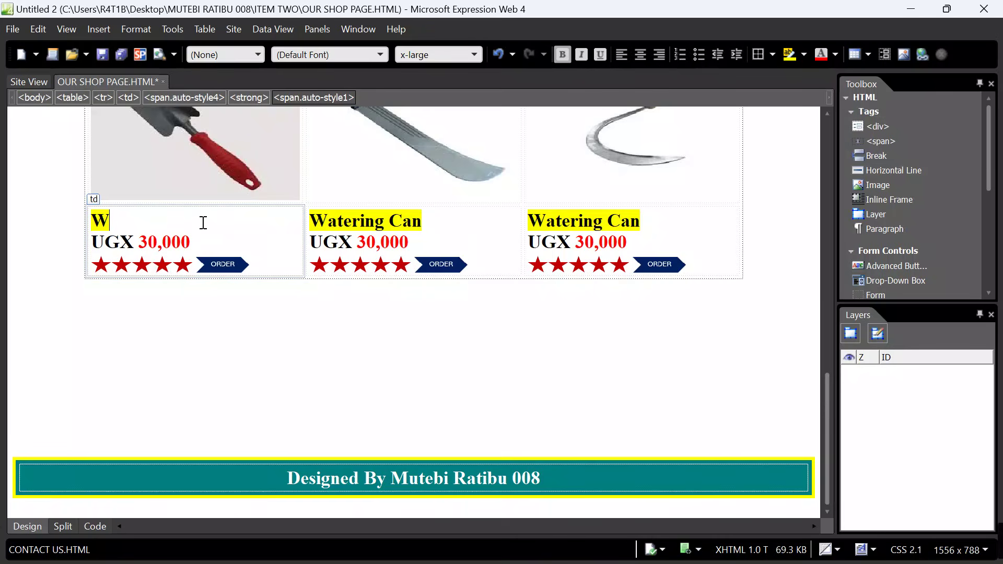
text(Garden)
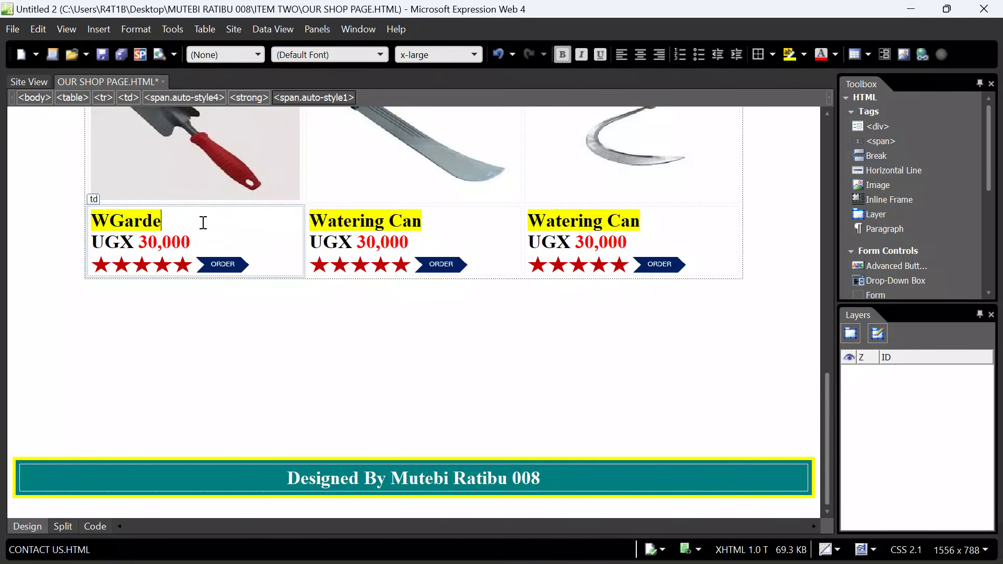
click(114, 220)
key(BackSpace)
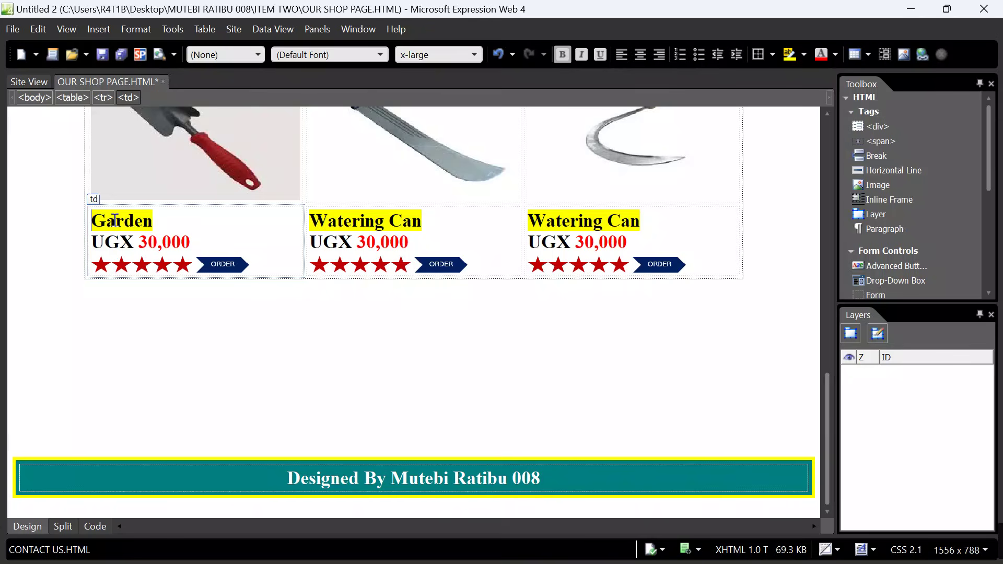
click(170, 226)
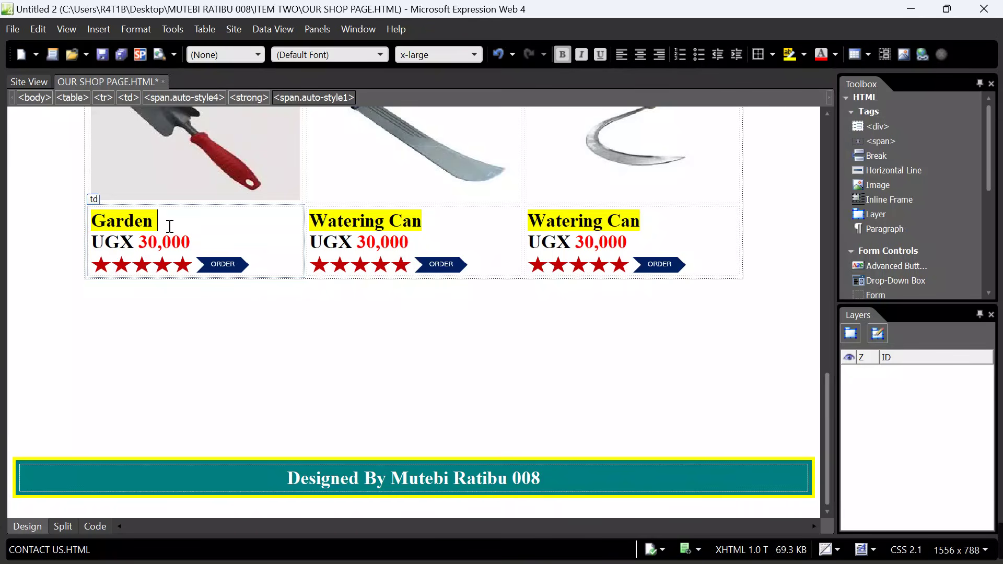
text(Trowel)
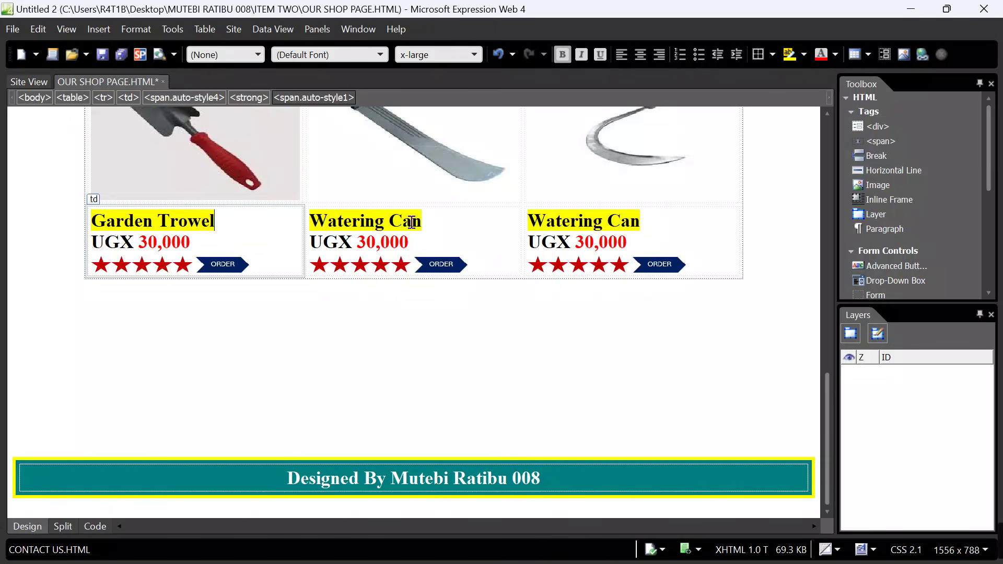
Replace the product name beneath the machete picture with "Panga", keeping its highlighted formatting.
click(421, 220)
key(BackSpace)
key(BackSpace)
key(BackSpace)
key(BackSpace)
key(BackSpace)
key(BackSpace)
key(BackSpace)
key(BackSpace)
key(BackSpace)
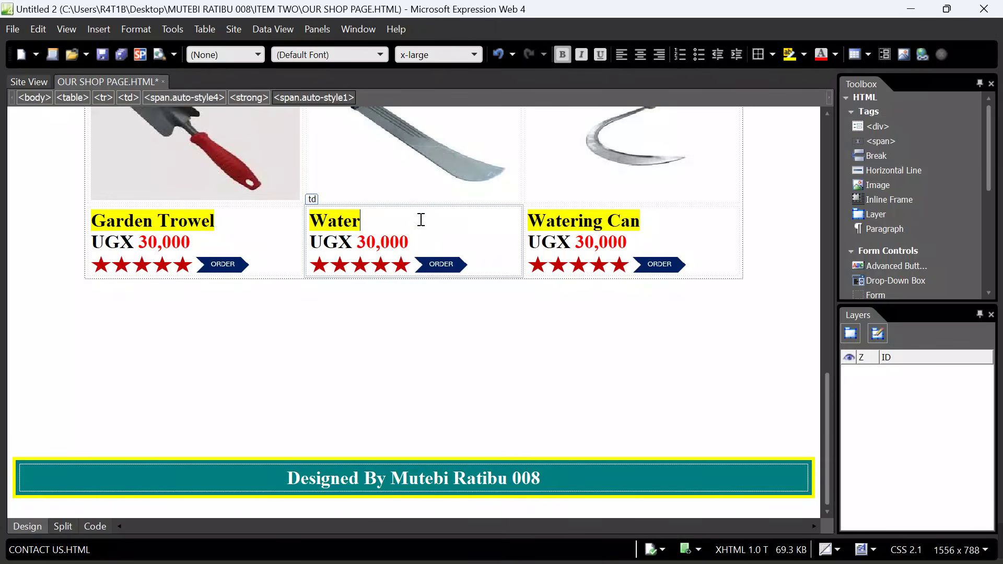
key(BackSpace)
key(BackSpace)
text(Panga)
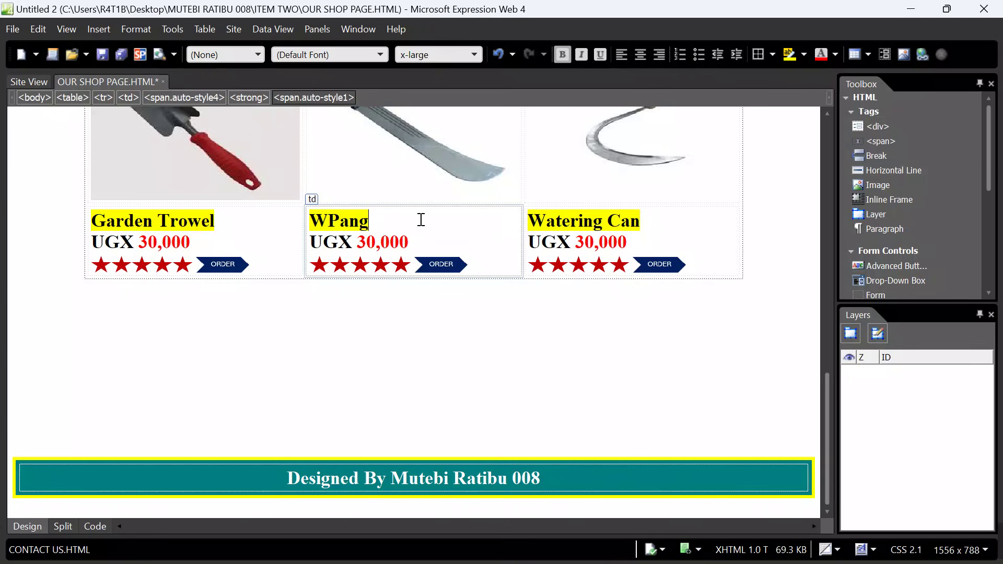
click(331, 222)
key(BackSpace)
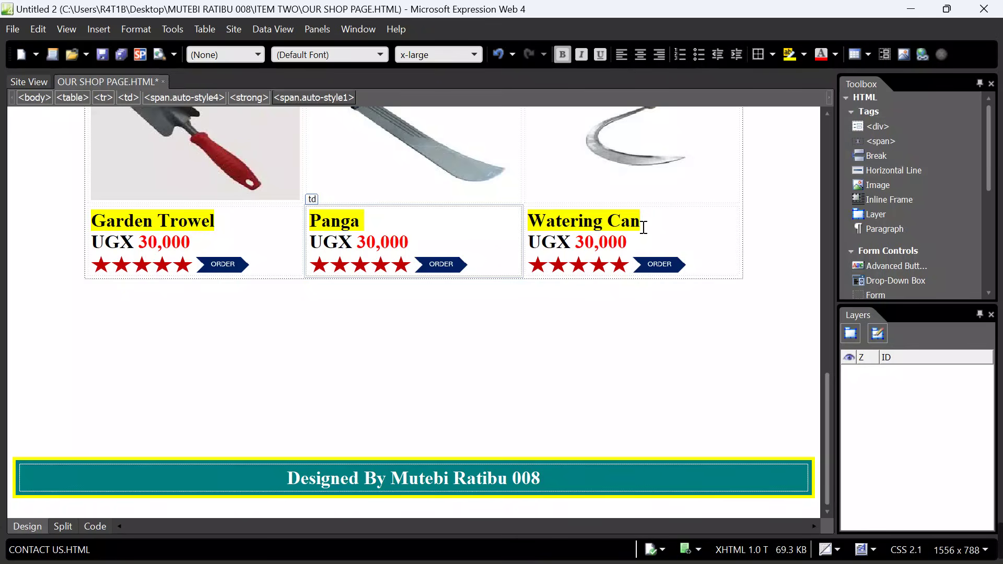
Replace the product name beneath the curved blade picture with "Sickle", keeping its highlighted formatting.
click(644, 227)
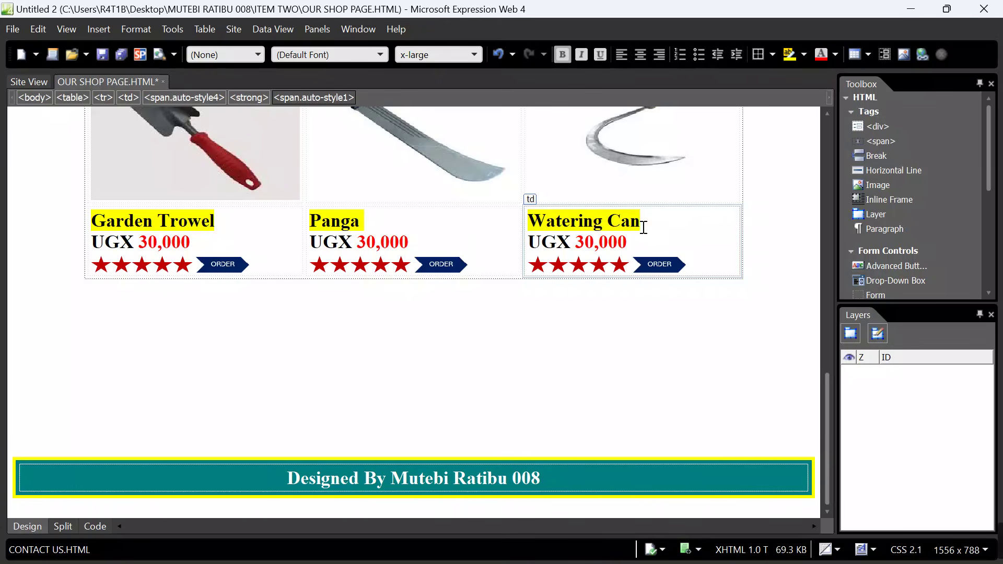
key(BackSpace)
key(BackSpace)
key(BackSpace)
key(BackSpace)
key(BackSpace)
key(BackSpace)
key(BackSpace)
key(BackSpace)
key(BackSpace)
key(BackSpace)
key(BackSpace)
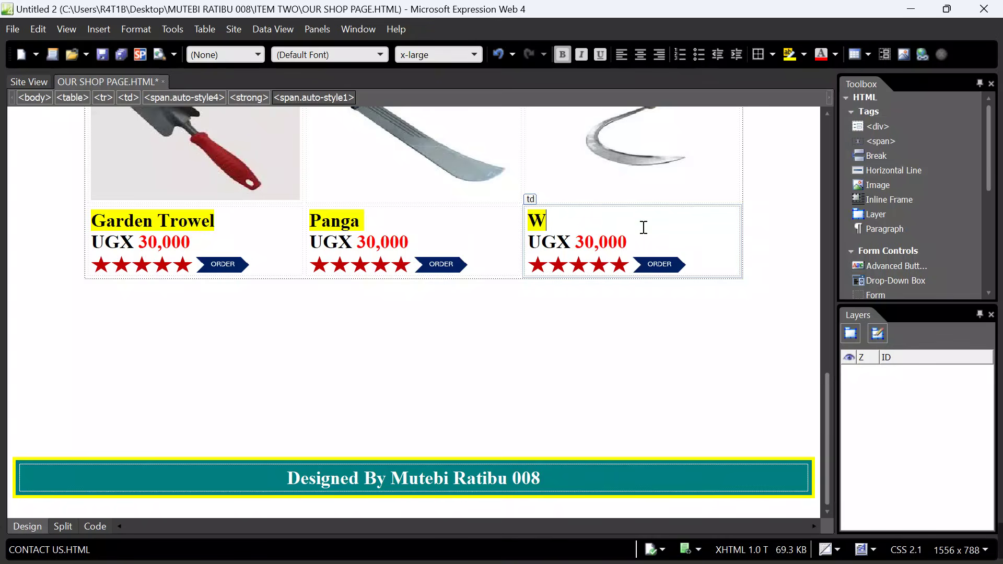
text(Sickle)
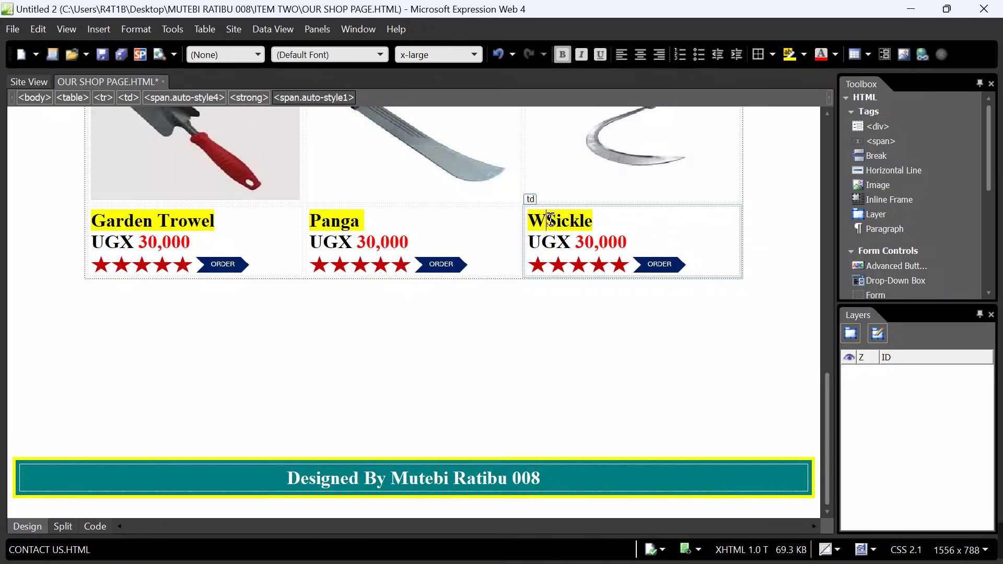
key(BackSpace)
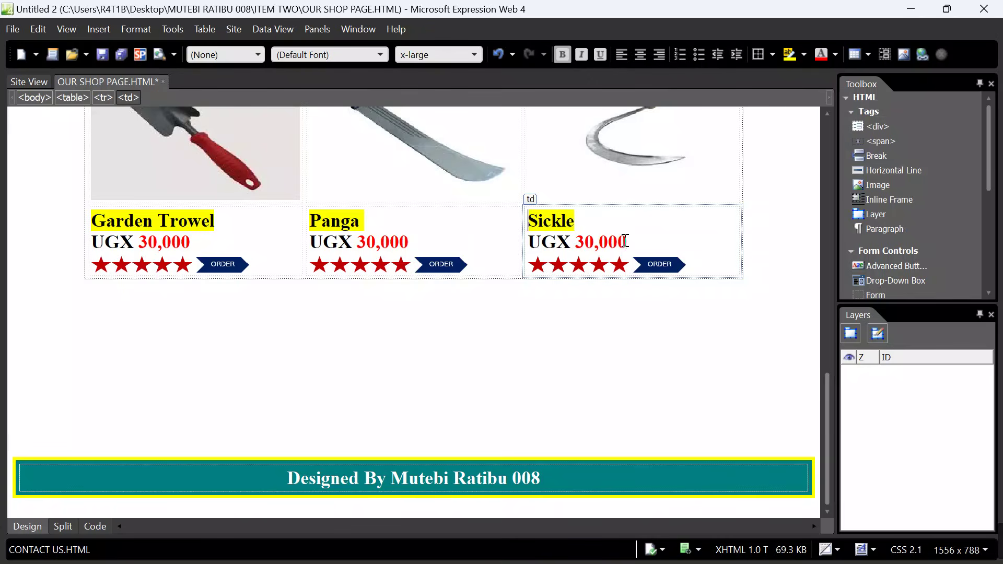
Set the Sickle's price to UGX 10,000, keeping the amount in bold red.
click(589, 243)
key(BackSpace)
text(1)
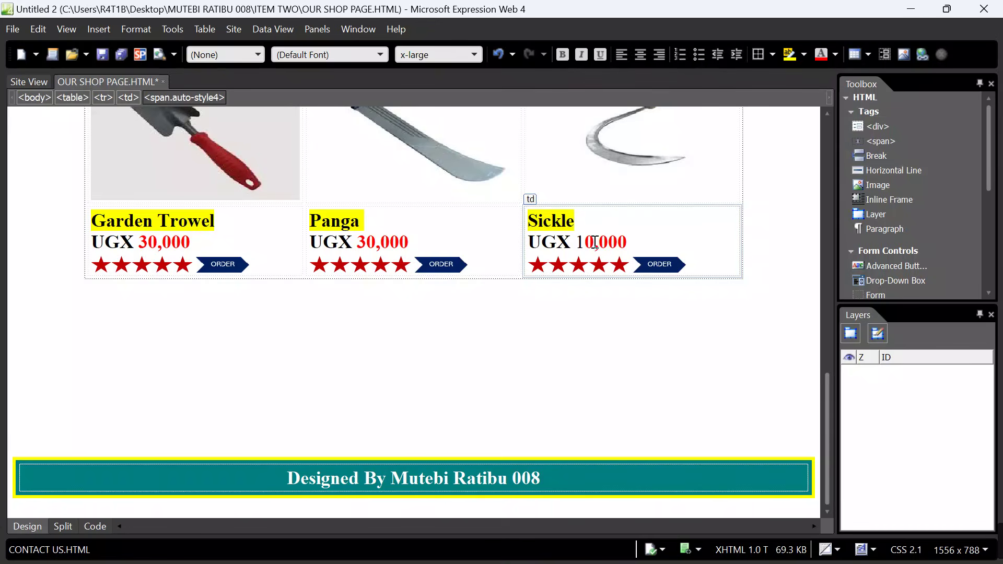
key(Delete)
text(1)
key(ctrl+z)
key(ctrl+z)
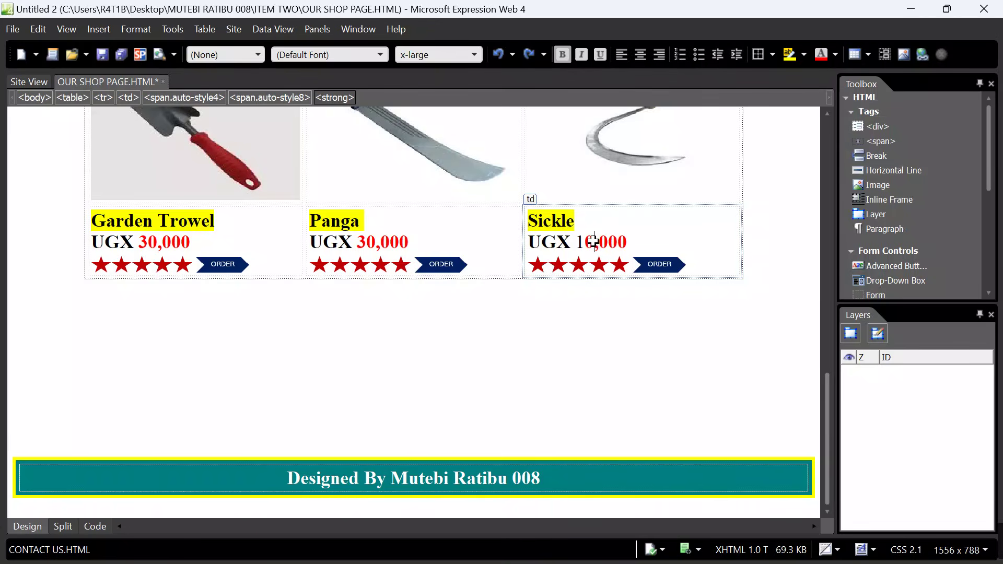
text(1)
click(594, 241)
key(BackSpace)
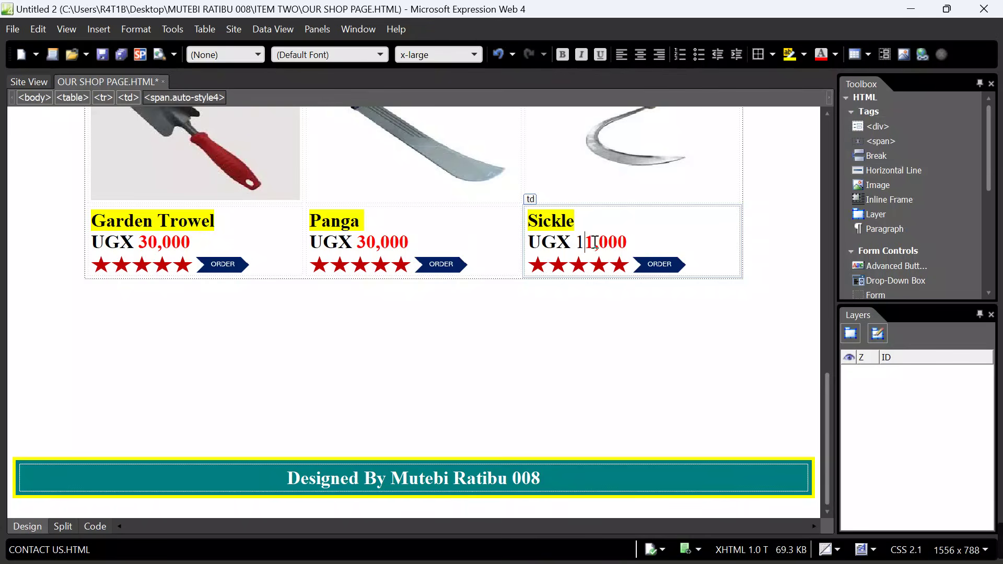
key(Delete)
text(0)
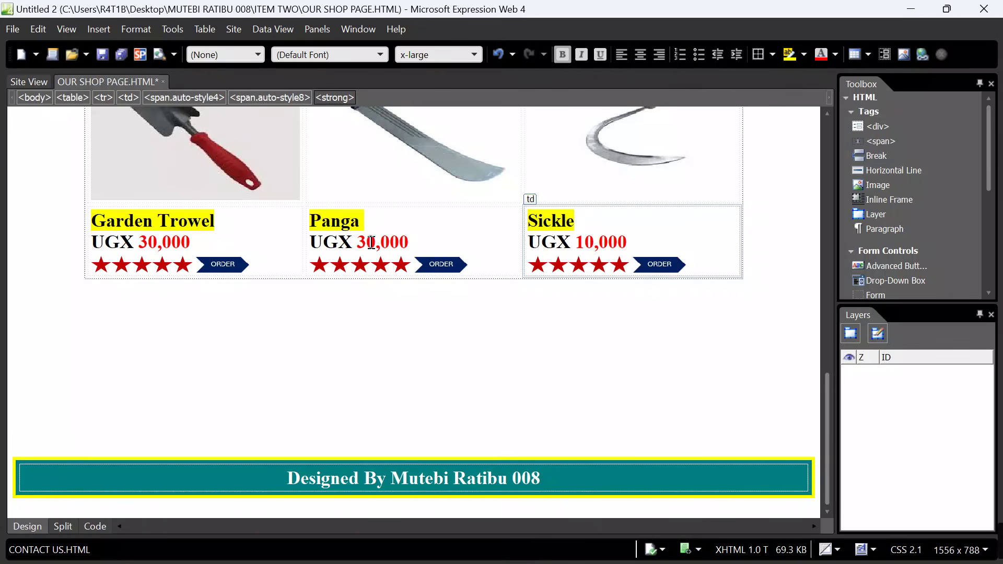
Set the Panga's price to UGX 32,000 and the Garden Trowel's price to UGX 35,000.
click(376, 244)
key(BackSpace)
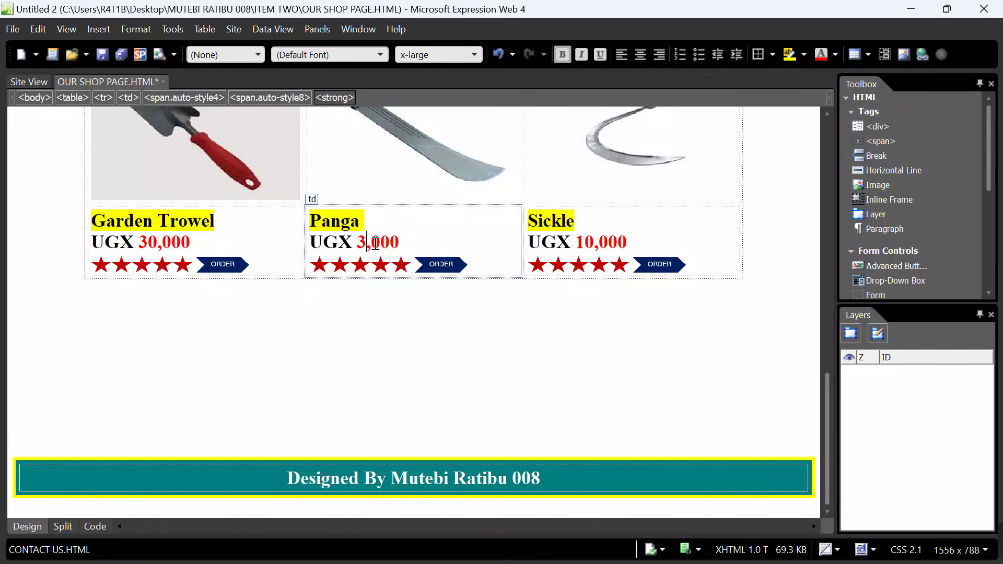
text(2)
click(155, 243)
key(BackSpace)
text(5)
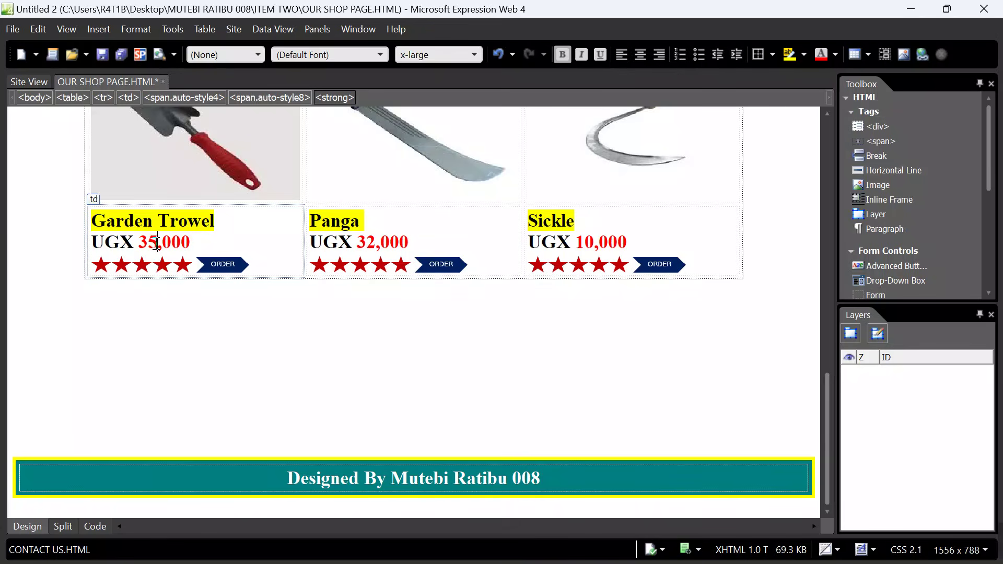
Set the Shovel's price to UGX 35,000 and the Garden Mattock's price to UGX 38,000.
scroll(193, 245, up, 6)
click(161, 352)
key(BackSpace)
text(5)
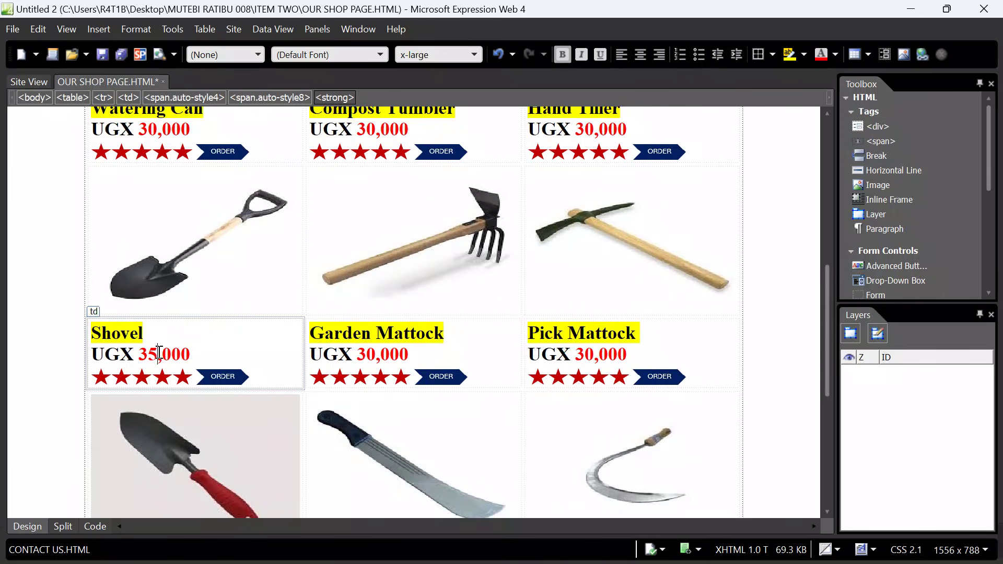
click(378, 360)
key(BackSpace)
text(8)
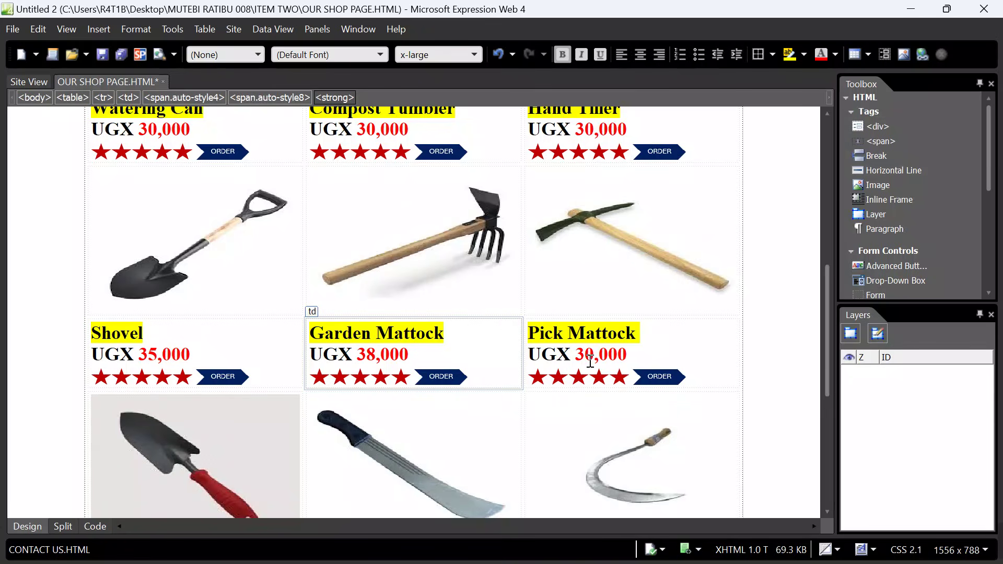
Set the Pick Mattock's price to UGX 4,000.
click(592, 360)
text(4)
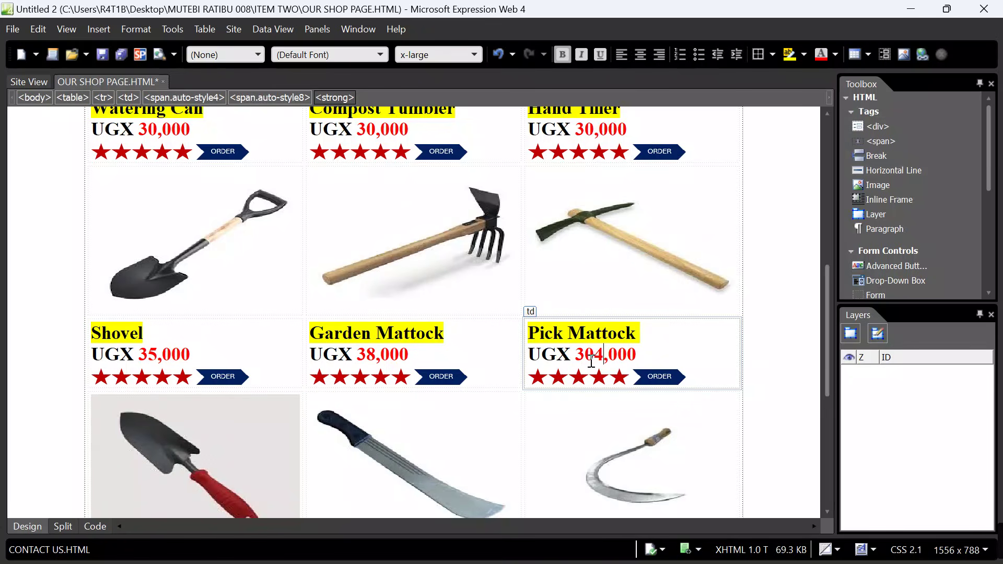
key(BackSpace)
key(BackSpace)
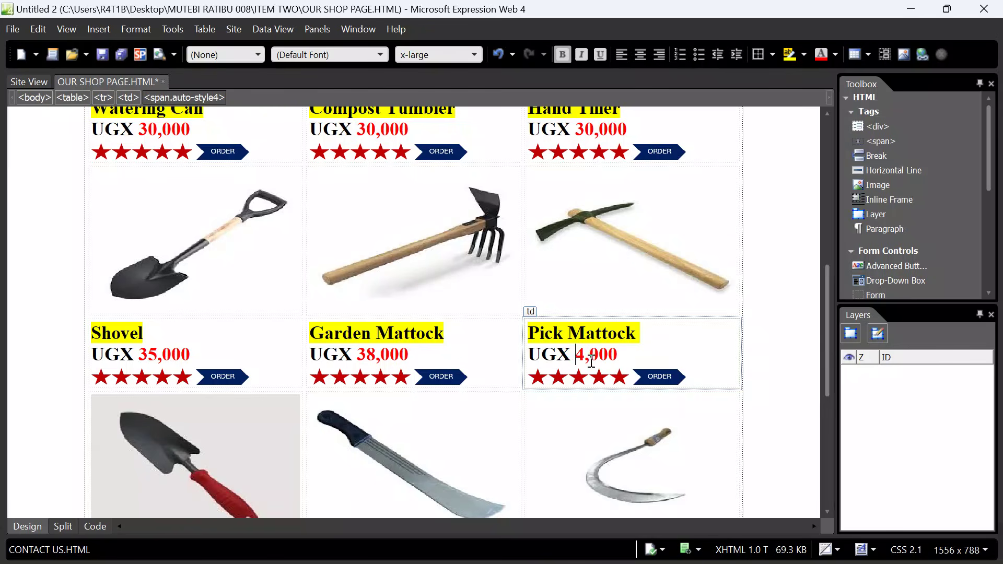
Set the Hand Tiller's price to UGX 32,000 and the Compost Tumbler's price to UGX 34,000.
scroll(627, 282, up, 5)
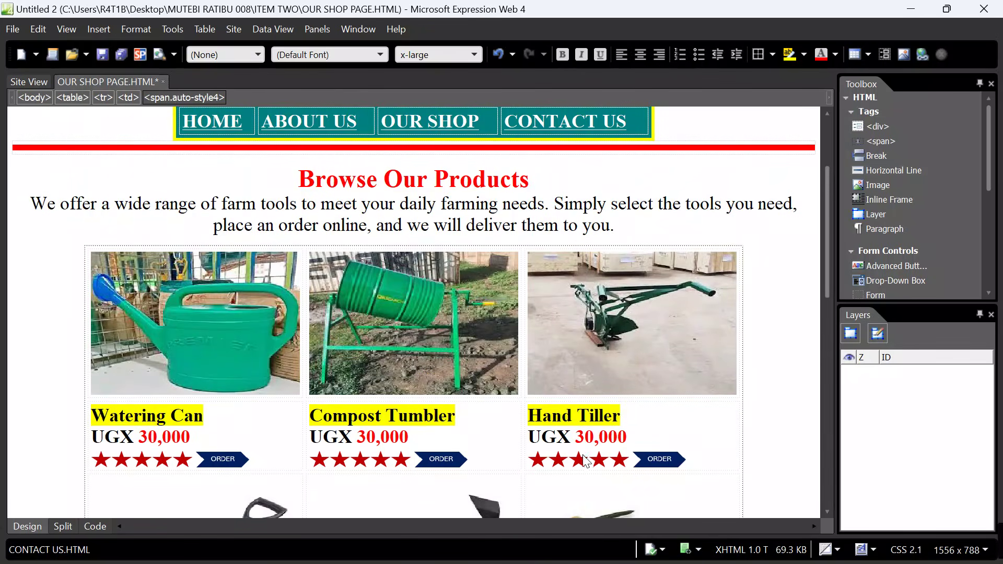
click(596, 439)
key(BackSpace)
text(2)
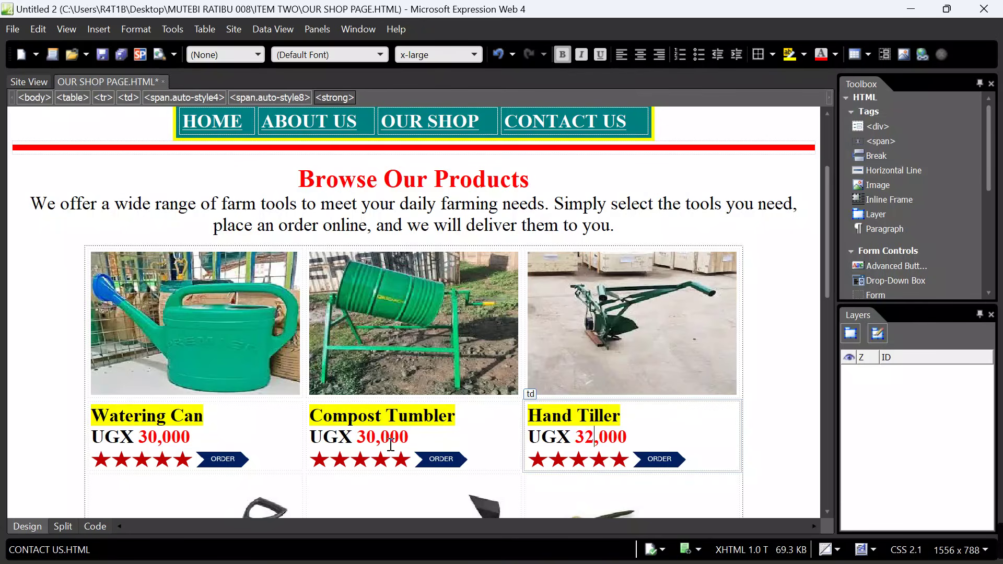
click(375, 441)
key(BackSpace)
text(4)
Set the Watering Can's price to UGX 5,000.
click(156, 436)
key(BackSpace)
text(5)
key(BackSpace)
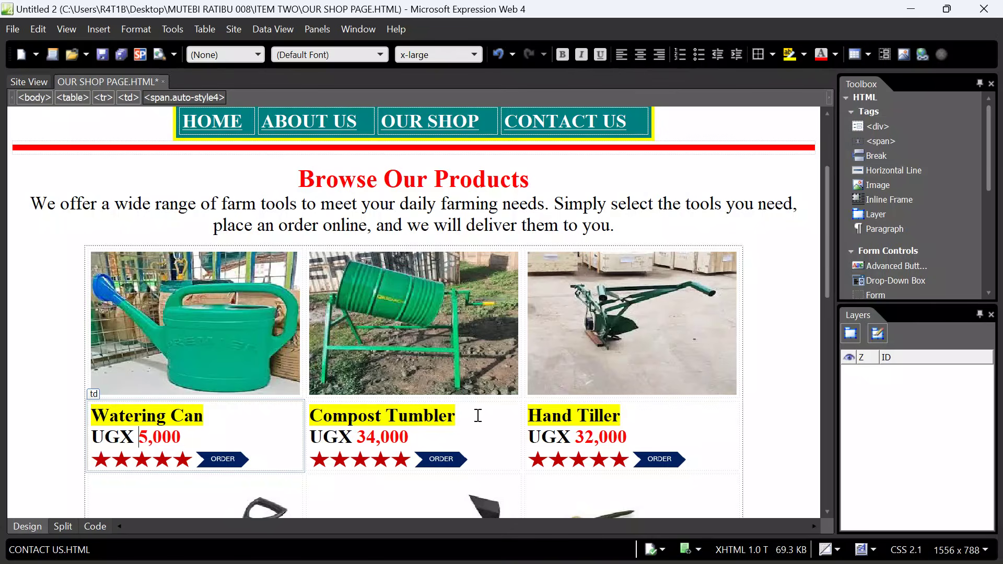
Delete the empty paragraphs between the product table and the "Designed By" footer to close the gap.
scroll(479, 416, up, 3)
scroll(479, 416, down, 15)
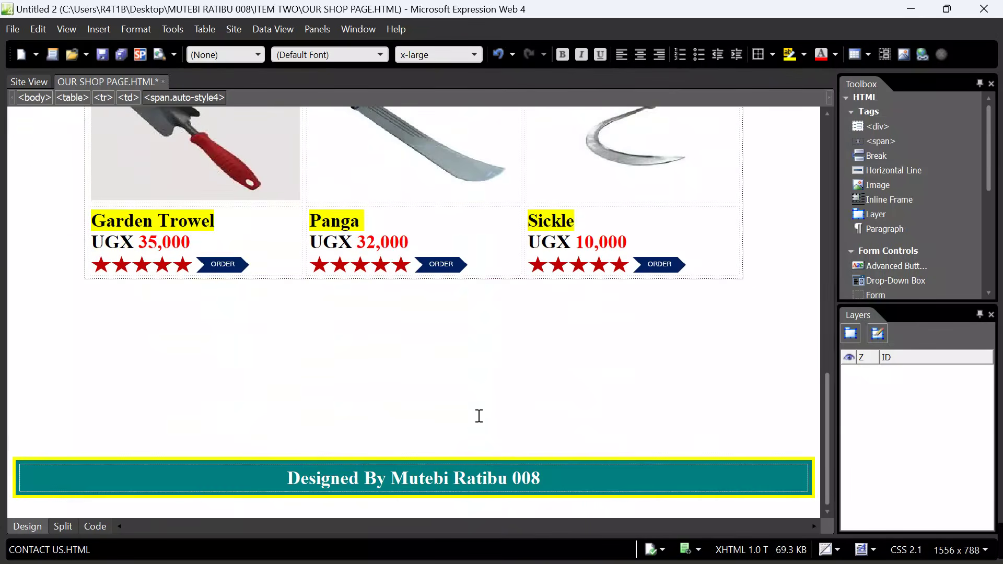
click(300, 424)
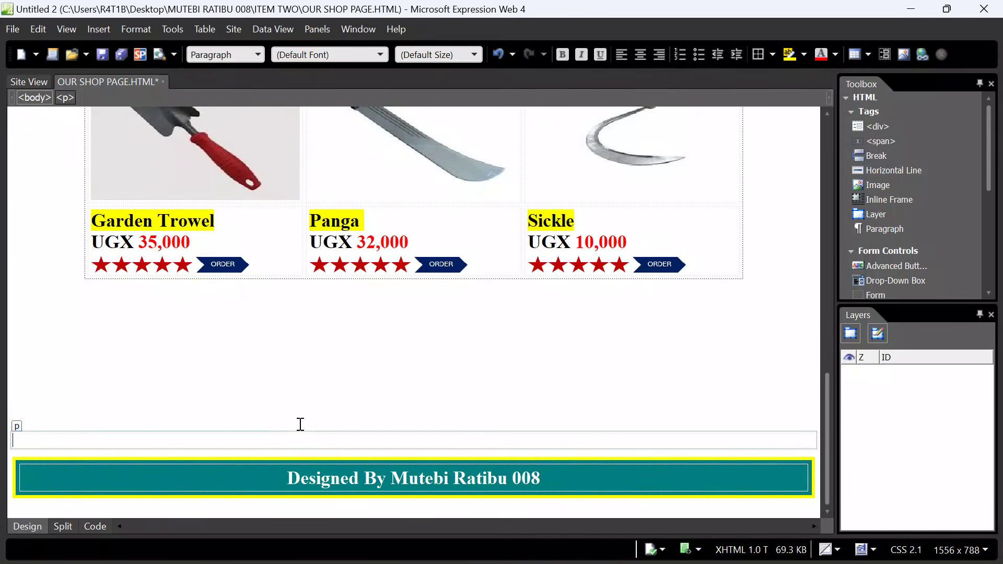
key(BackSpace)
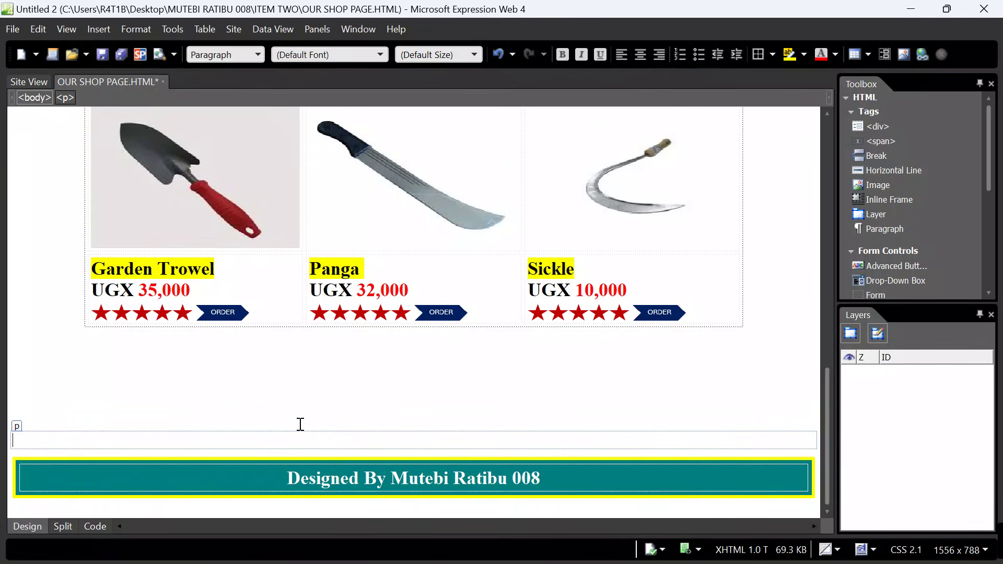
click(300, 424)
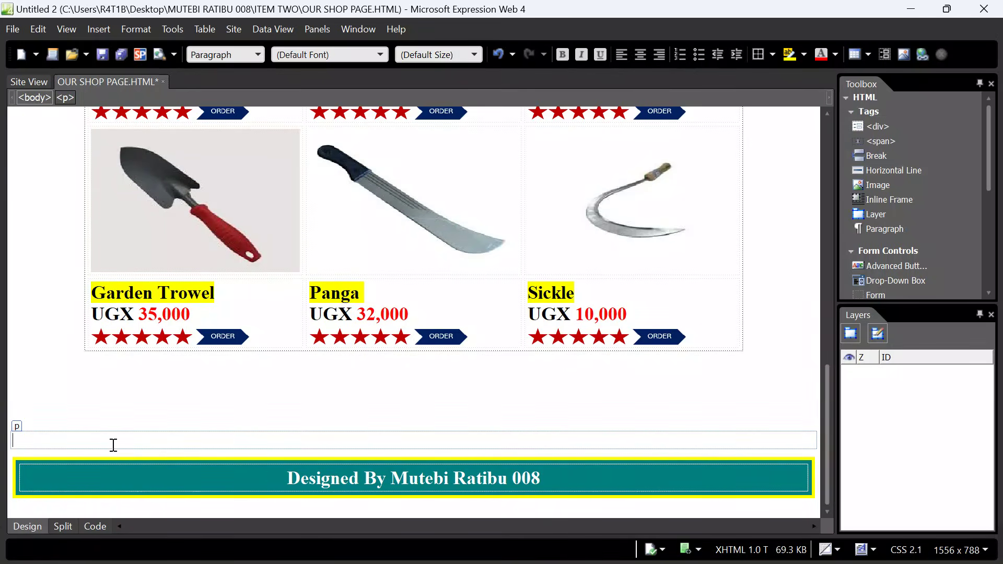
key(BackSpace)
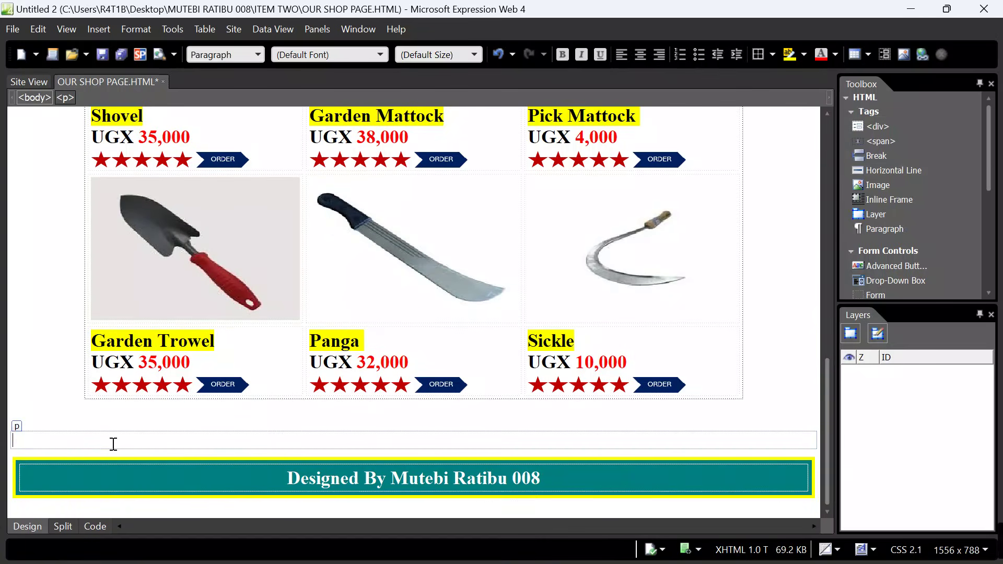
click(114, 444)
key(BackSpace)
Check the product table and save the shop page.
scroll(113, 444, up, 3)
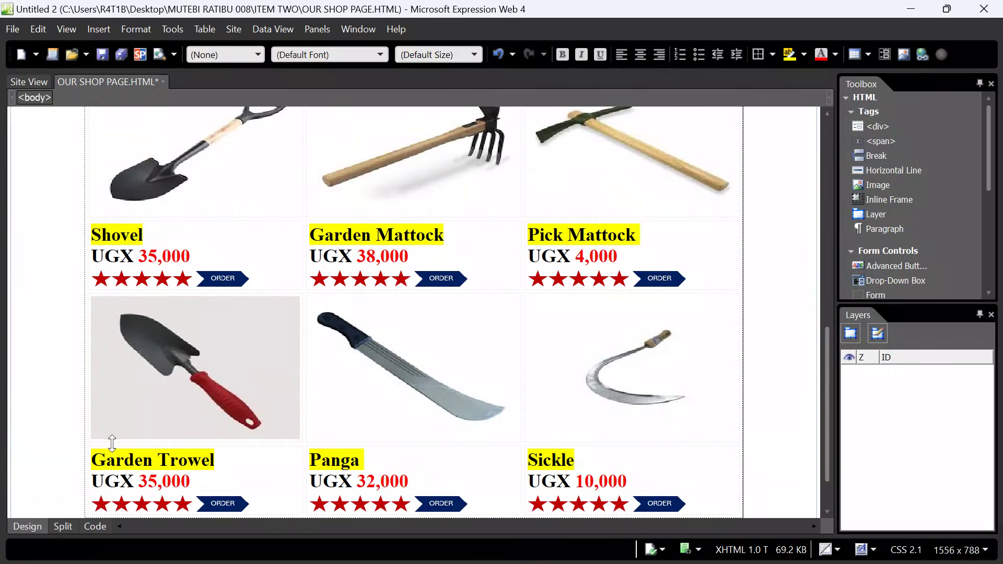
scroll(464, 307, up, 3)
scroll(463, 307, up, 5)
scroll(463, 311, down, 4)
key(ctrl+s)
Review the product names, prices and ORDER buttons across the whole shop page.
scroll(600, 318, down, 3)
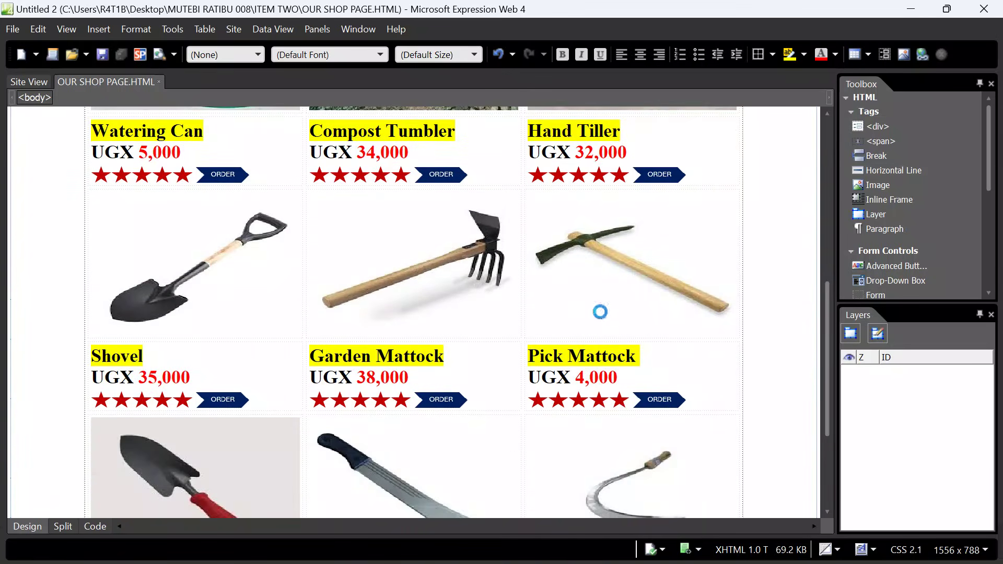
scroll(578, 249, up, 8)
scroll(579, 249, down, 6)
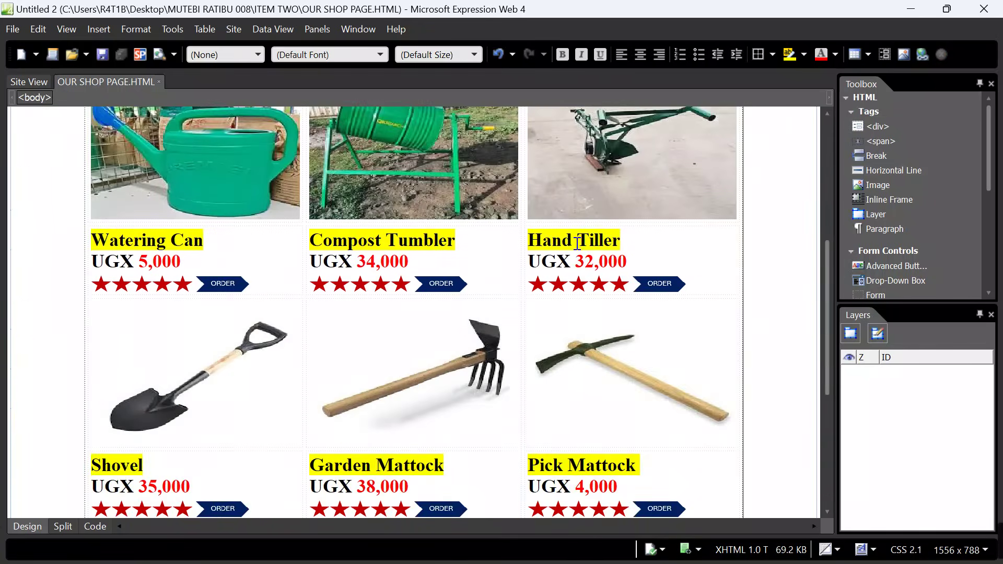
scroll(579, 249, up, 3)
scroll(579, 249, down, 8)
scroll(579, 249, down, 1)
scroll(578, 249, up, 8)
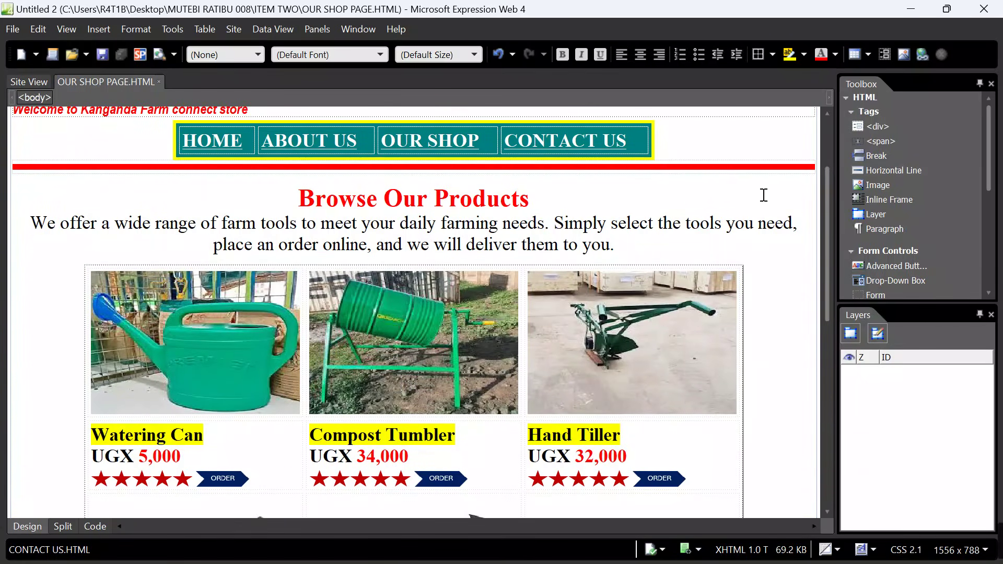
Set the shop page's background colour to light grey from the standard colours in the page properties.
right_click(762, 198)
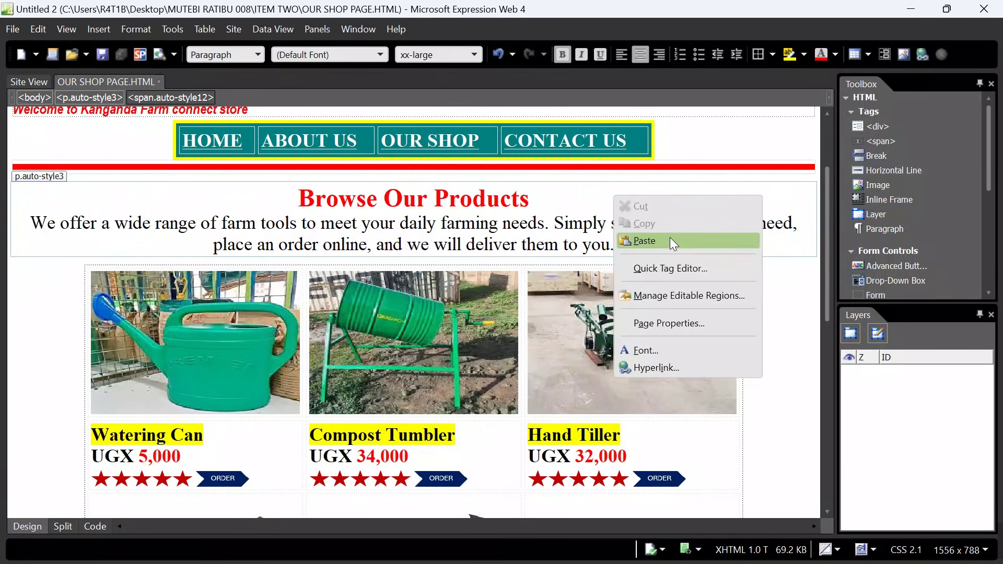
click(789, 301)
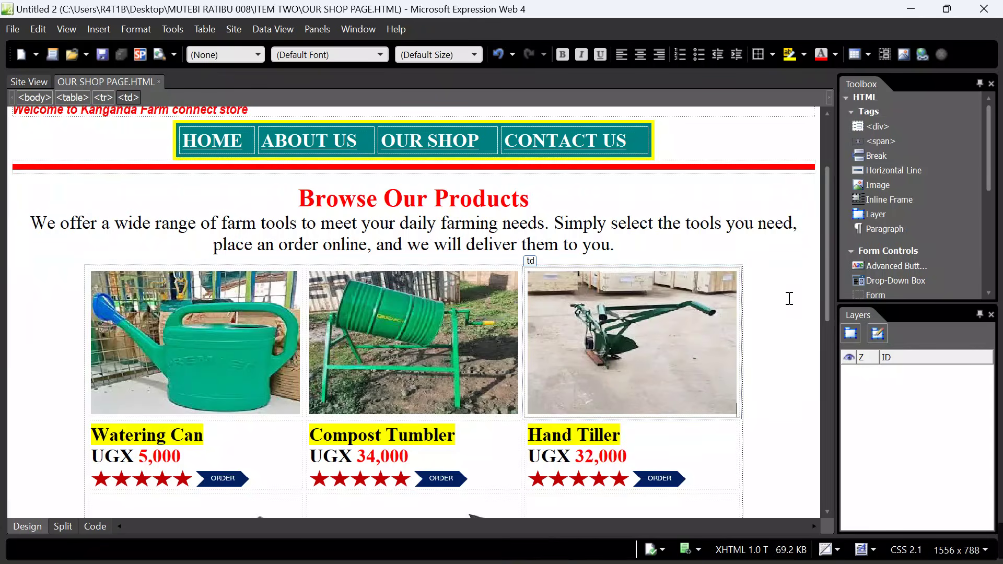
right_click(796, 311)
click(725, 244)
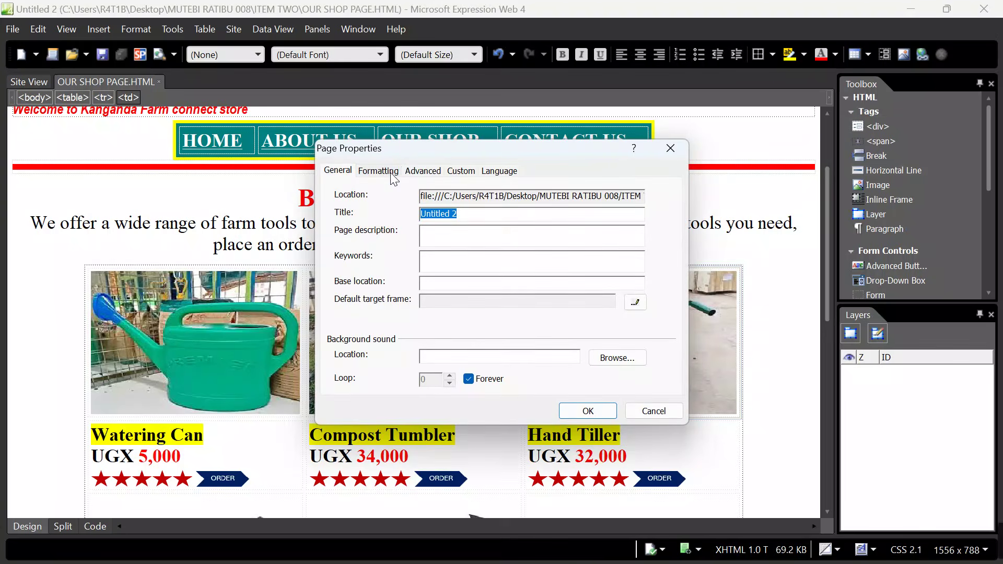
click(378, 171)
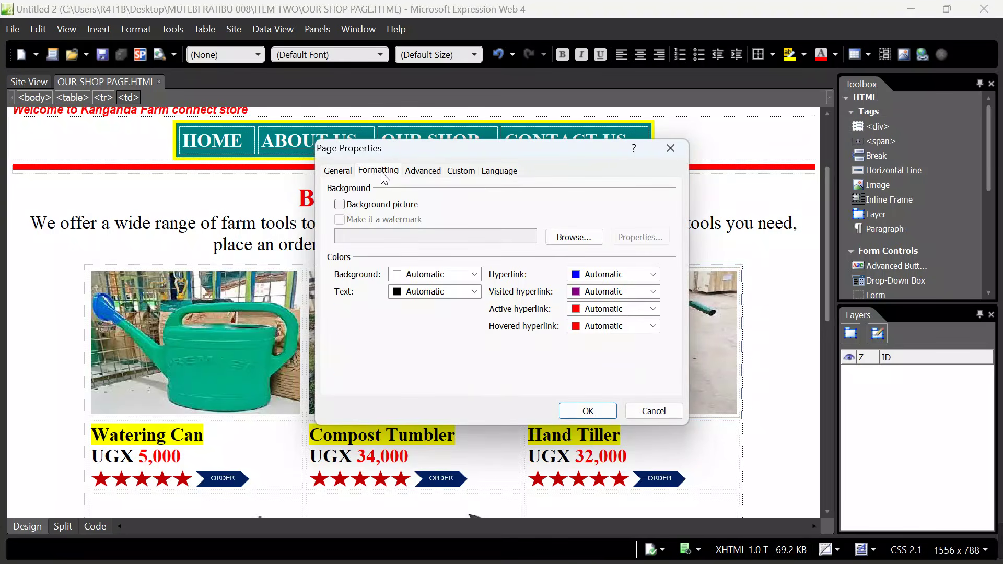
click(473, 274)
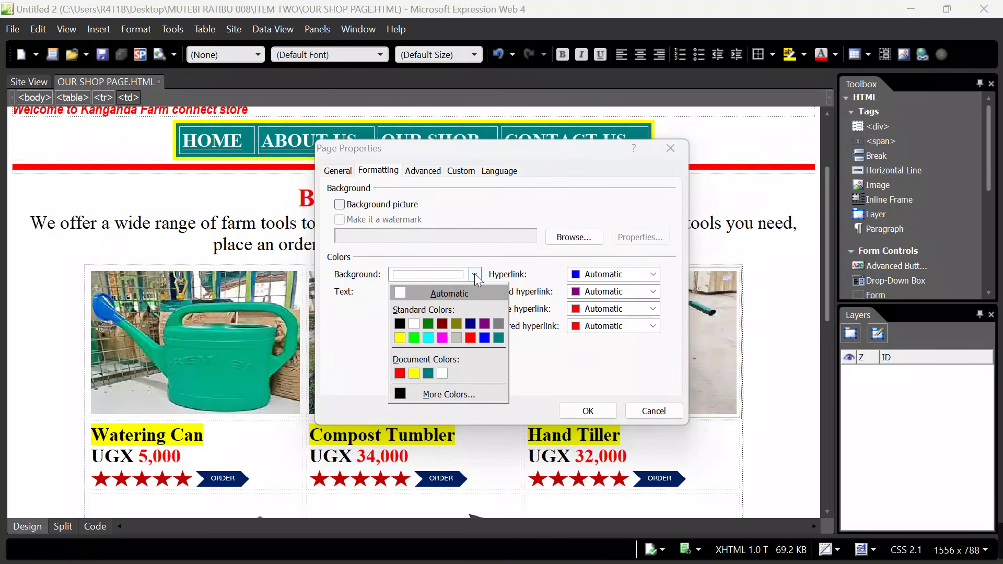
click(456, 338)
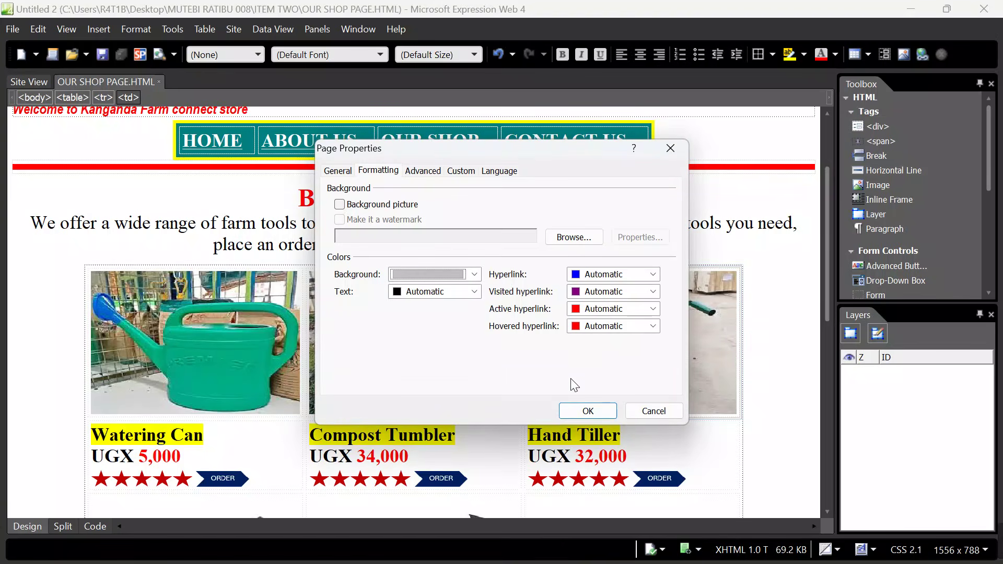
click(590, 411)
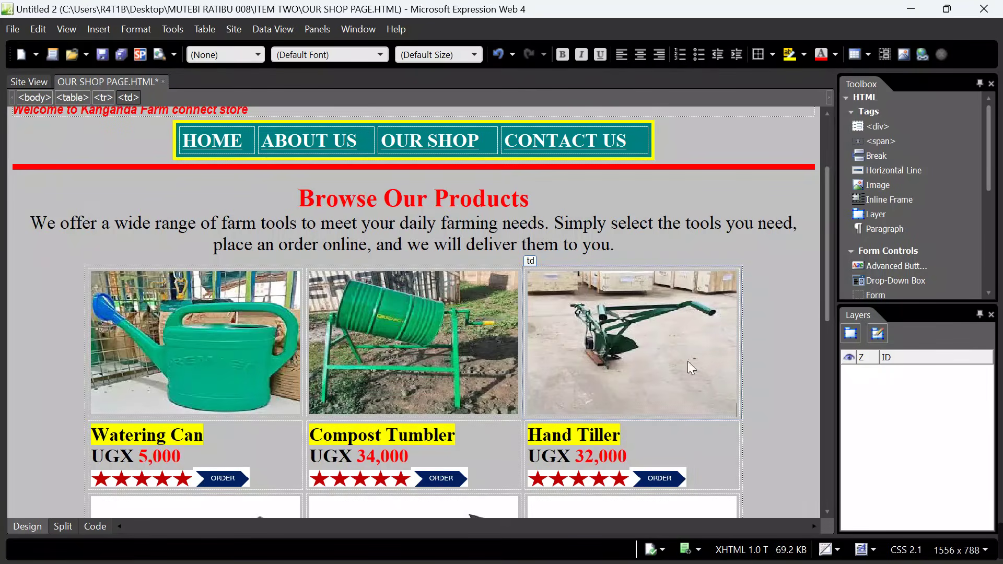
Check the background across the whole shop page and save the page.
scroll(755, 273, up, 3)
scroll(756, 273, down, 10)
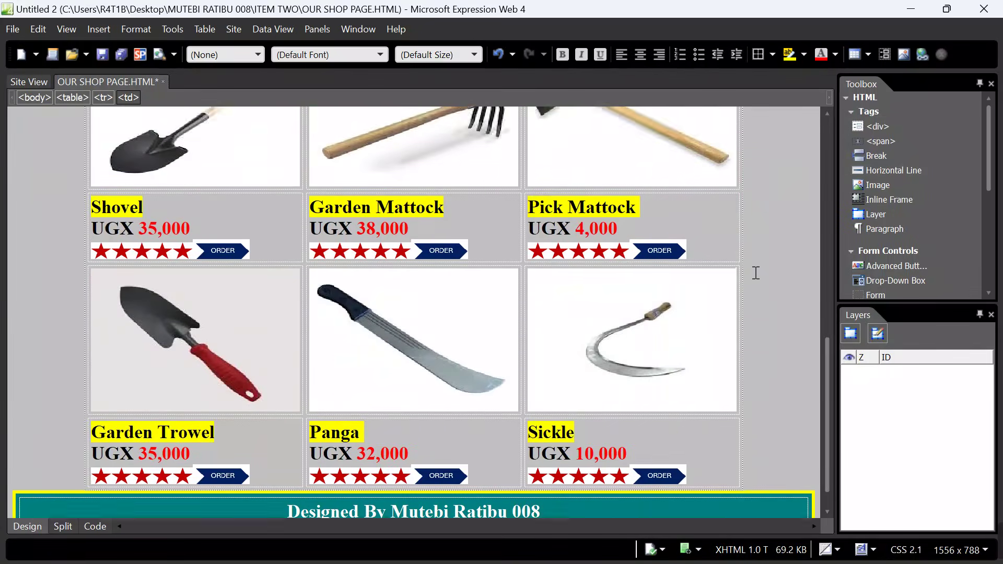
scroll(755, 272, up, 9)
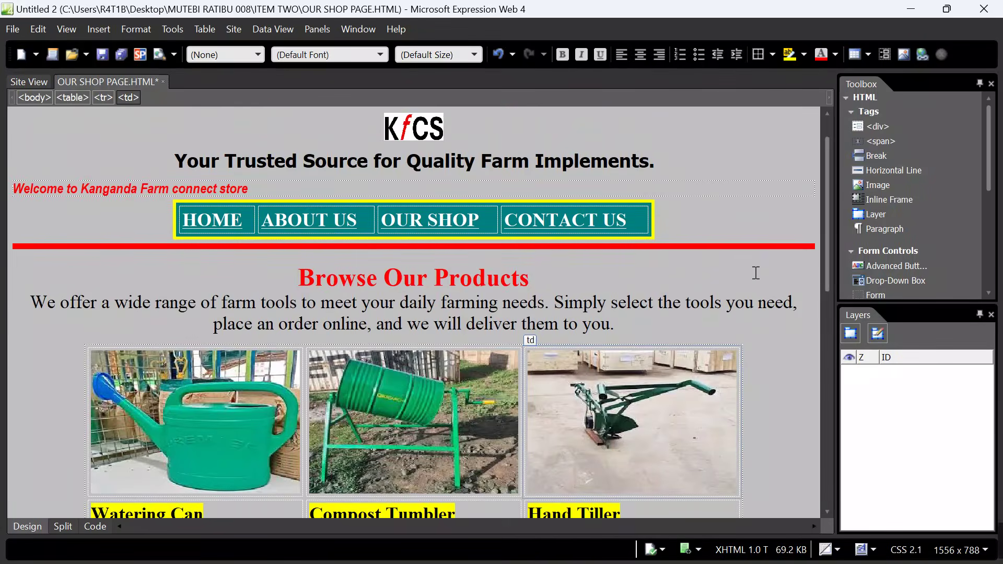
scroll(755, 273, up, 1)
key(ctrl+s)
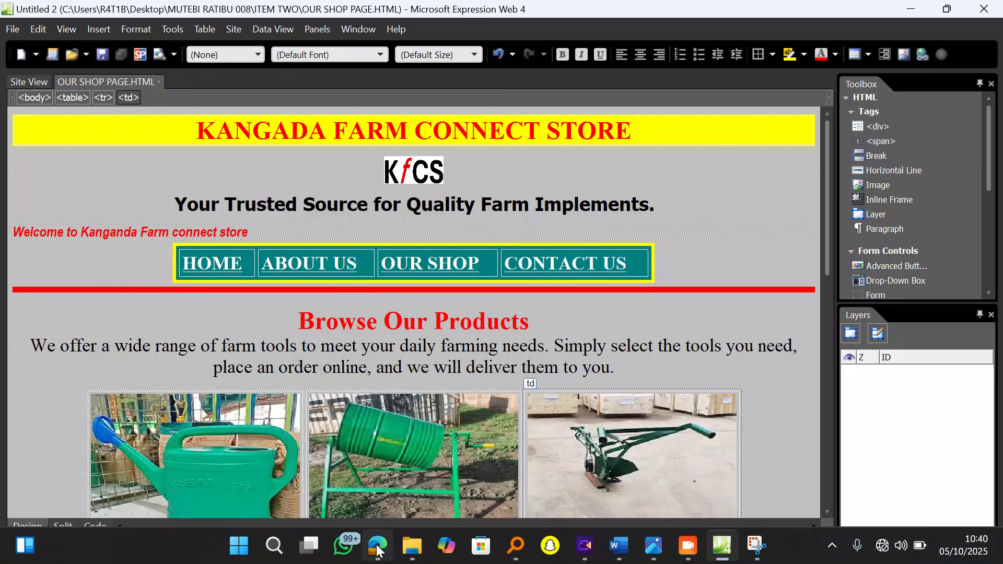
Switch to the Edge browser, reload the OUR SHOP page and review its background and products.
click(378, 546)
scroll(101, 149, up, 7)
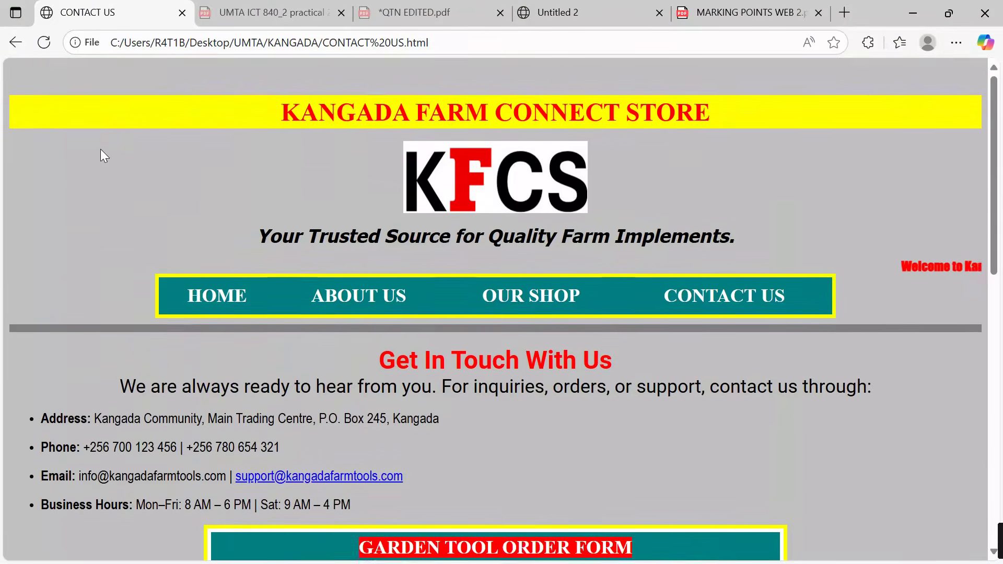
click(550, 15)
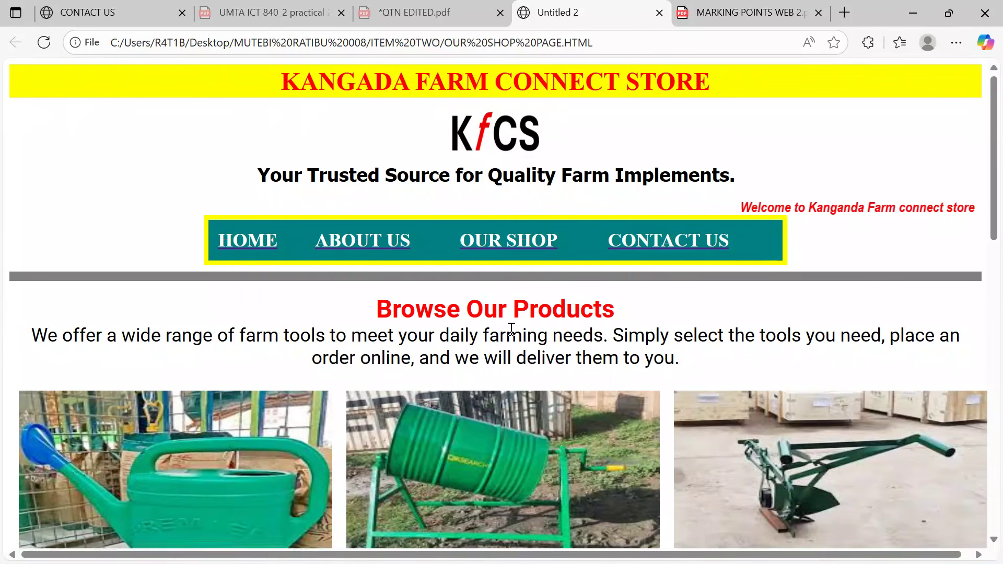
scroll(511, 328, down, 4)
scroll(510, 334, down, 6)
scroll(511, 336, up, 8)
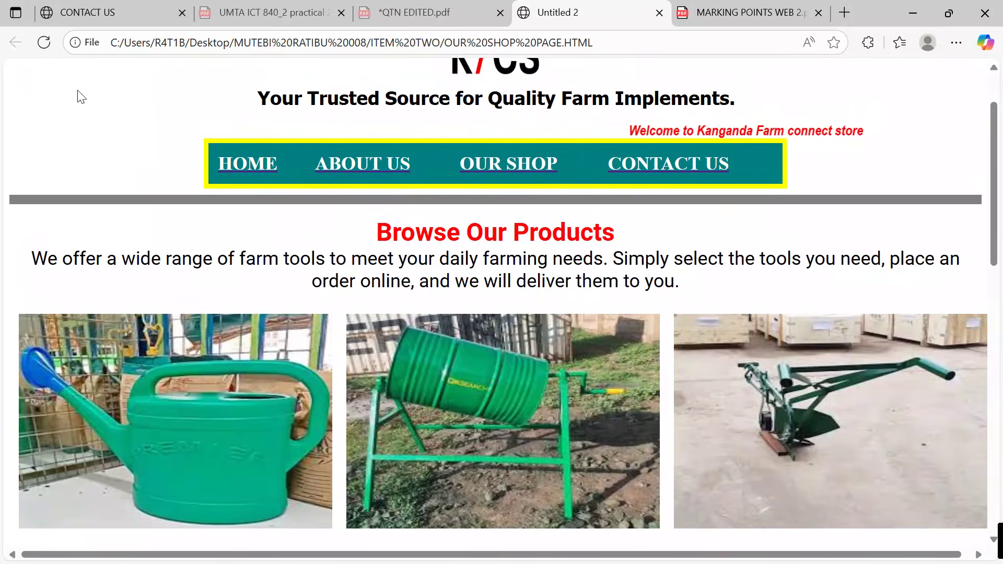
click(45, 44)
scroll(773, 384, down, 2)
scroll(773, 384, up, 4)
scroll(875, 303, down, 7)
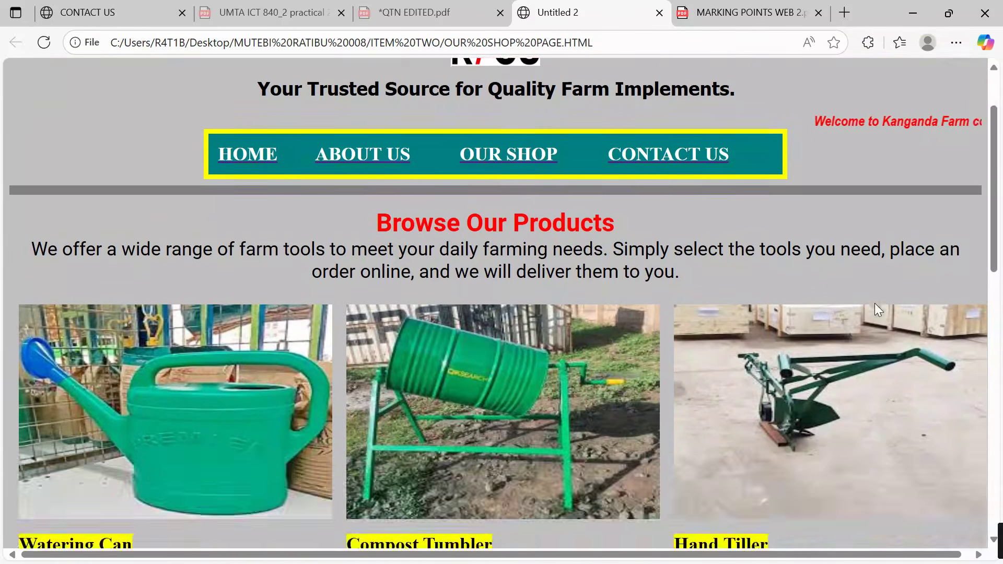
scroll(876, 310, down, 5)
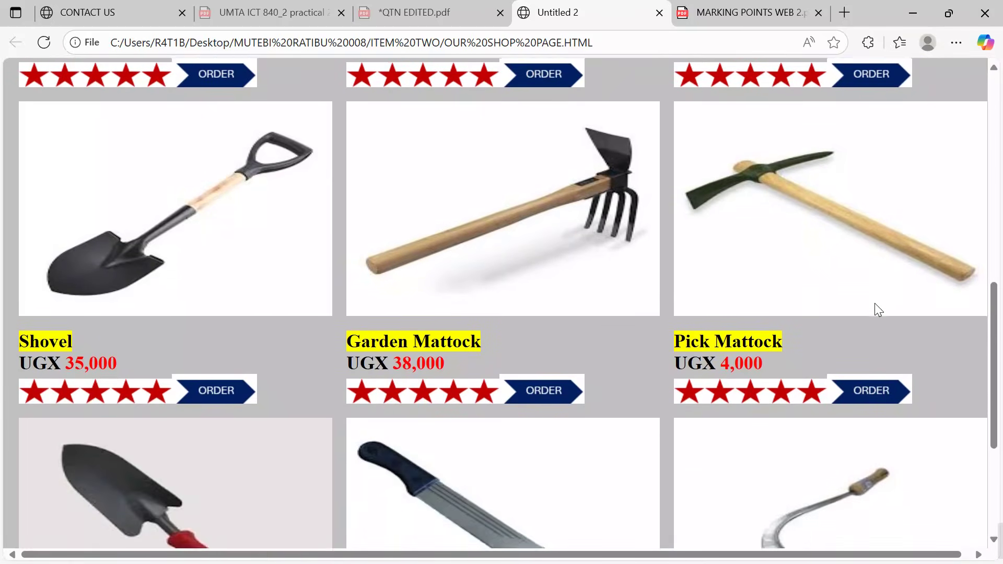
scroll(875, 304, down, 2)
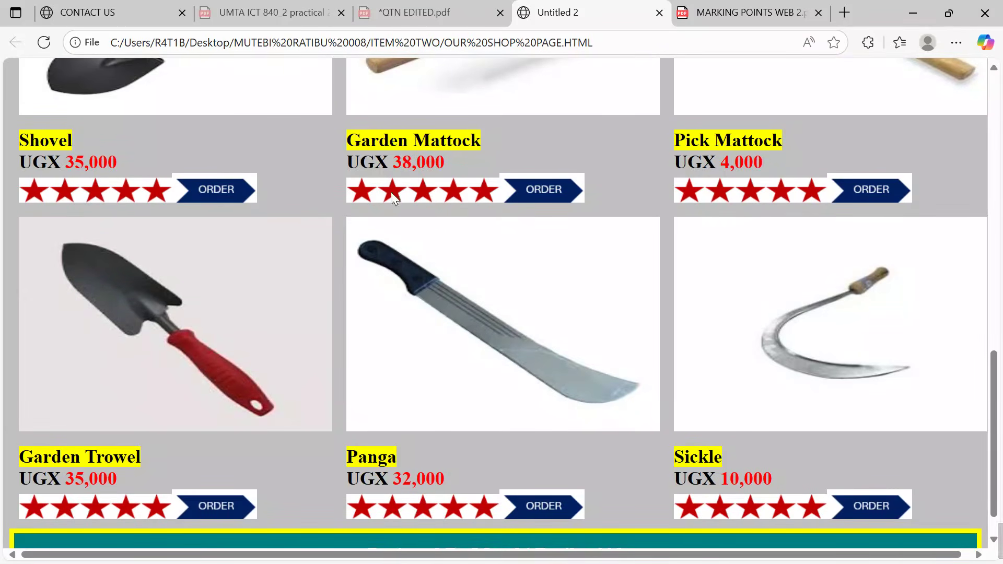
Test the Garden Mattock's ORDER link, return to the OUR SHOP page and look through its products.
click(539, 197)
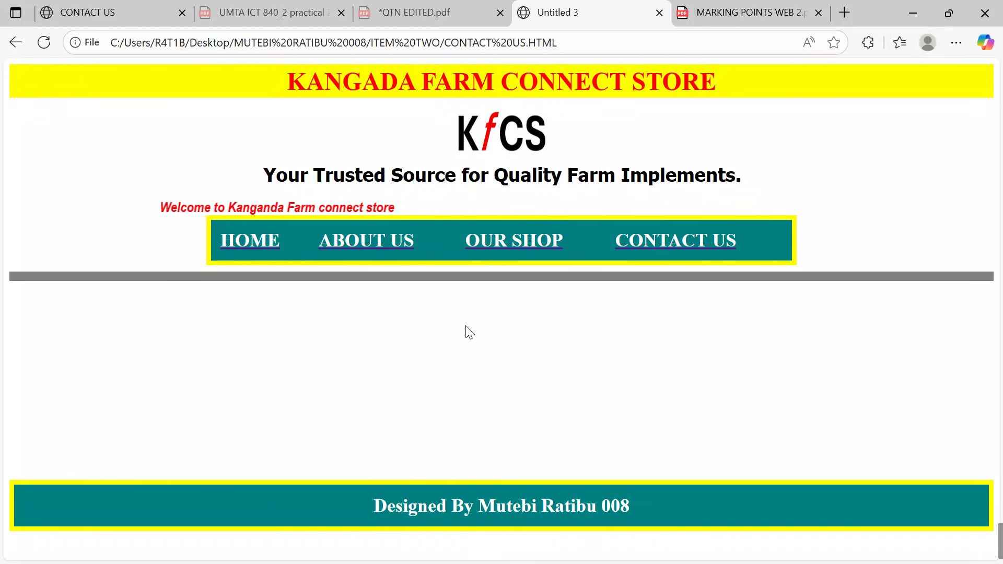
click(515, 242)
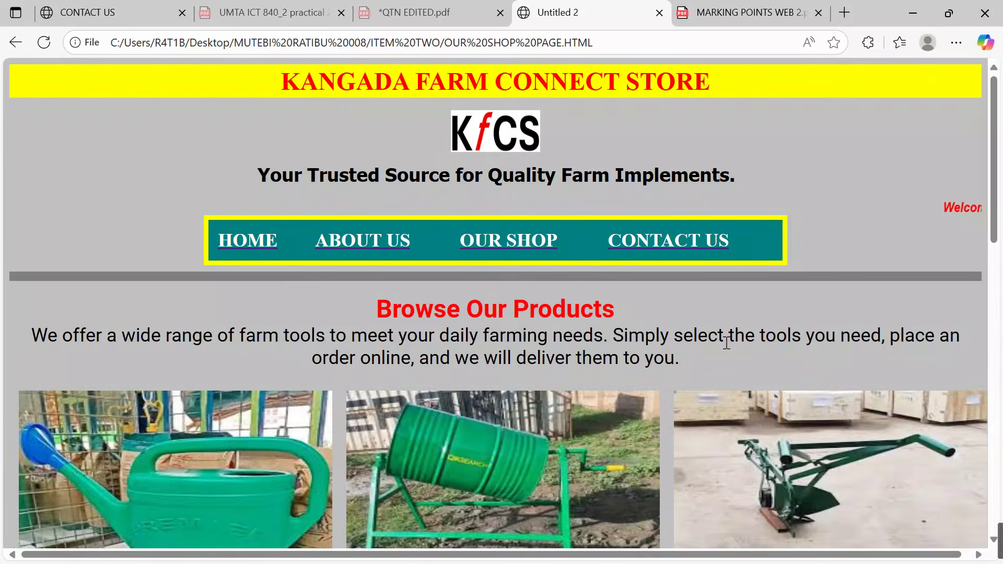
scroll(726, 342, down, 12)
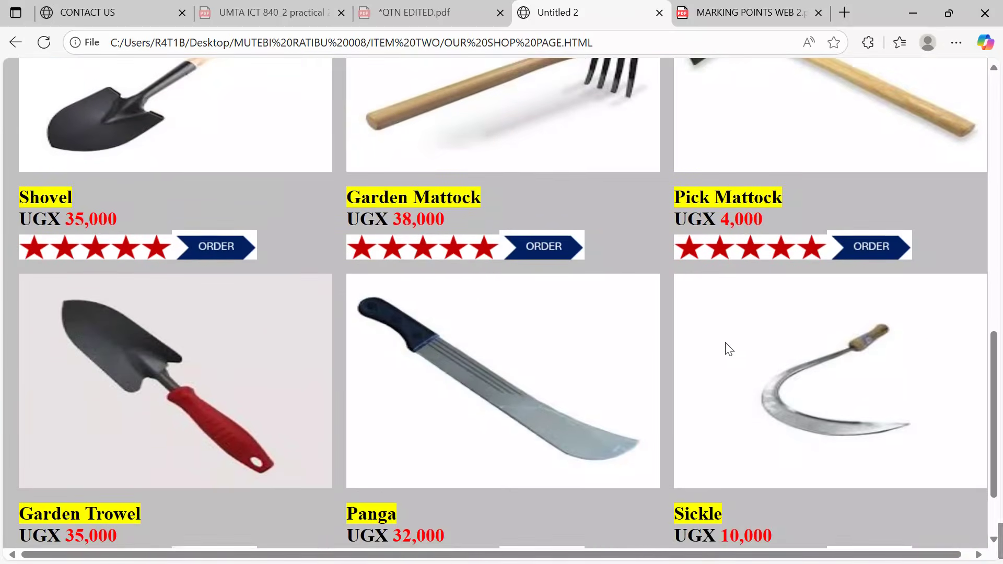
scroll(727, 344, down, 5)
scroll(726, 344, up, 20)
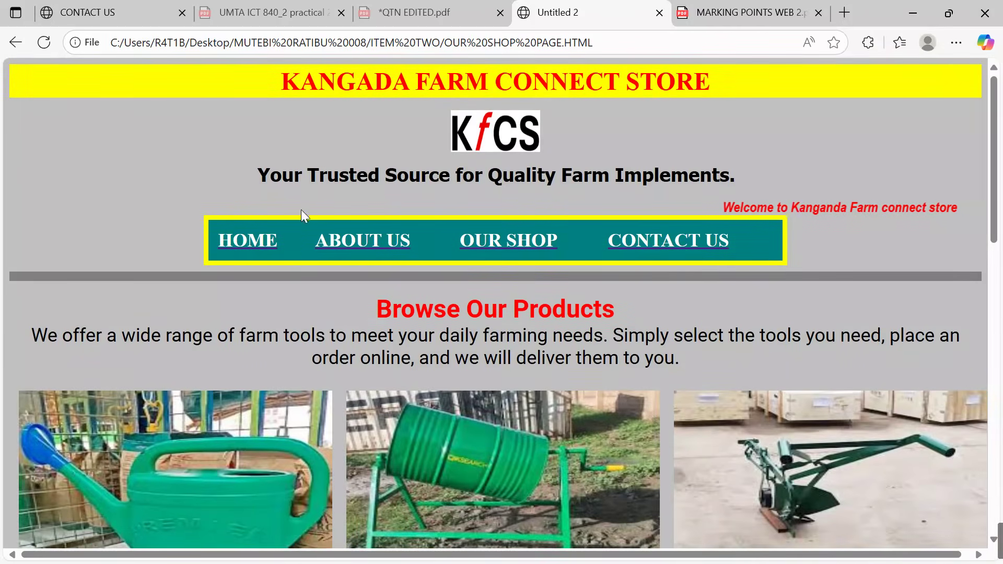
Test the HOME and ABOUT US navigation links and look over both pages down to their footers.
click(243, 243)
scroll(688, 389, down, 1)
scroll(688, 389, down, 5)
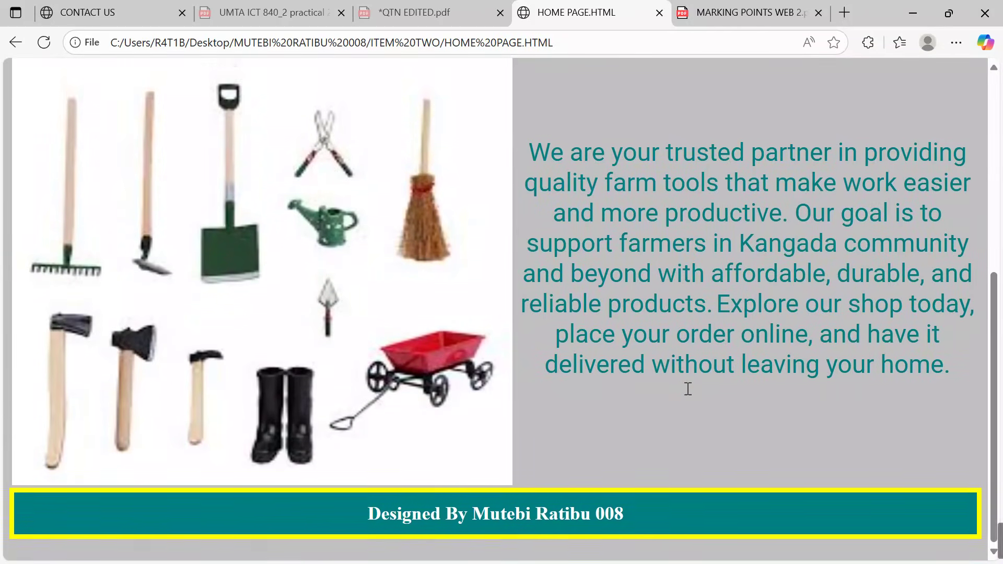
scroll(688, 389, up, 6)
click(376, 253)
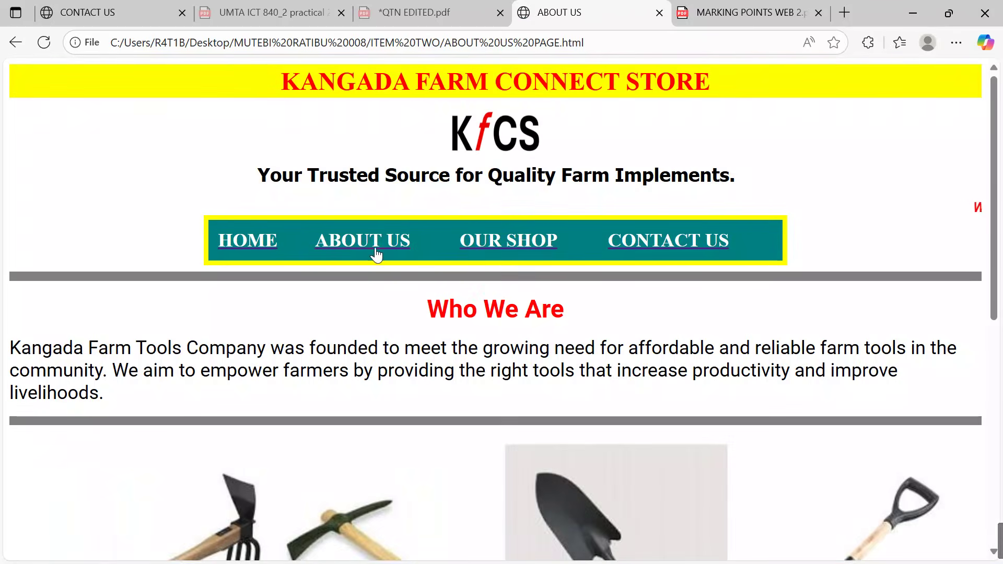
scroll(636, 382, down, 7)
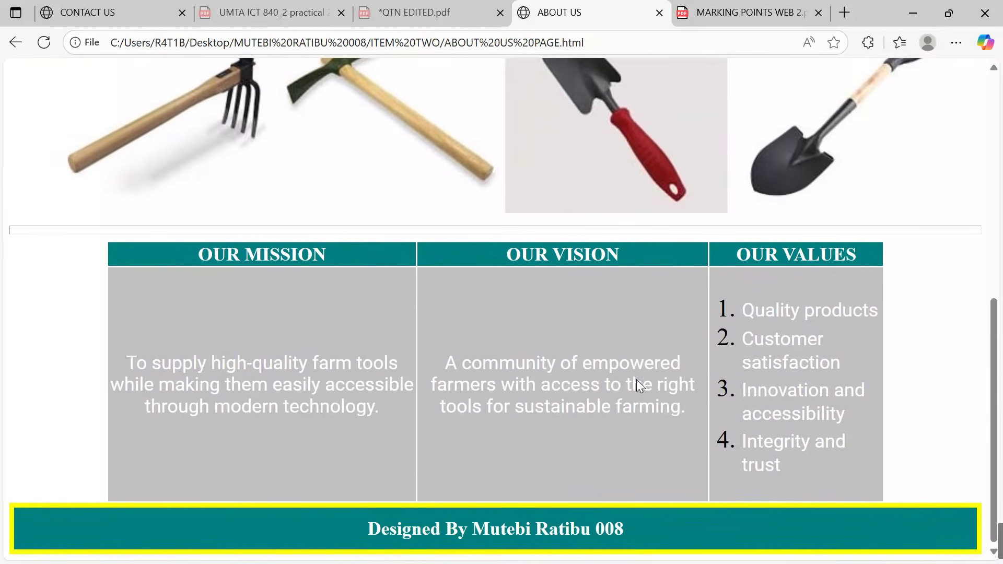
scroll(637, 380, up, 8)
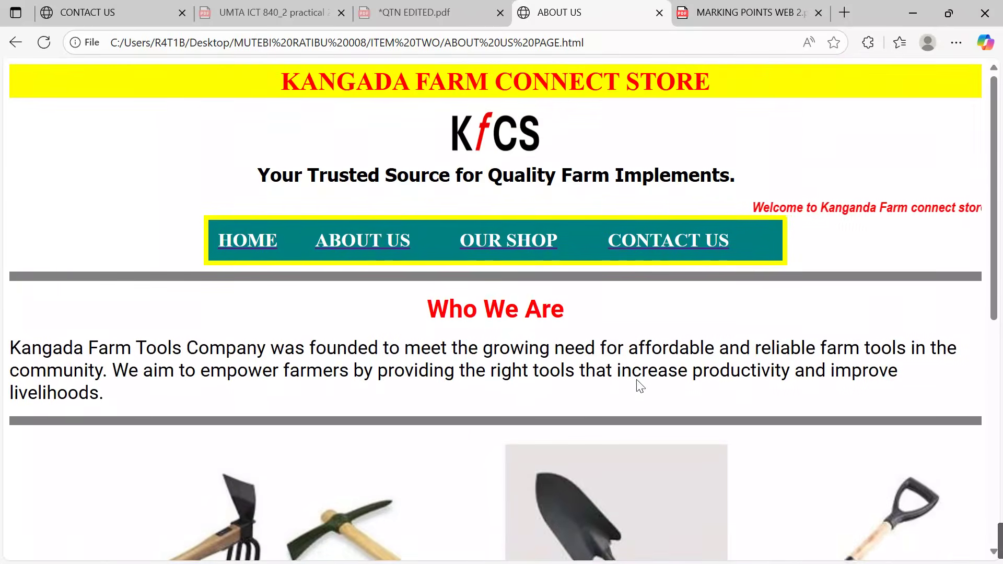
Go back to the OUR SHOP page and review the product rows and their ORDER buttons.
click(510, 247)
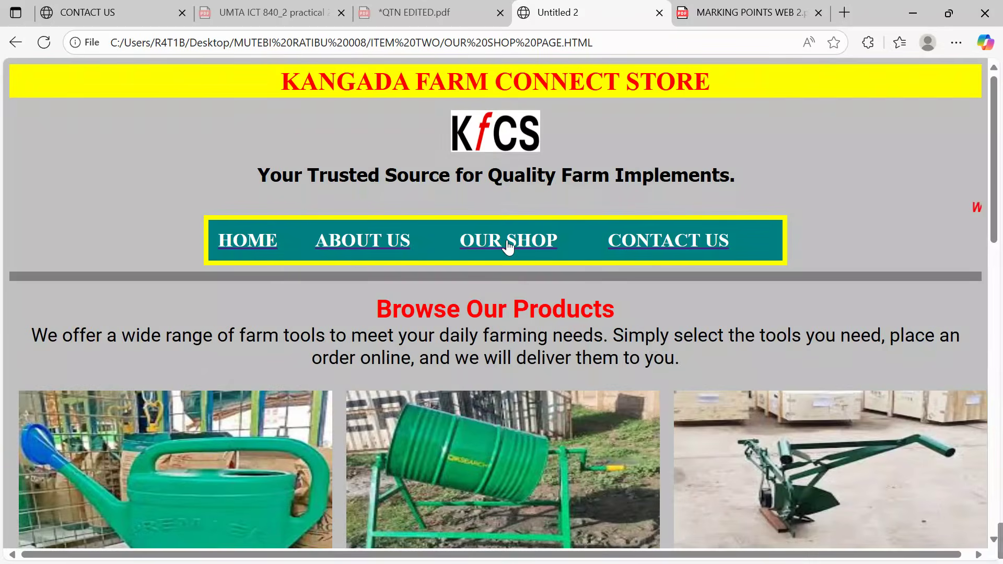
scroll(653, 347, down, 4)
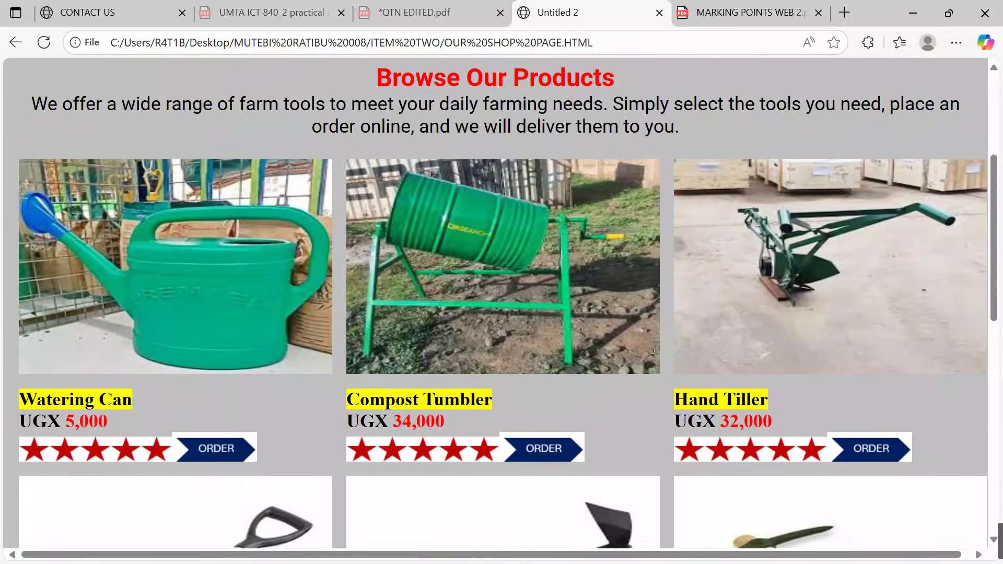
scroll(653, 347, down, 10)
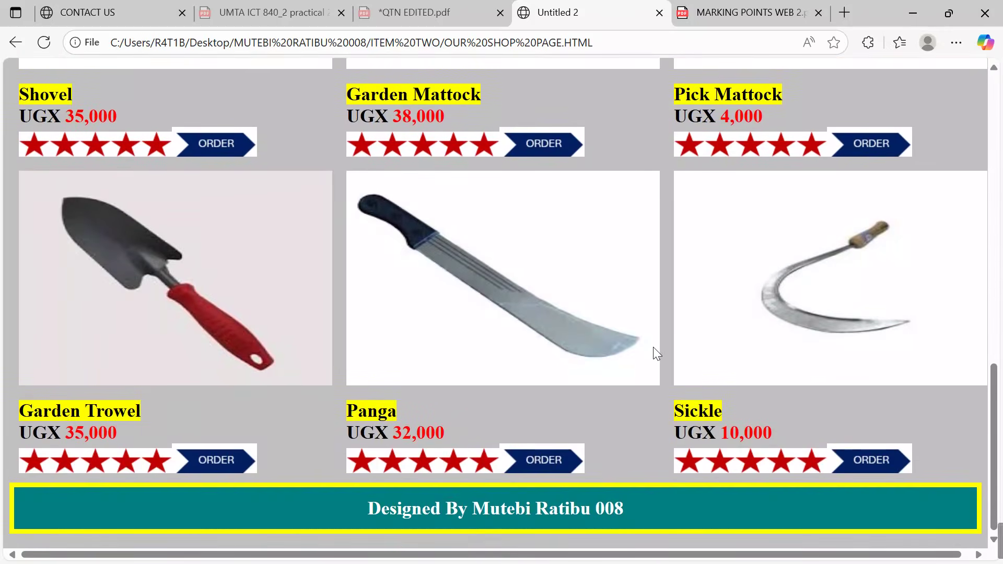
scroll(653, 347, up, 3)
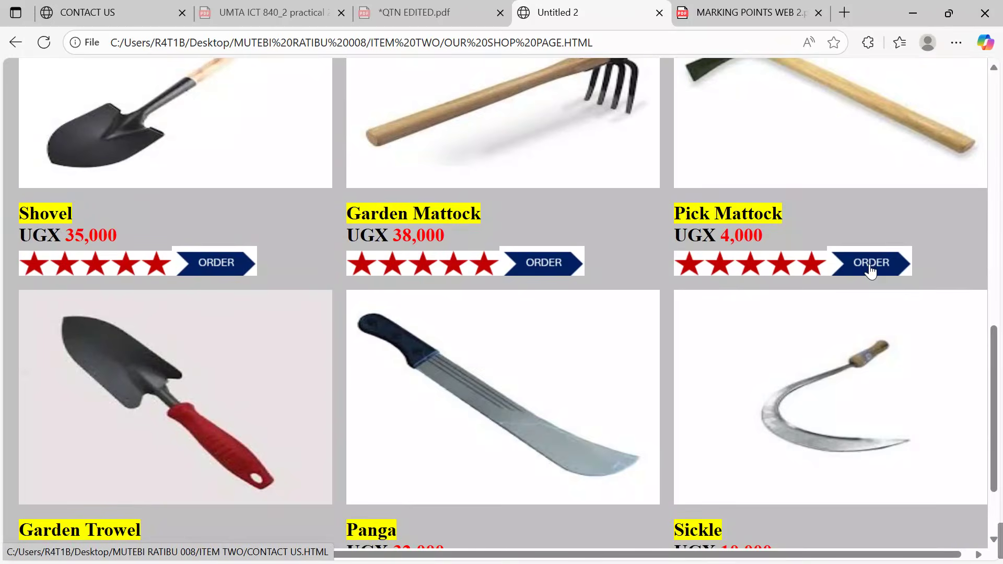
Read the ordering and buying requirement in the exam question in QTN EDITED.pdf.
click(264, 15)
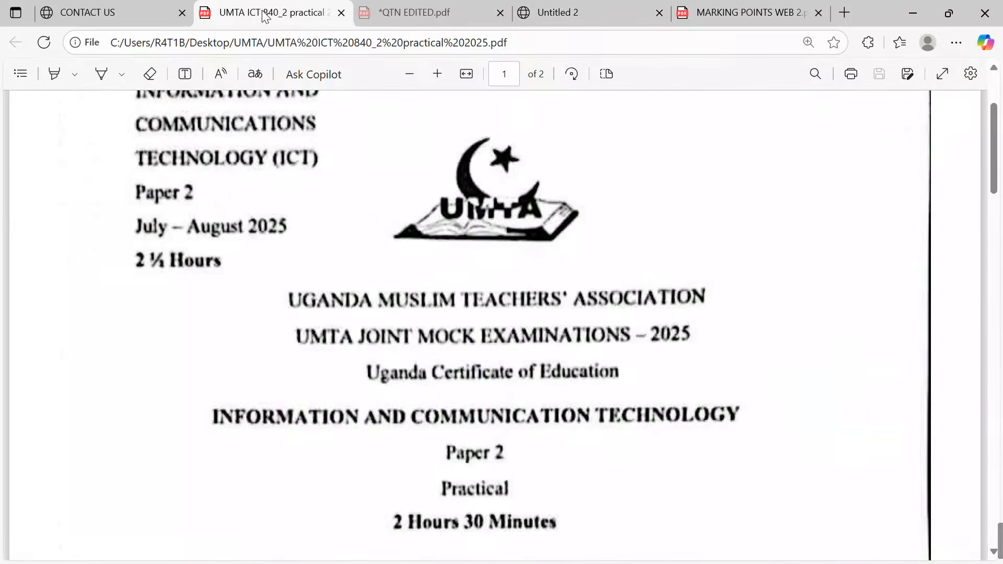
click(421, 13)
scroll(500, 300, up, 2)
scroll(503, 298, up, 3)
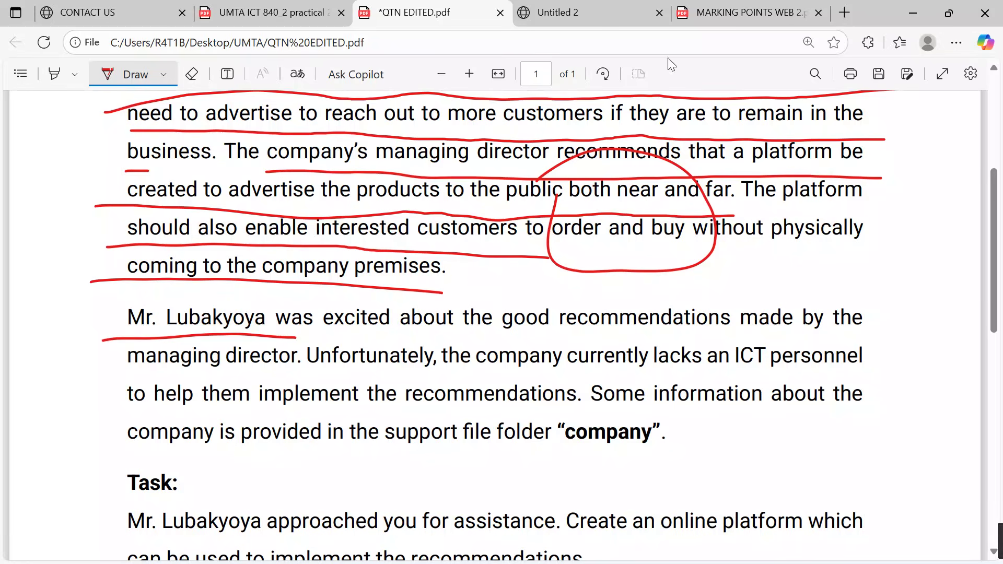
Return to the shop page preview and look it over from the product rows up to the store heading.
click(559, 18)
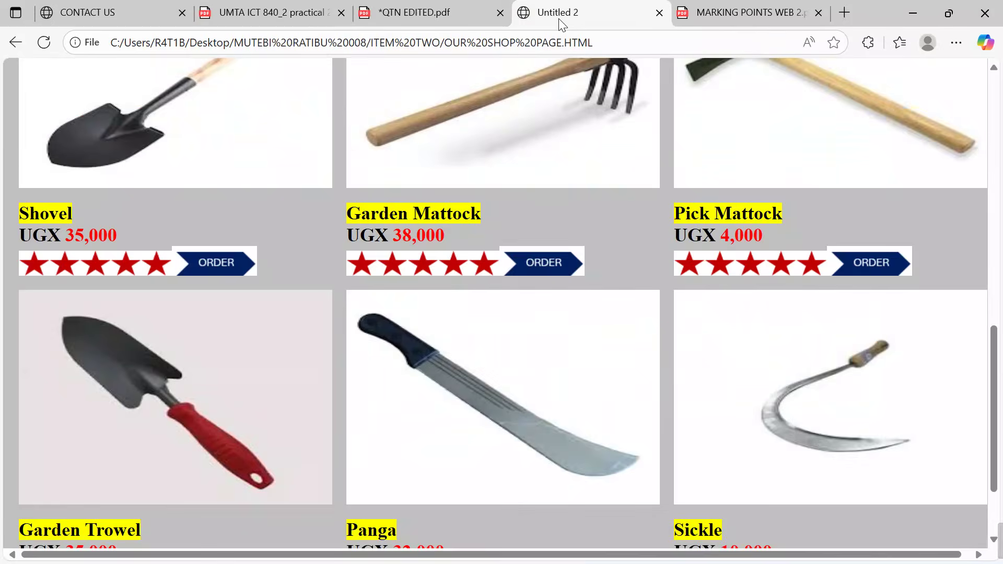
scroll(669, 436, down, 3)
scroll(670, 436, up, 10)
scroll(669, 437, up, 3)
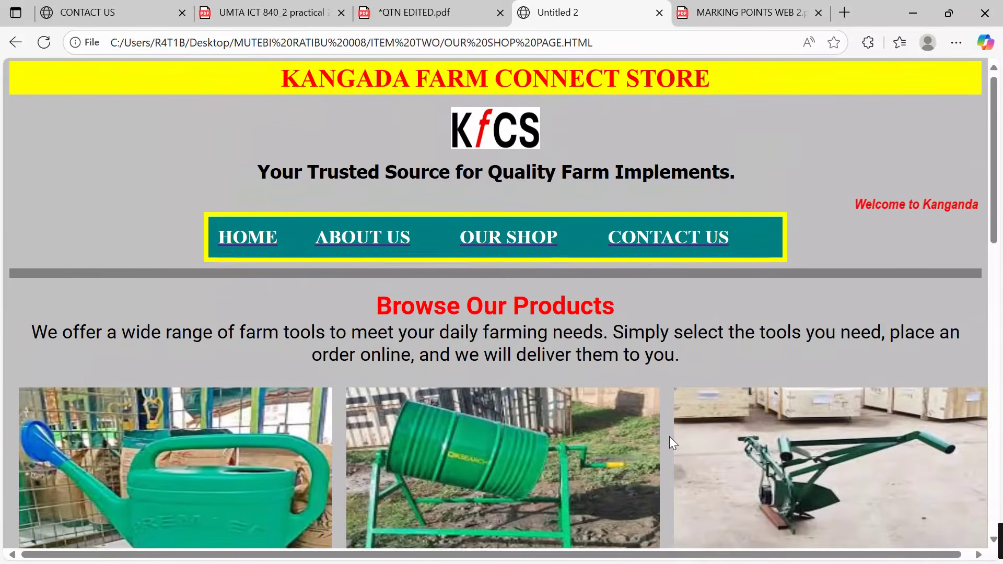